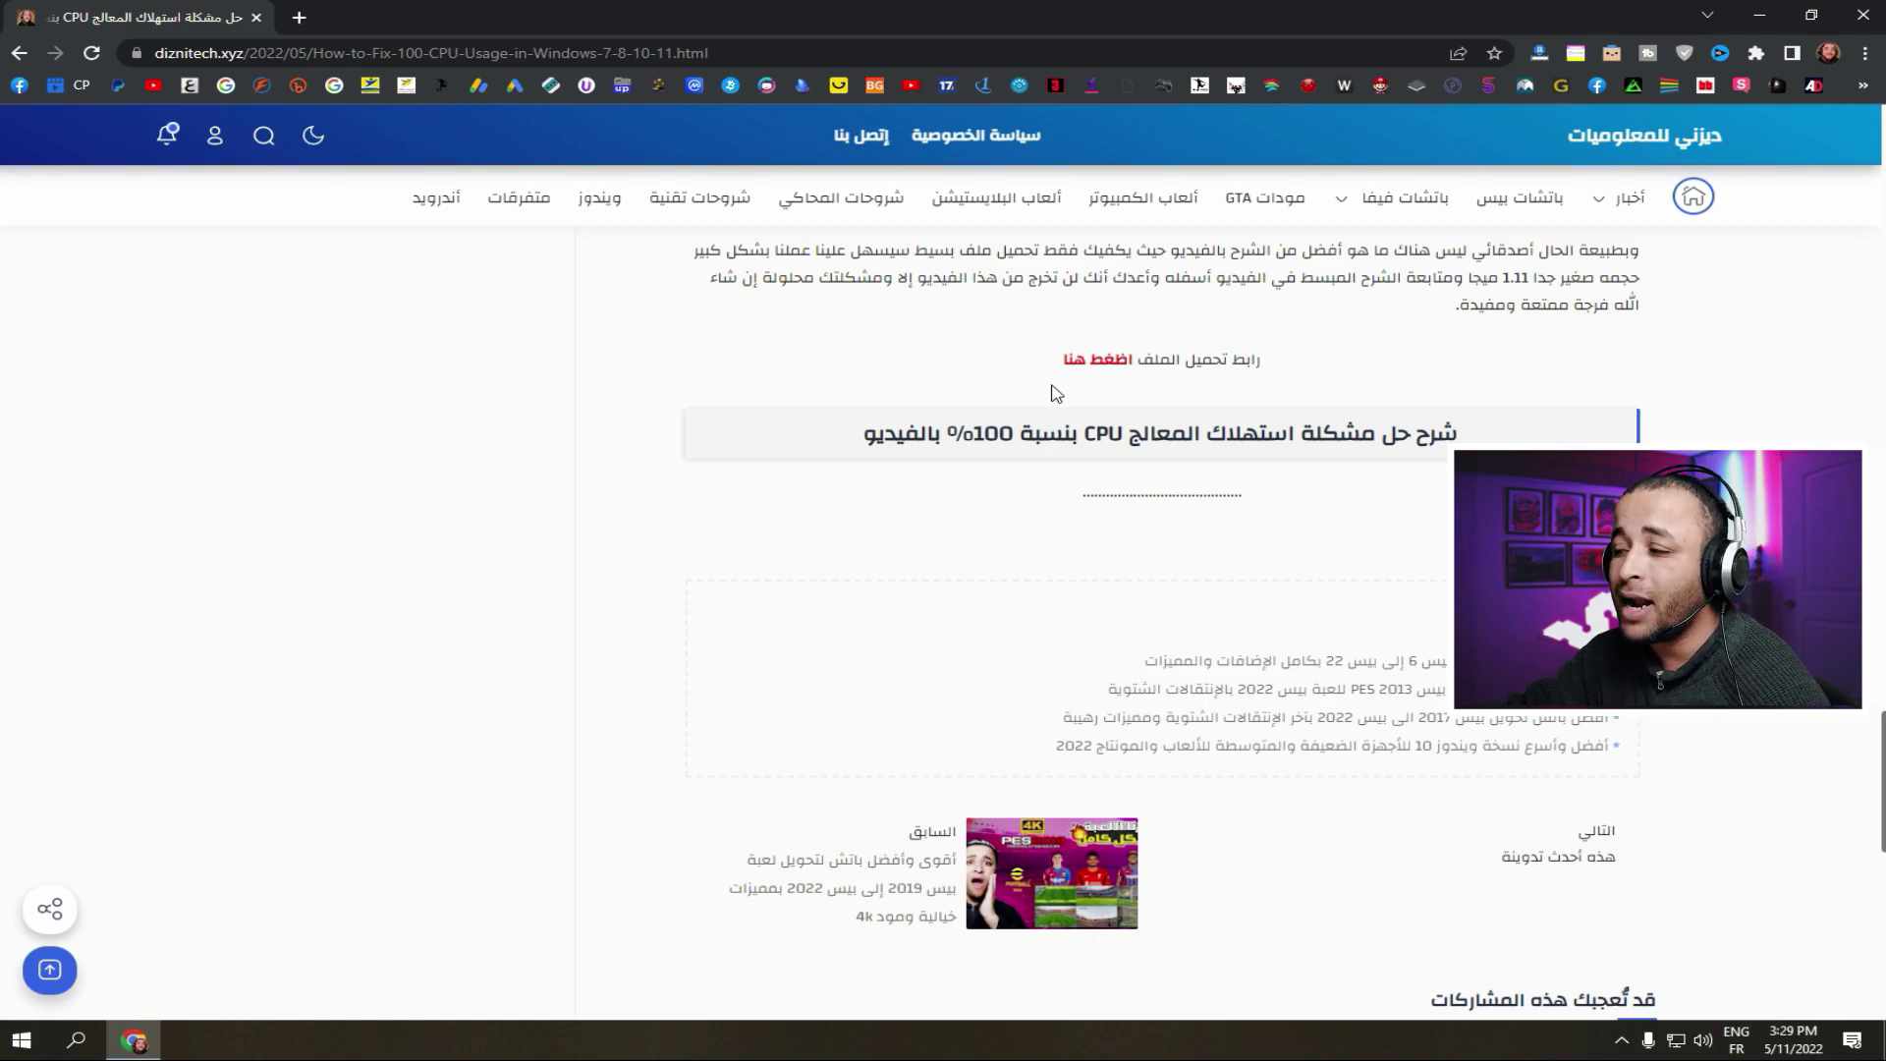
Minimize the browser, search Windows for "run", open the Run dialog and clear its command field.
click(1759, 15)
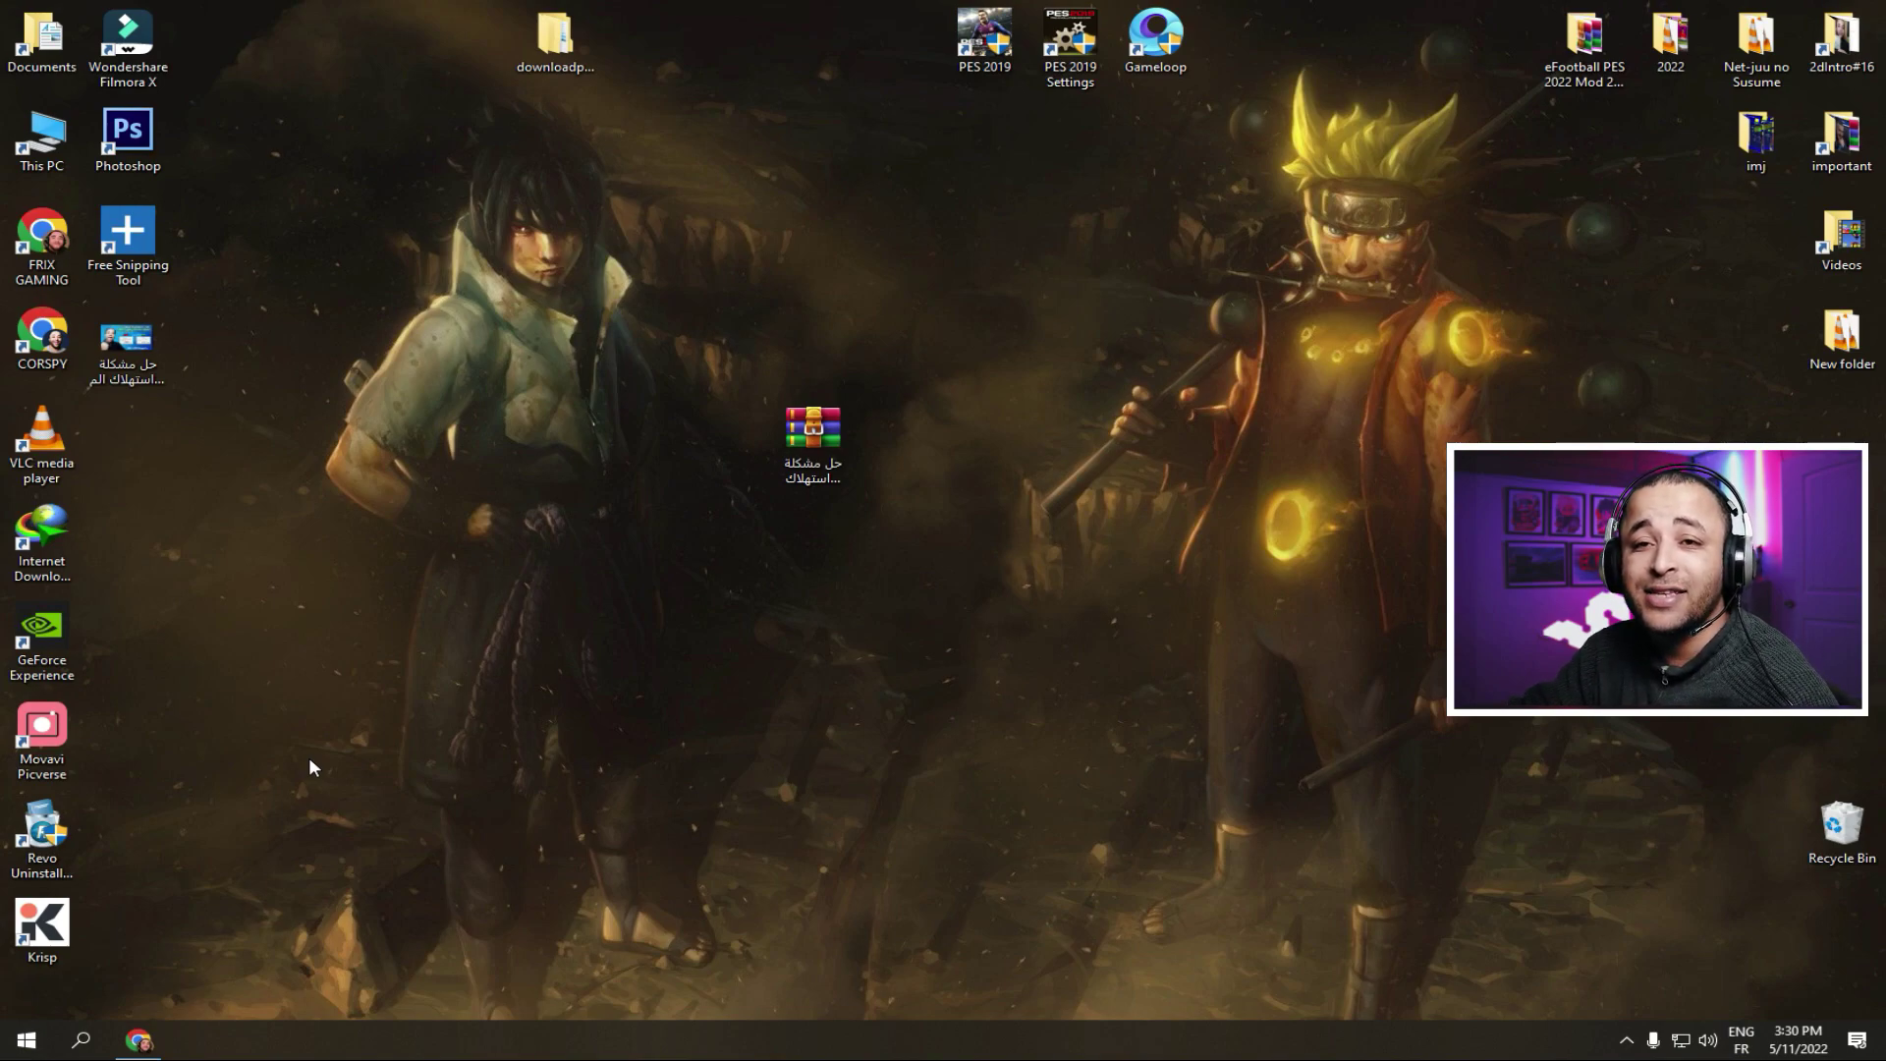
click(81, 1040)
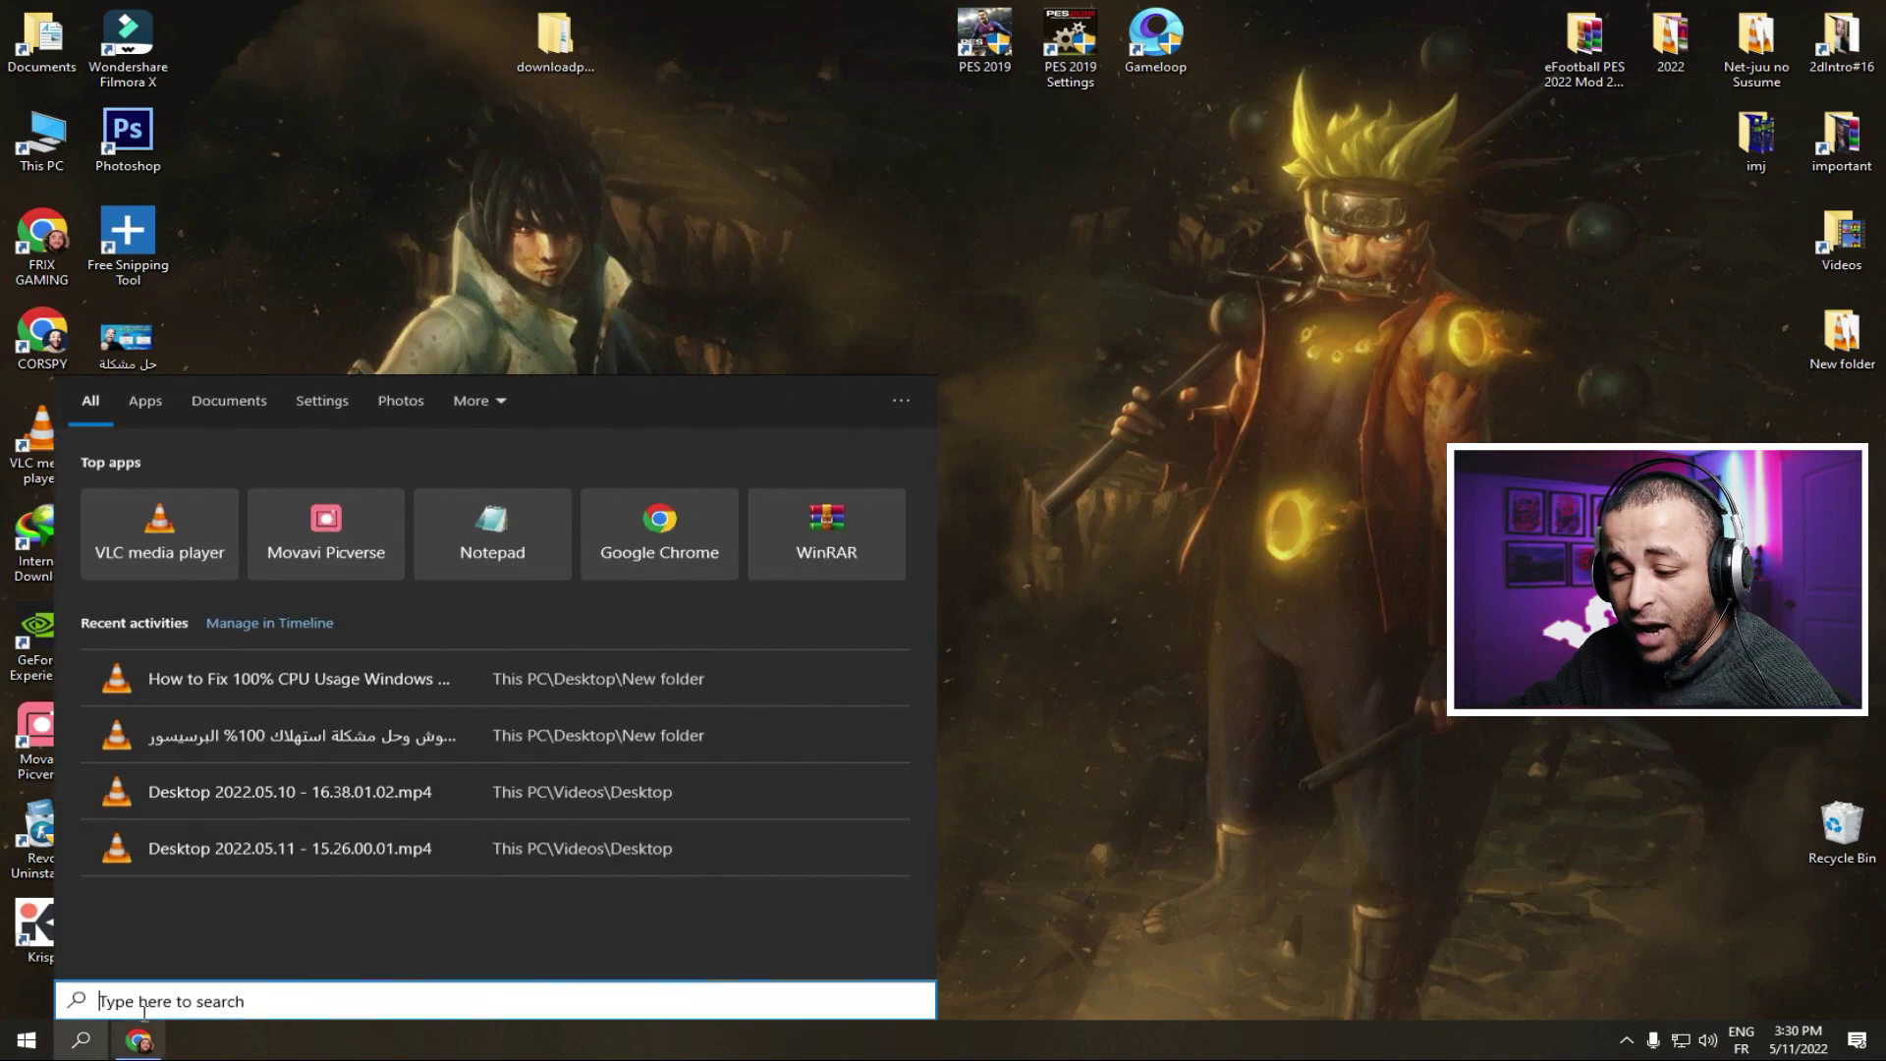
text(run)
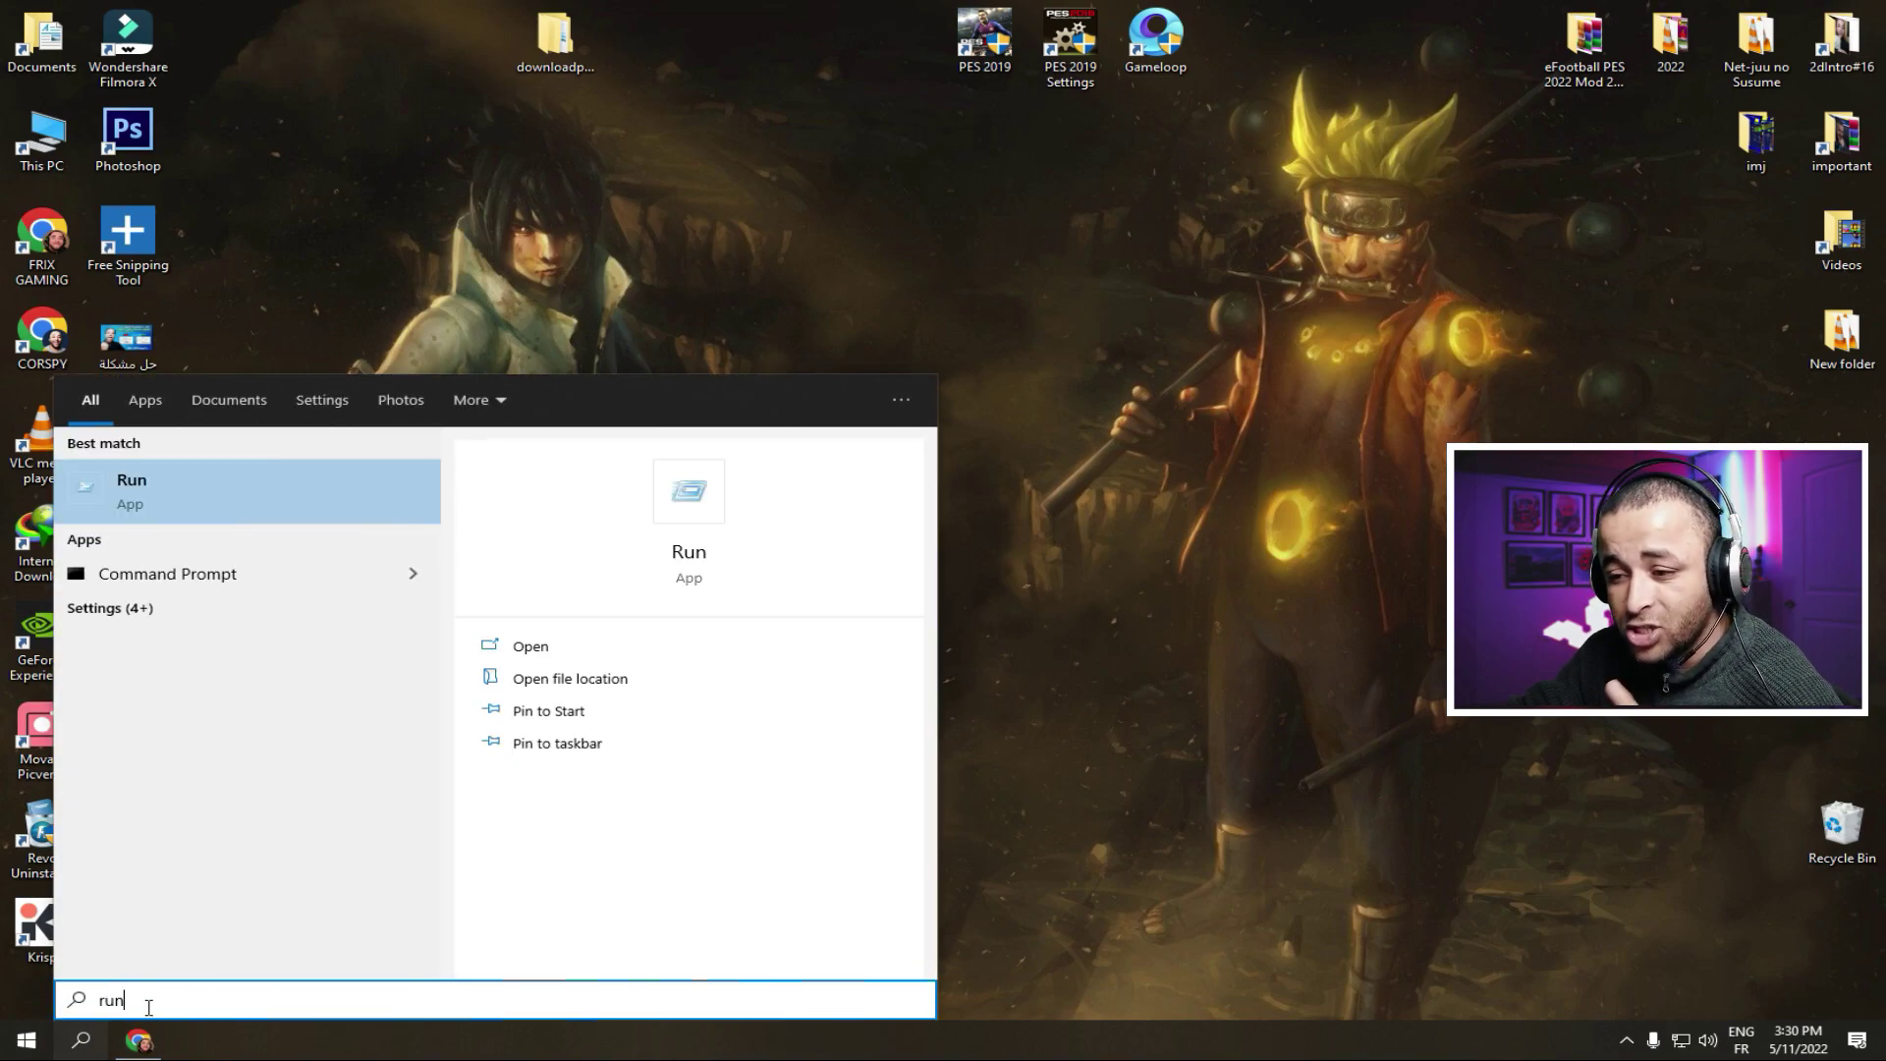
click(245, 505)
click(172, 914)
double_click(172, 914)
key(BackSpace)
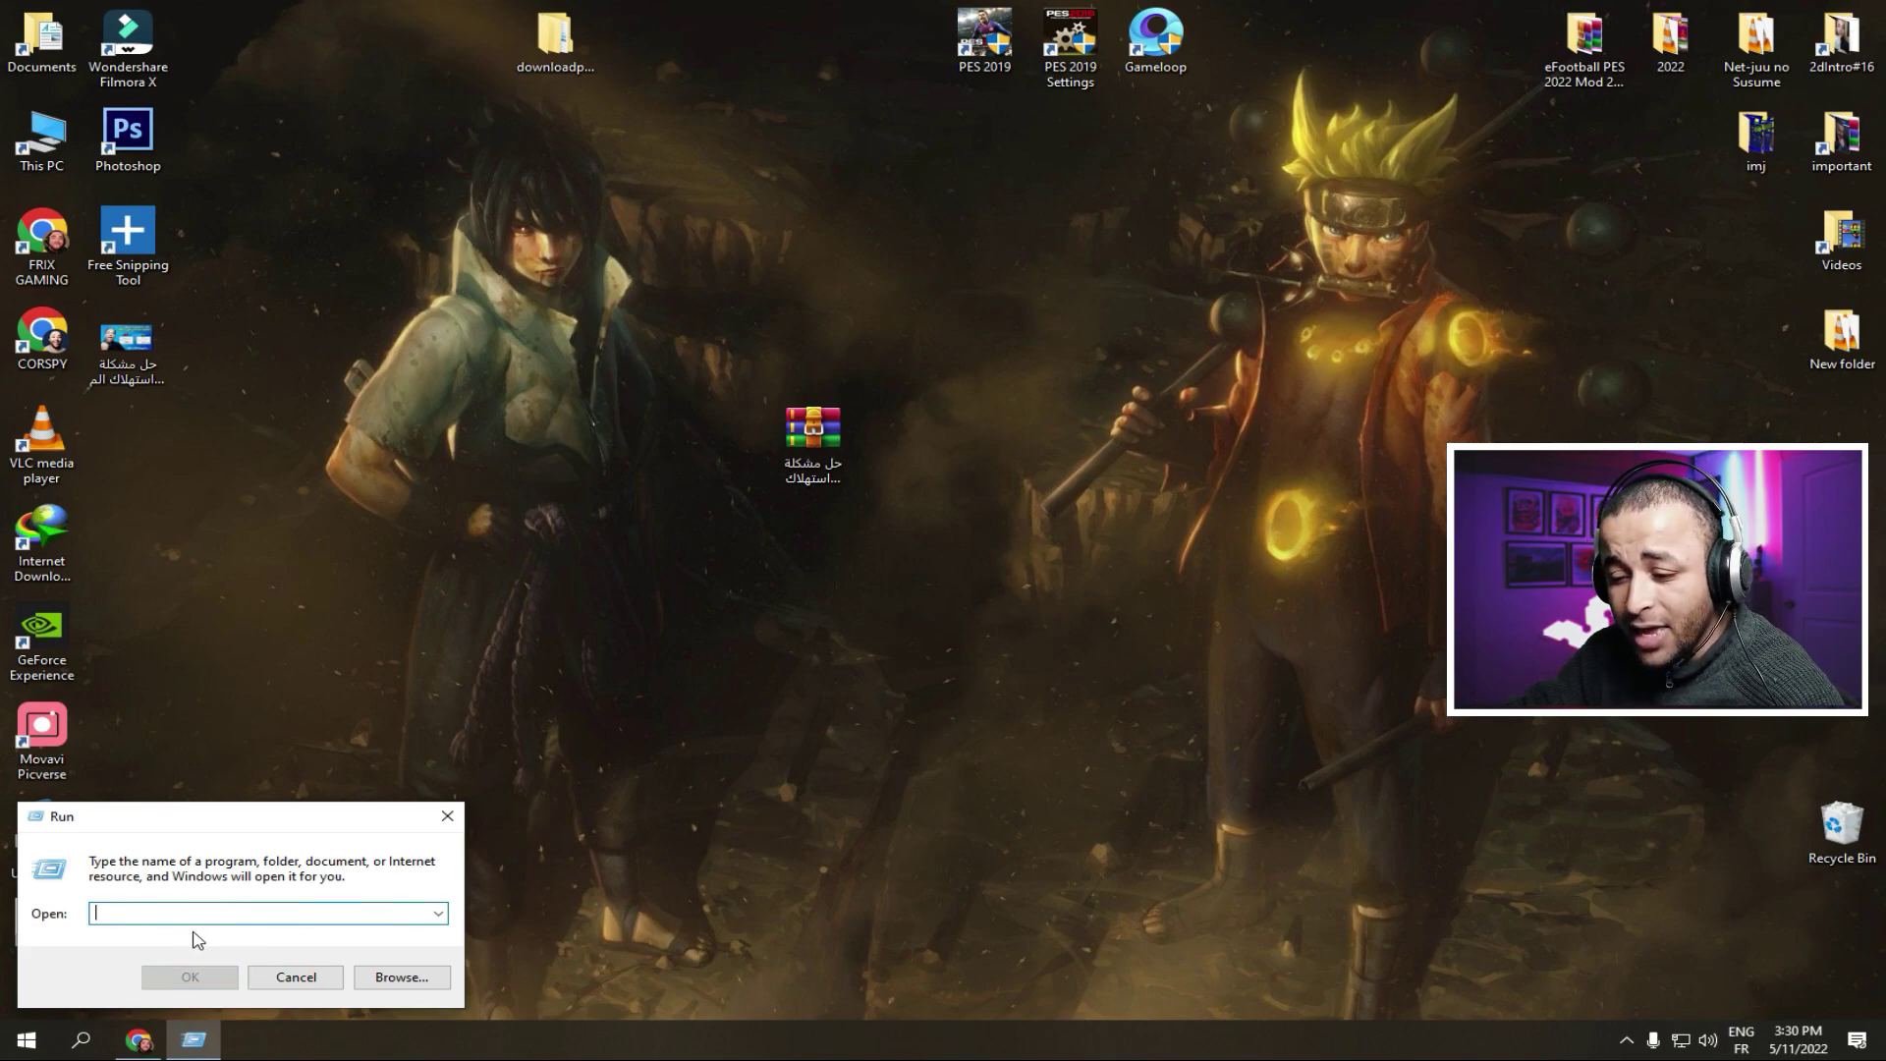
Run the msconfig command to open System Configuration and move its window slightly on the desktop.
text(ms)
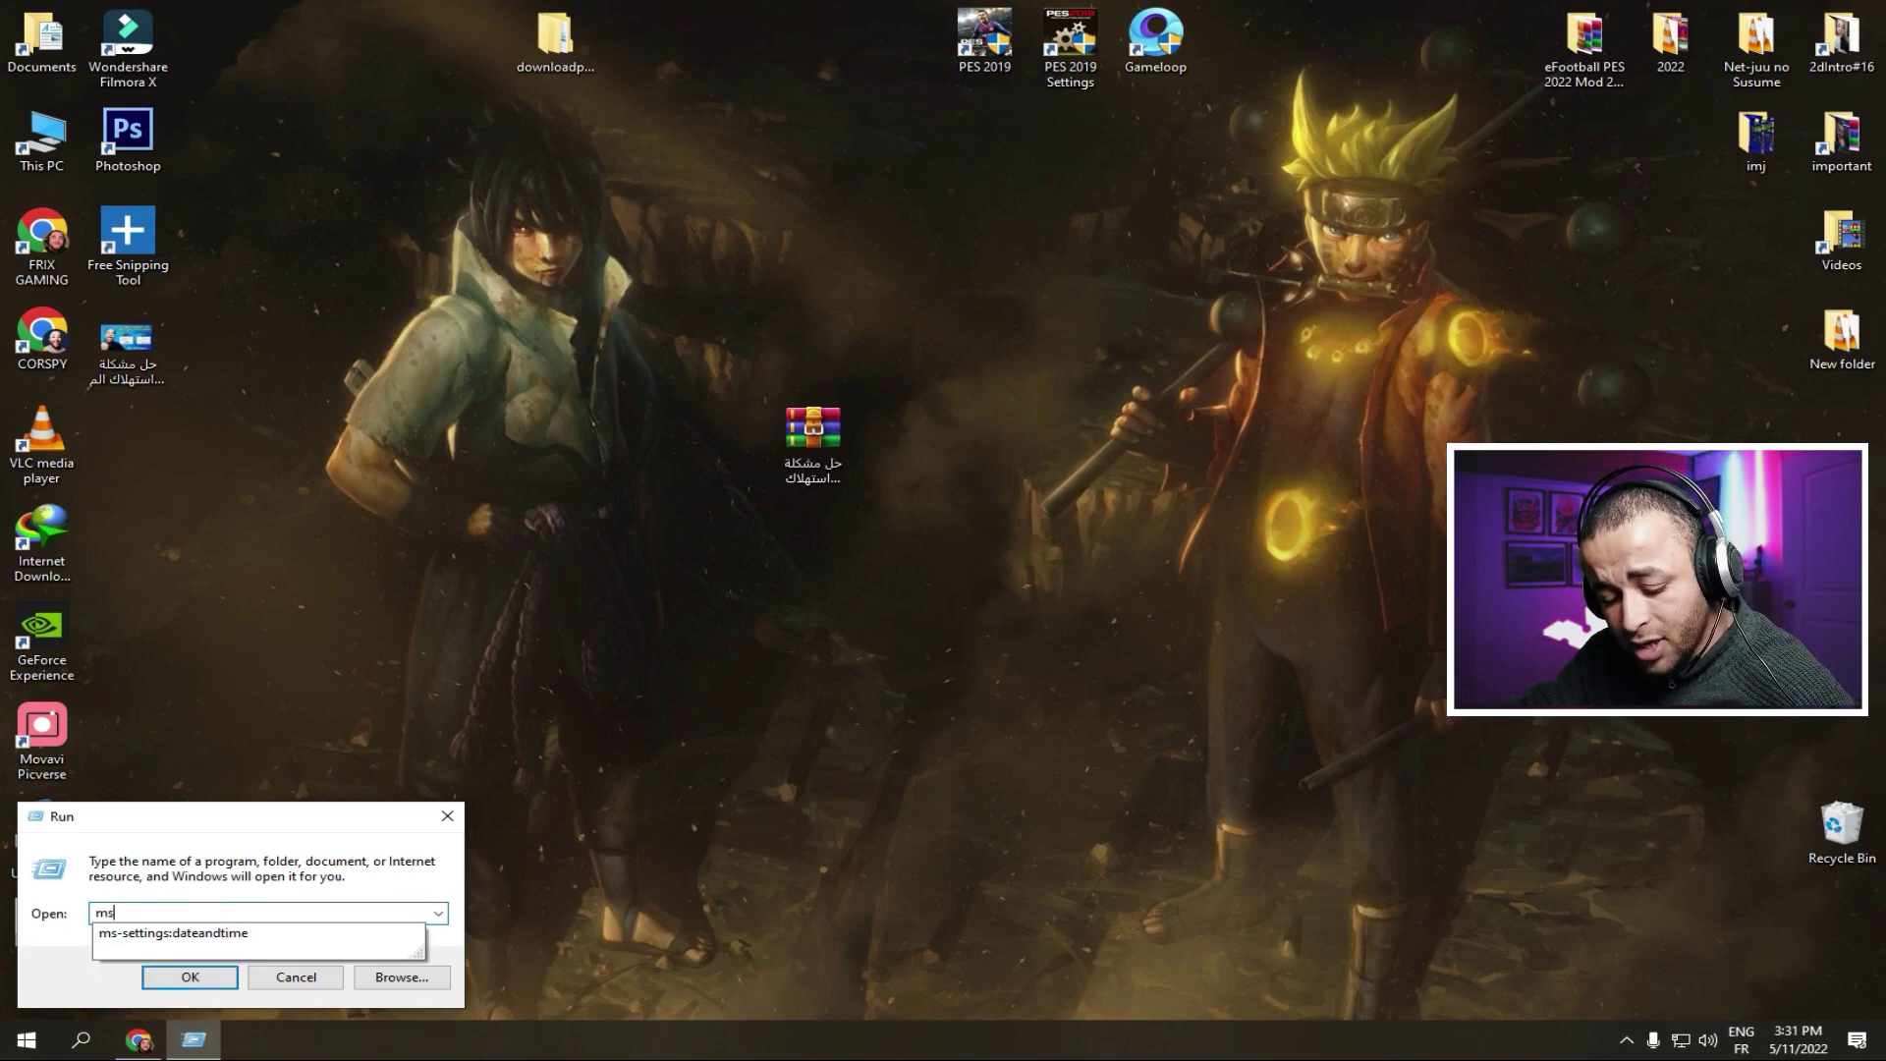
text(con)
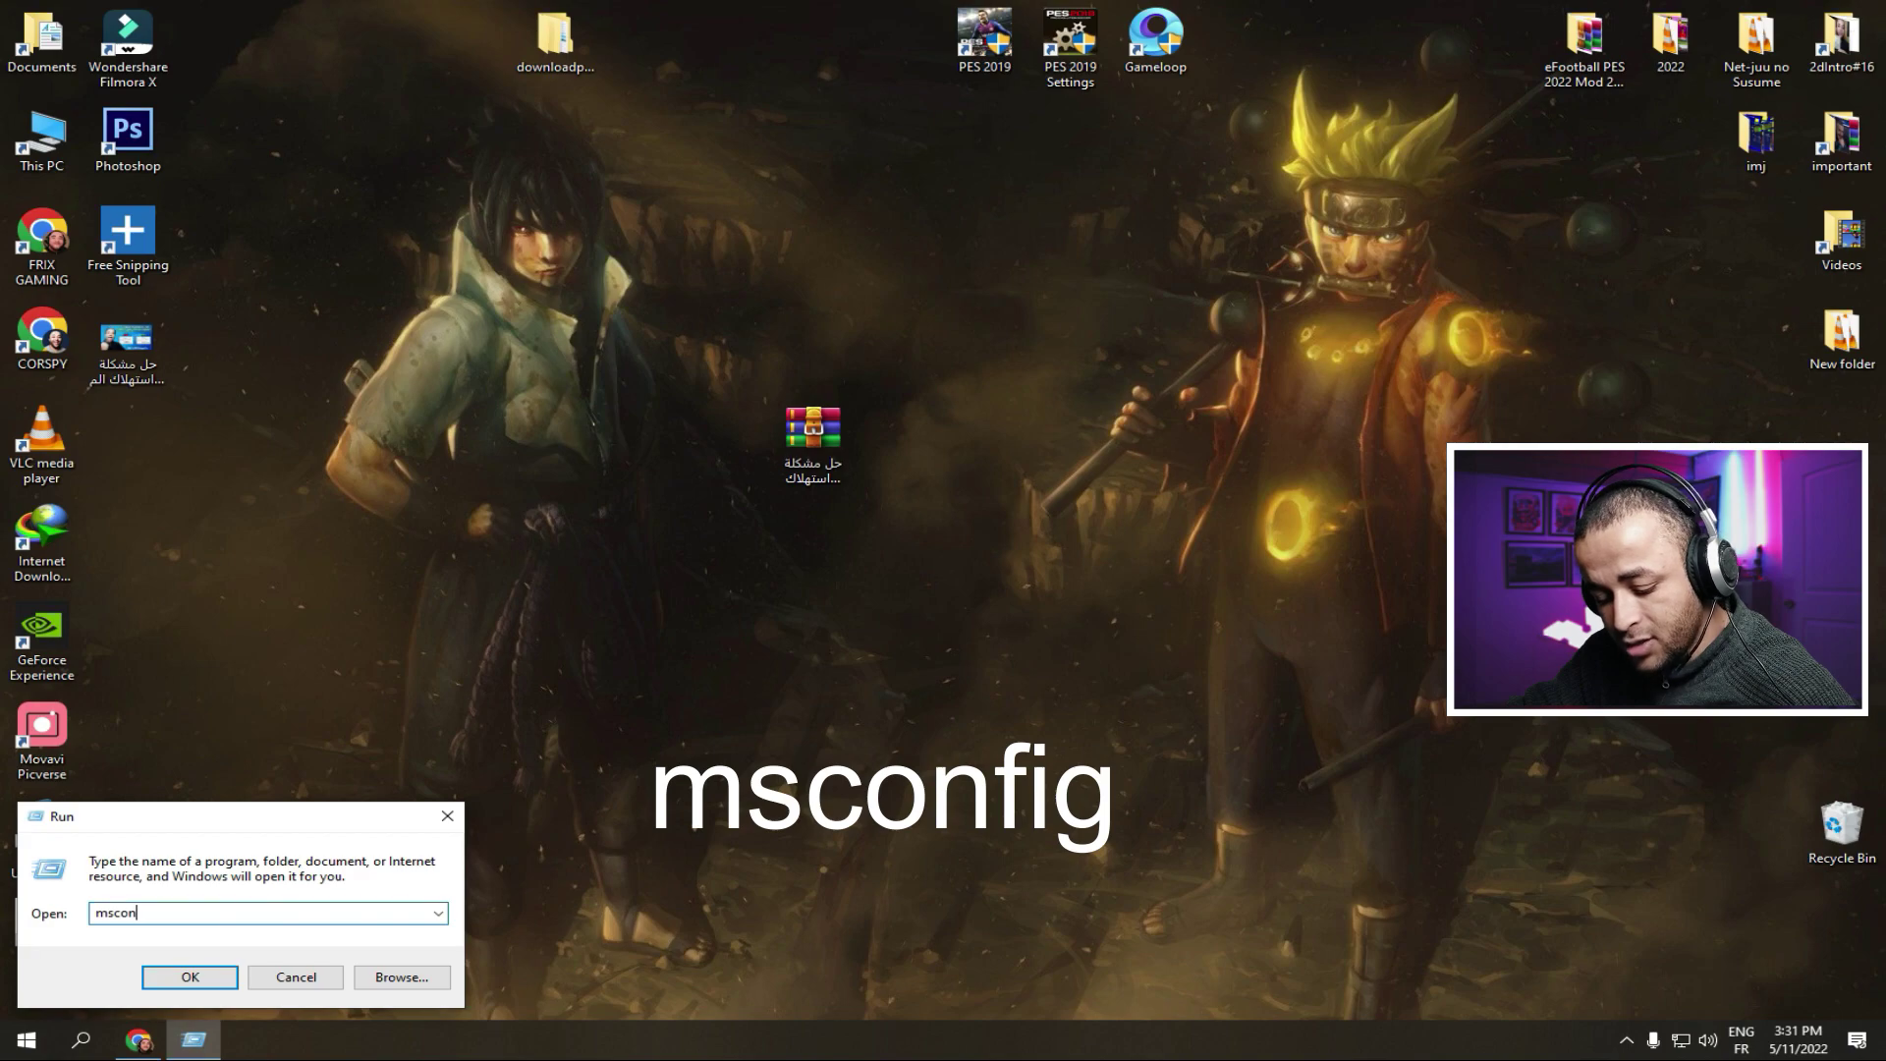
text(fig)
double_click(218, 914)
click(224, 916)
click(206, 976)
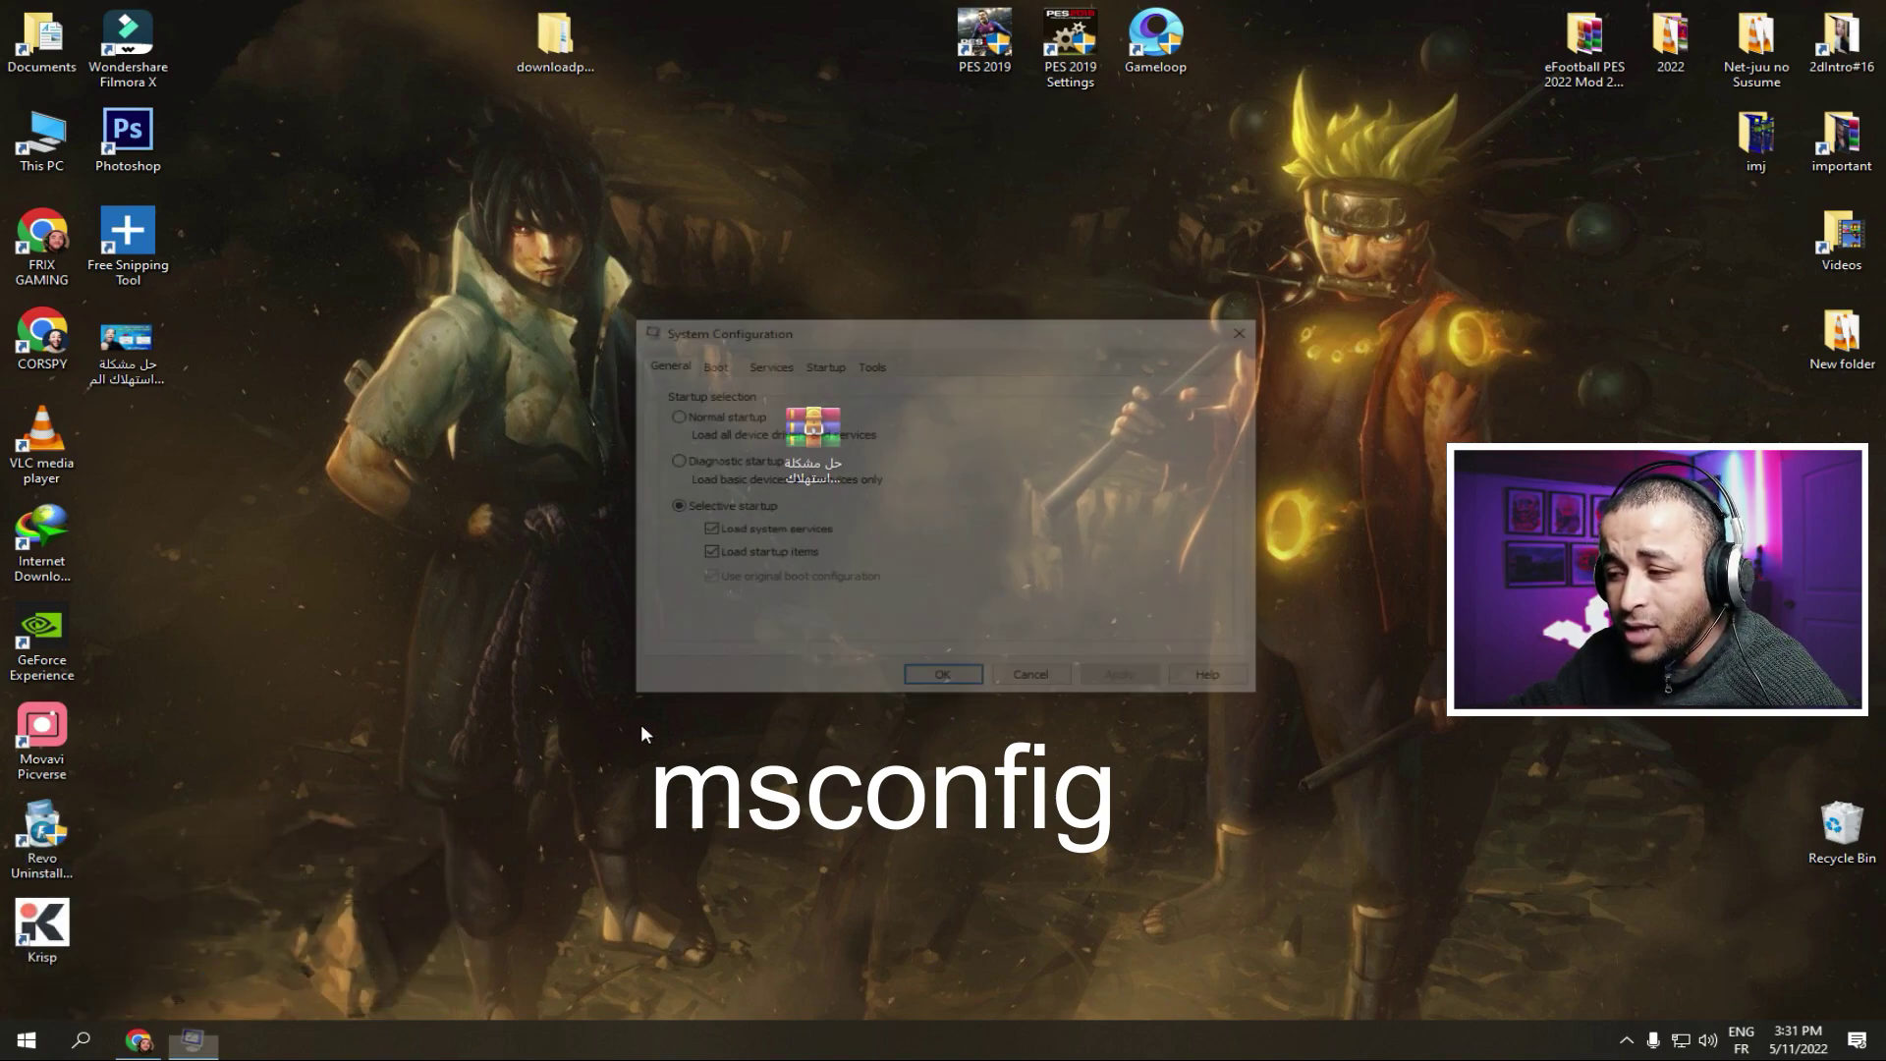
drag(1112, 326, 1055, 294)
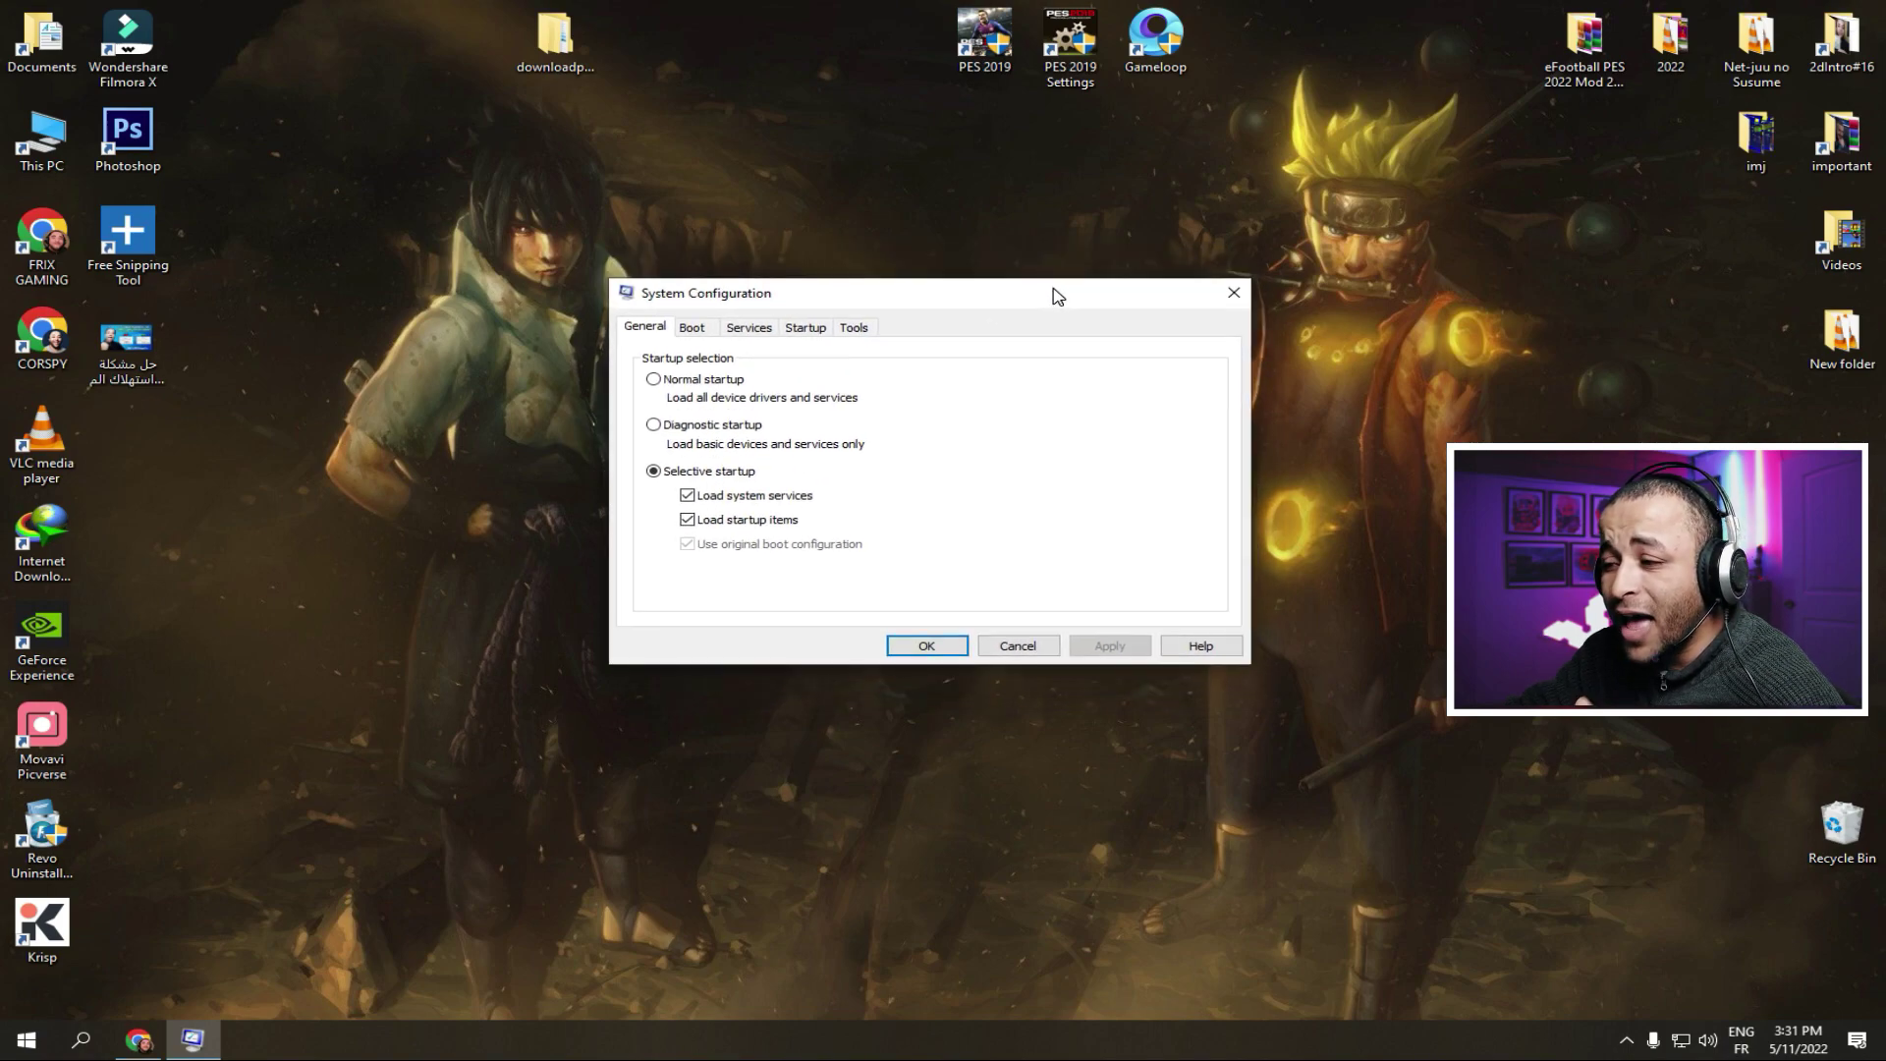
In the advanced boot options for Windows 10, enable the number of processors setting and set it to 8.
click(697, 338)
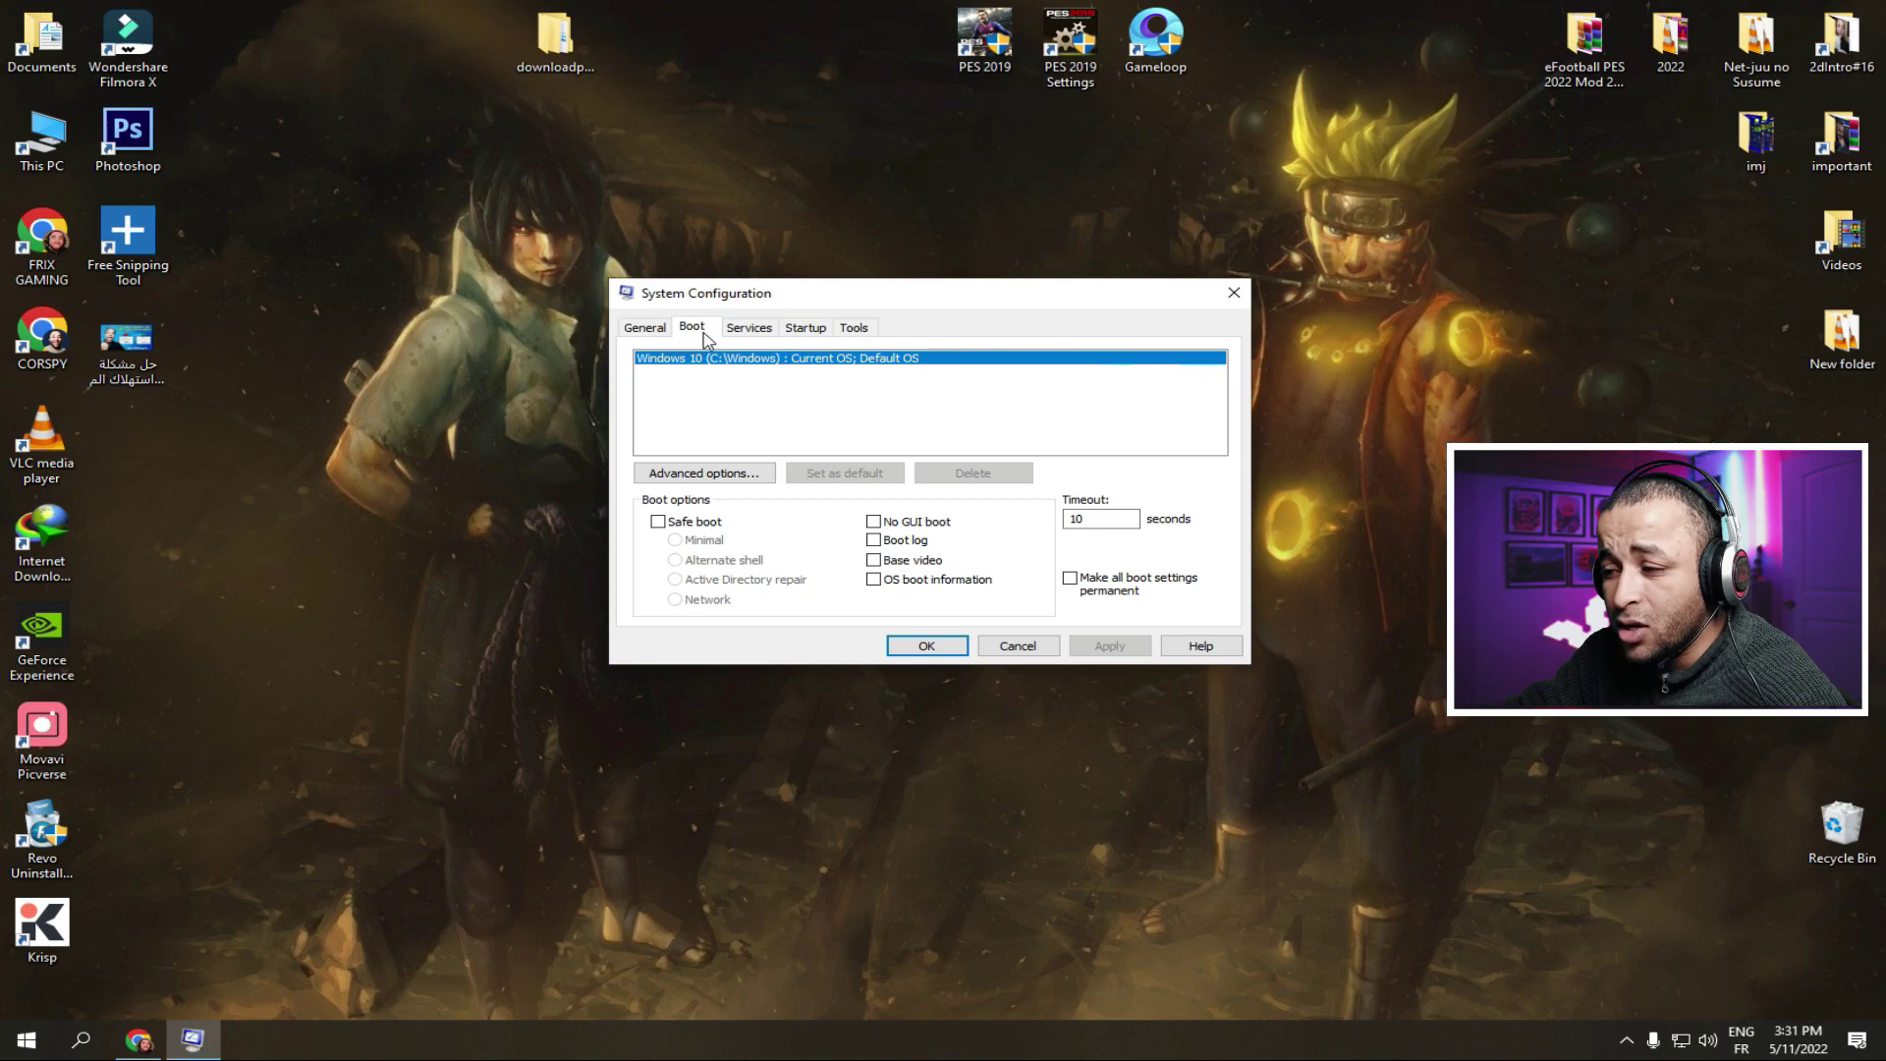
click(713, 474)
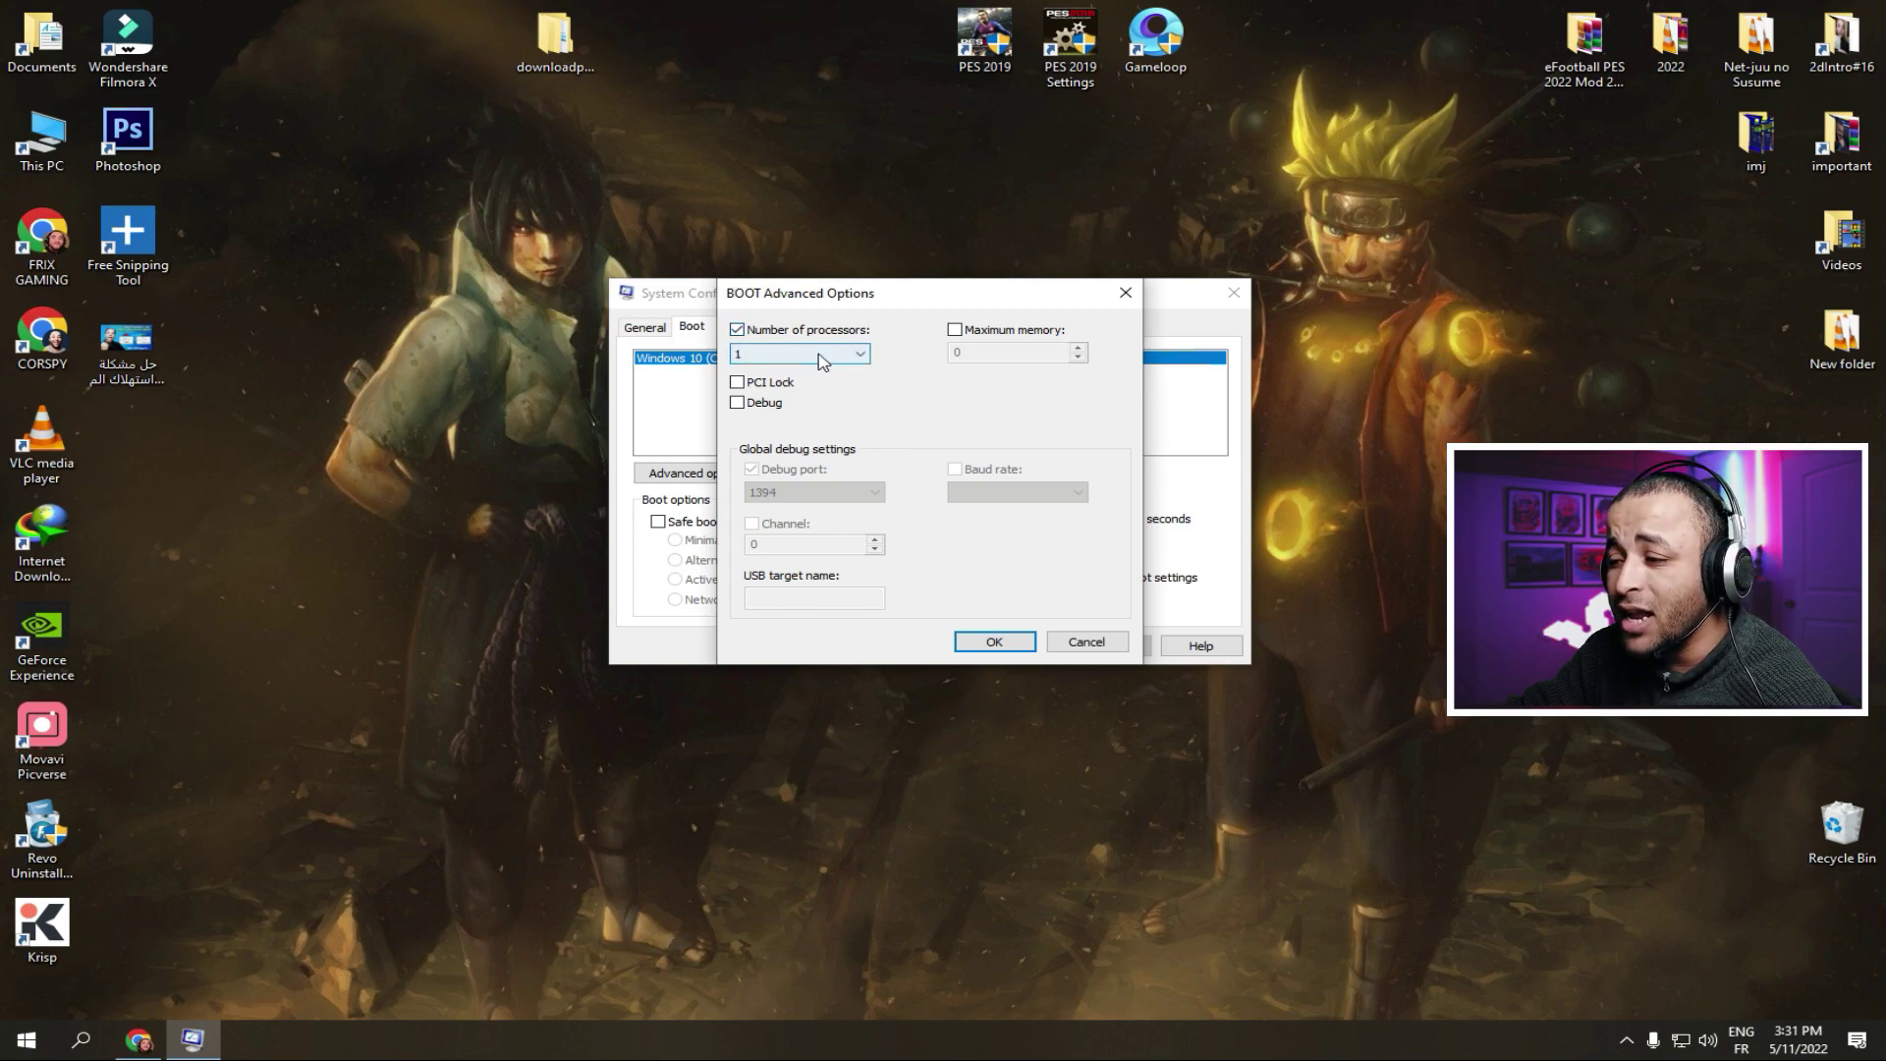
click(843, 355)
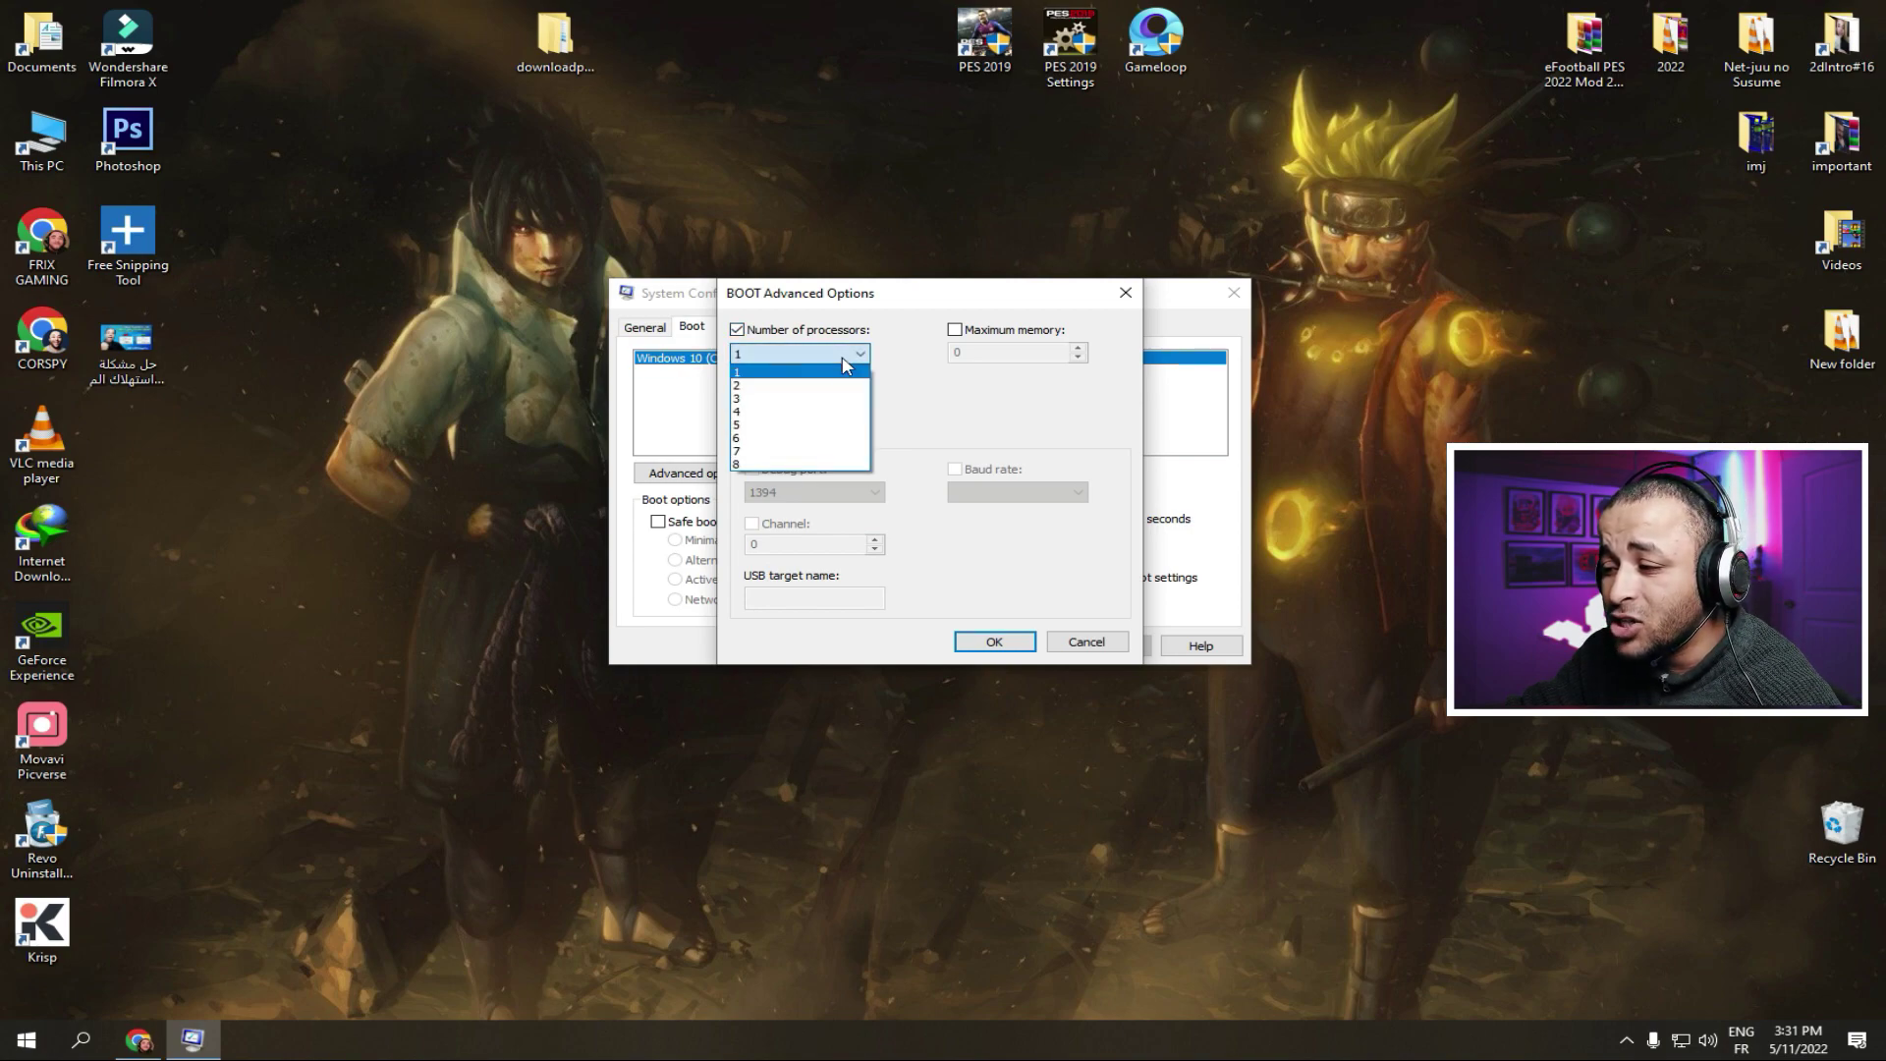
click(806, 465)
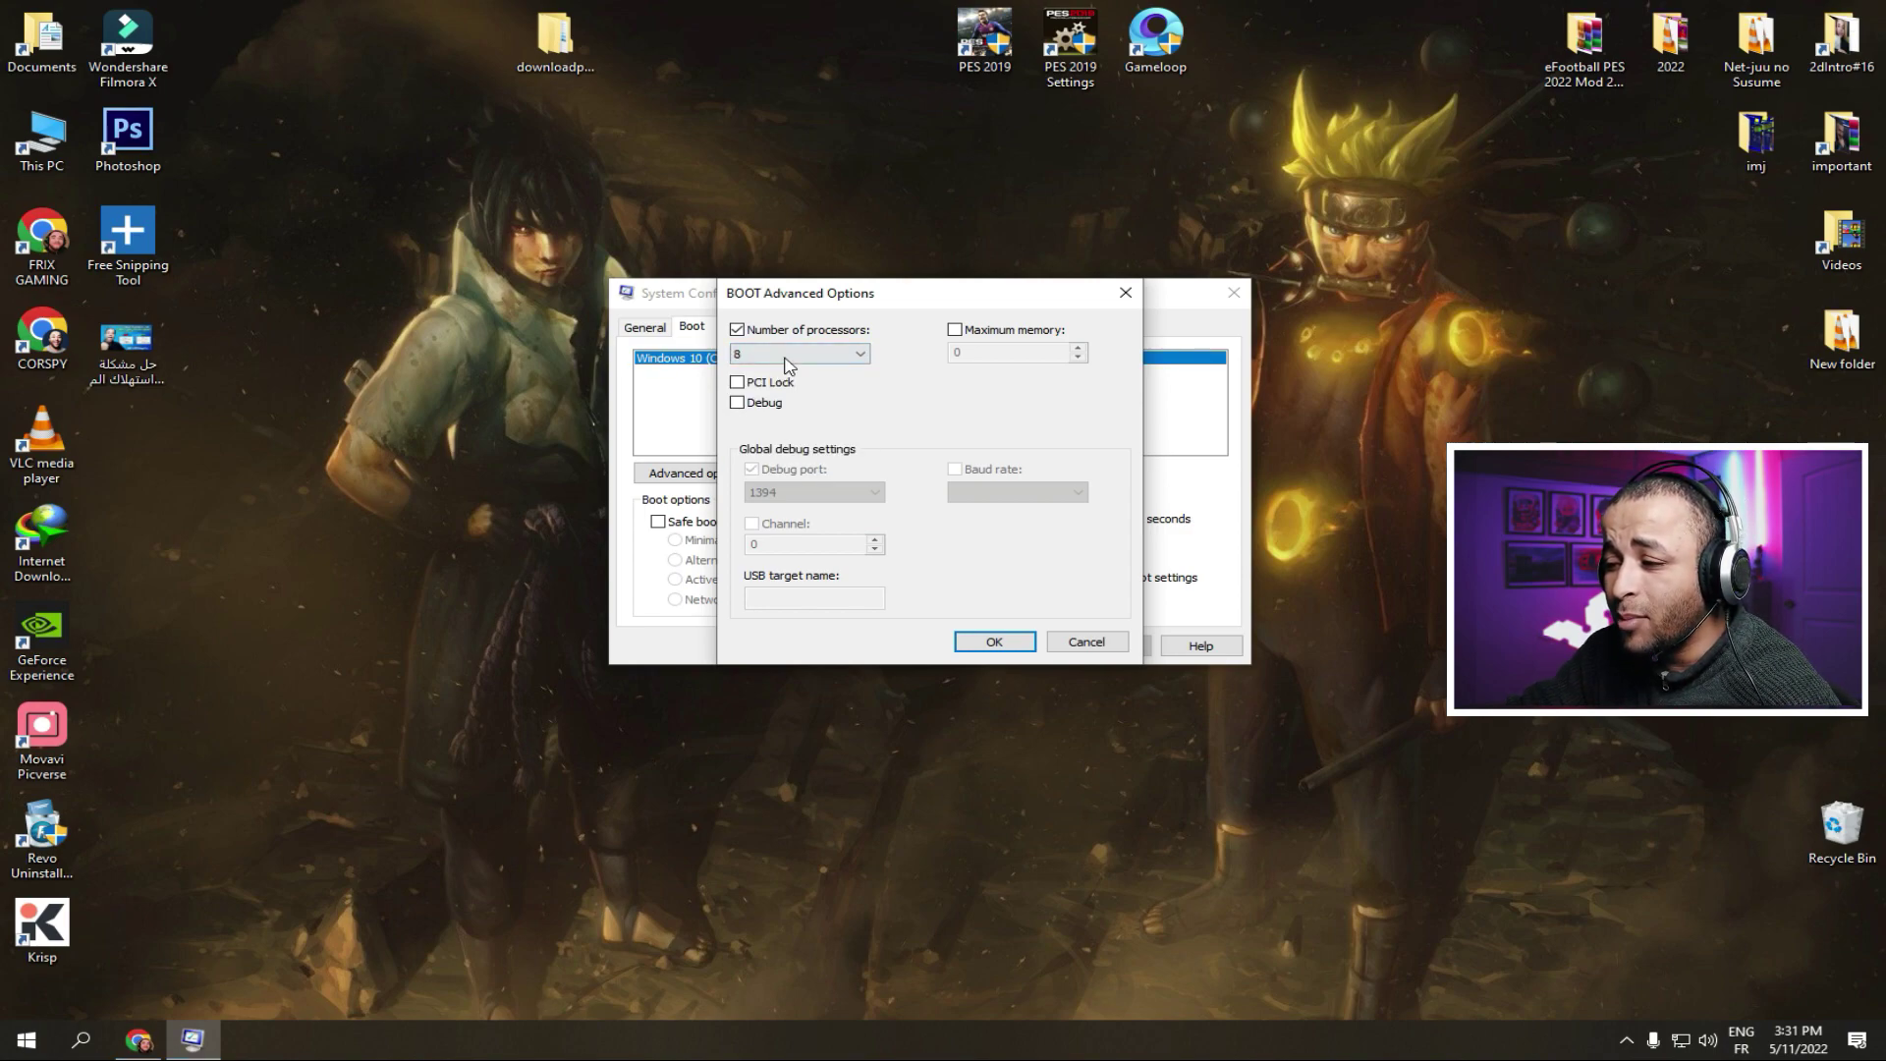
click(792, 356)
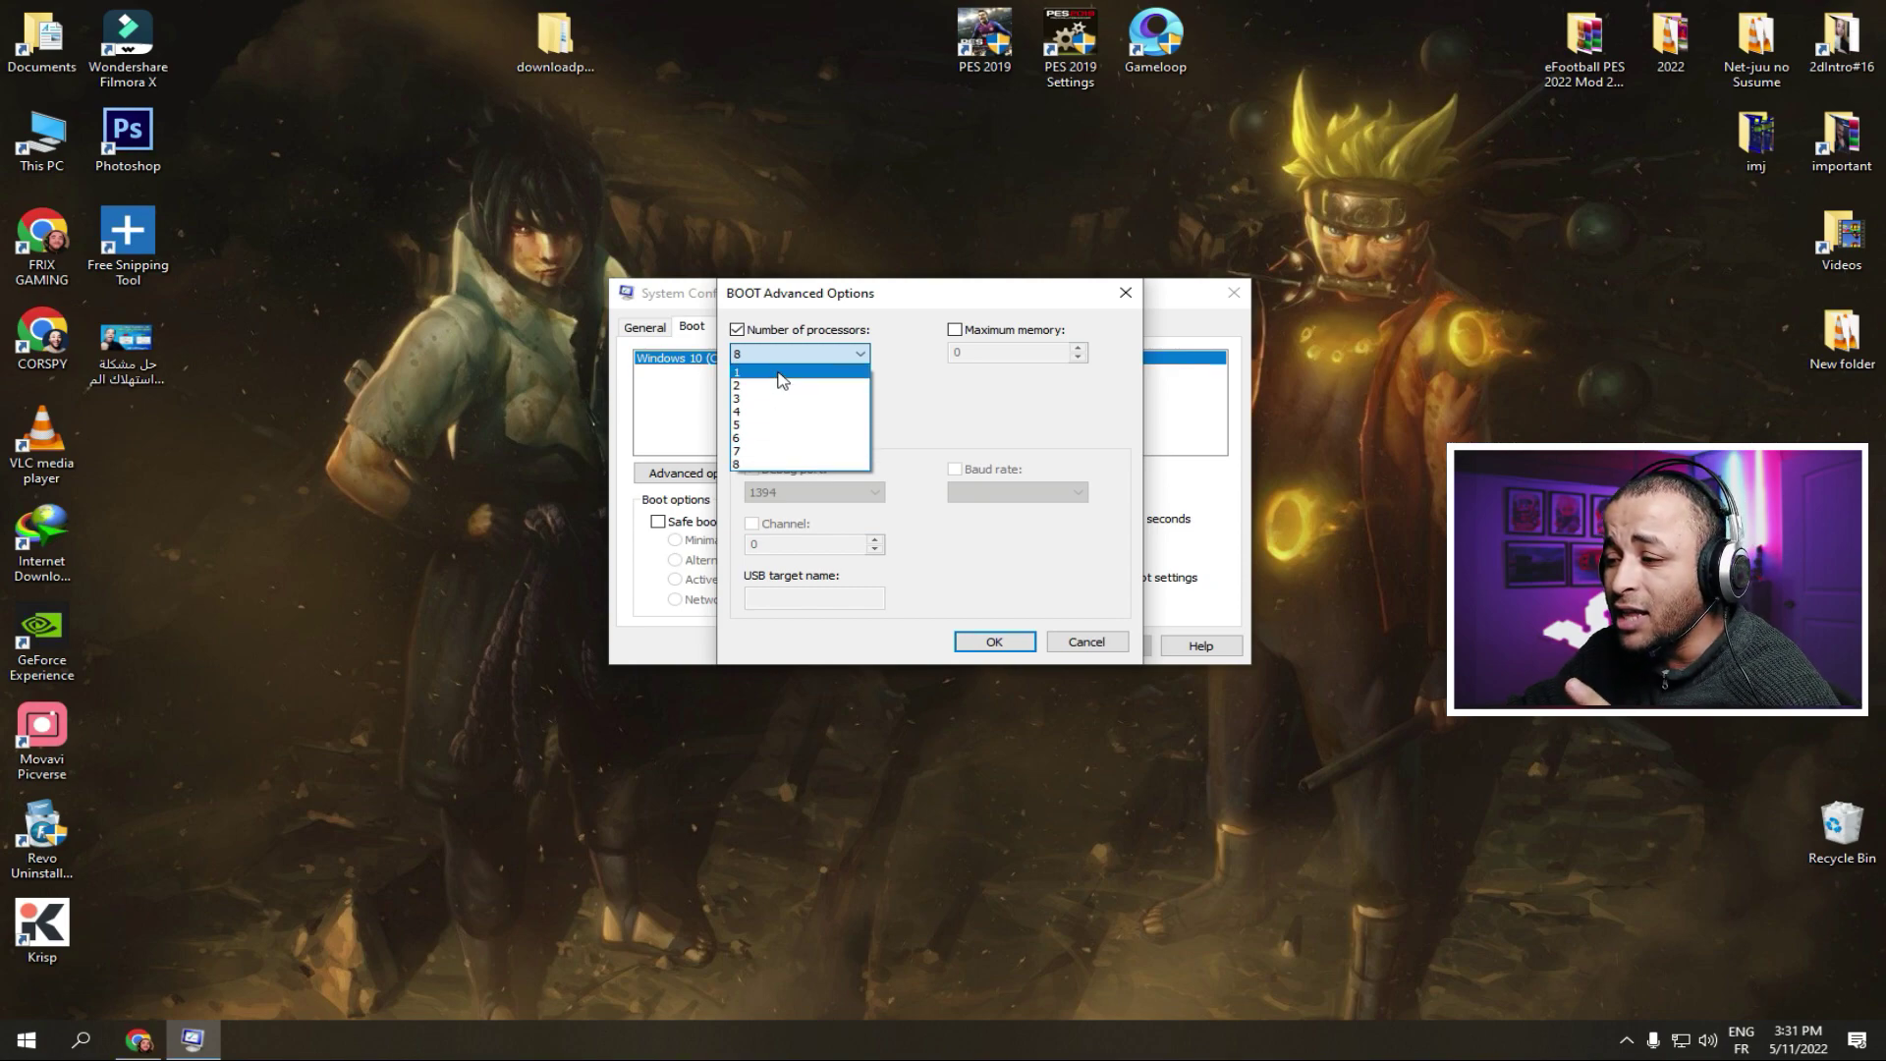
click(769, 465)
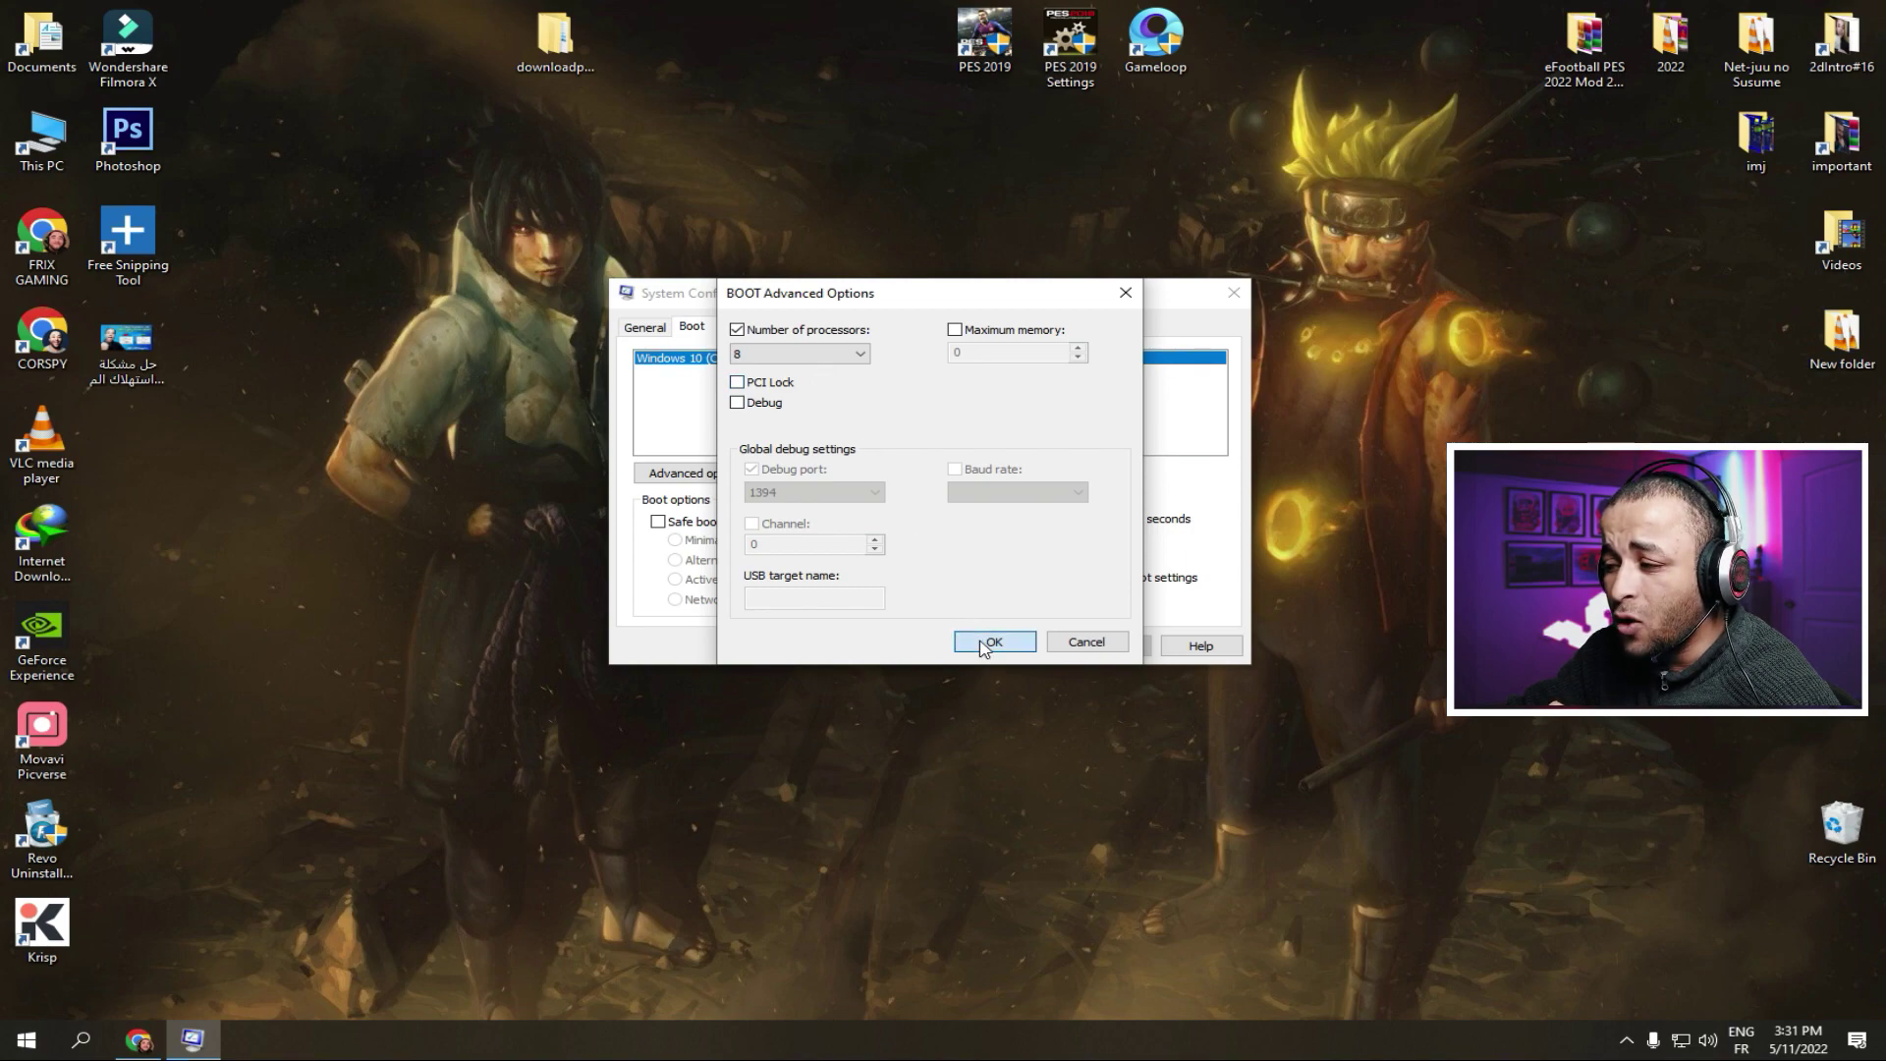
click(818, 353)
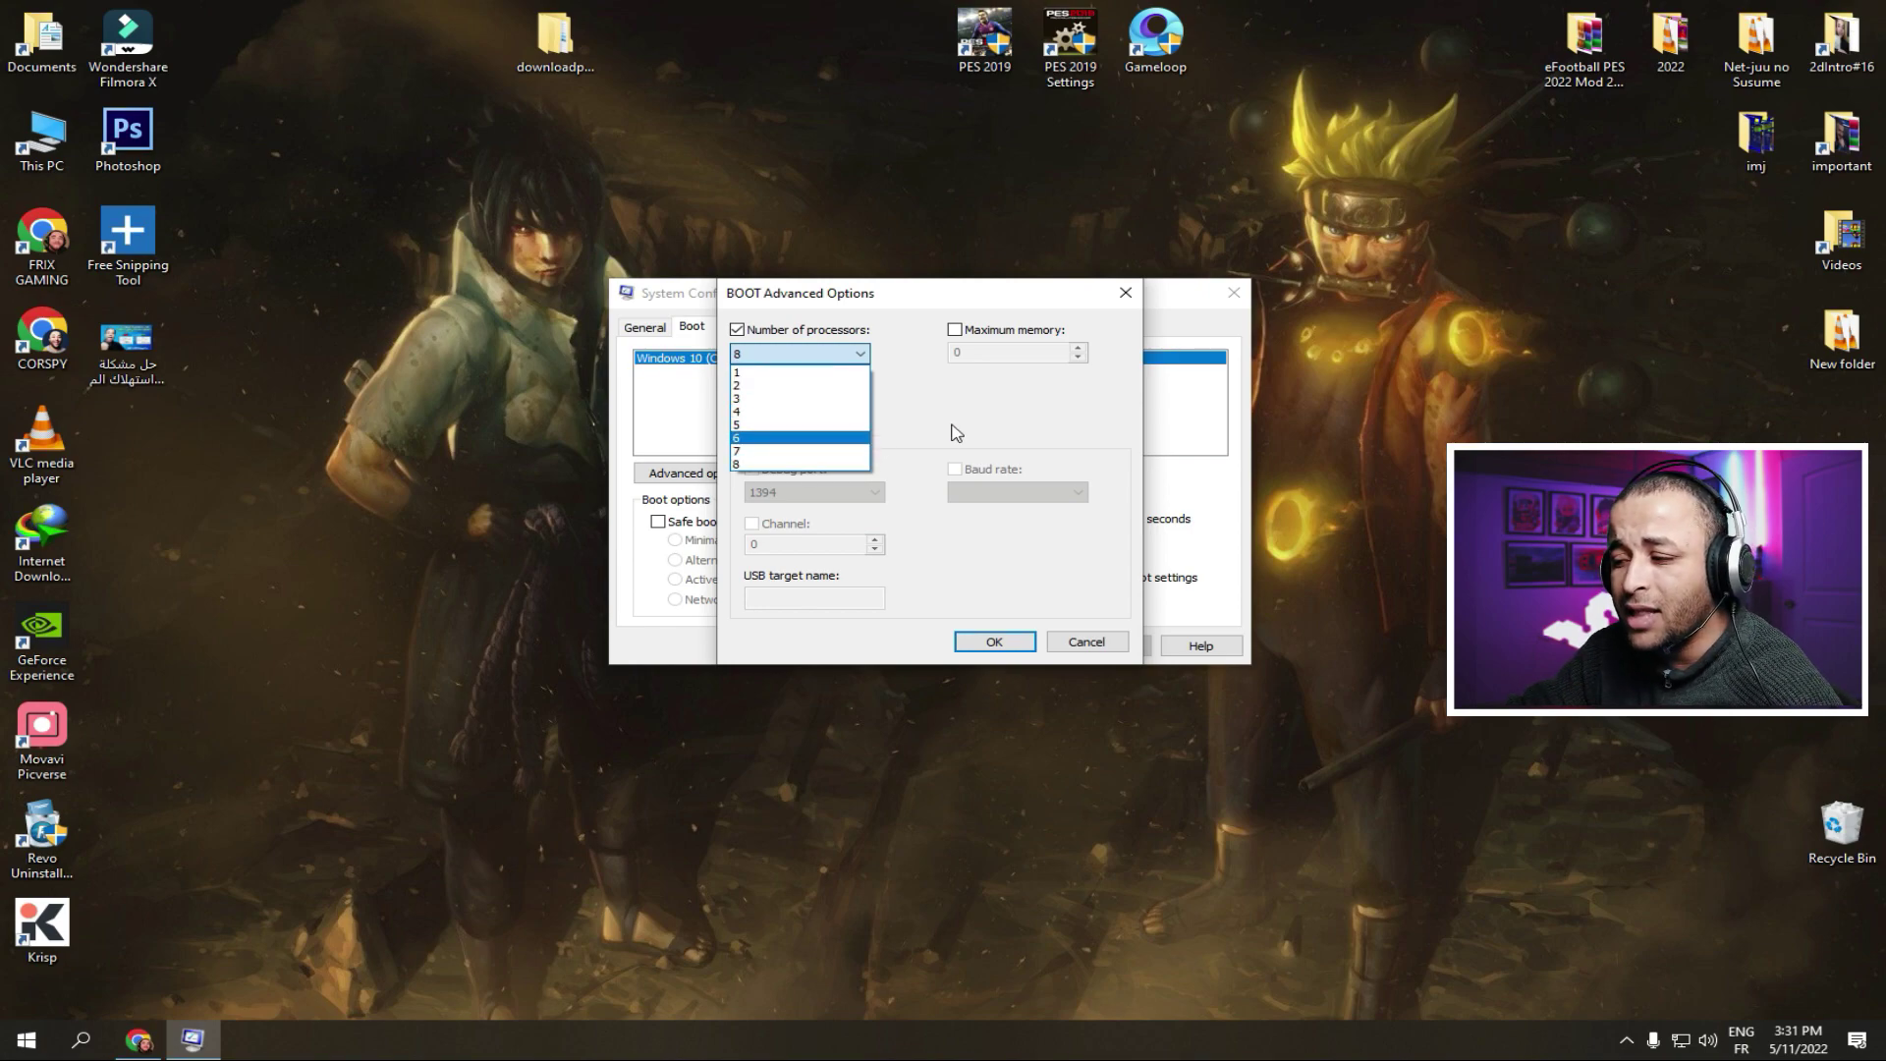
click(794, 465)
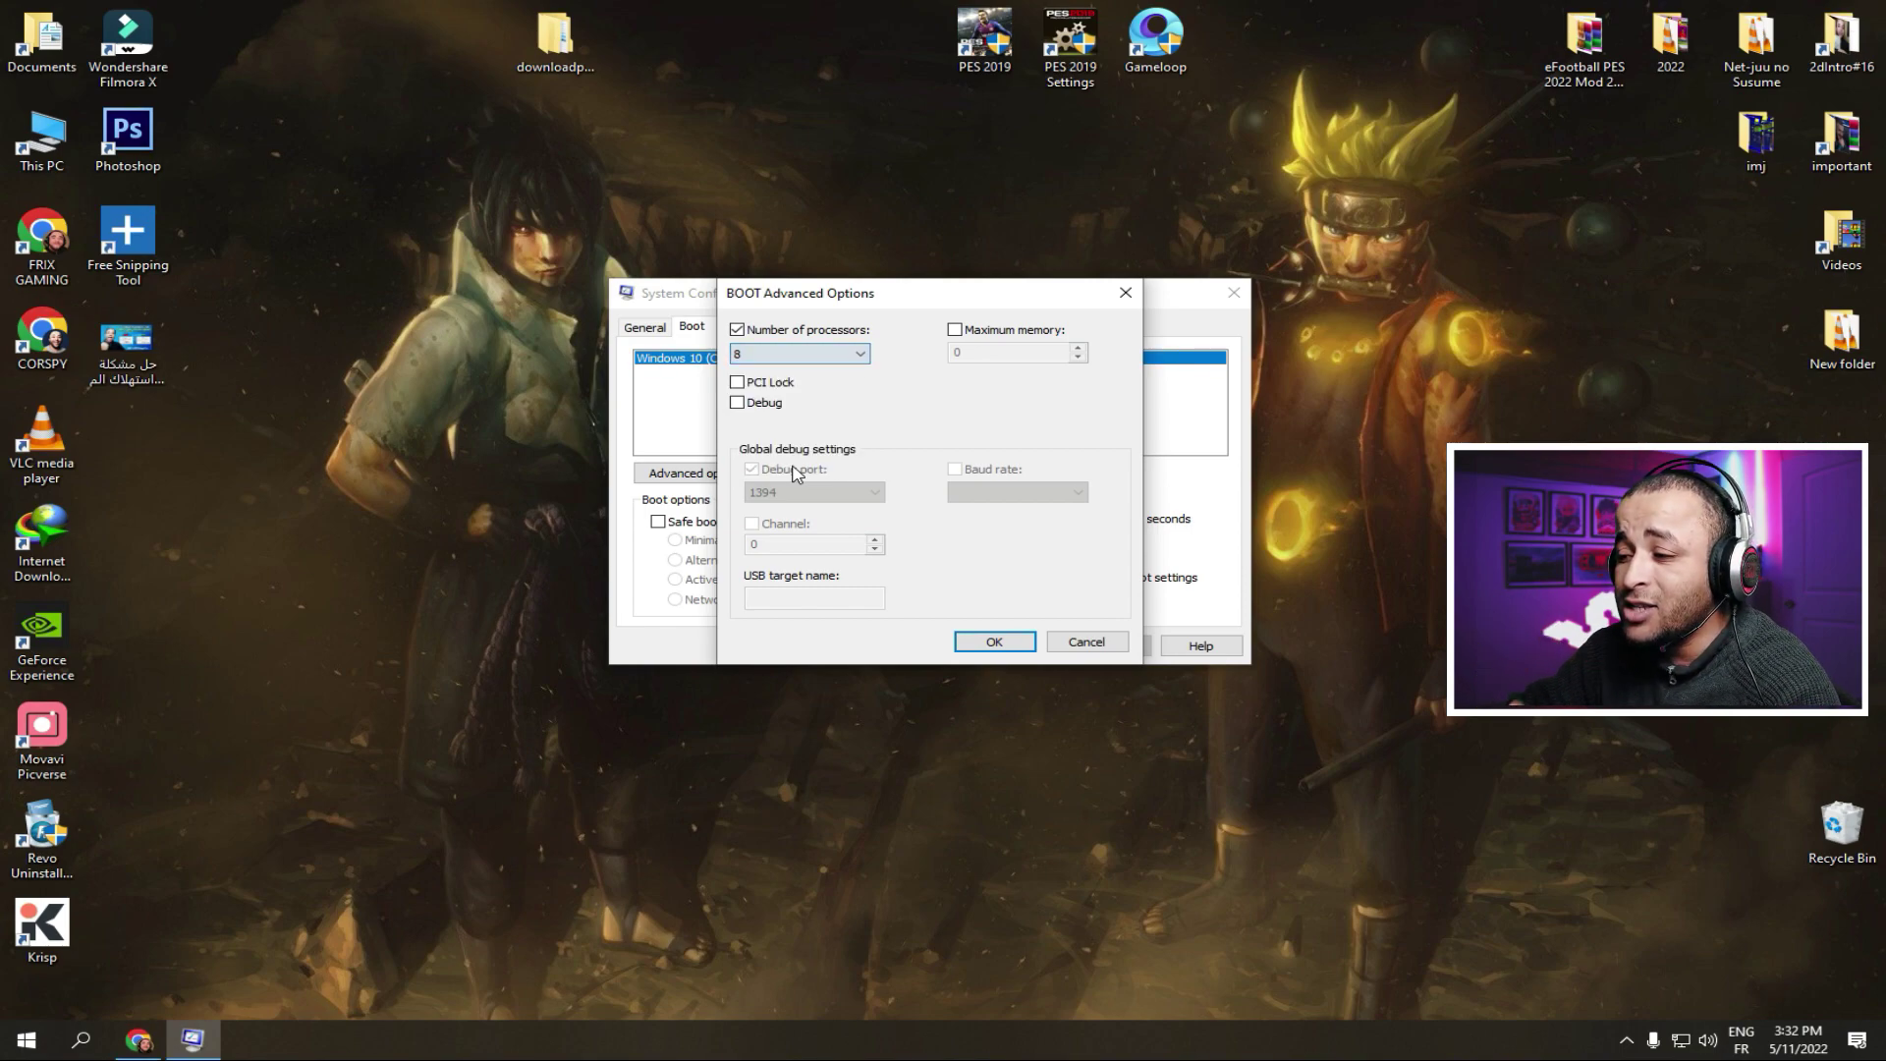
click(992, 642)
Apply the boot configuration changes and exit System Configuration without restarting the computer.
click(1104, 649)
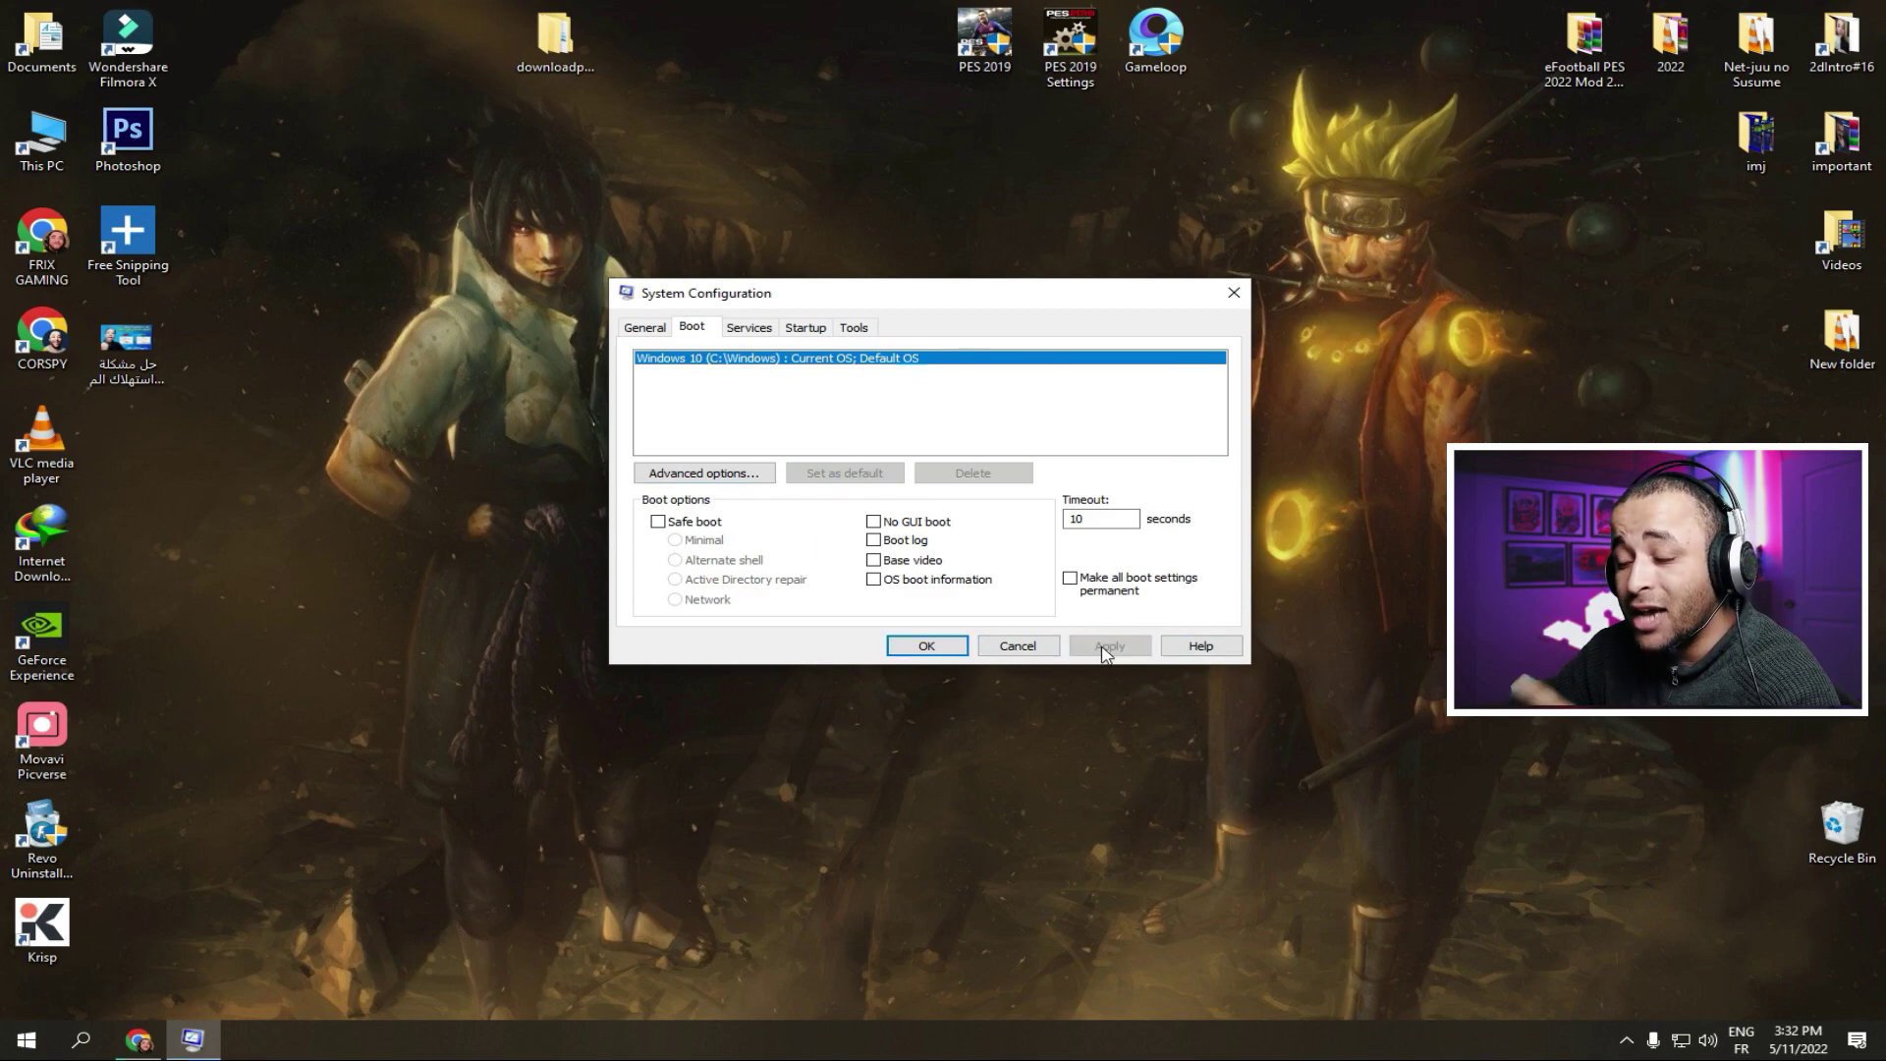
click(924, 646)
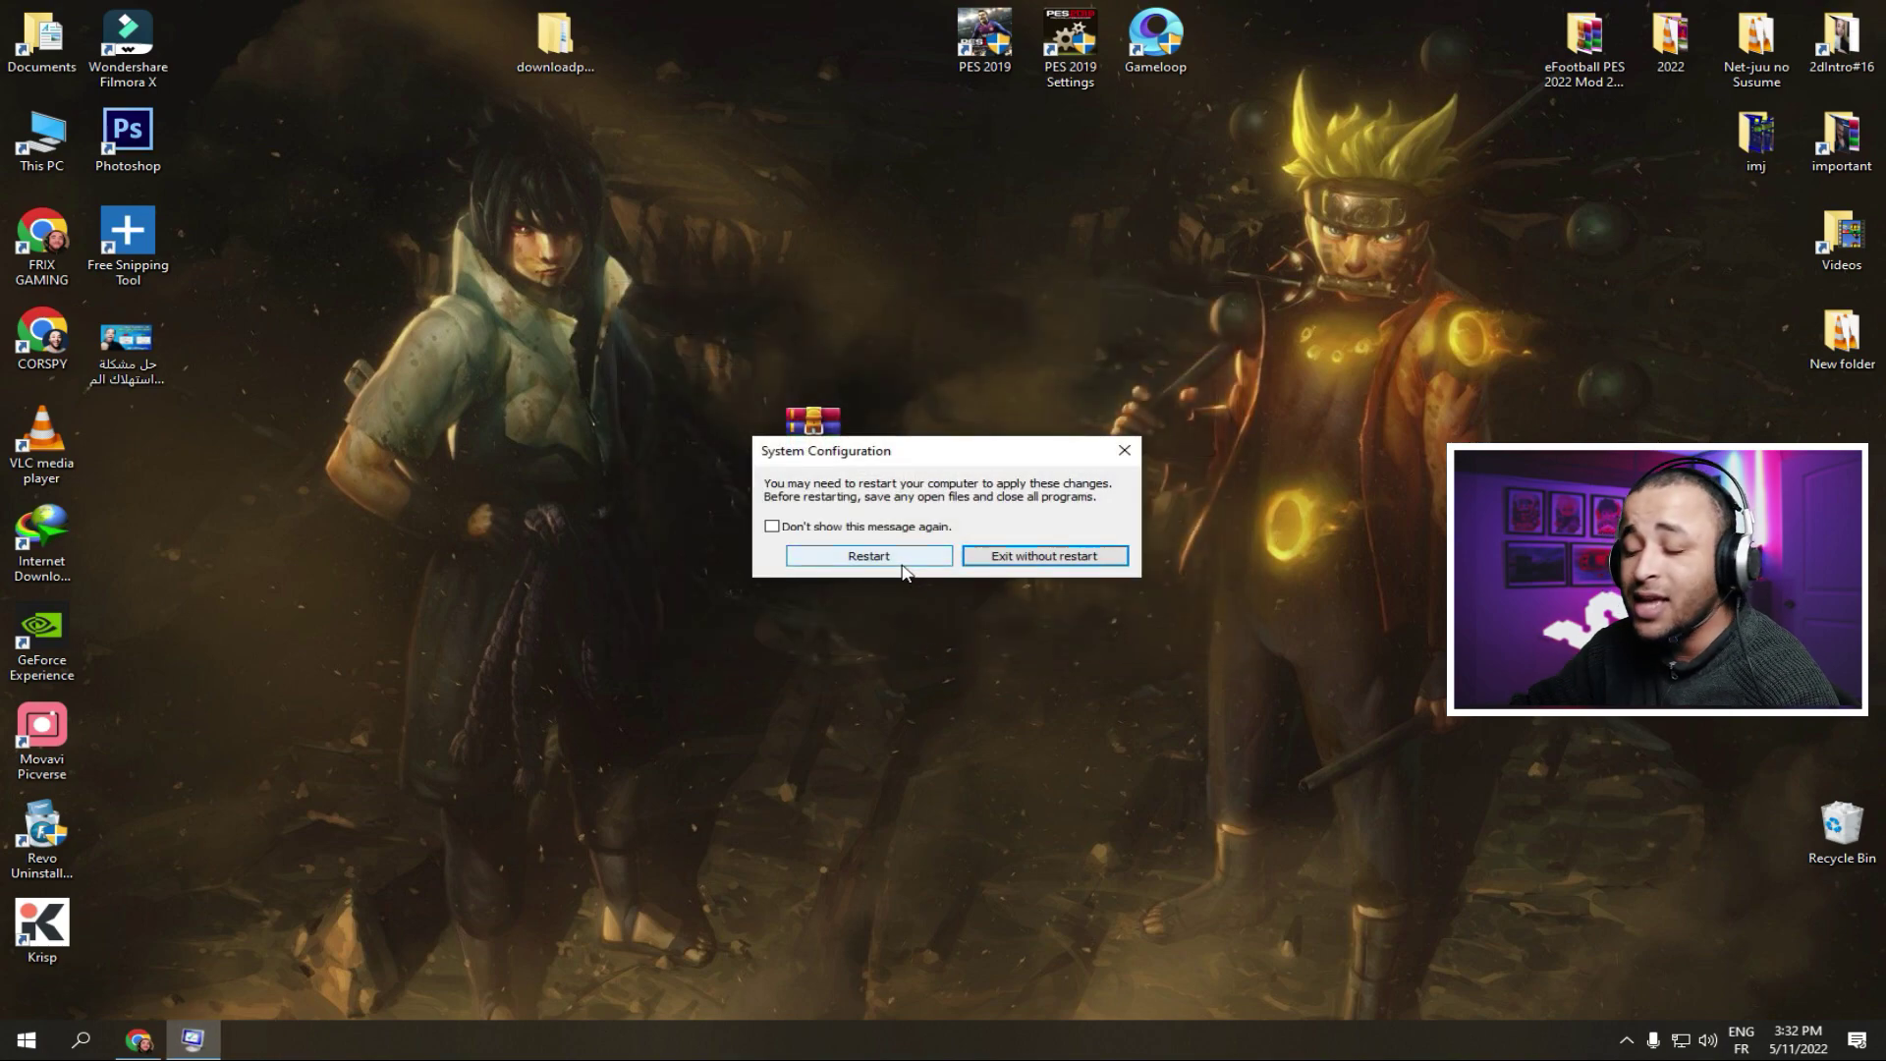
click(1035, 568)
right_click(356, 523)
click(570, 580)
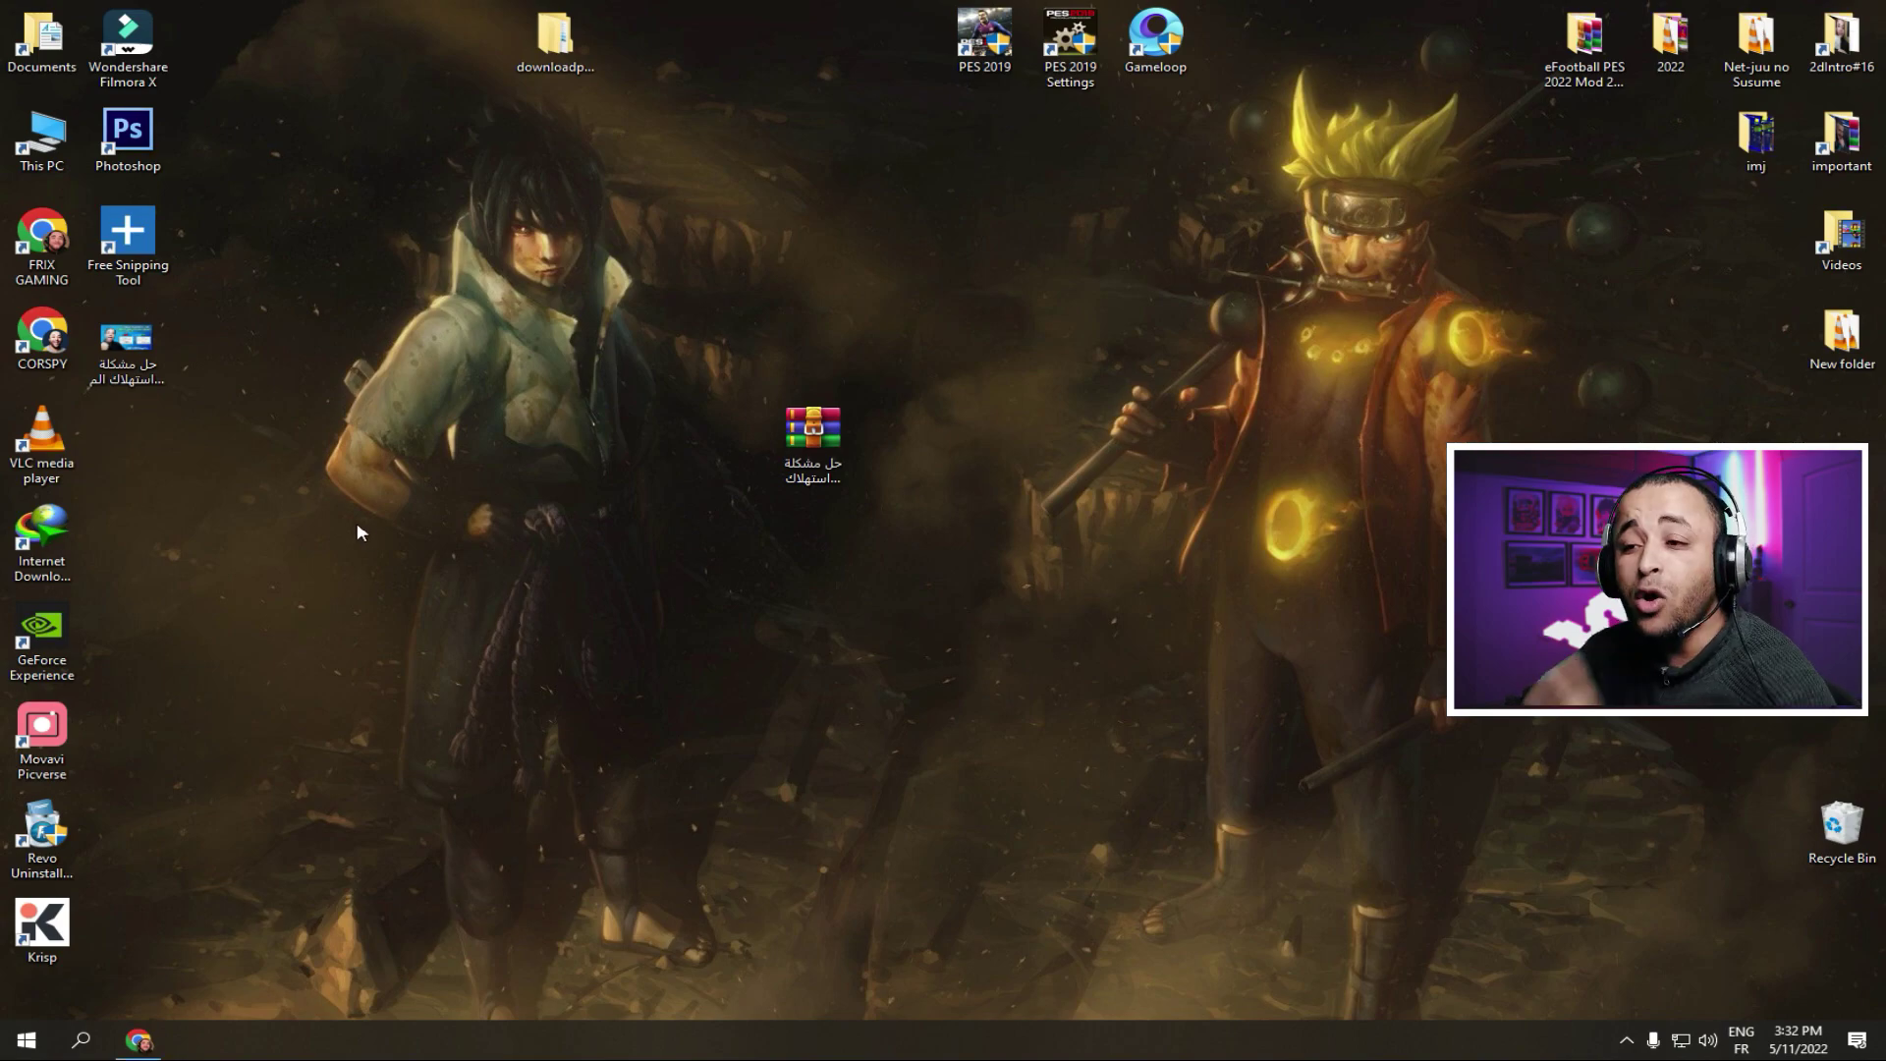
Open Computer Management for This PC, reposition its window and show Device Manager.
right_click(42, 150)
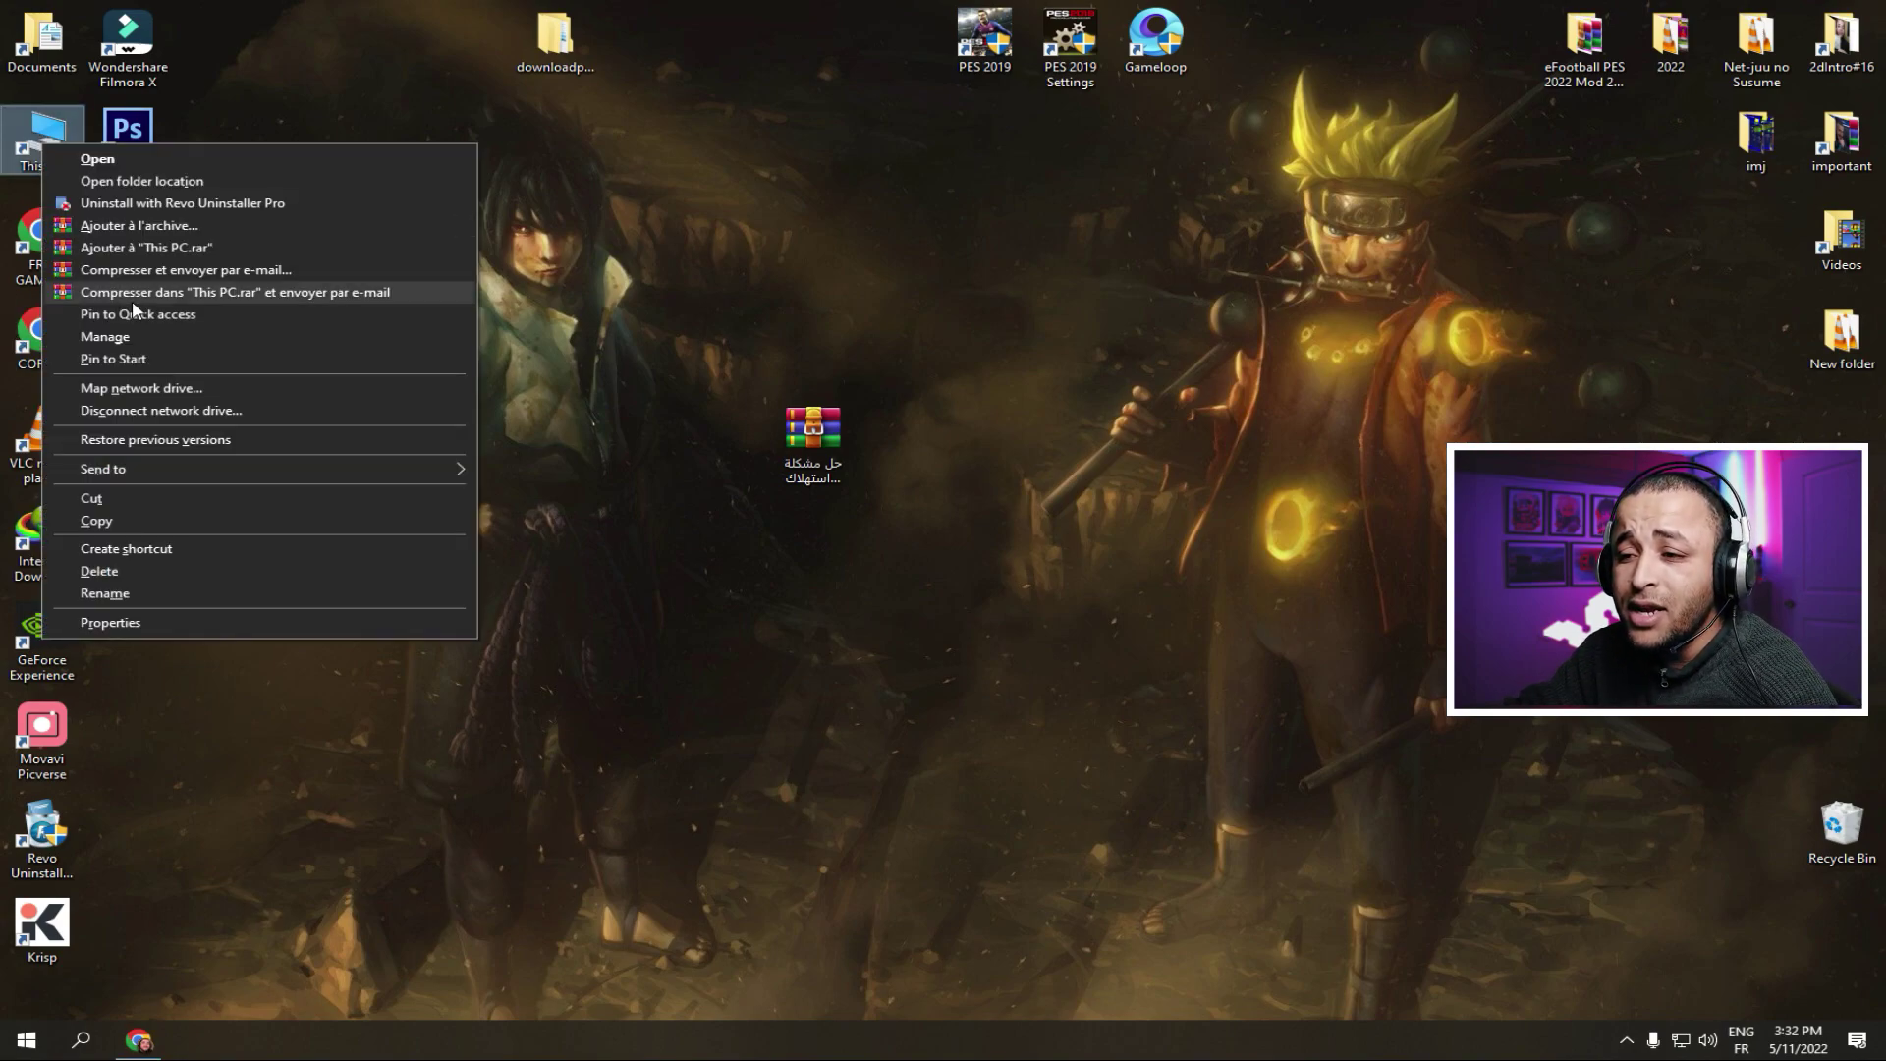
click(116, 338)
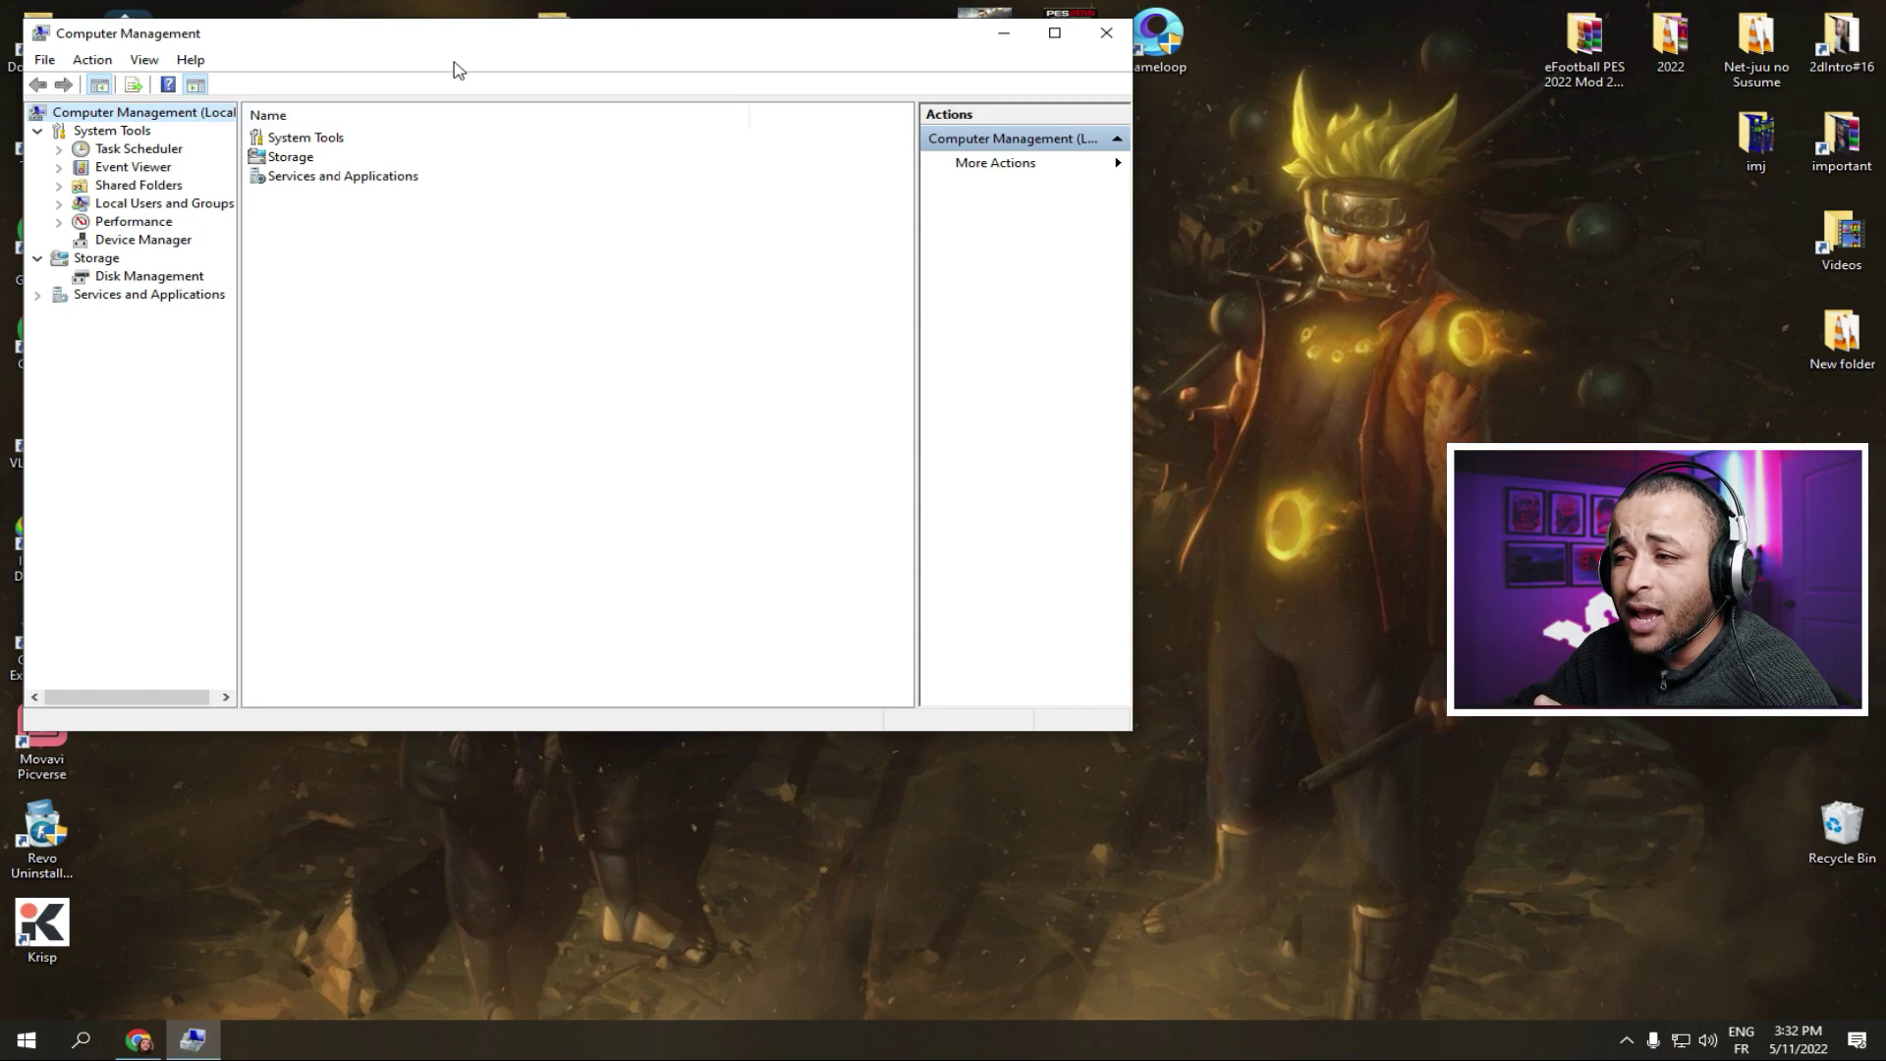
drag(455, 35, 668, 209)
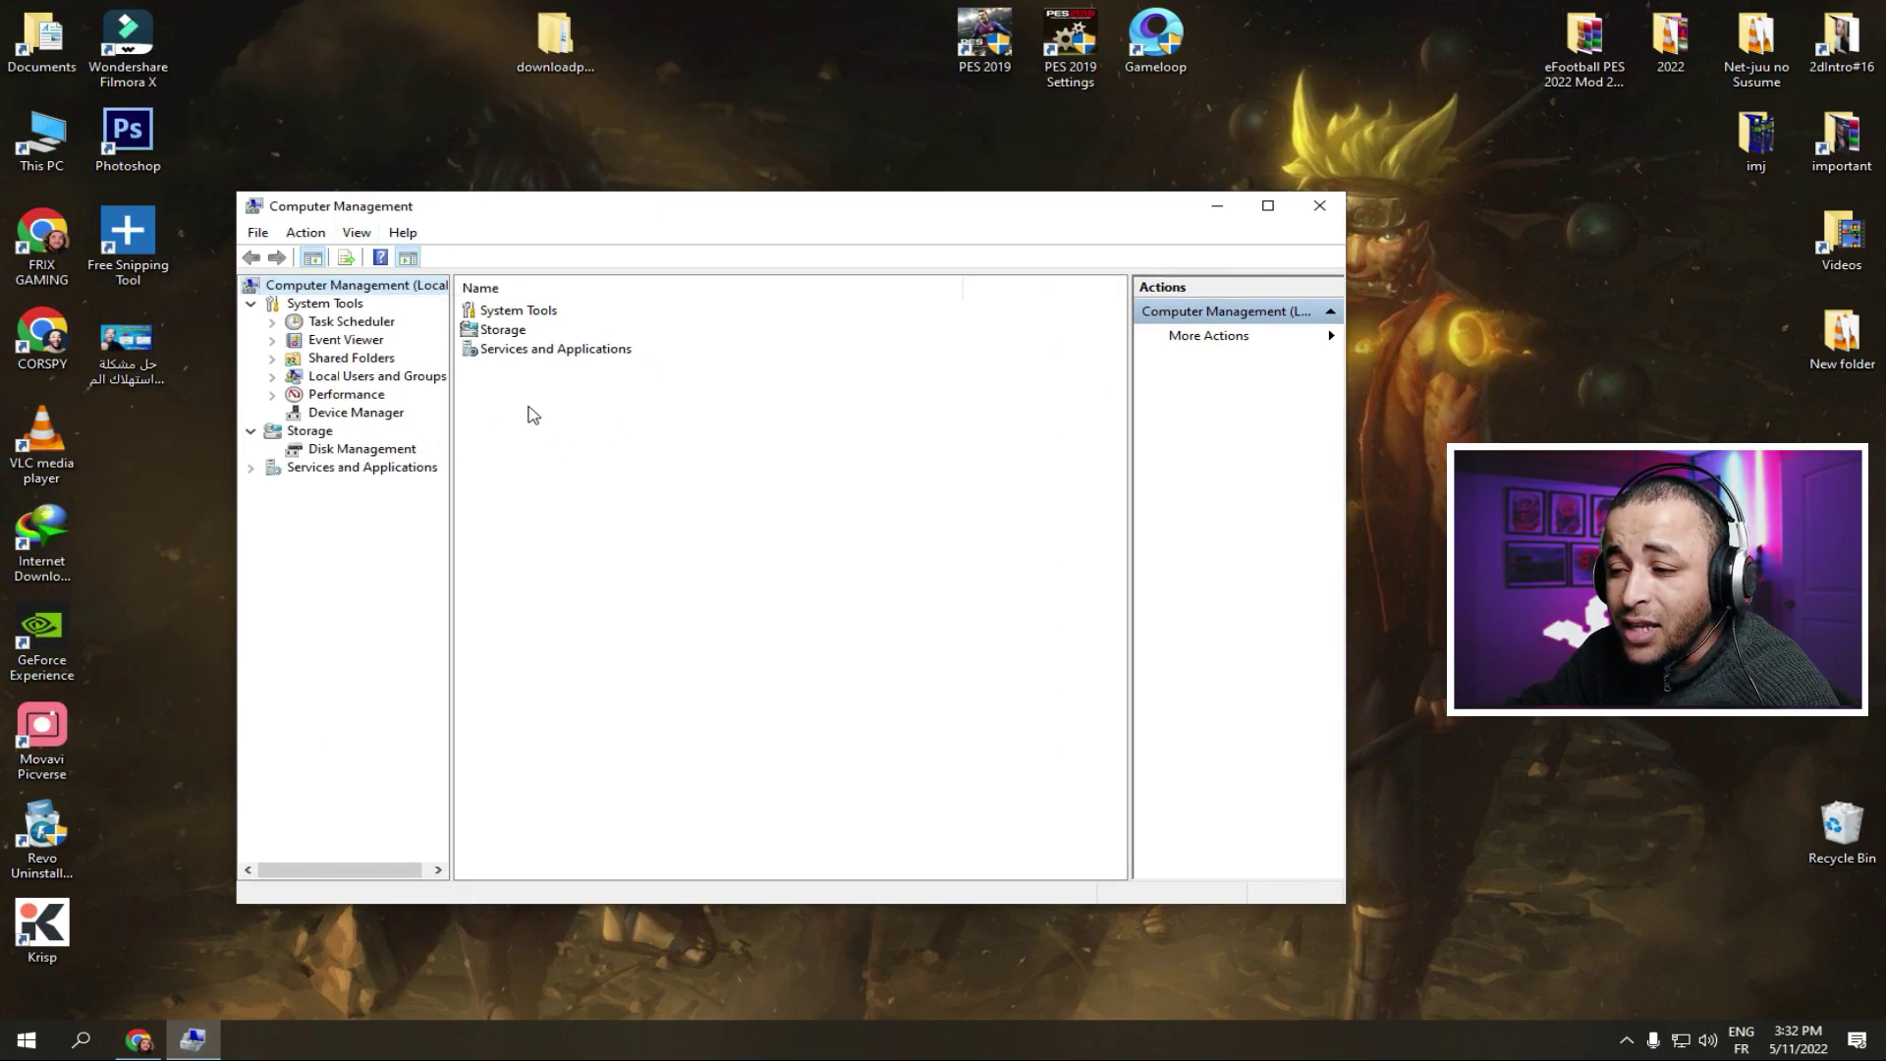
click(325, 413)
Expand System devices and disable the High precision event timer, confirming the action.
scroll(752, 548, down, 3)
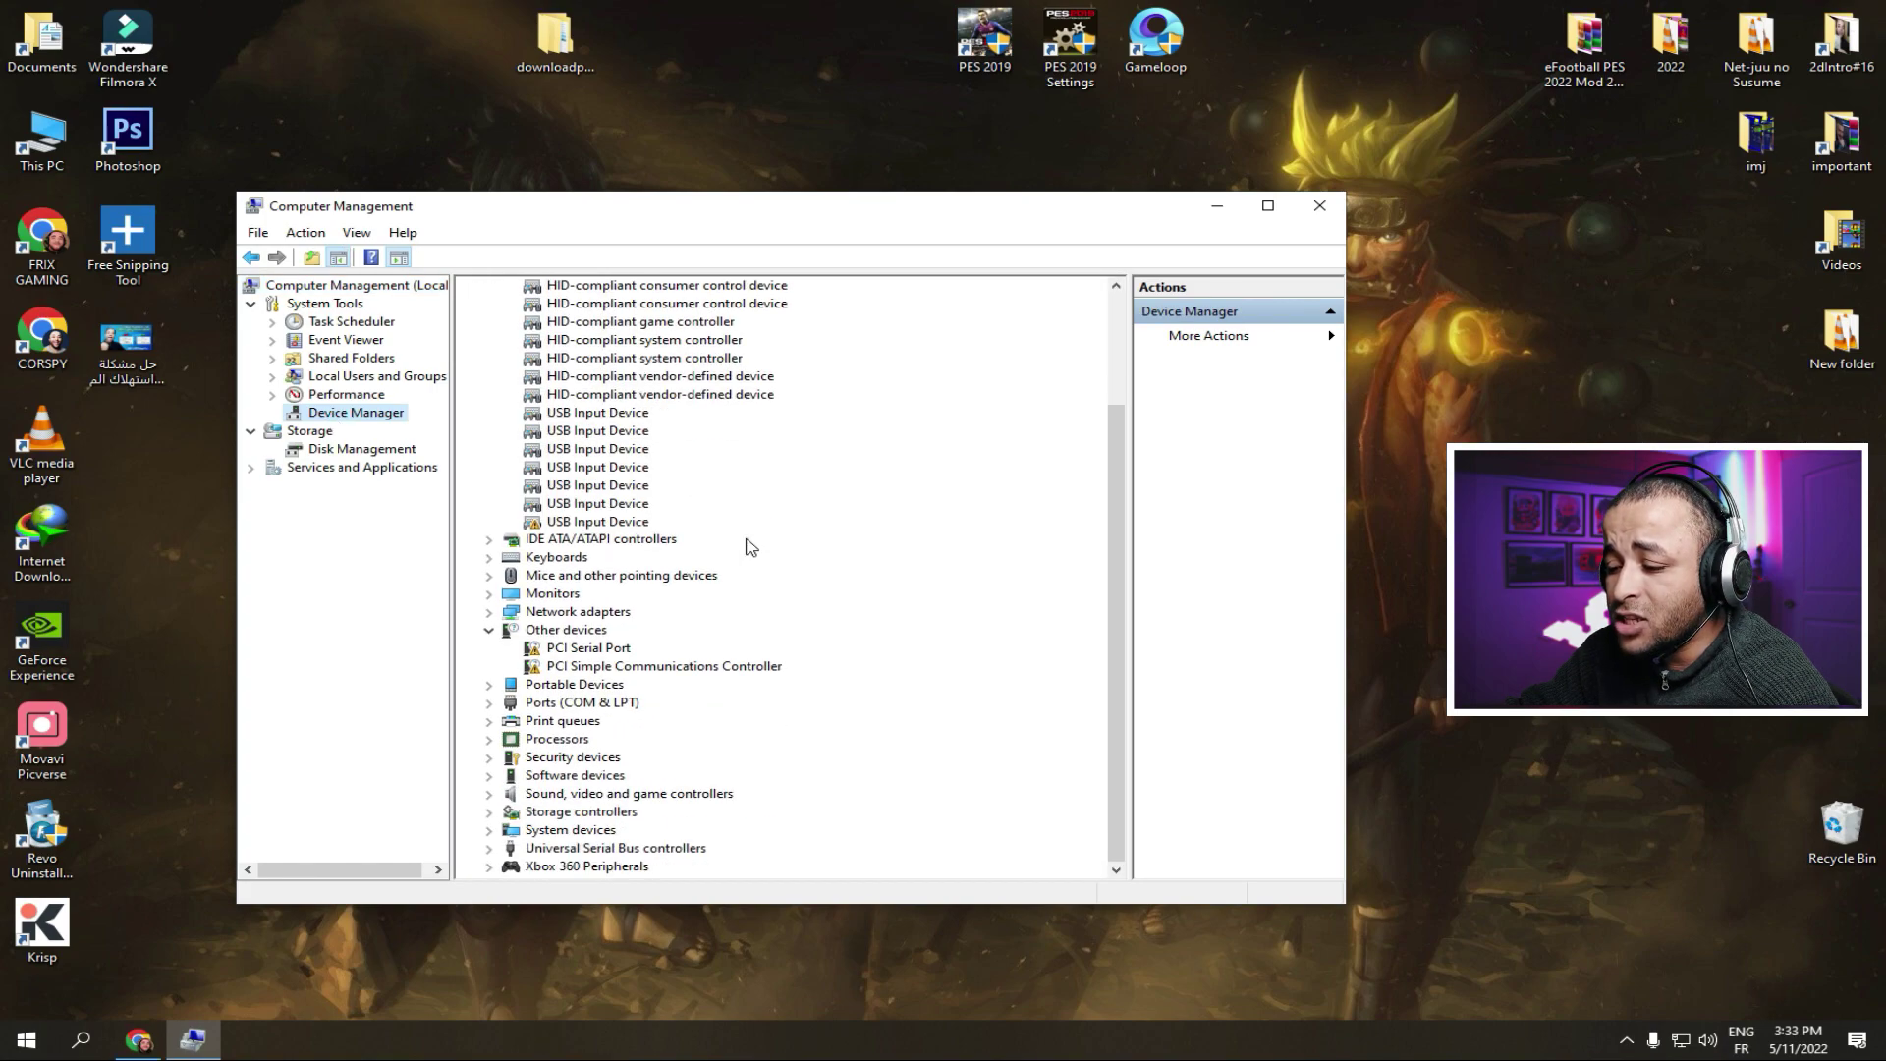
click(490, 832)
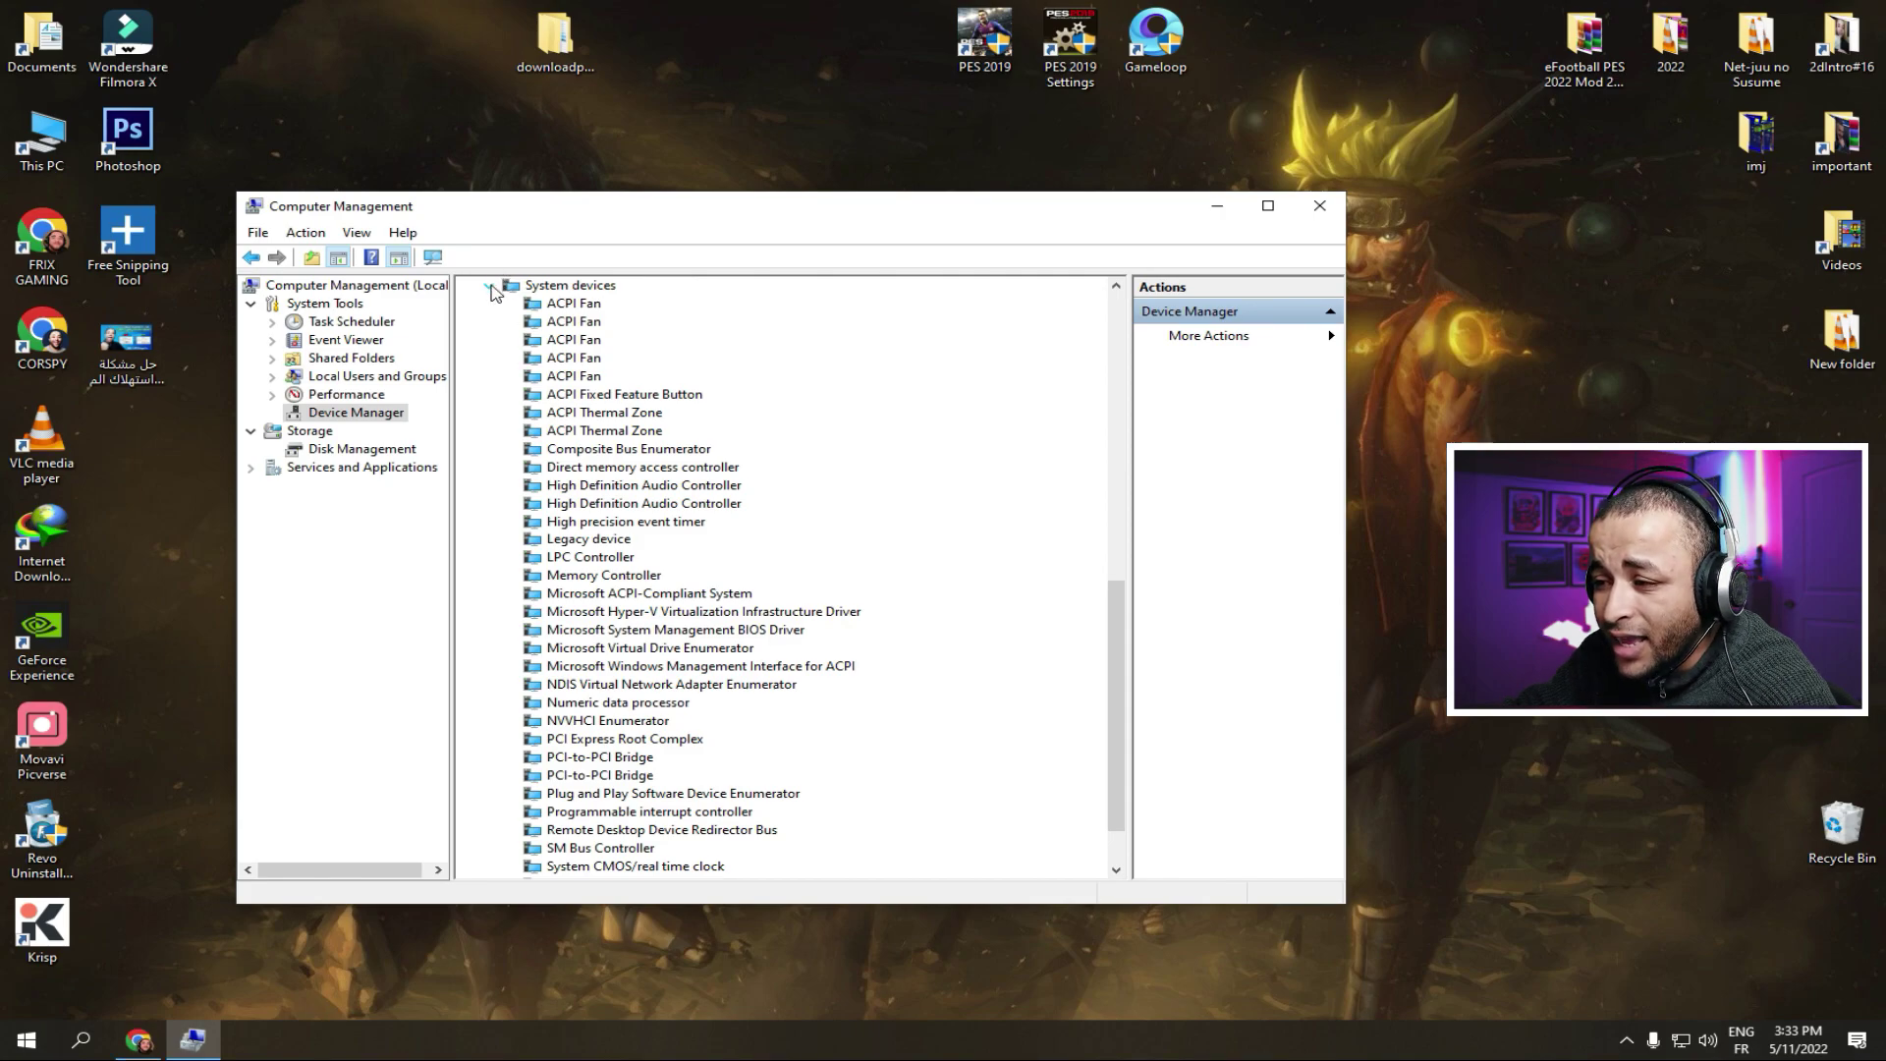
click(490, 285)
click(491, 833)
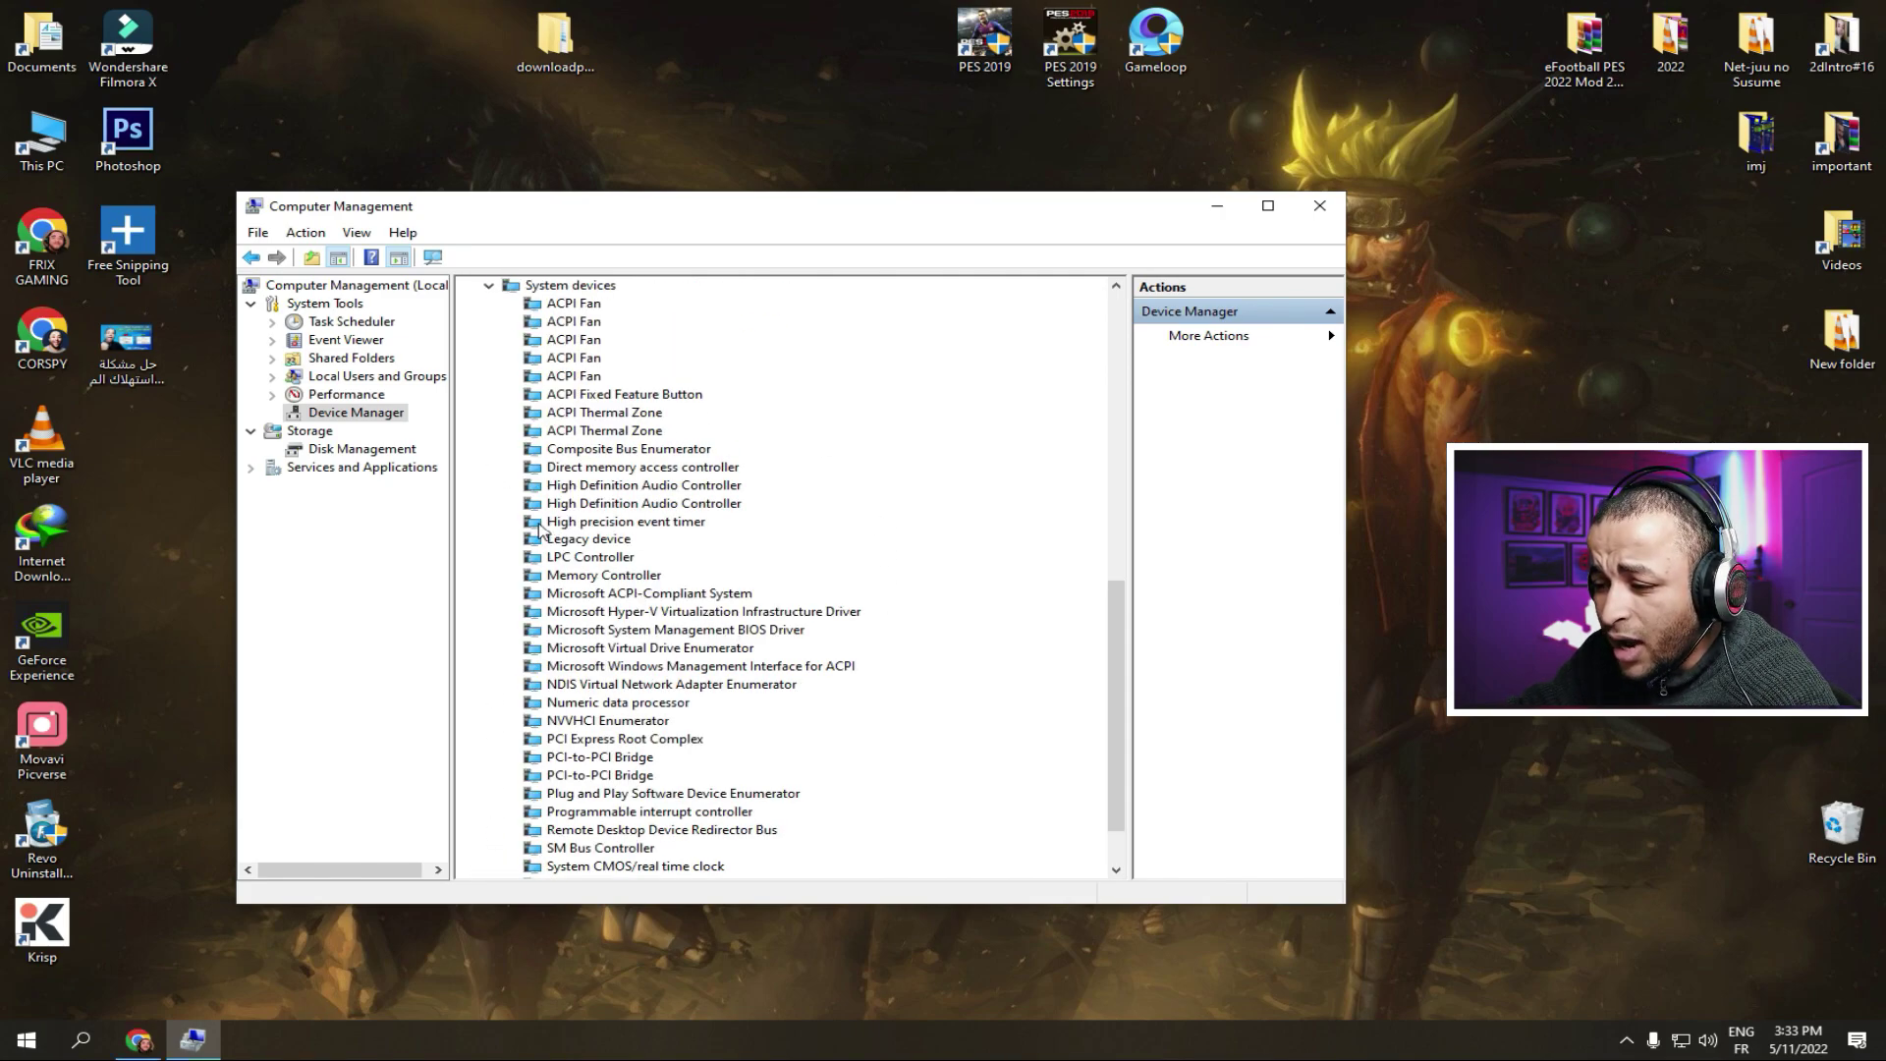
right_click(617, 528)
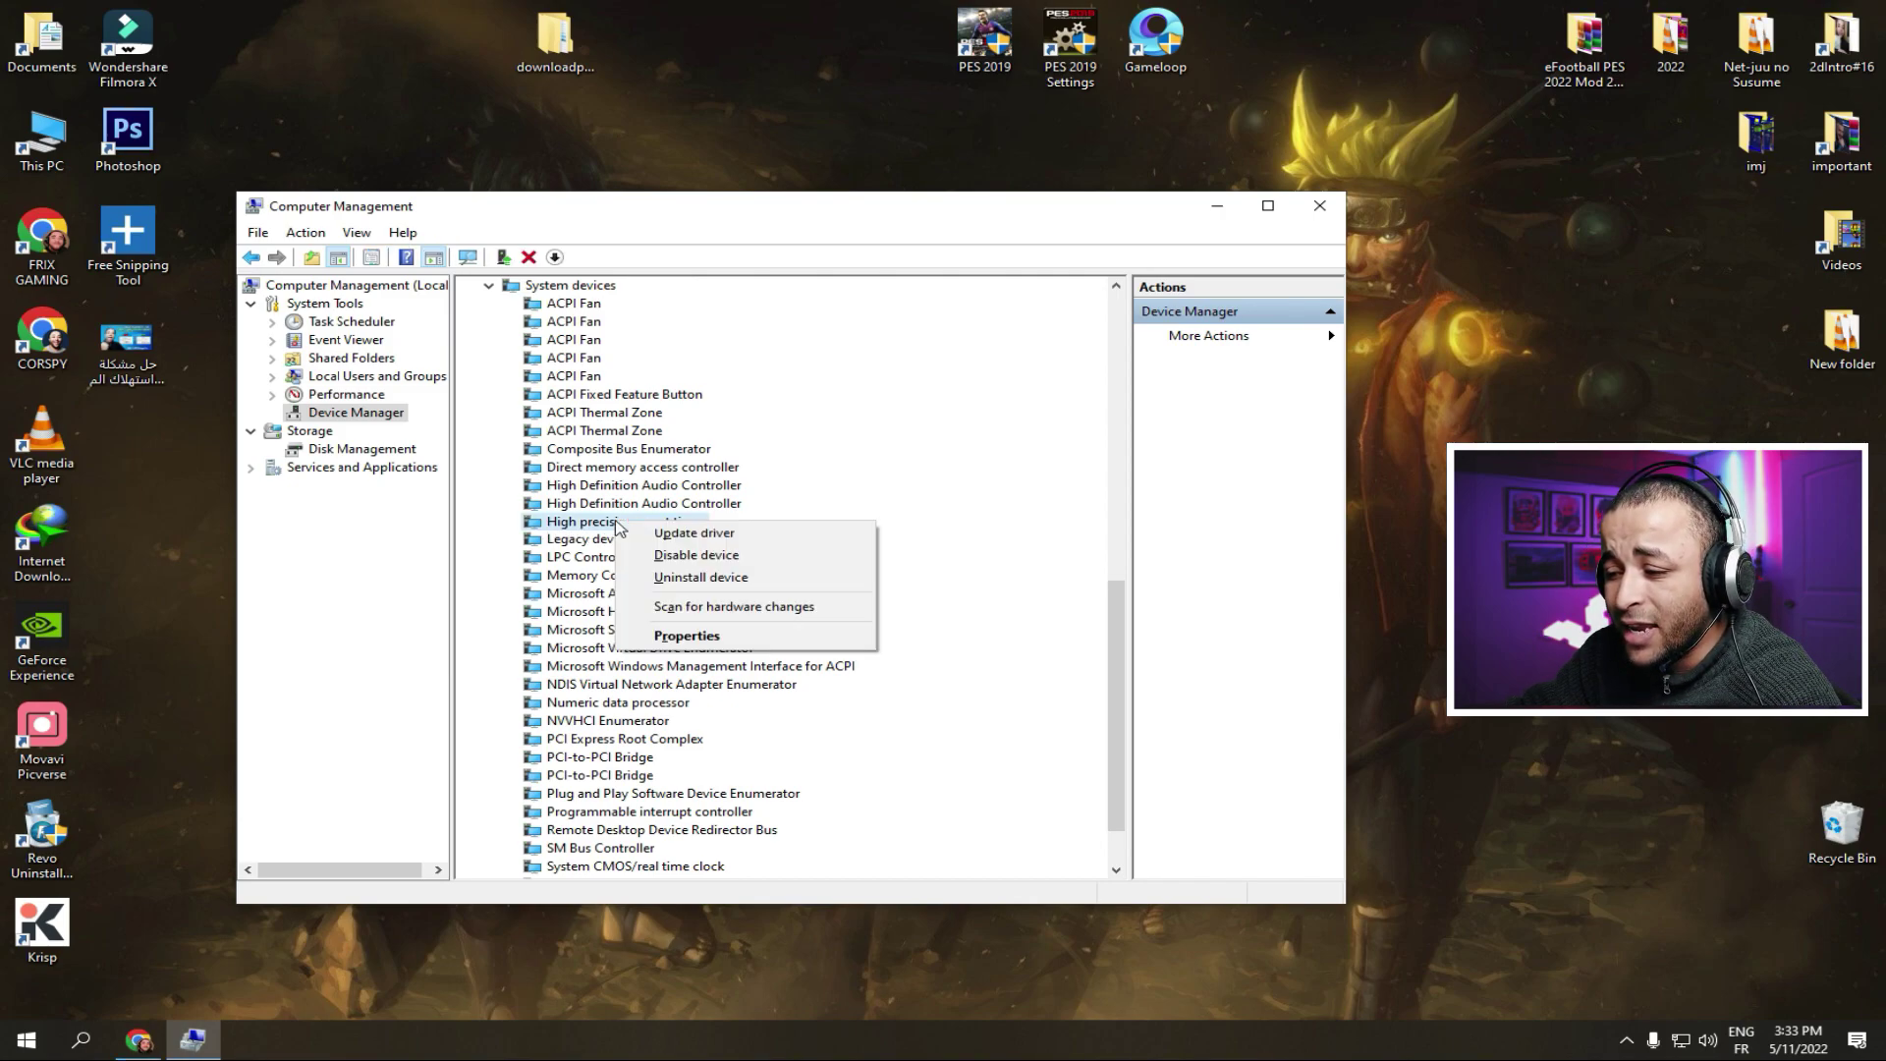
click(695, 556)
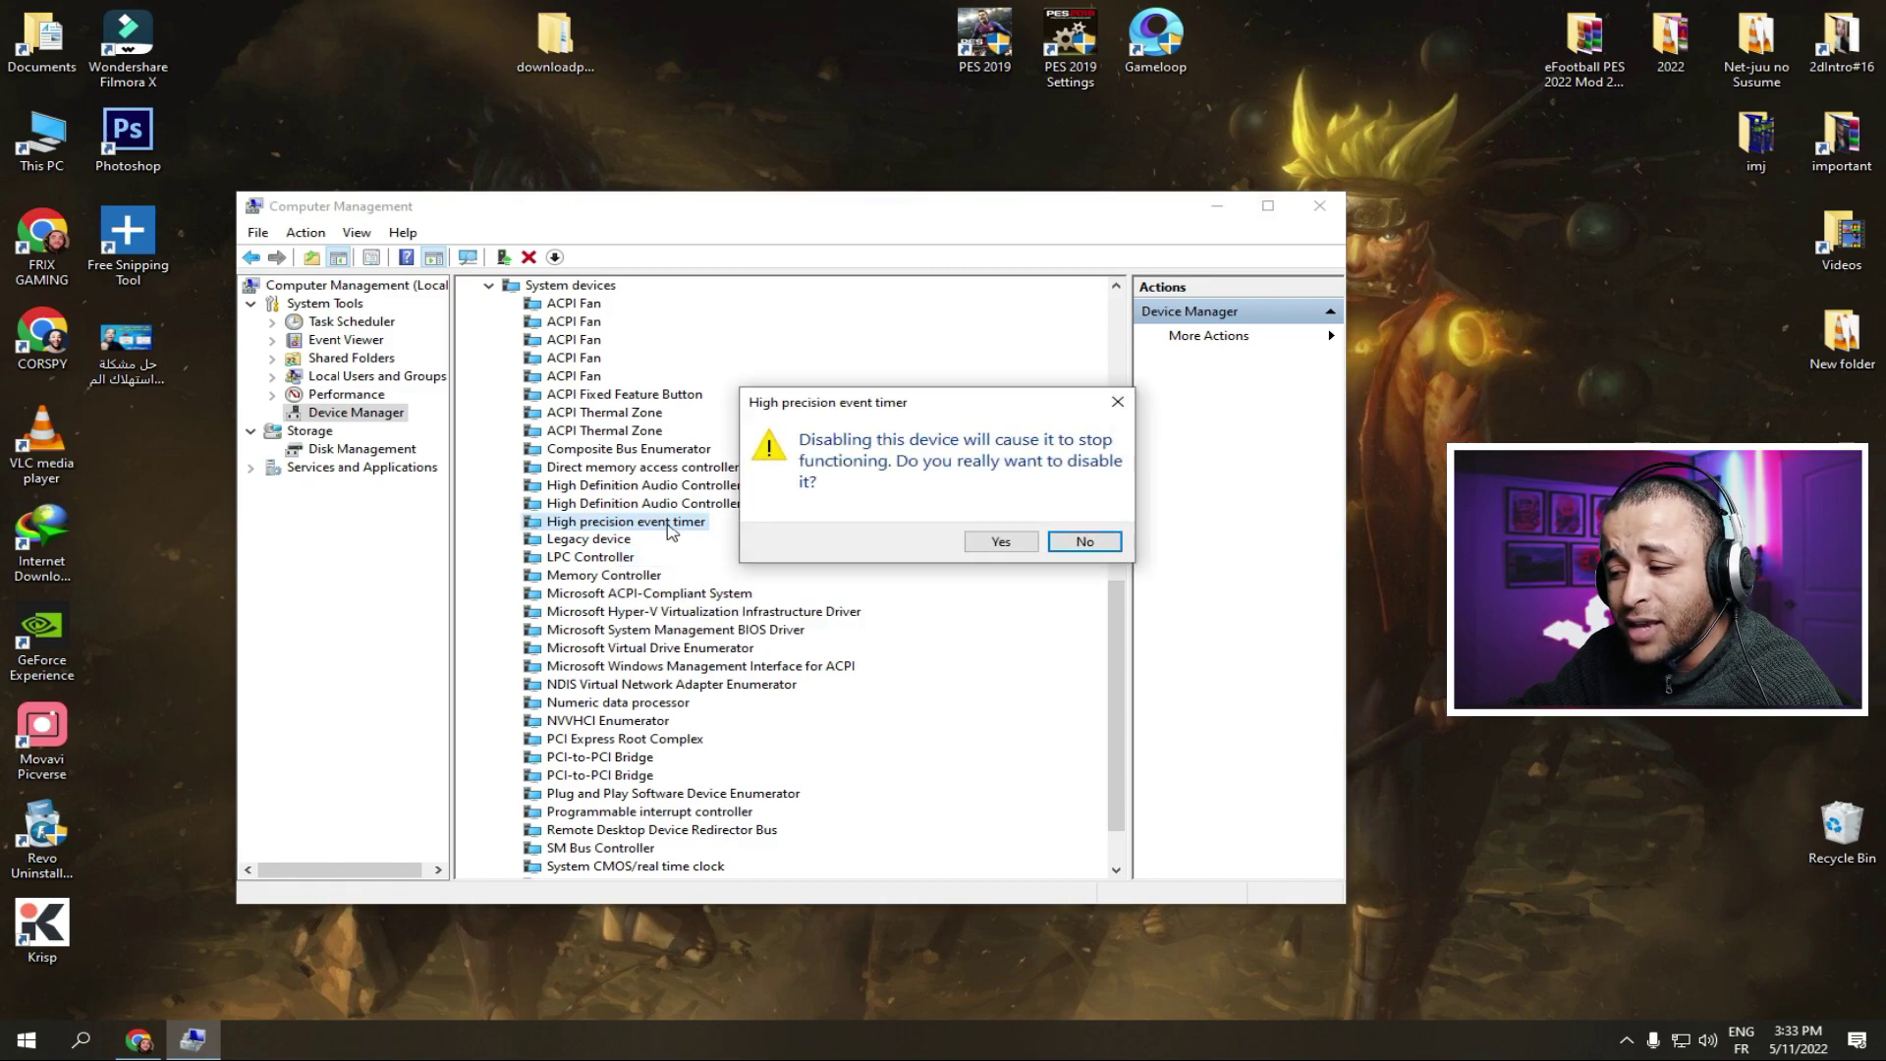
click(999, 543)
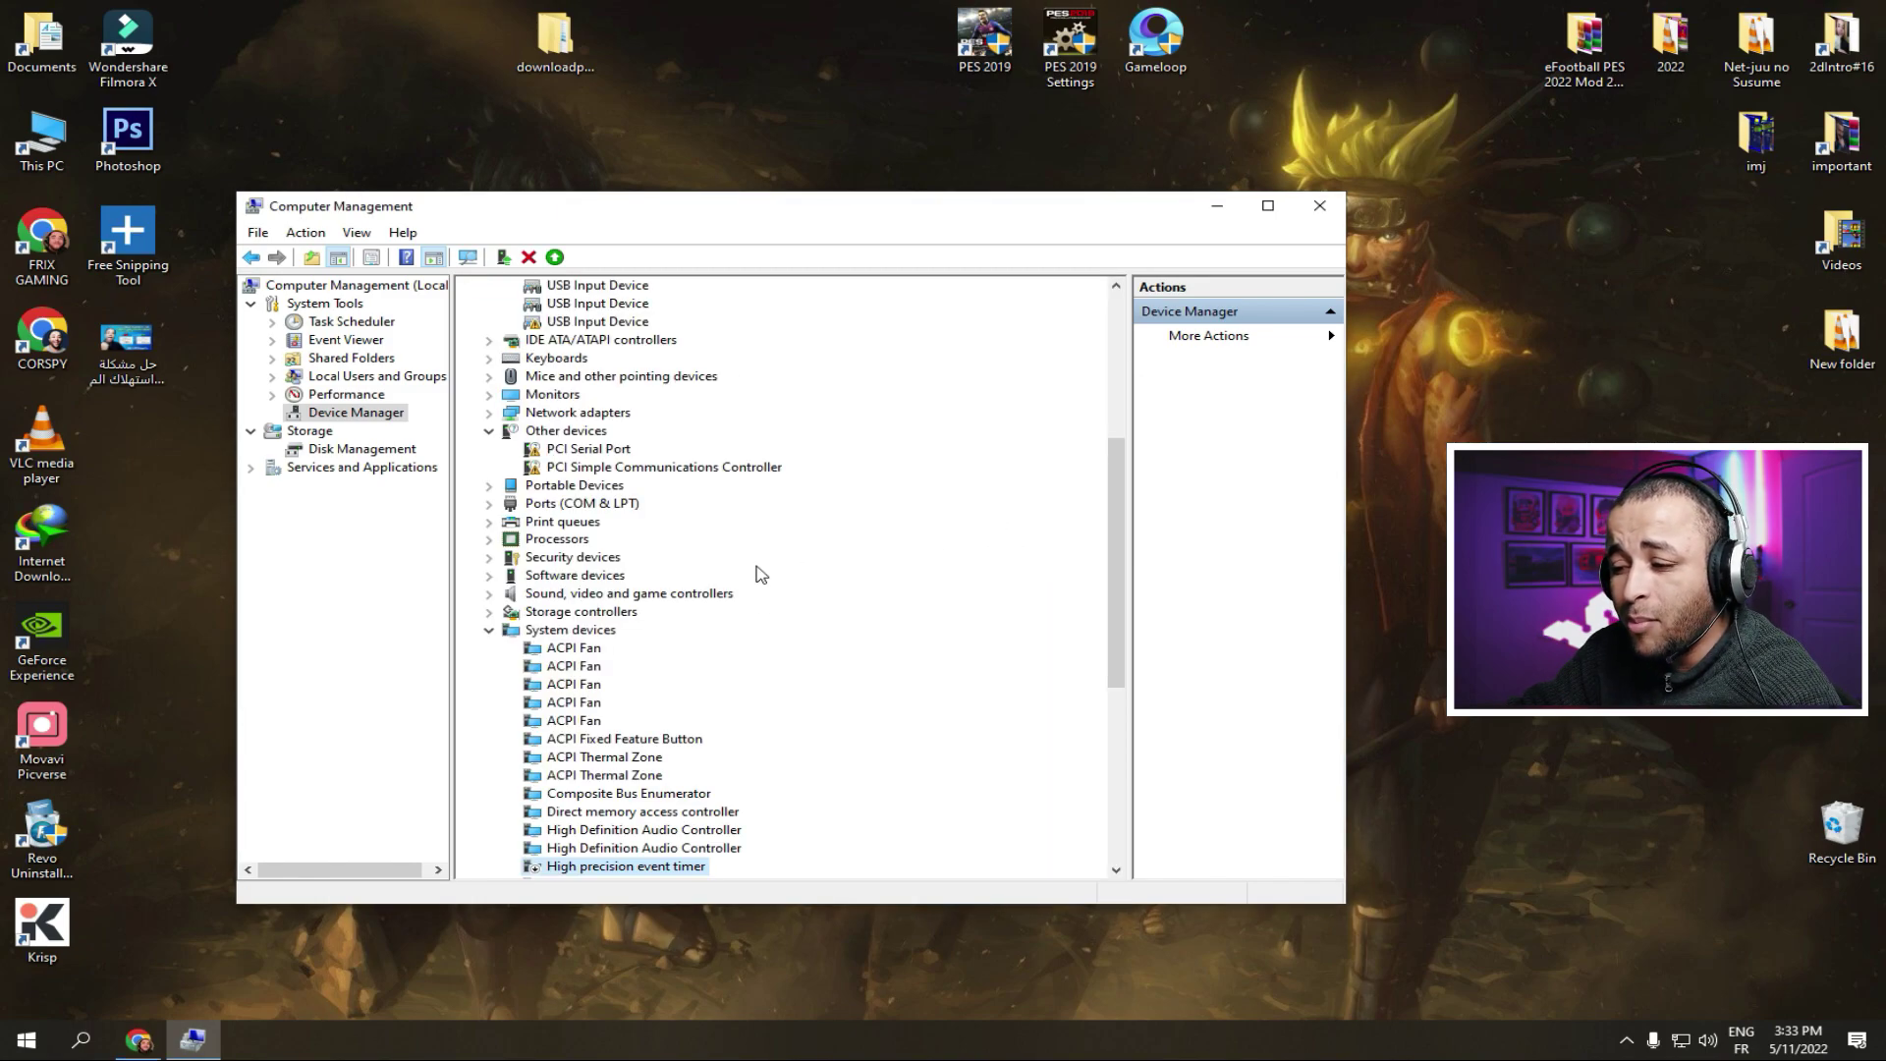
scroll(758, 569, down, 4)
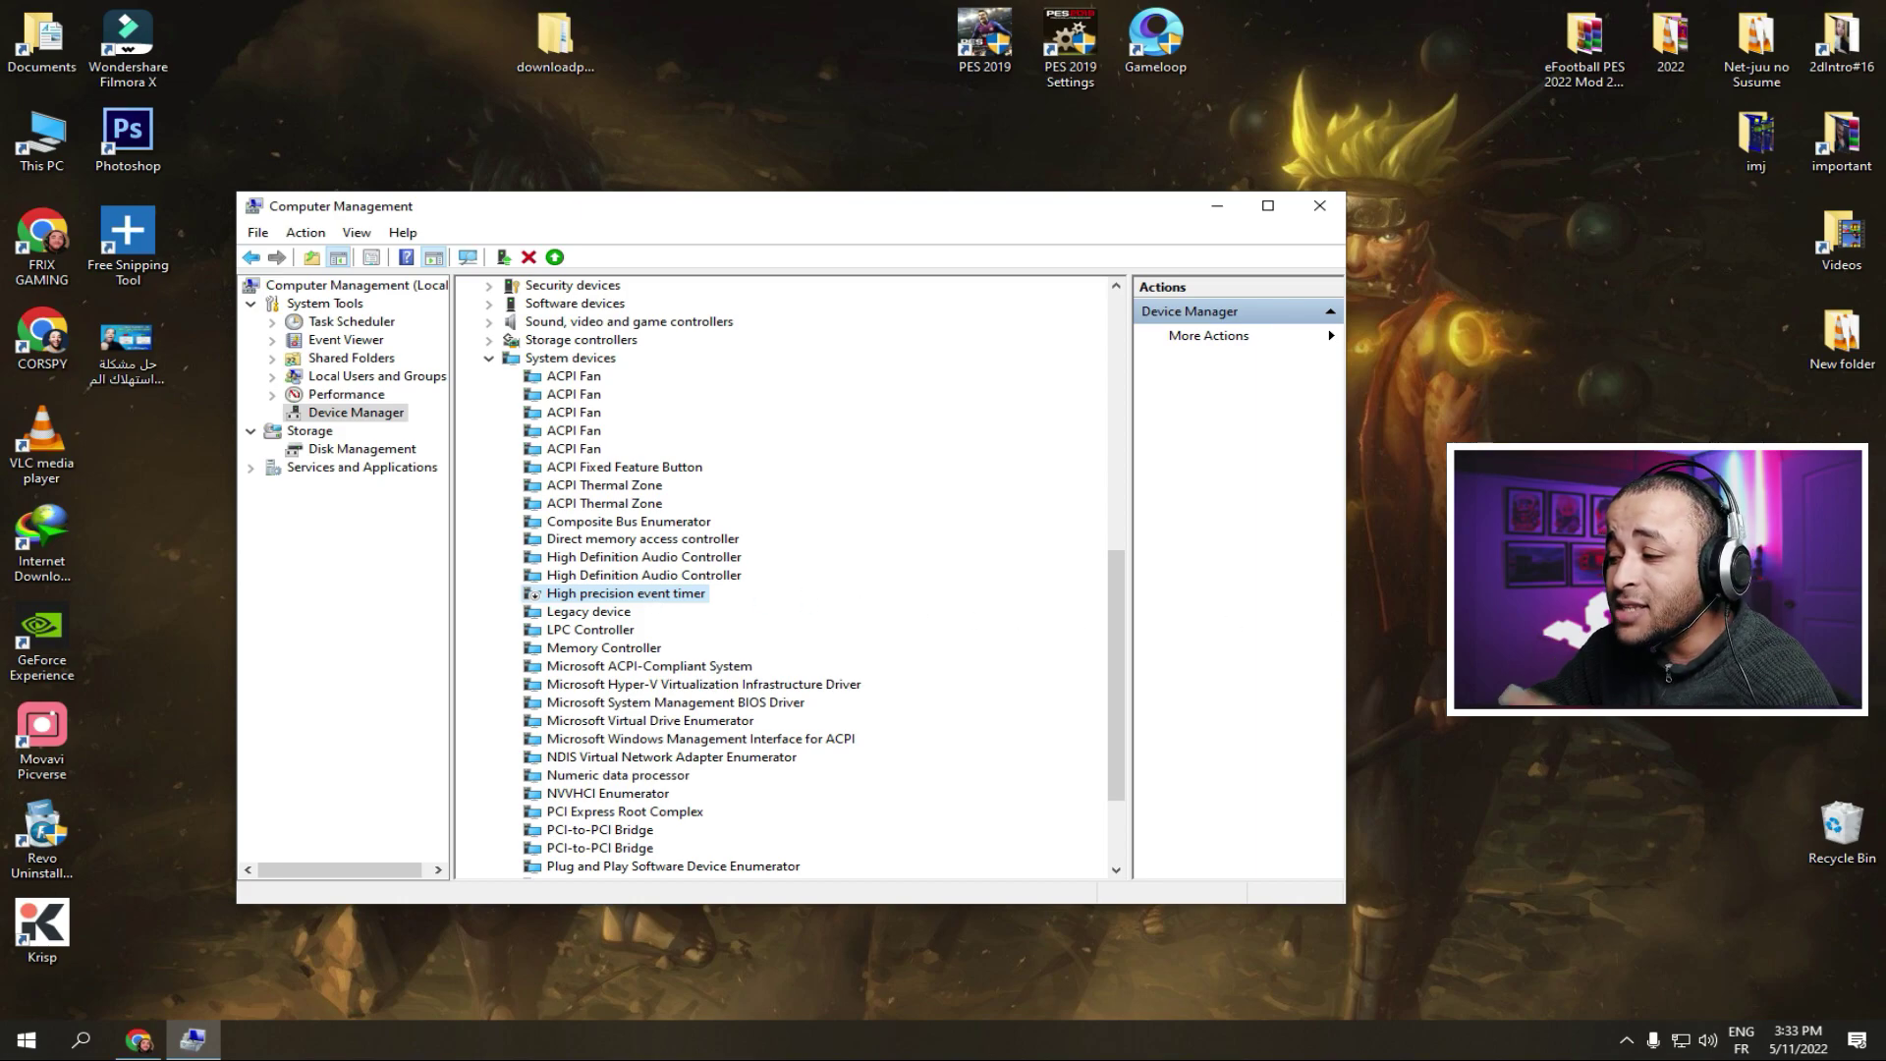
Close the Computer Management window.
right_click(1450, 776)
click(1768, 678)
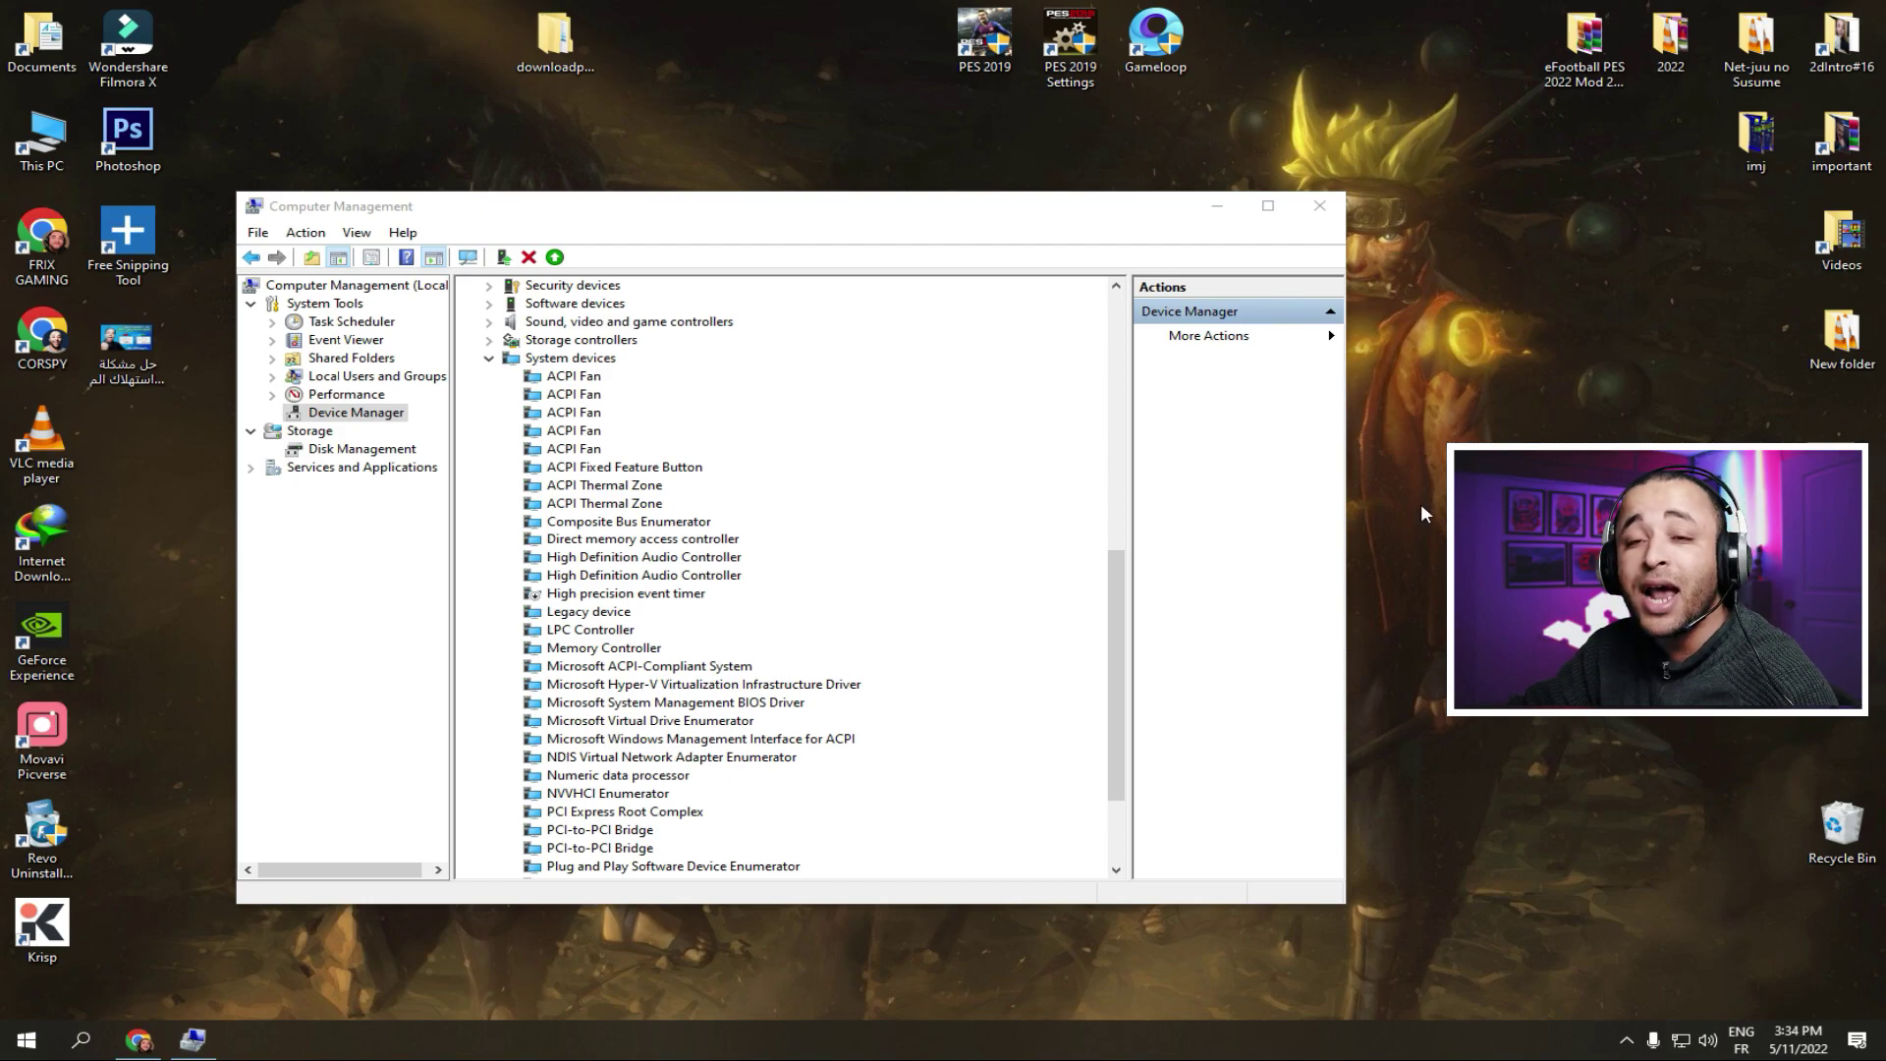
click(1319, 206)
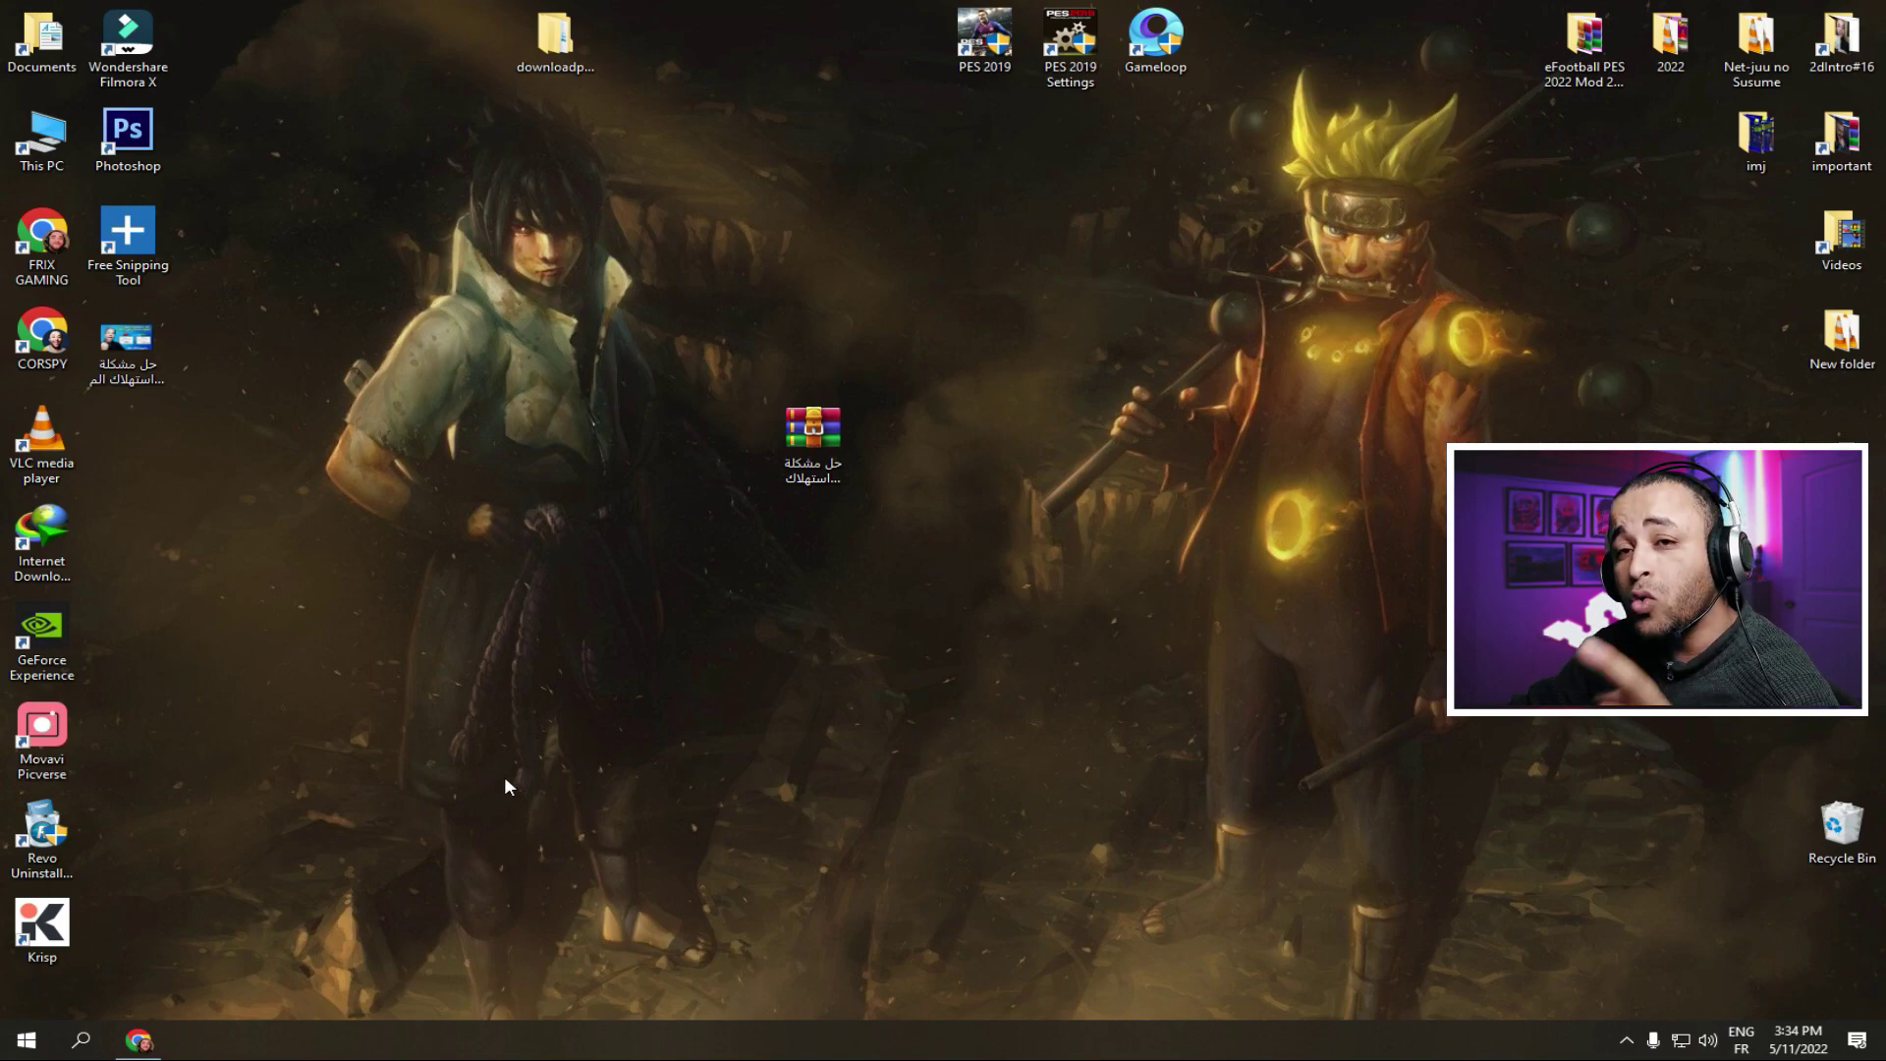
Open Task Manager and check the overall CPU usage among the running processes.
right_click(592, 1052)
click(678, 953)
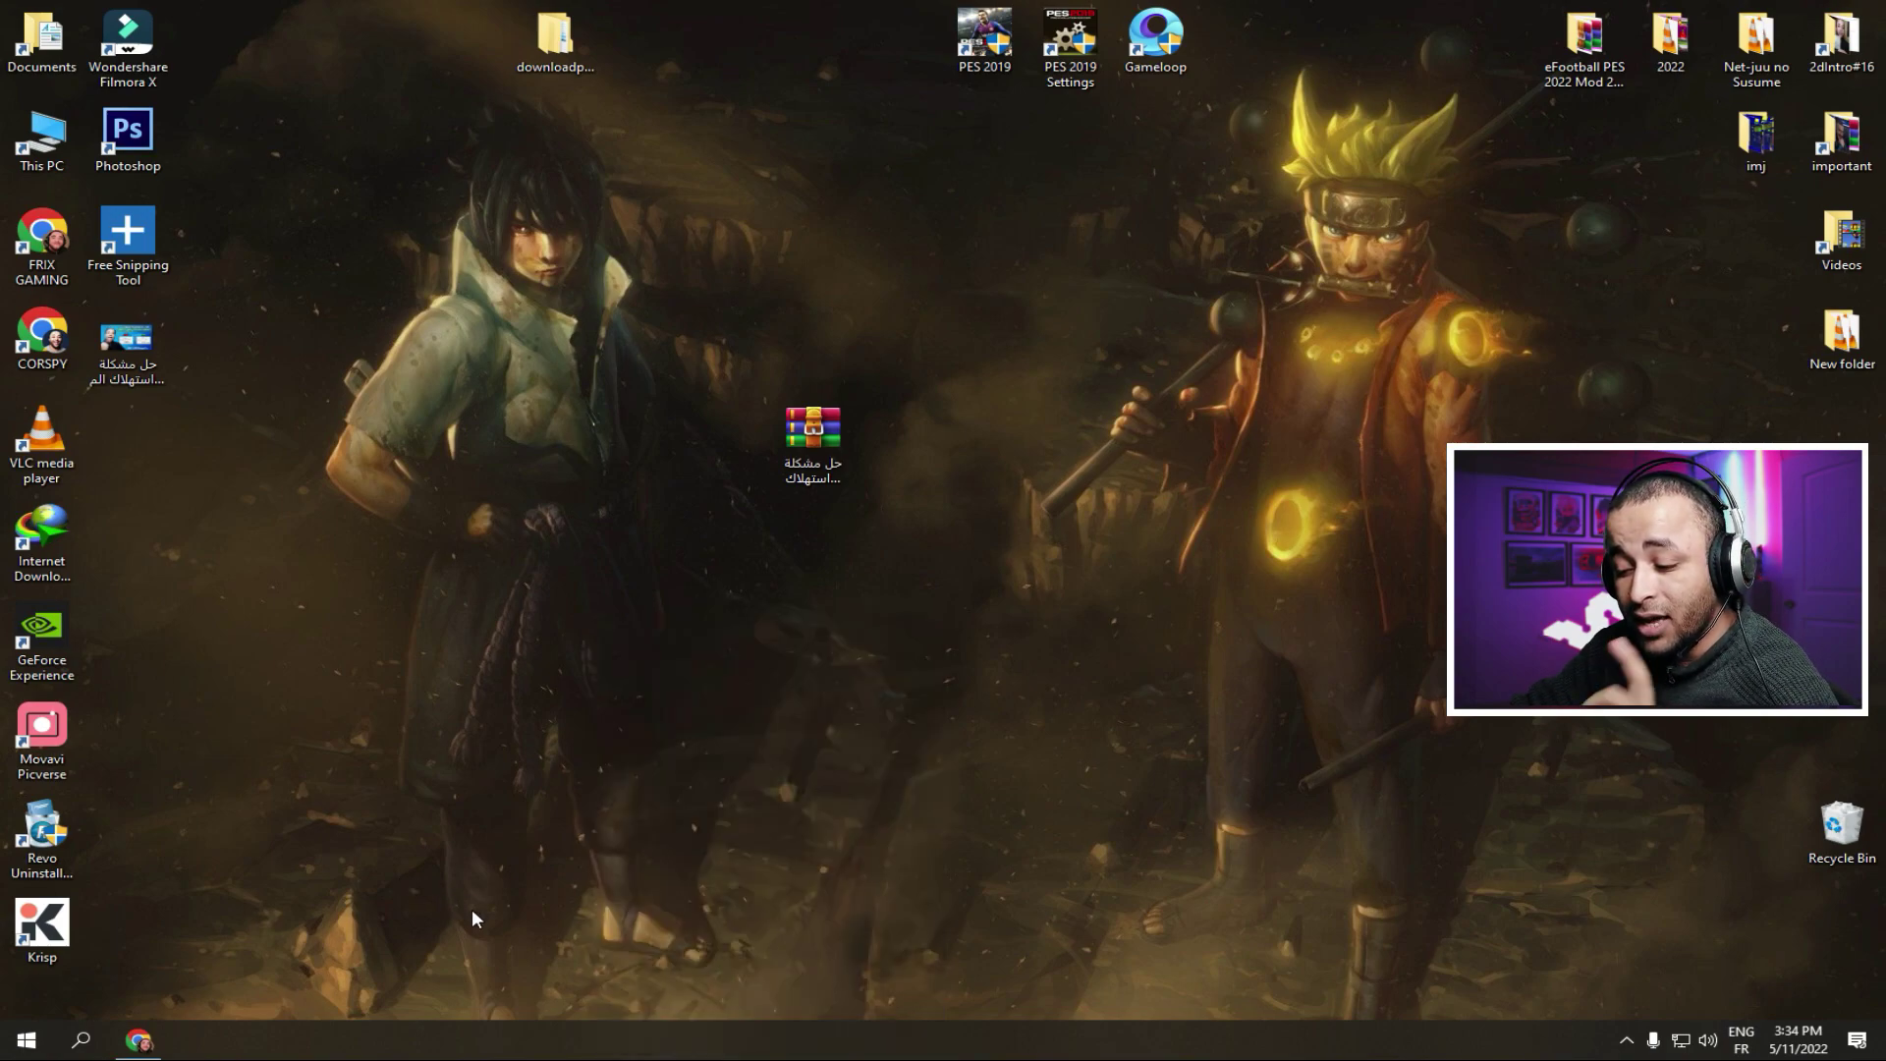
right_click(654, 1048)
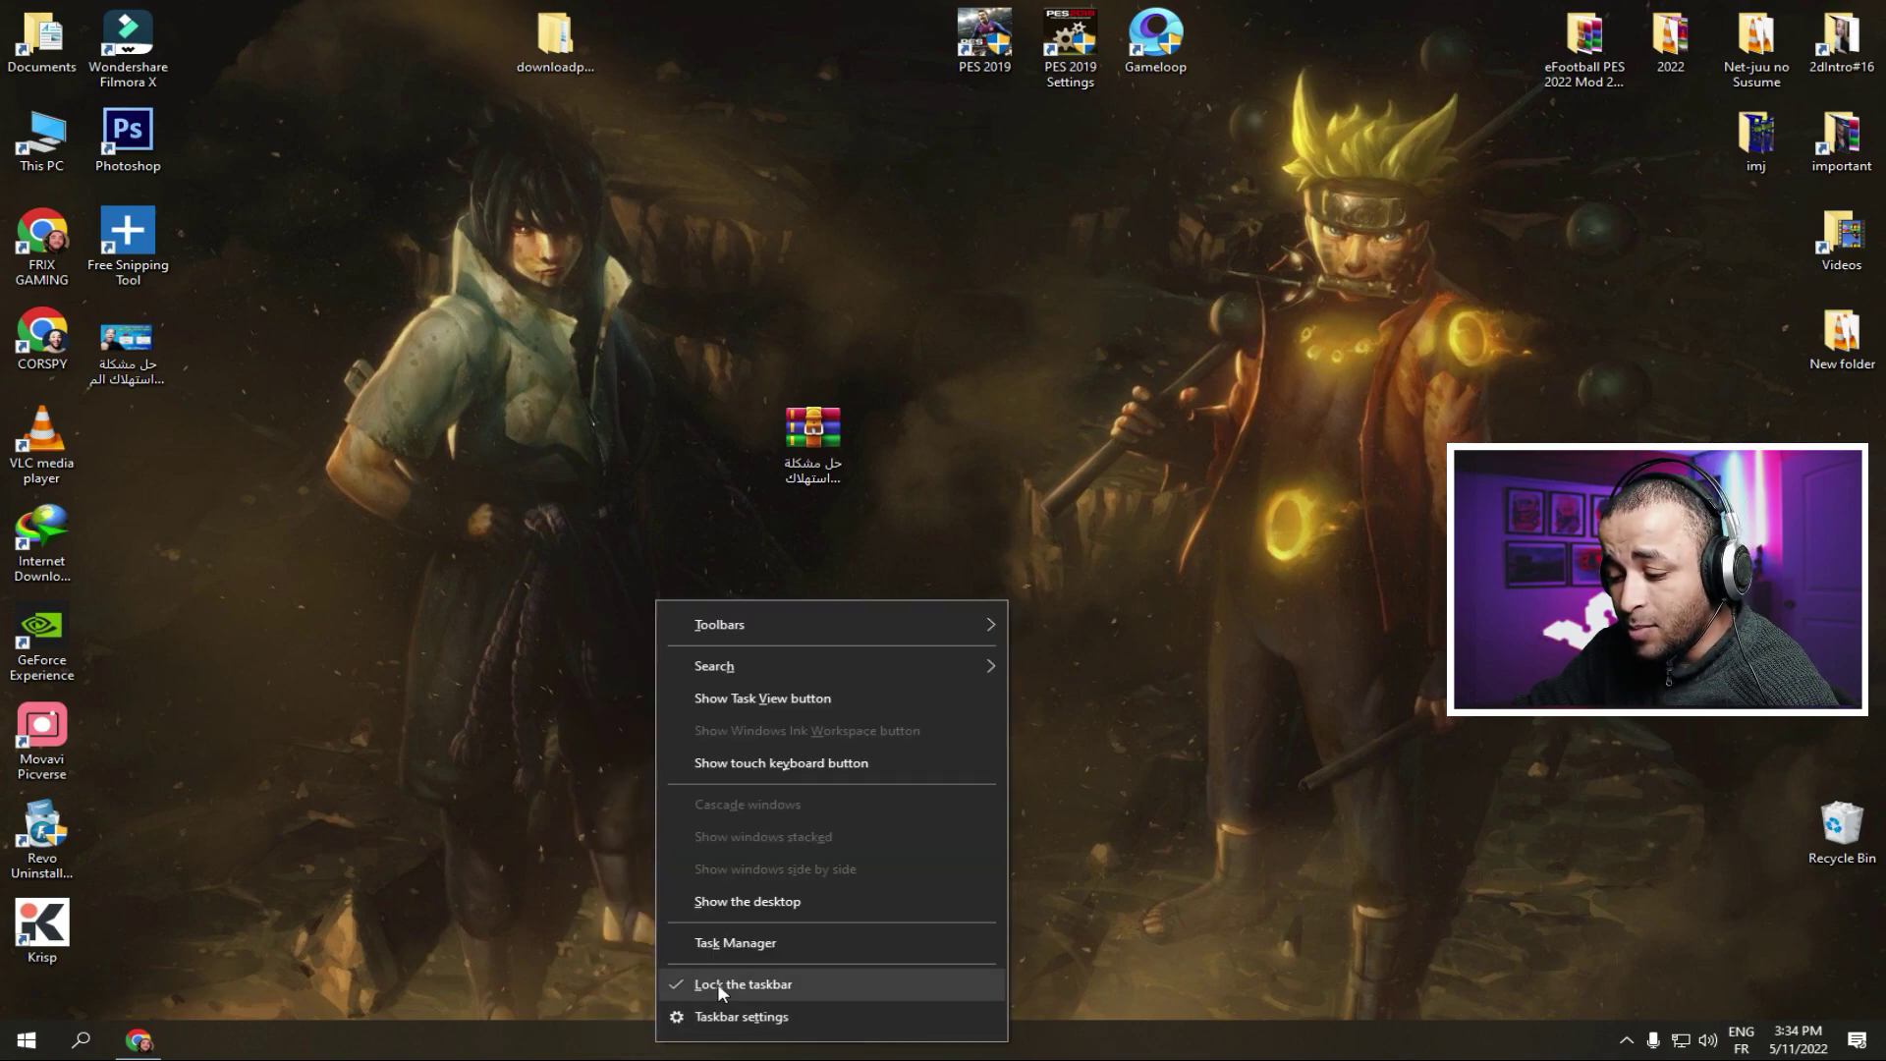
click(763, 945)
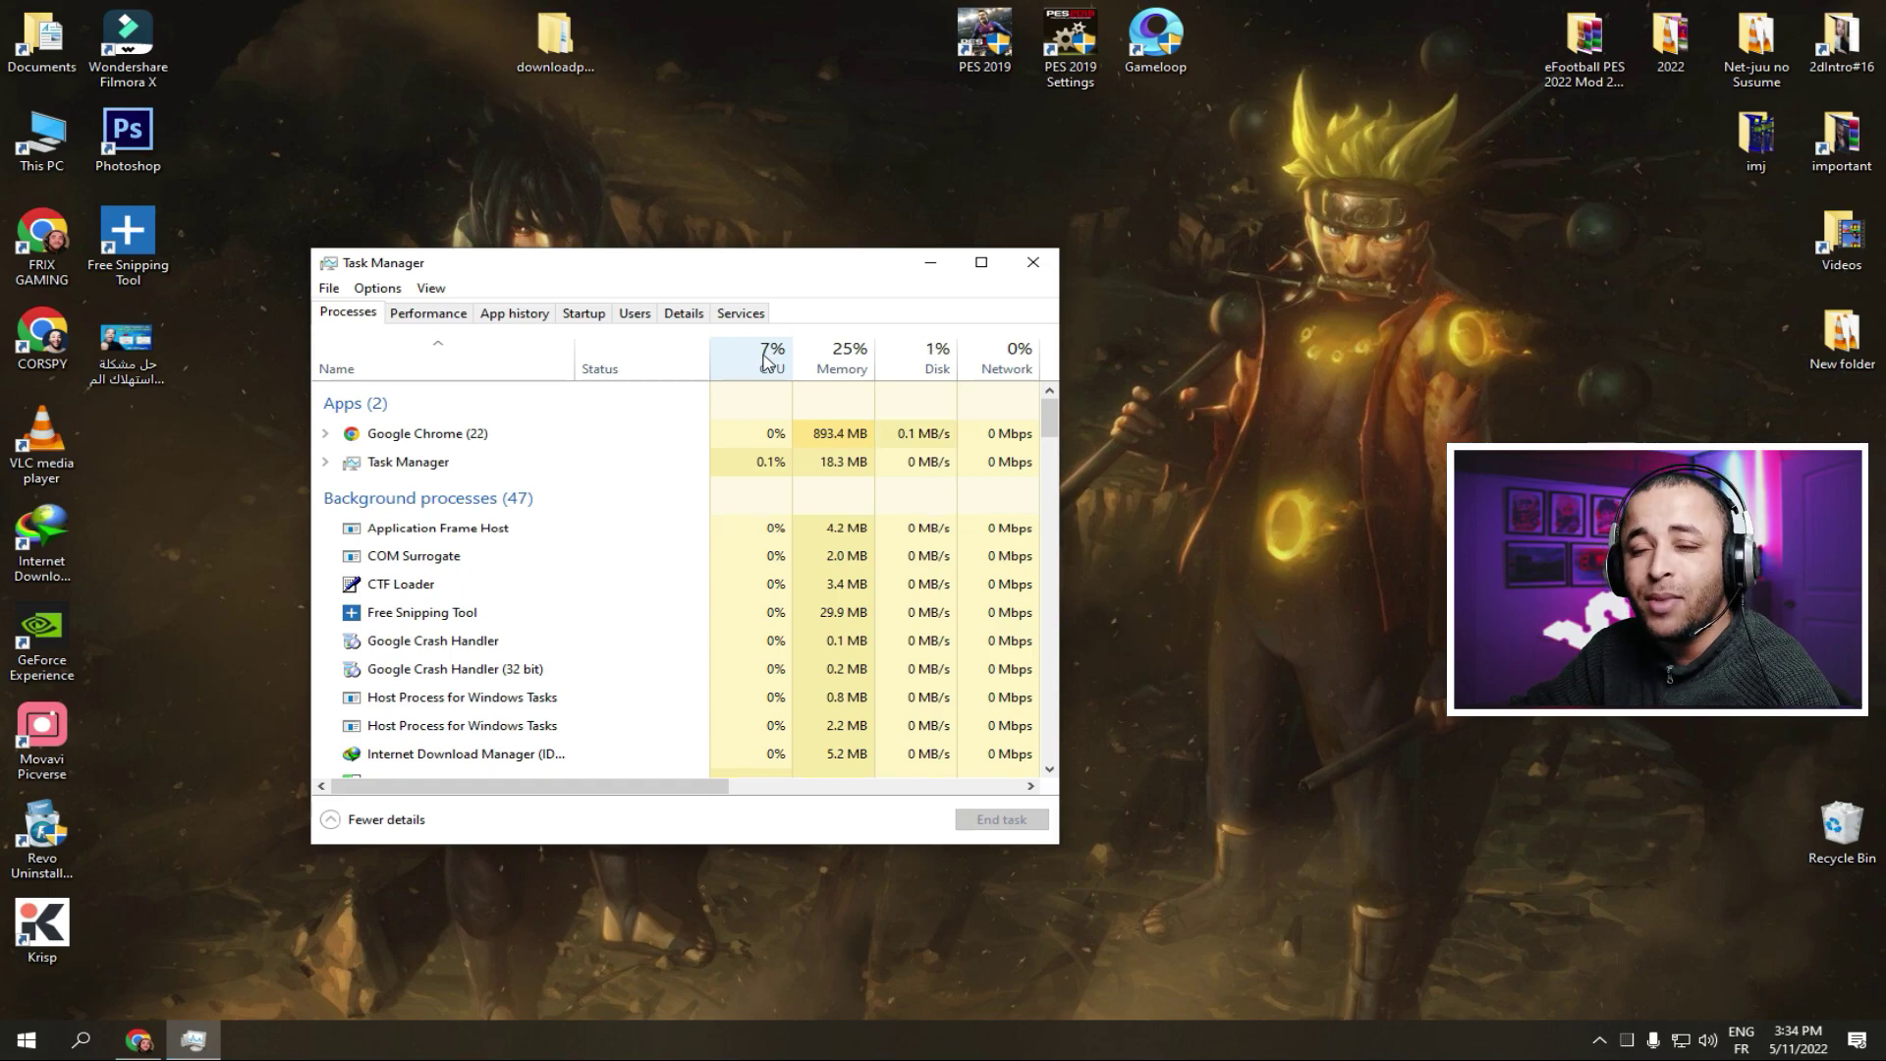
right_click(1187, 452)
click(1246, 511)
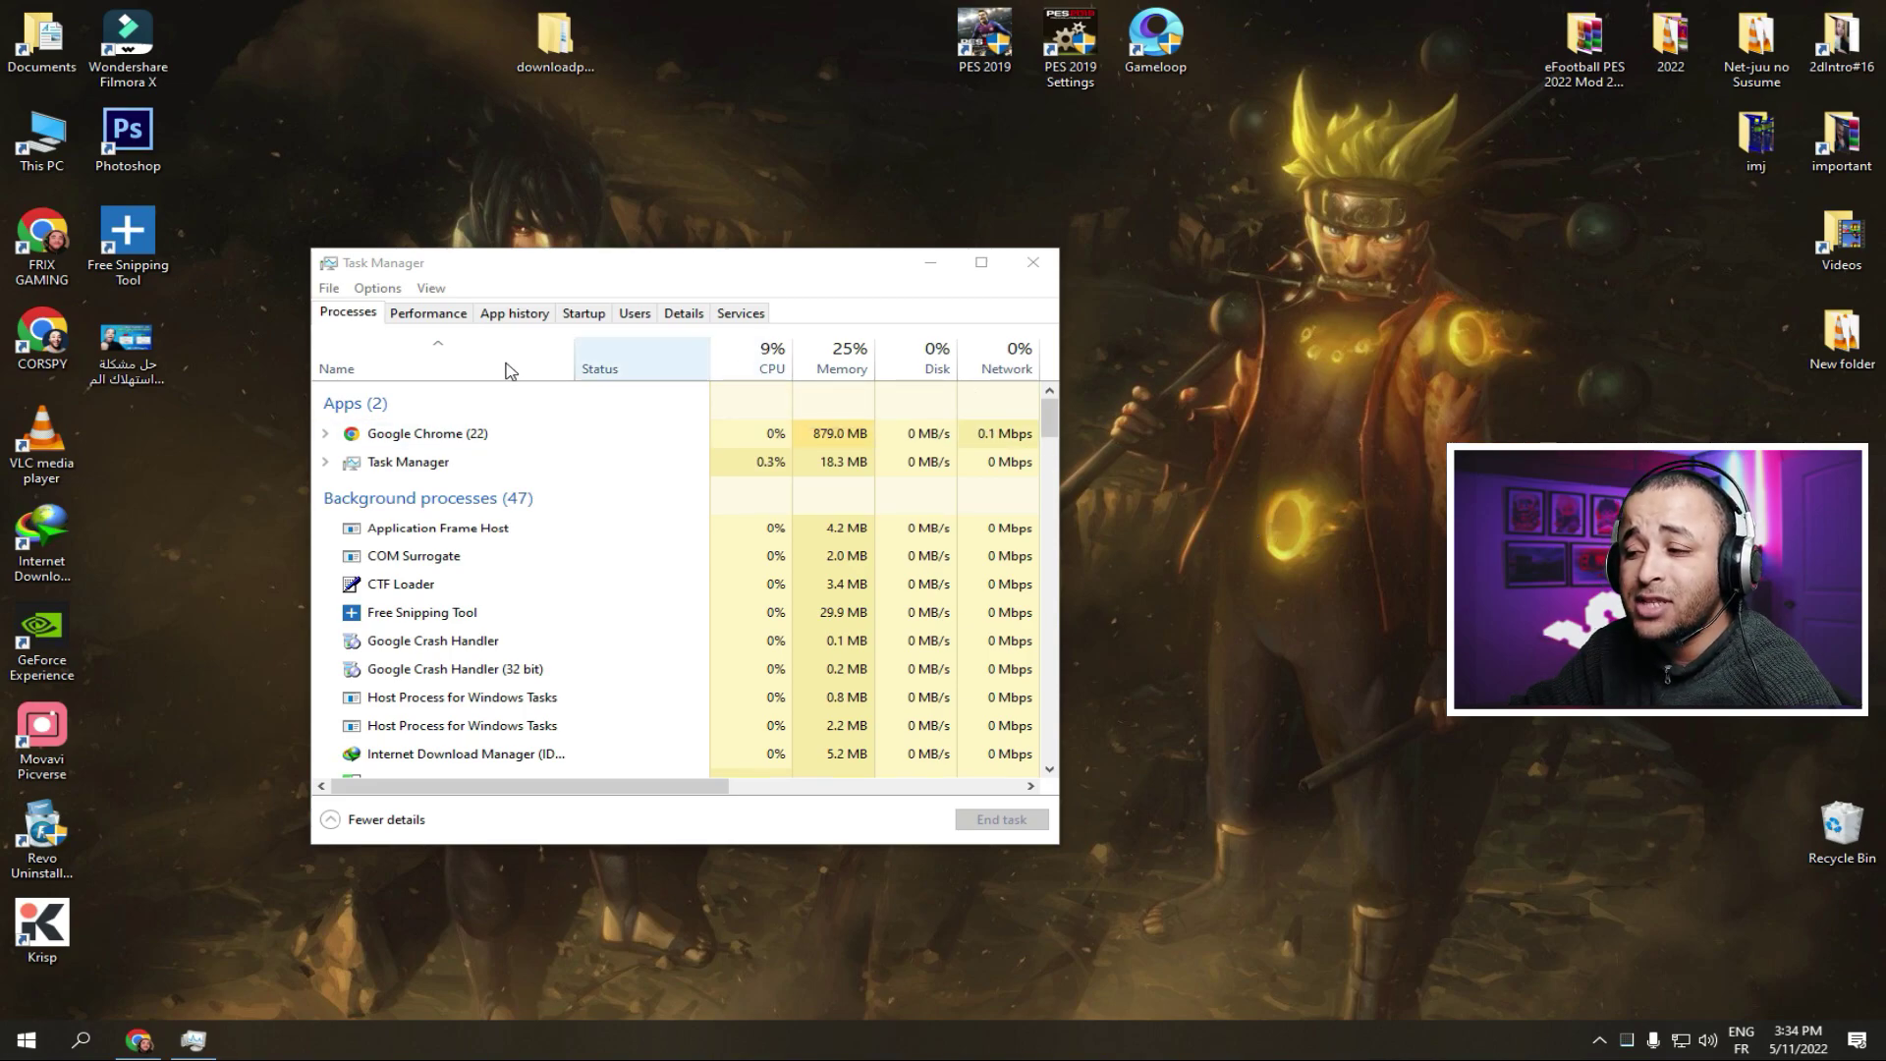
View the CPU performance graph in Task Manager, then close the window.
click(432, 315)
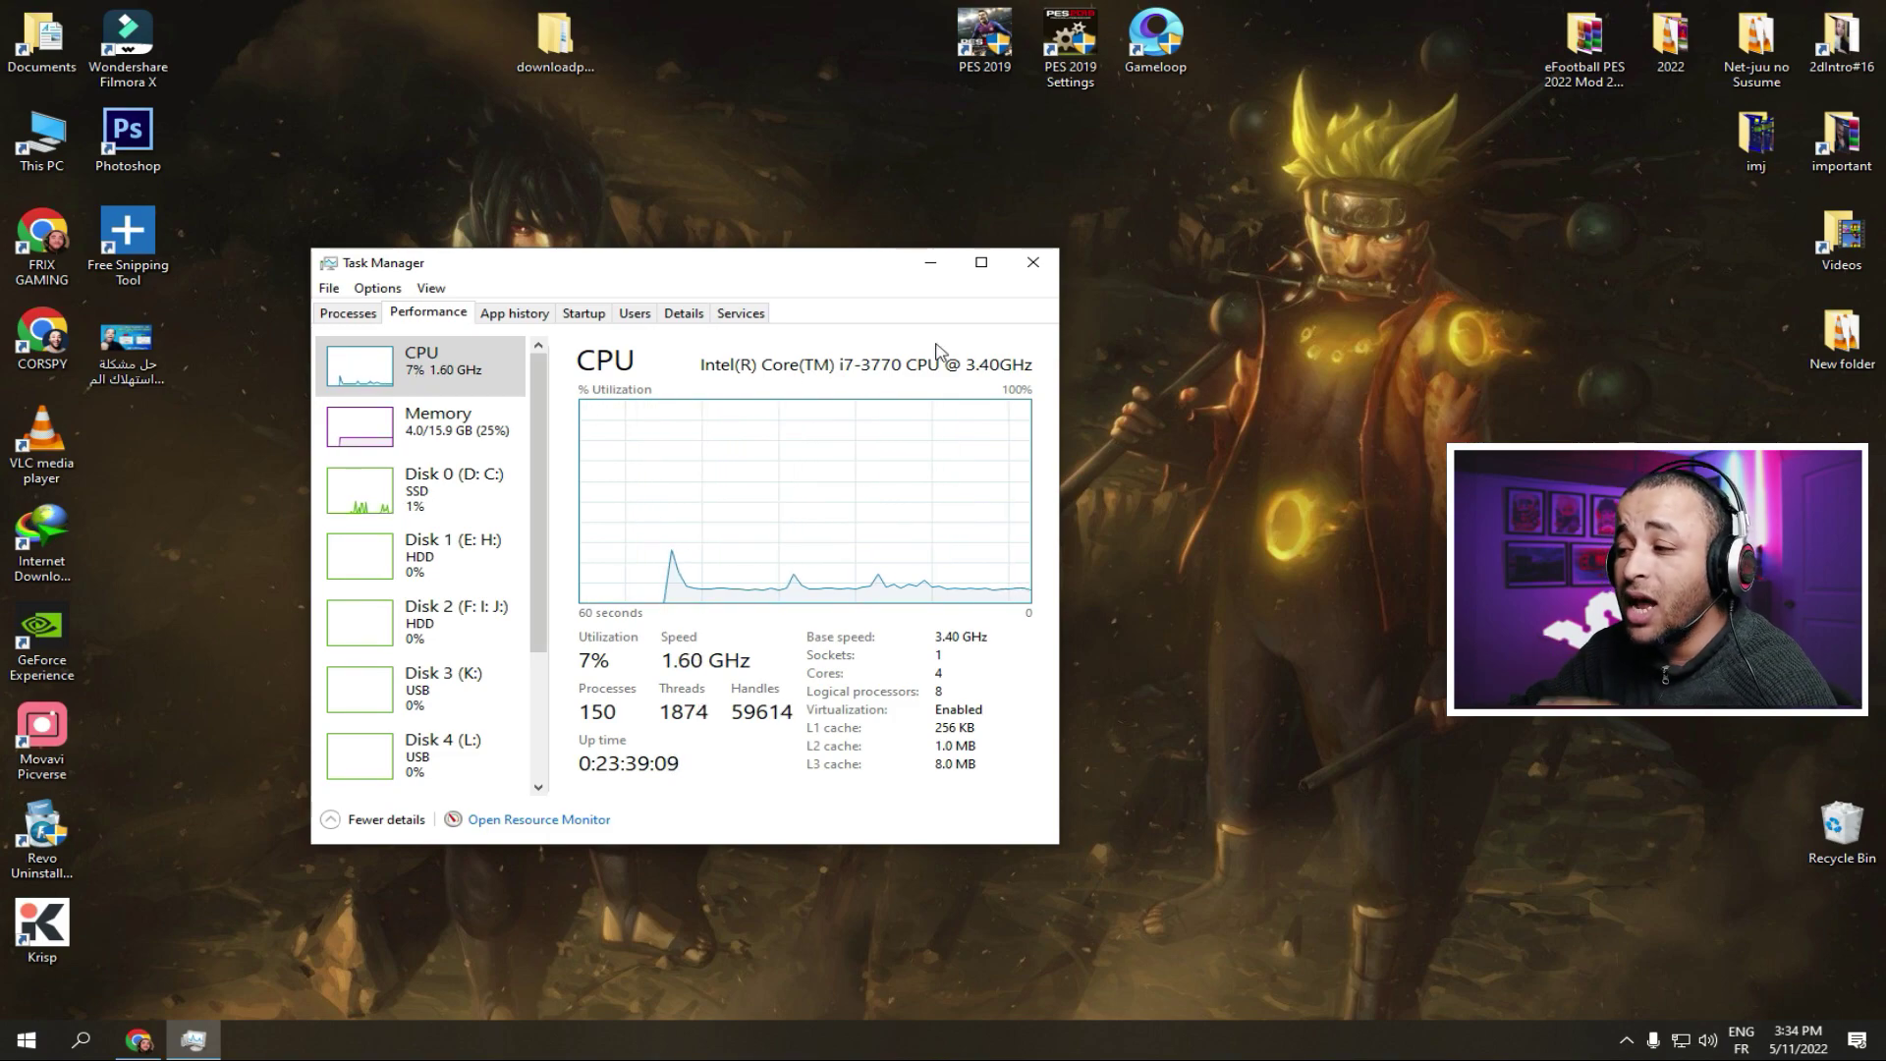
click(1035, 258)
Find Edit power plan through Windows search, maximize its window and open the advanced power settings of the Balanced plan.
click(81, 1039)
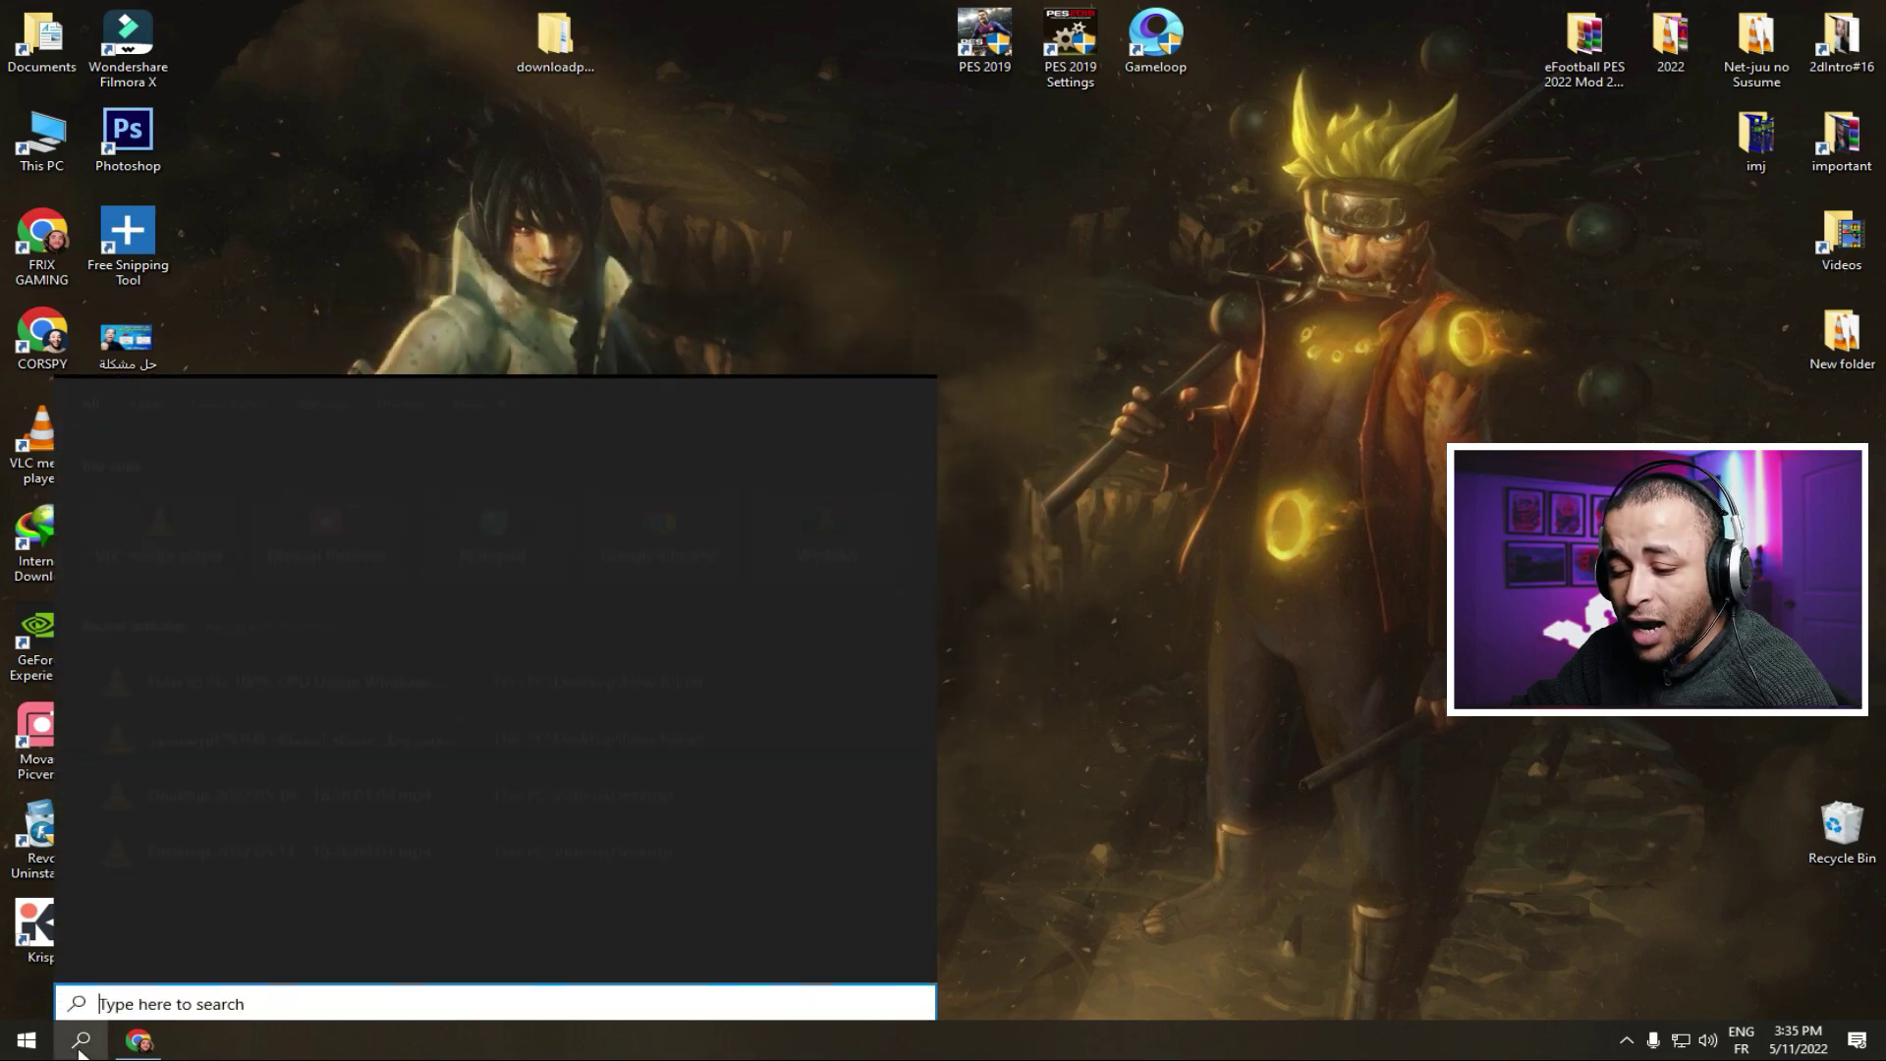
text(po)
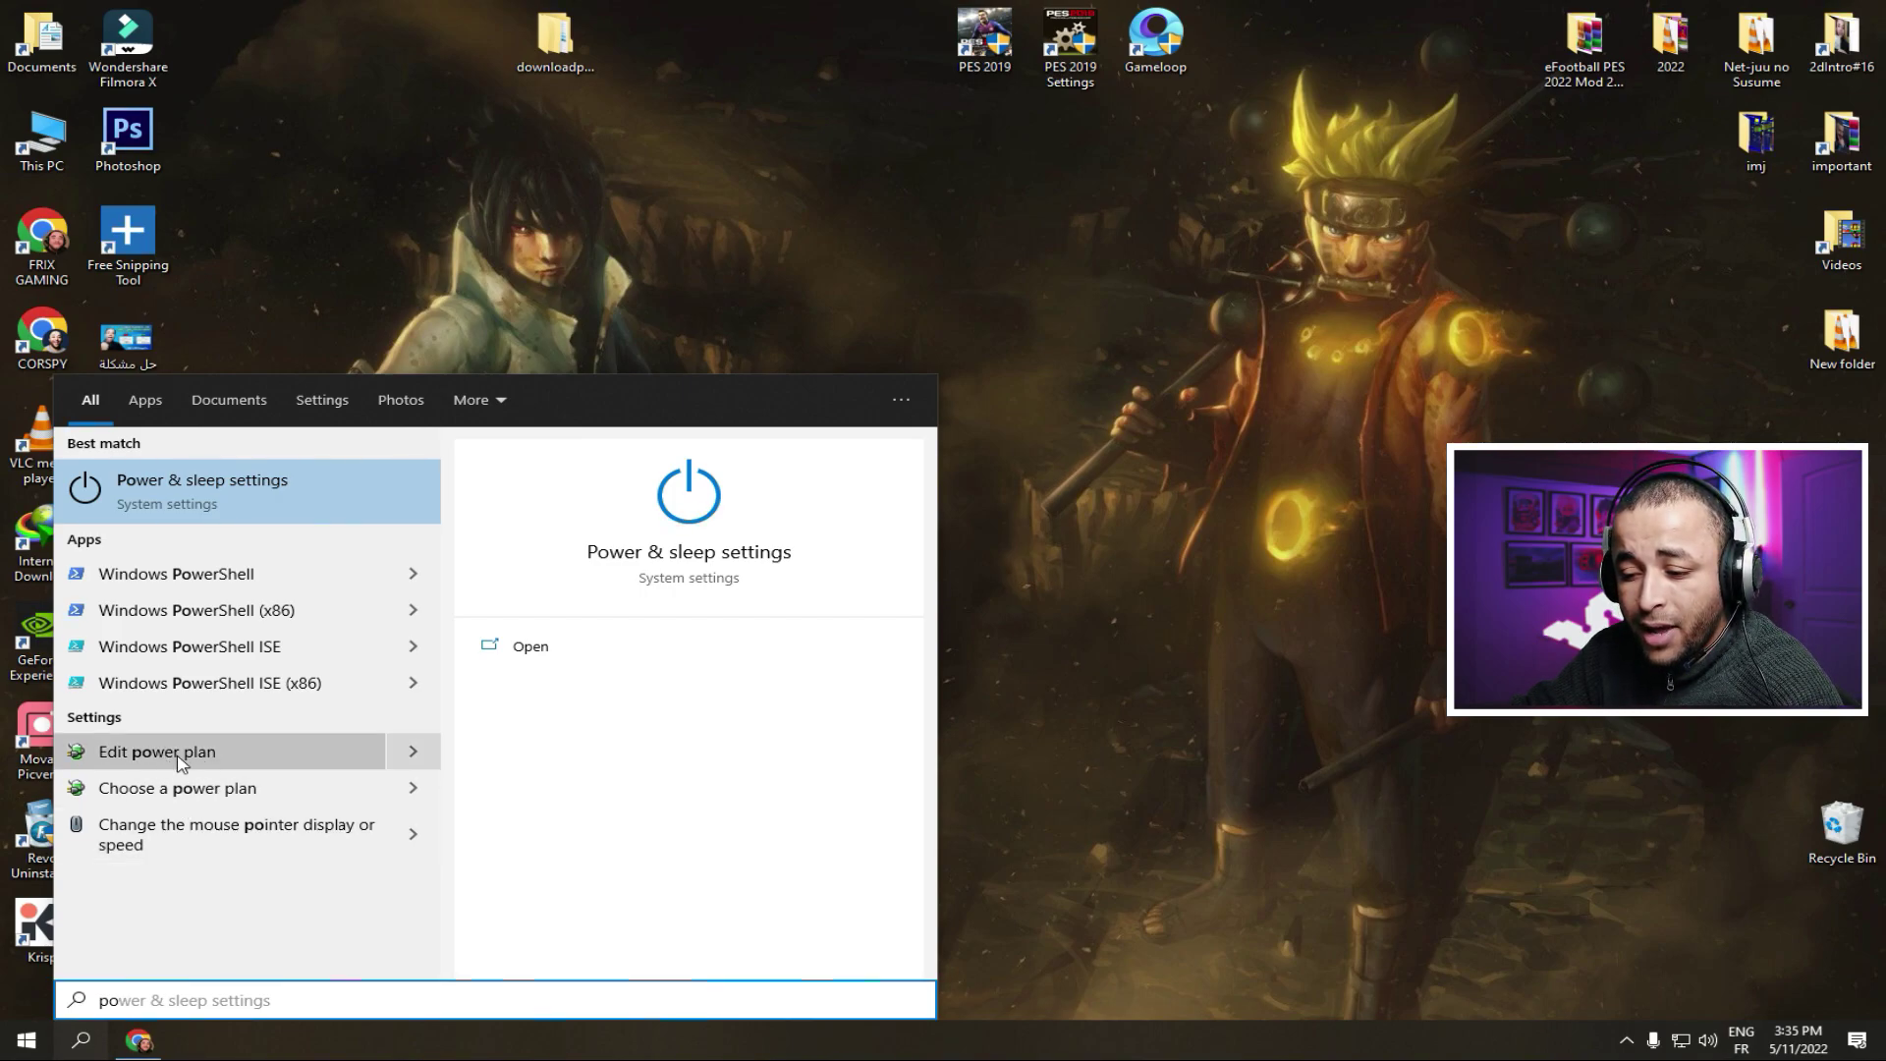
click(178, 756)
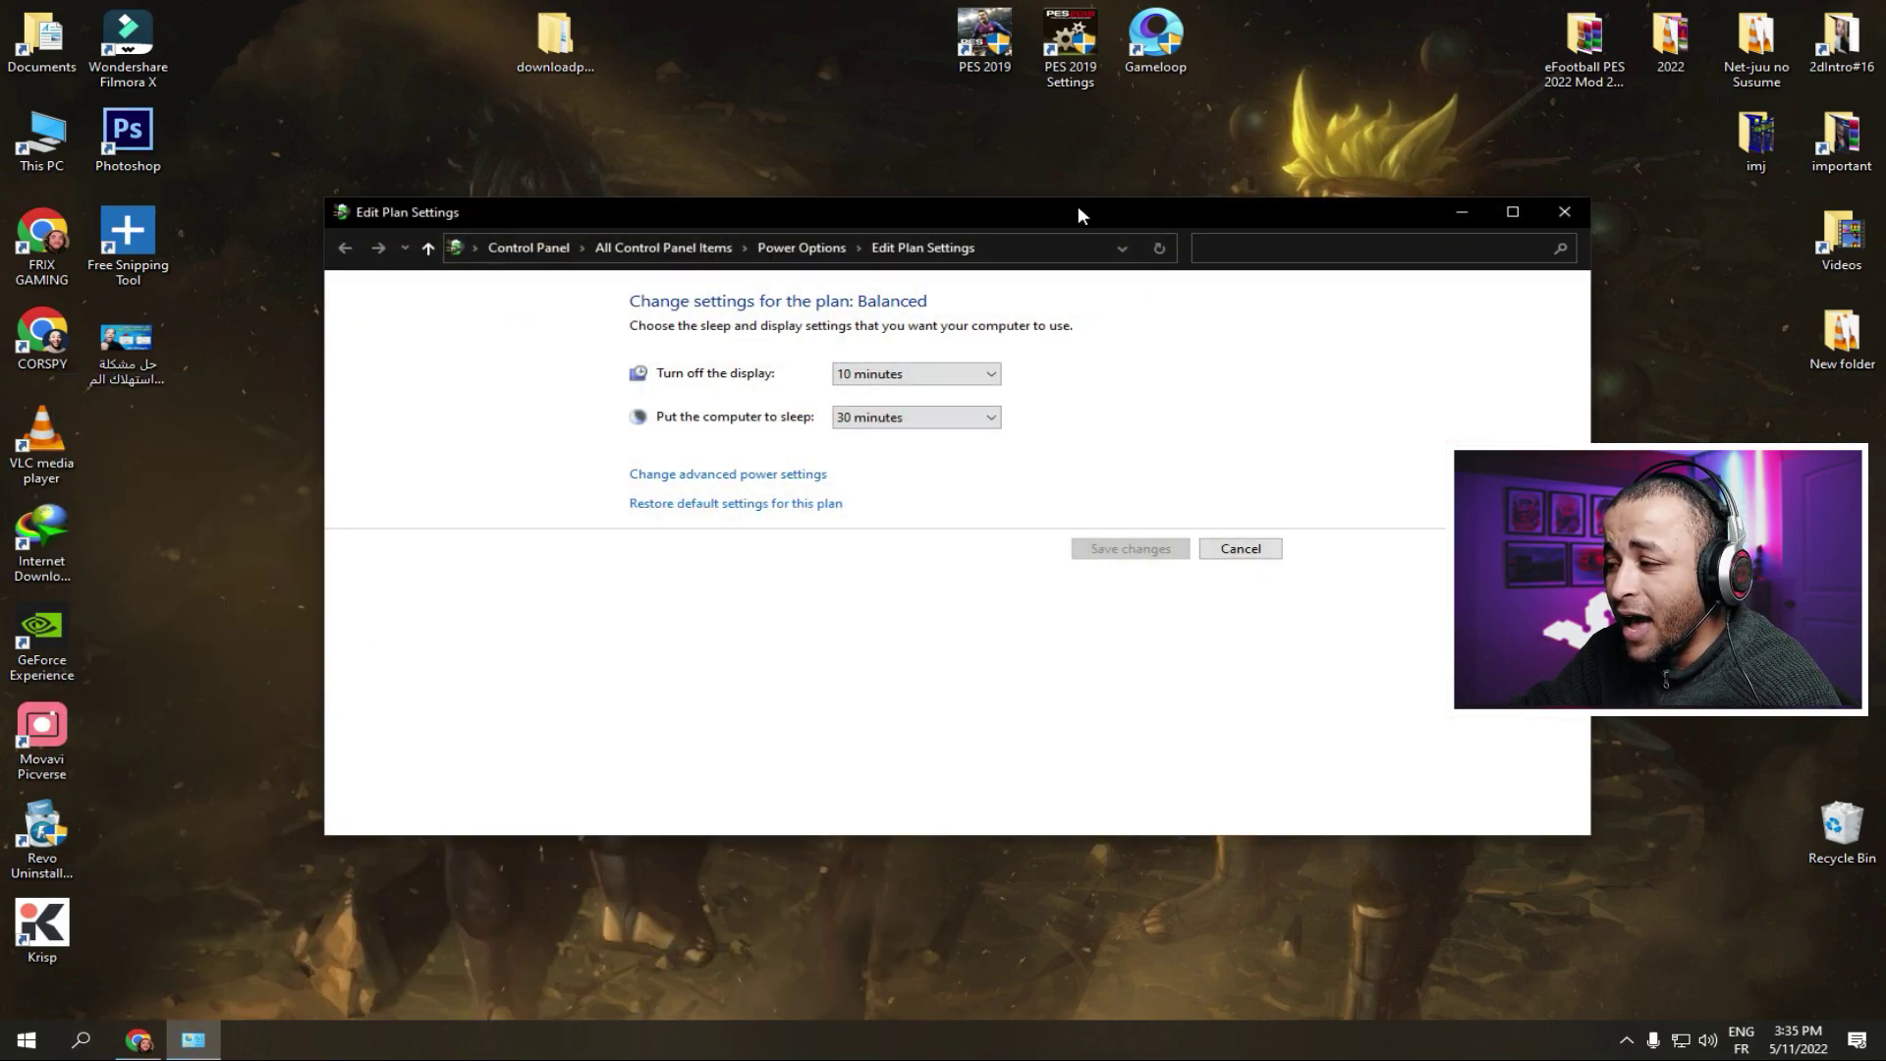
drag(1079, 209, 1056, 201)
click(1470, 210)
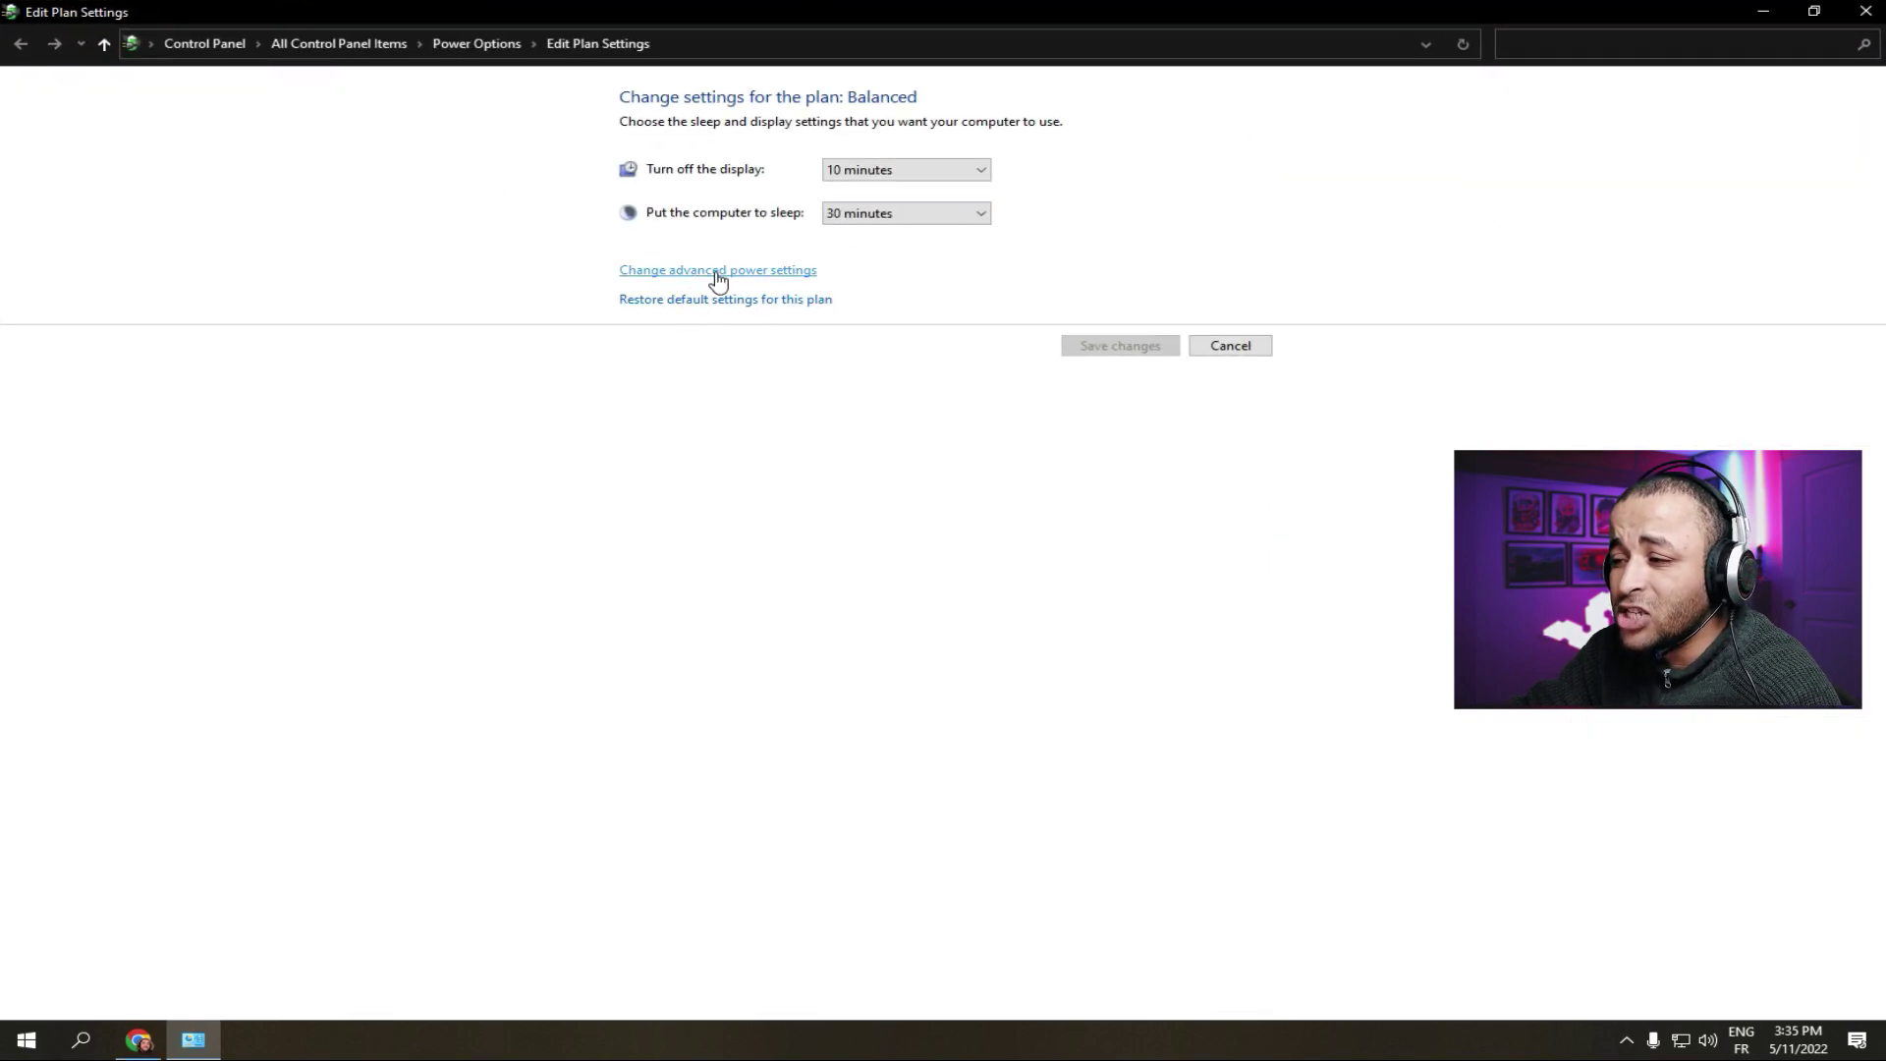
click(771, 273)
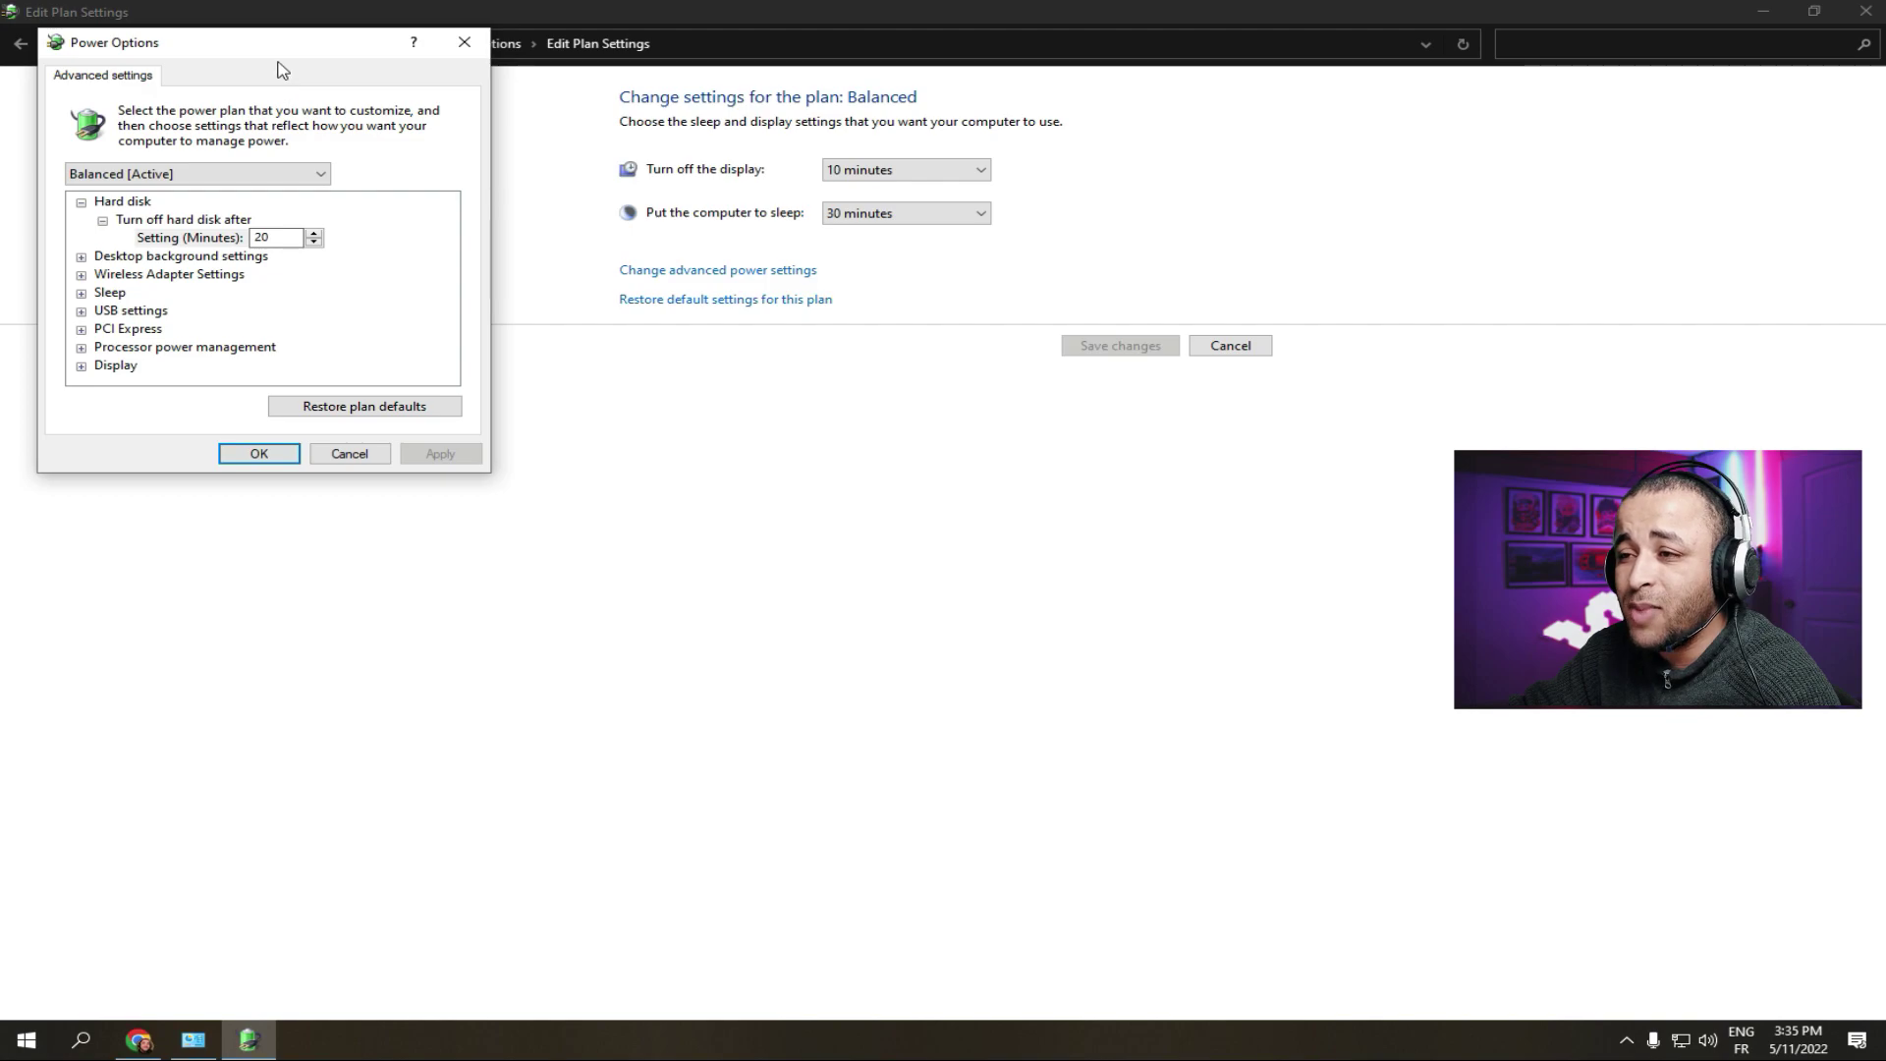
drag(281, 49, 360, 147)
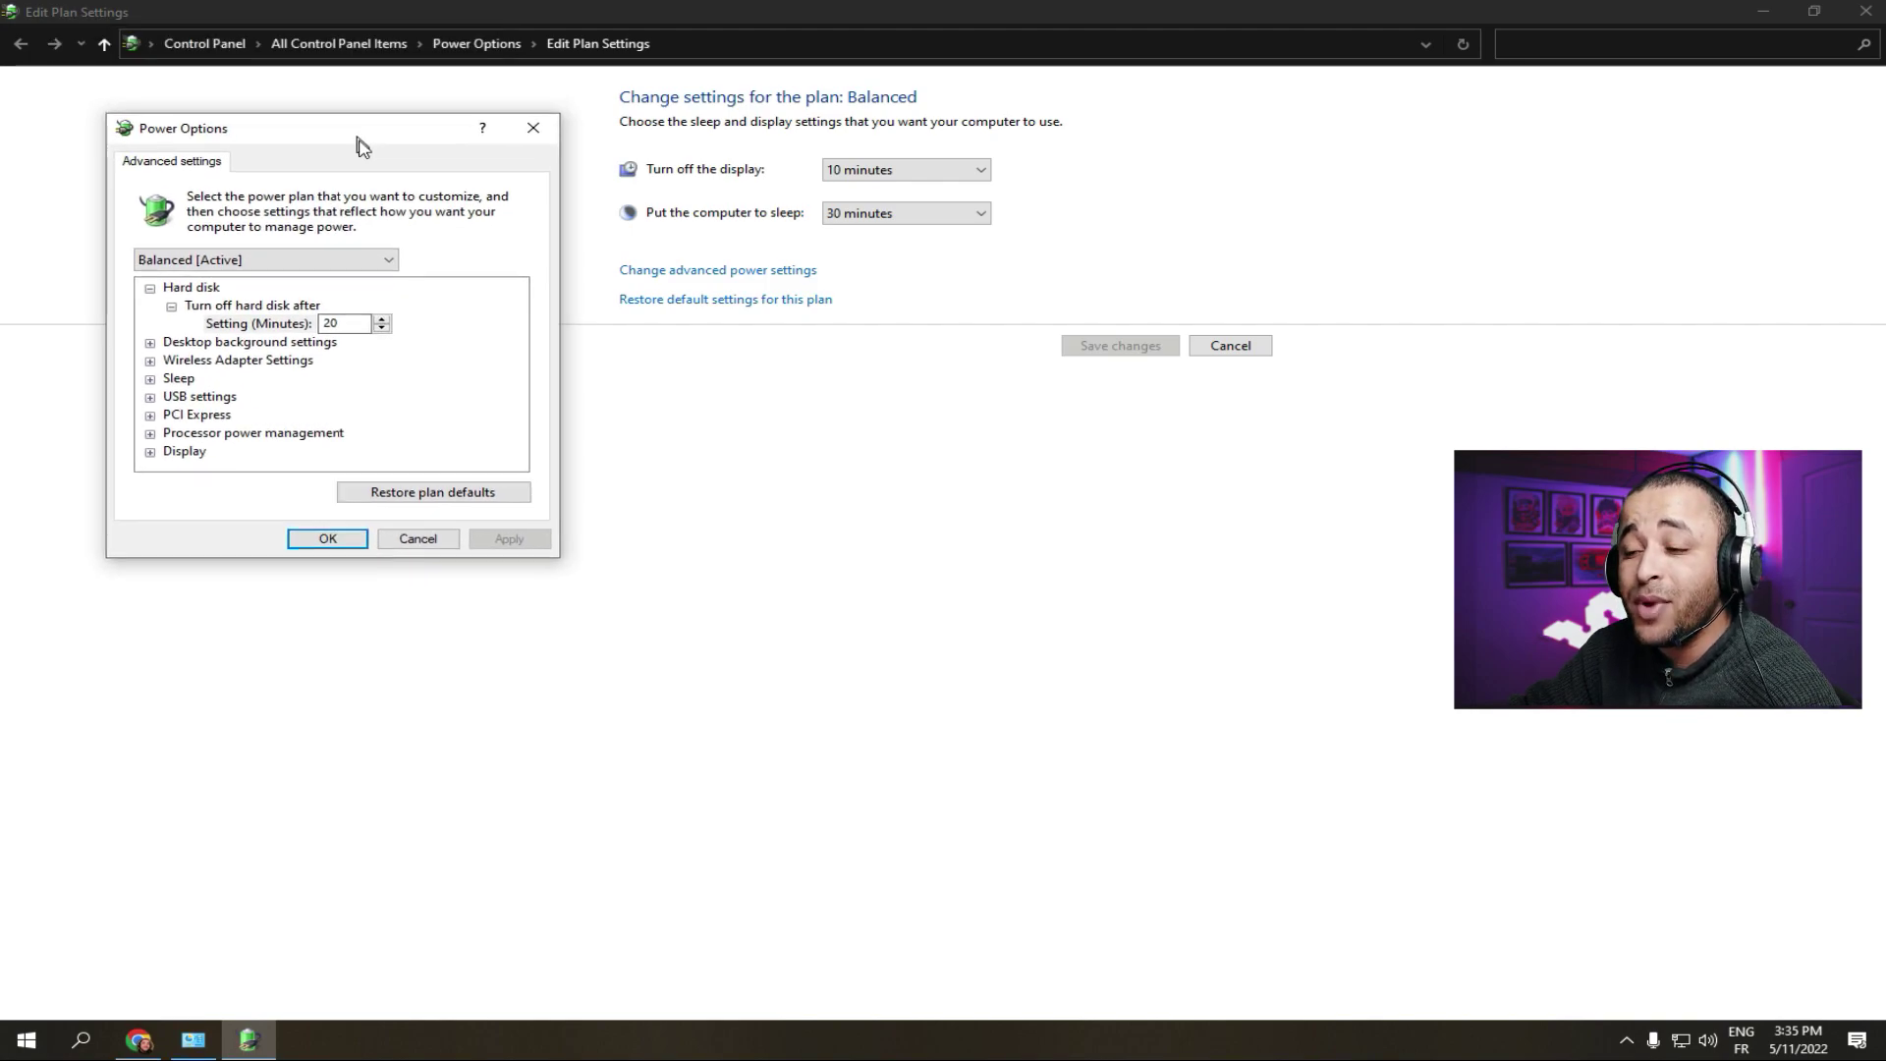
Review the Slide show setting under Desktop background settings for the Balanced plan, accept the dialog and refresh the desktop.
click(251, 267)
click(260, 272)
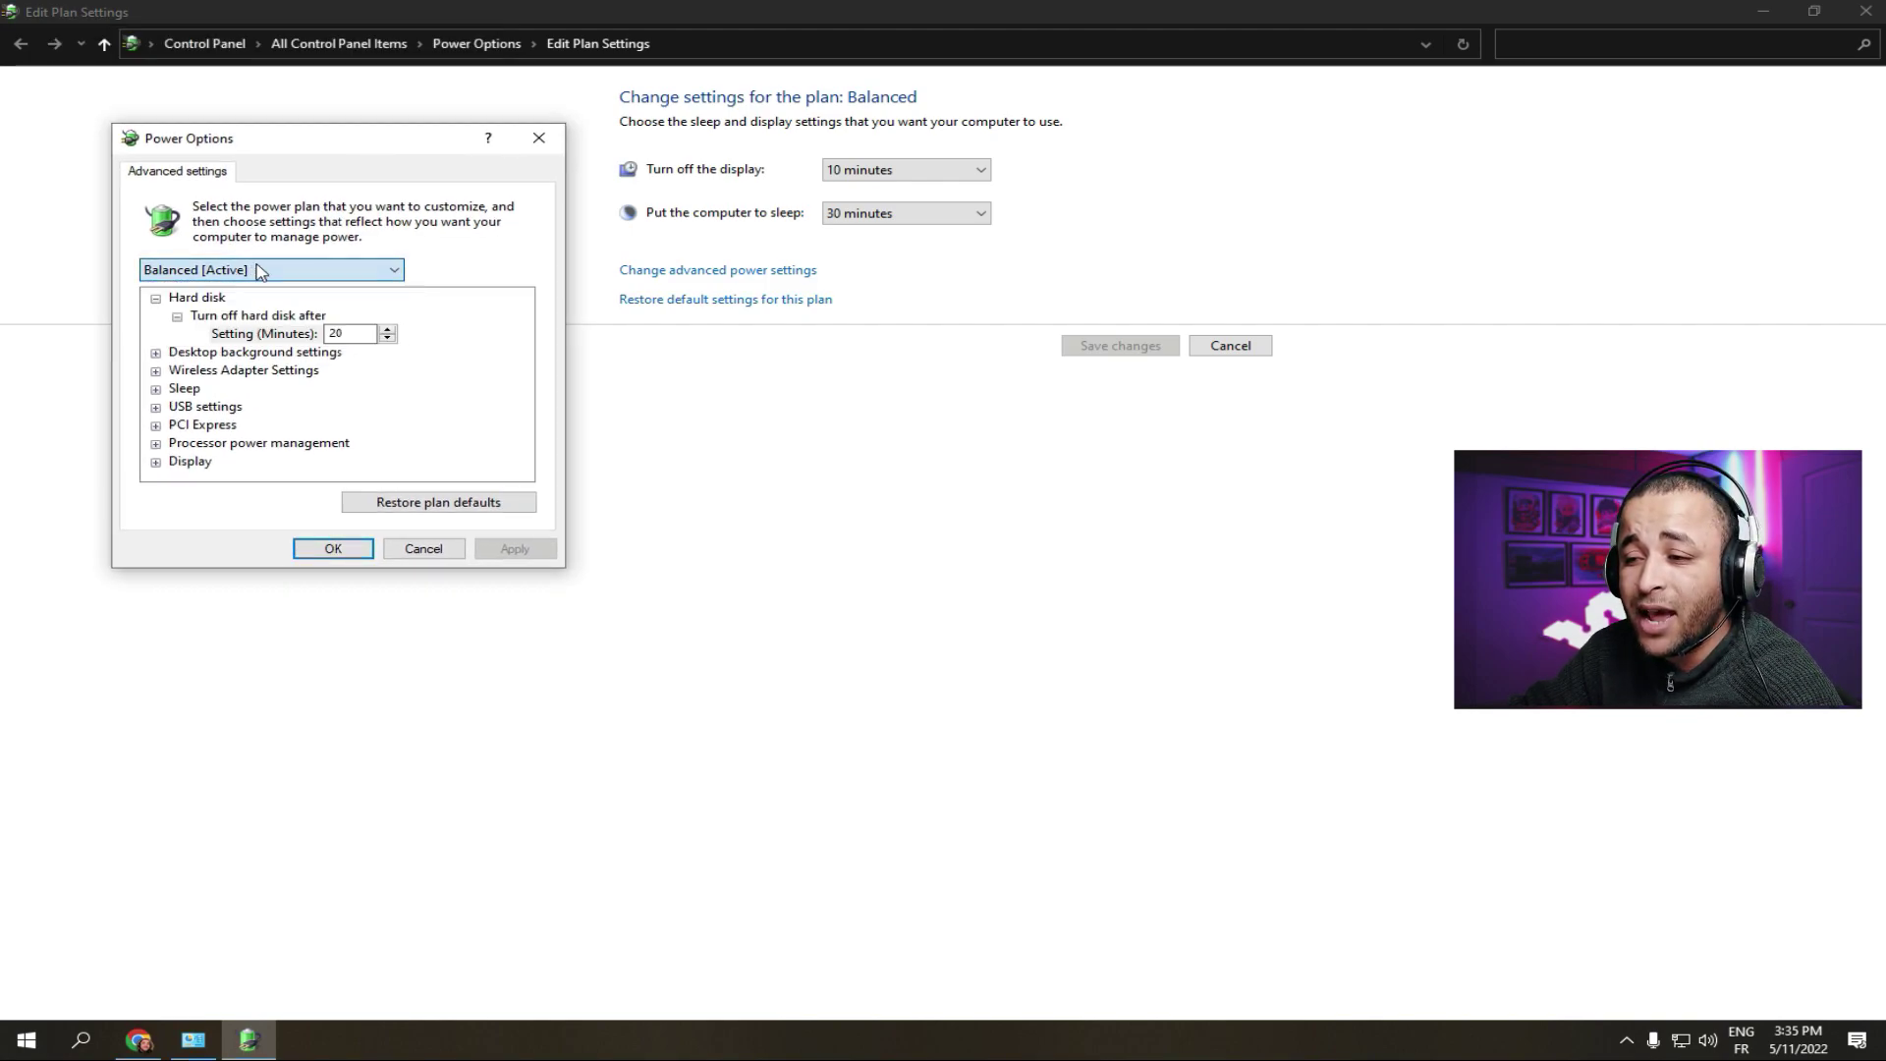
click(155, 300)
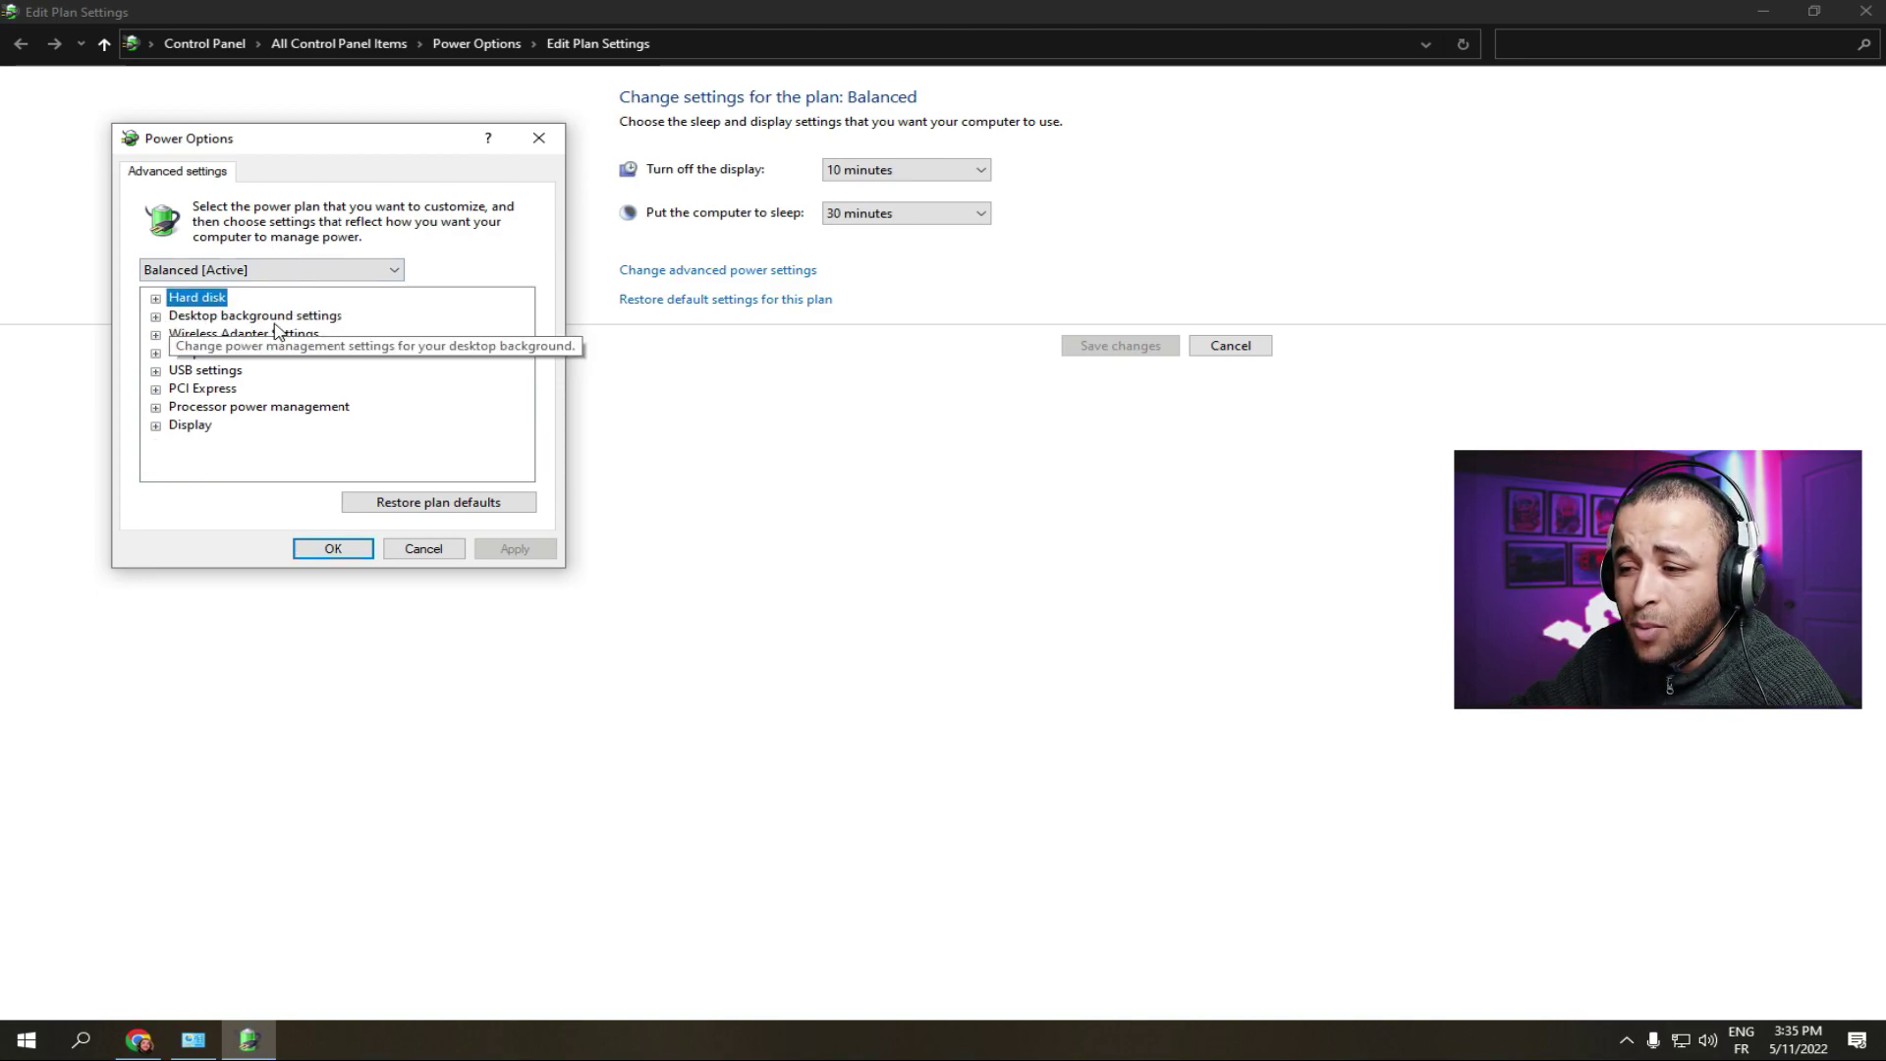
click(155, 317)
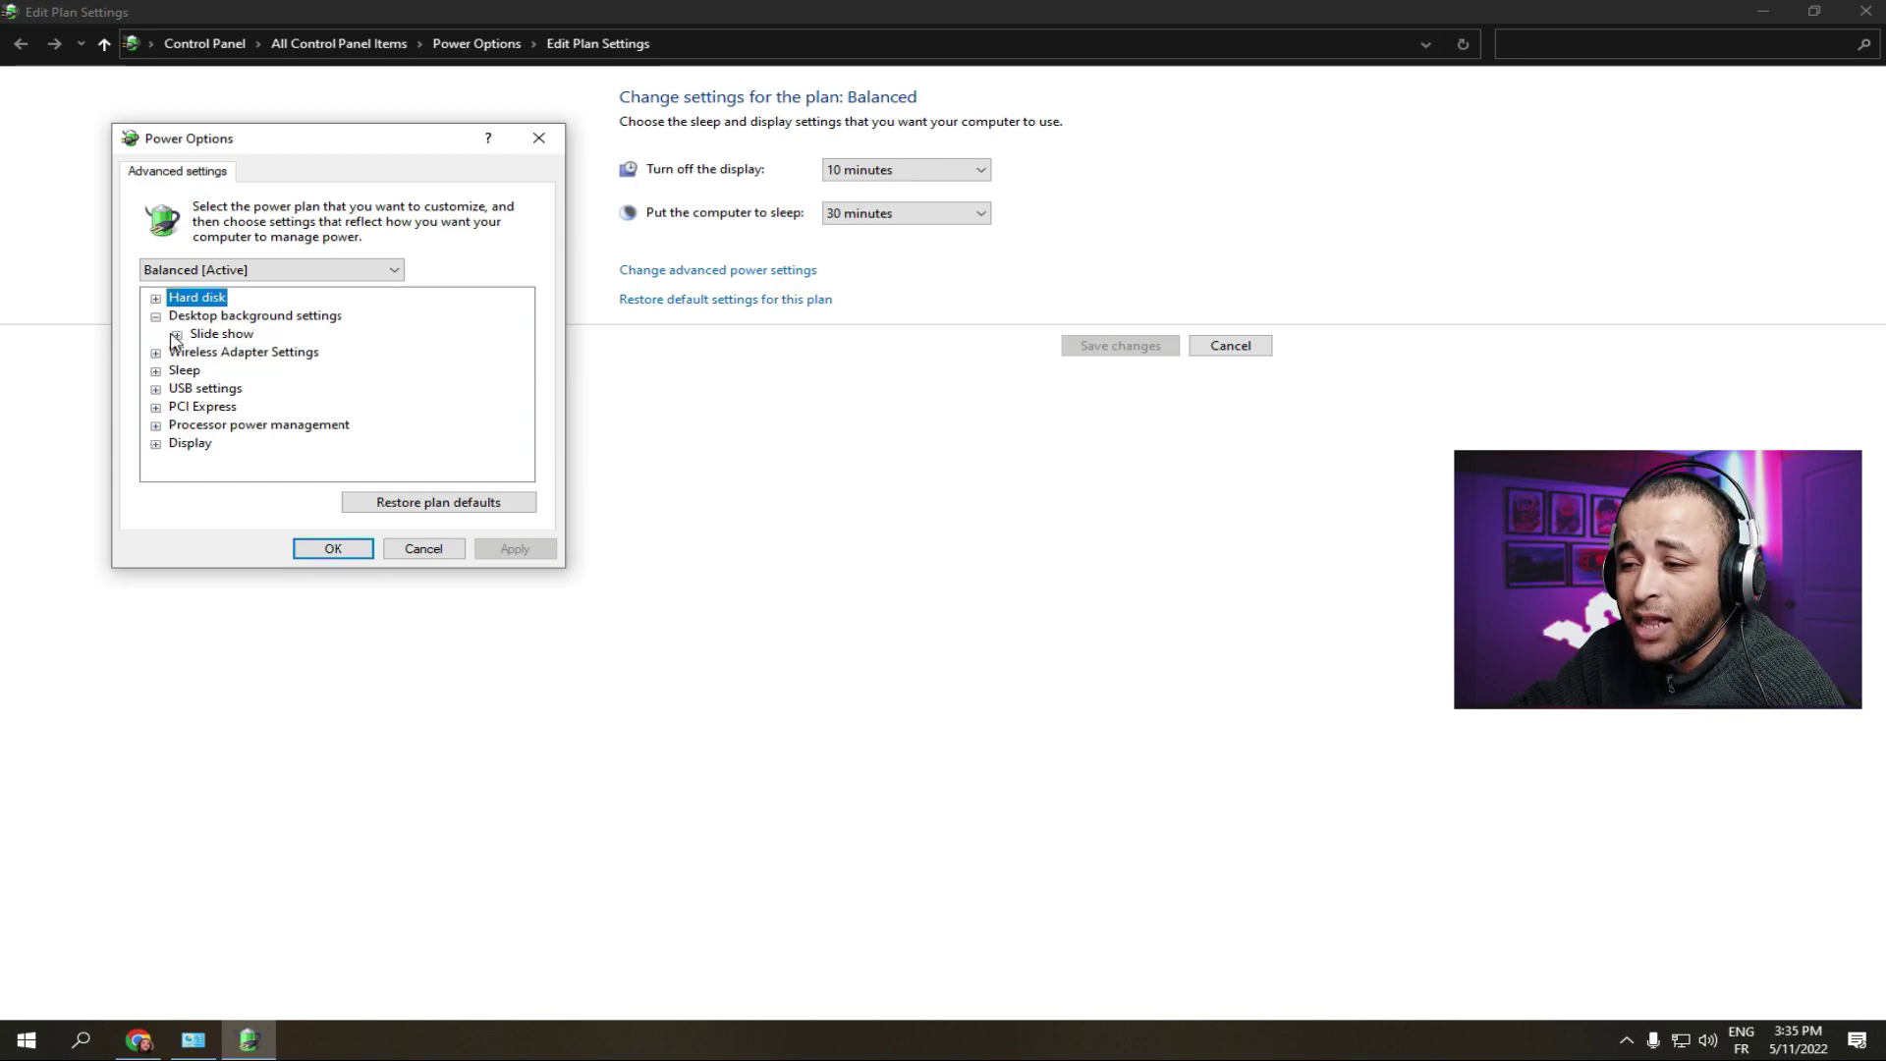
click(177, 336)
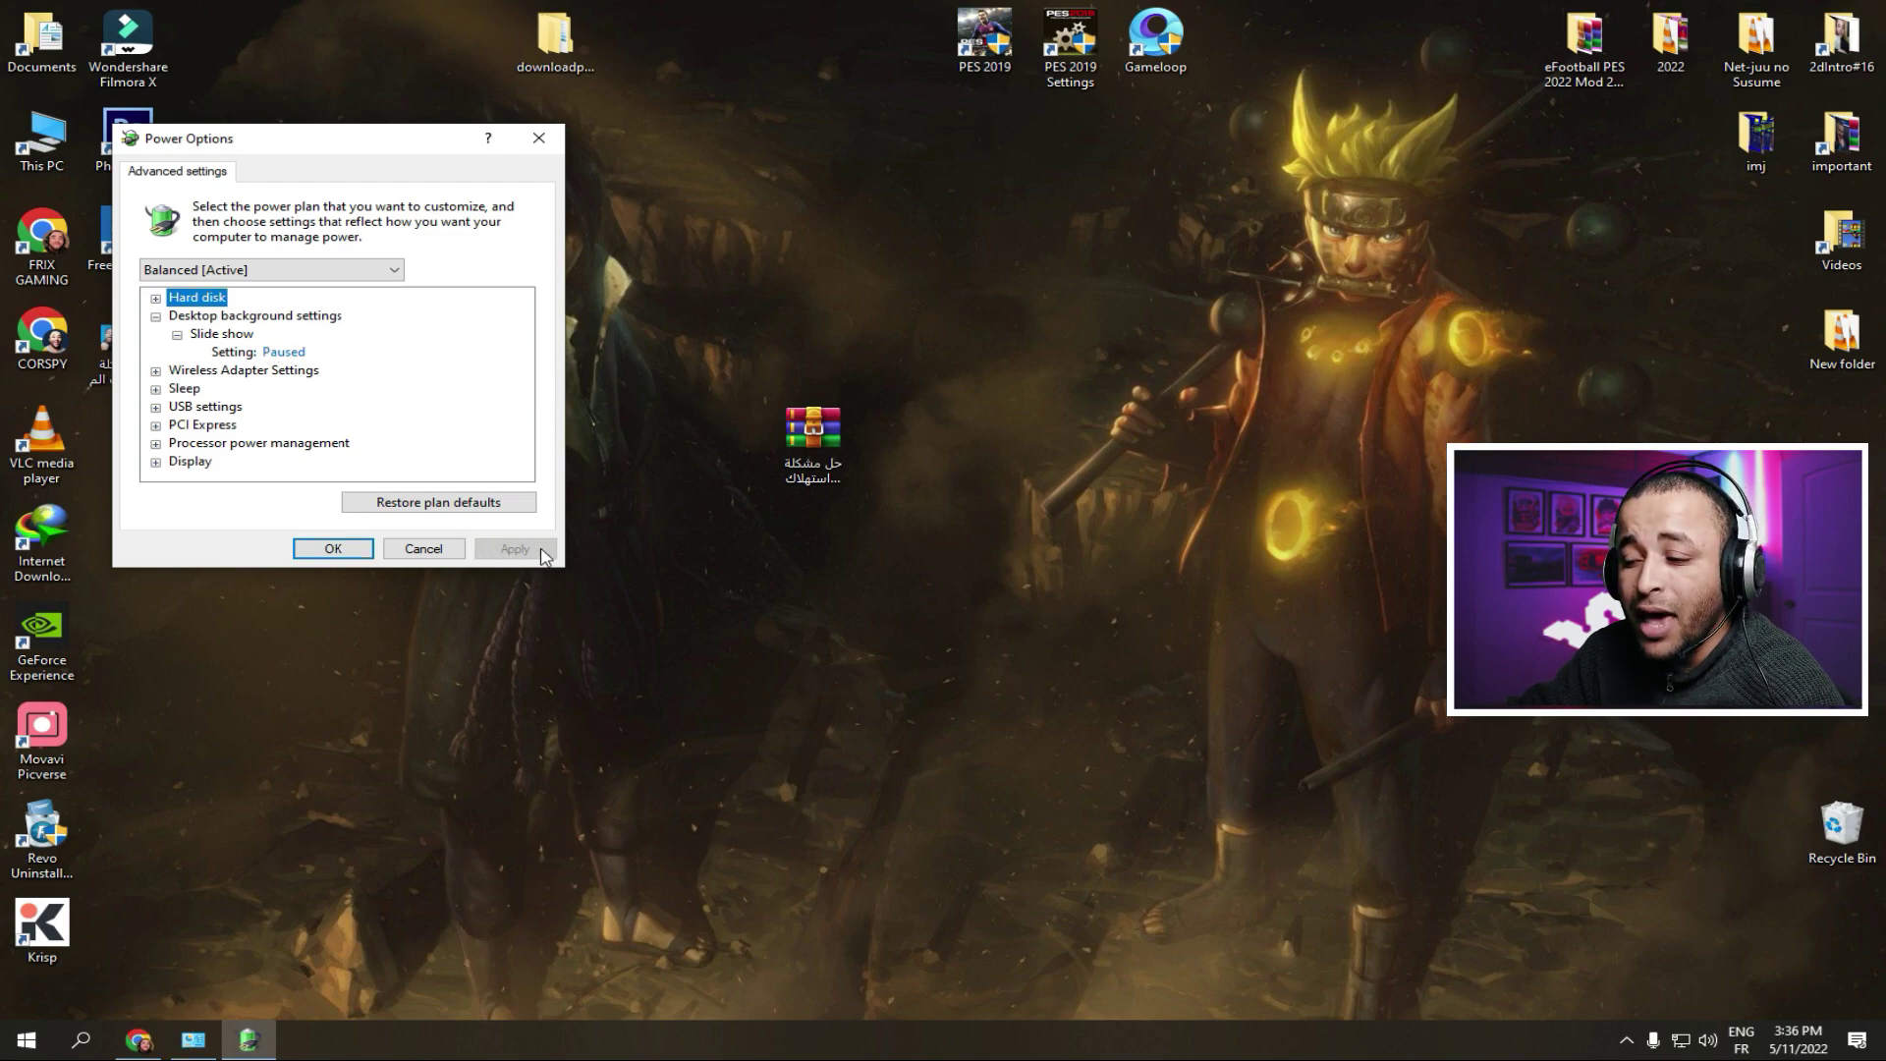
click(333, 548)
right_click(333, 363)
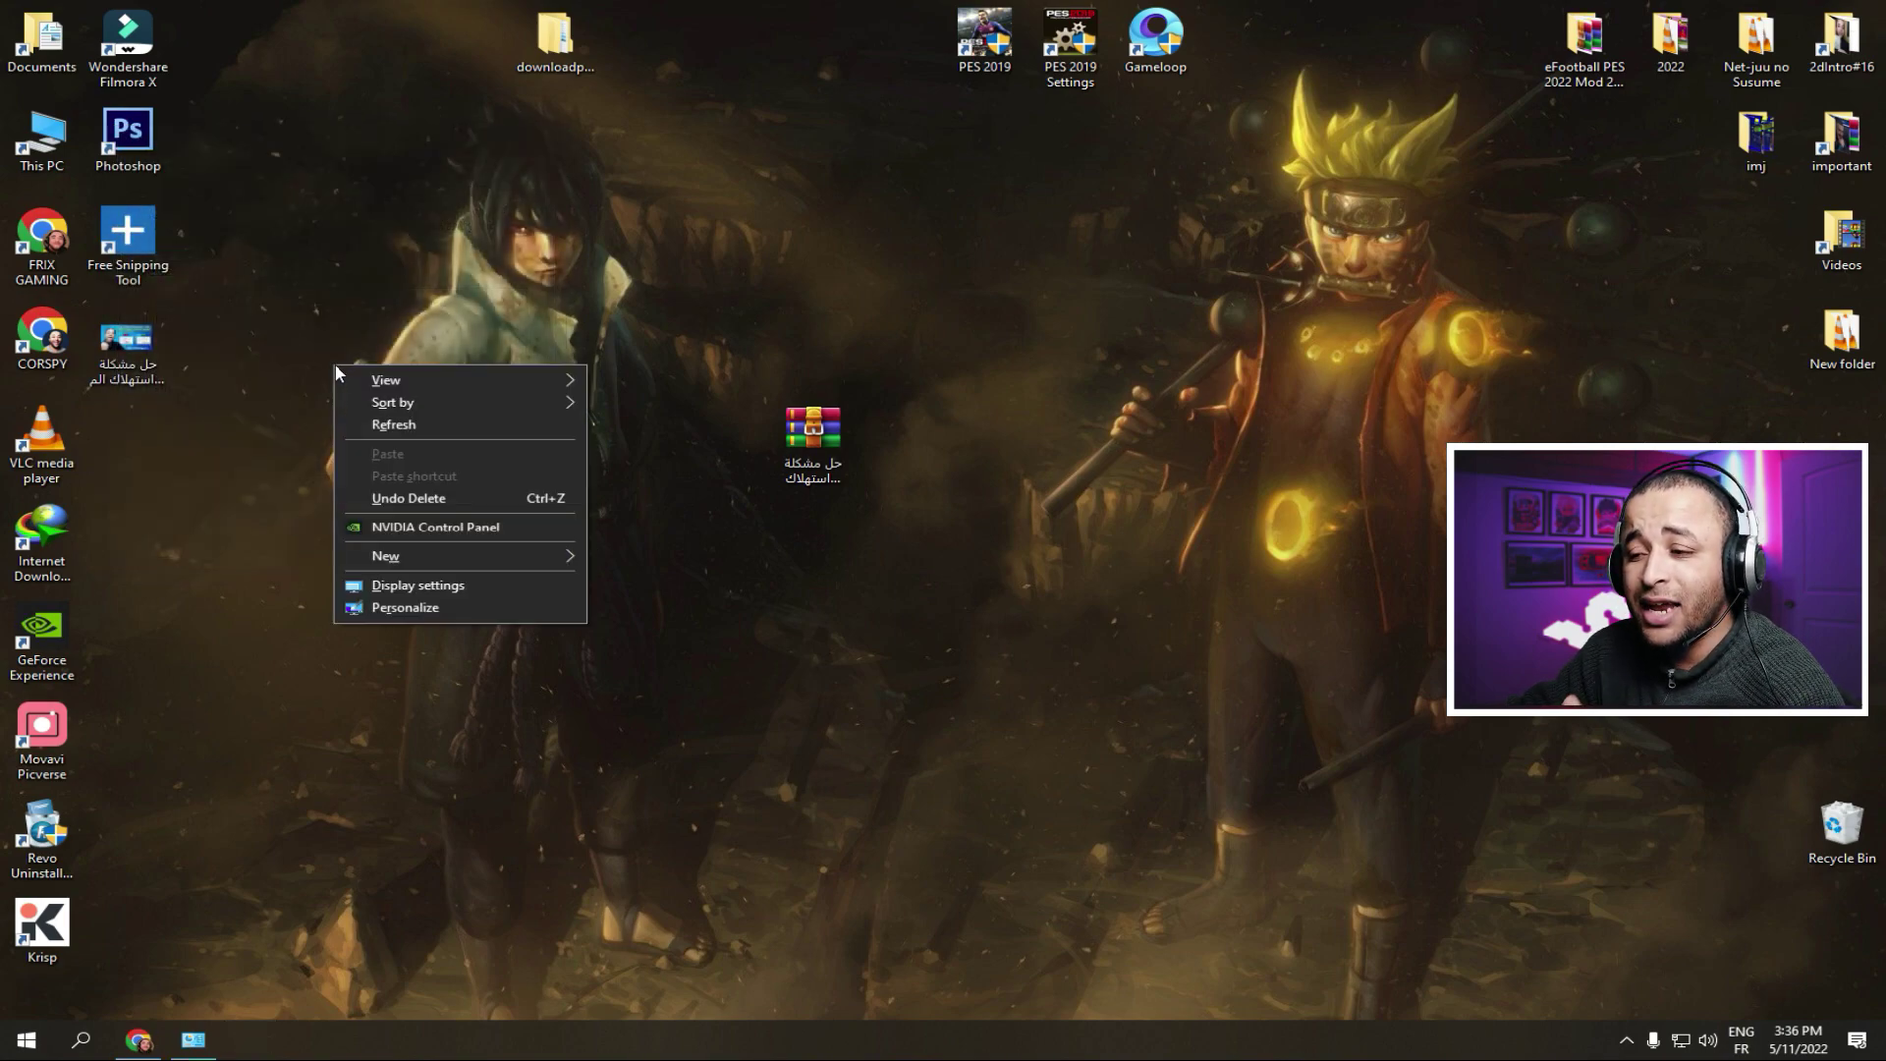
click(393, 424)
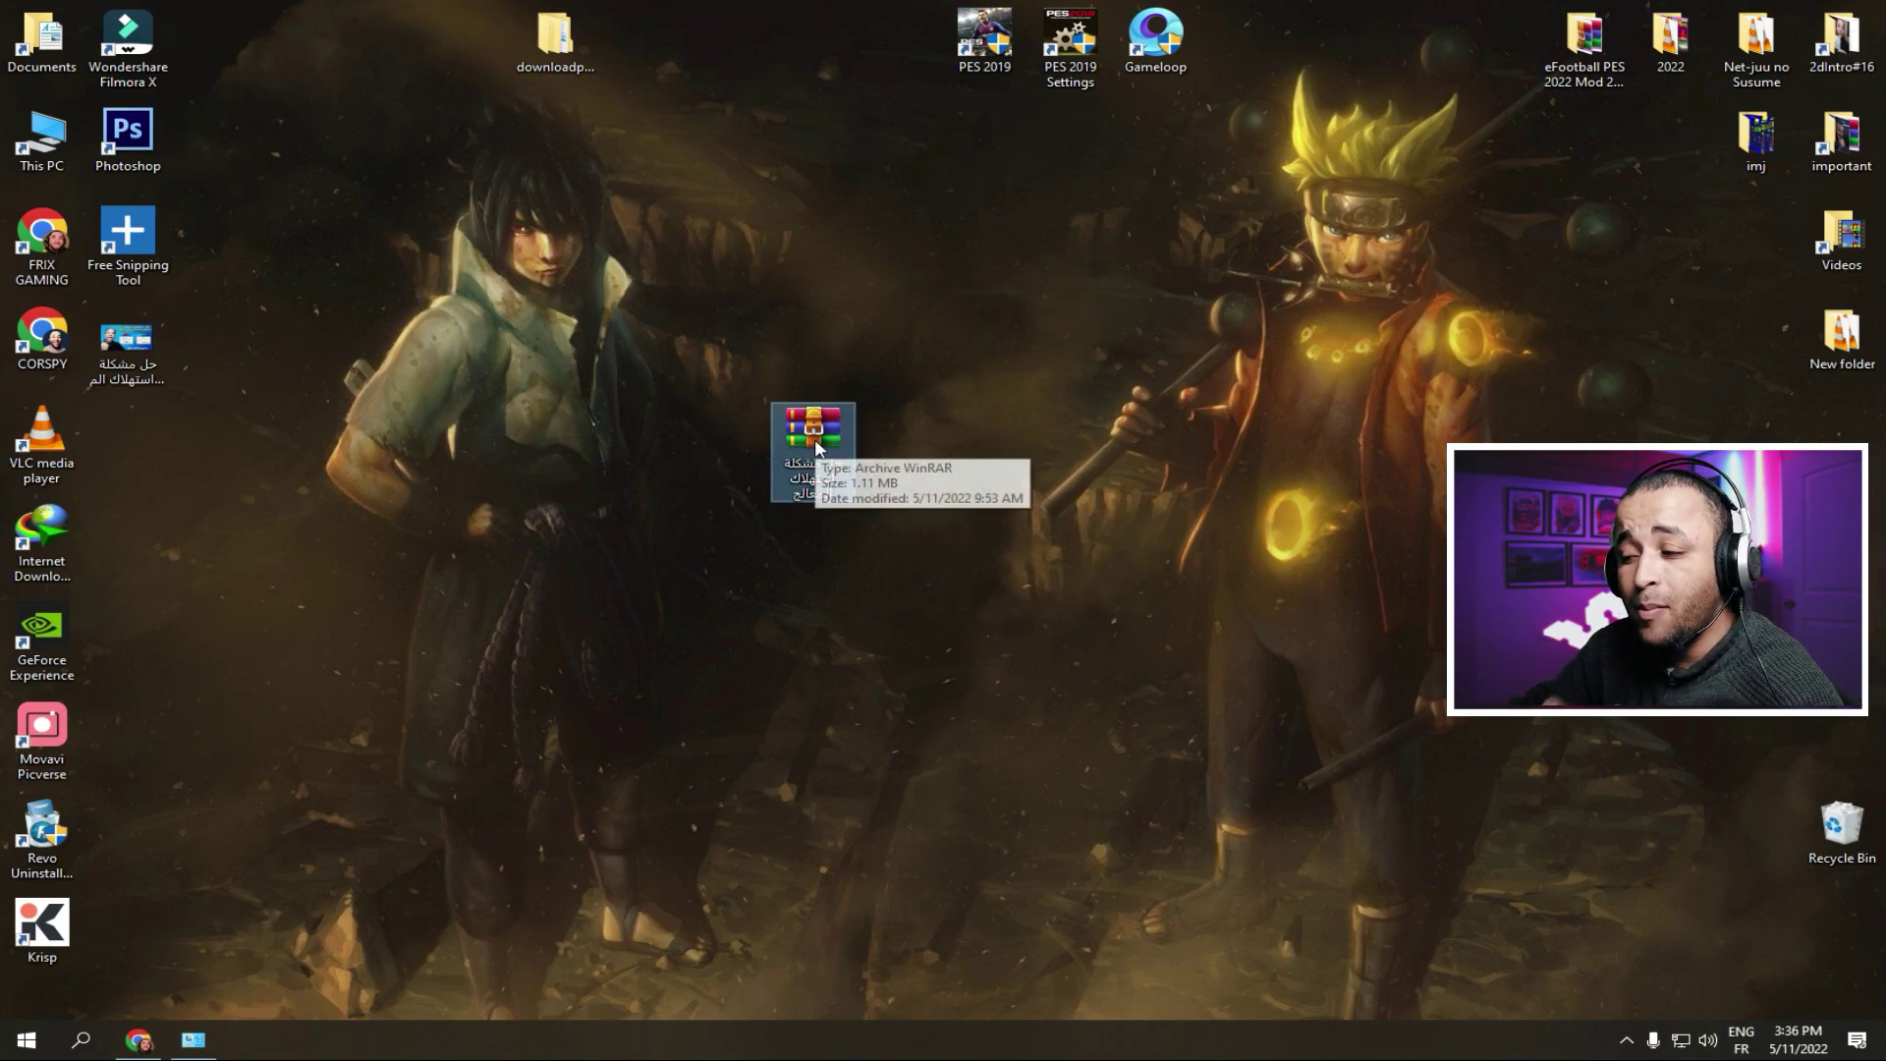
Switch to Chrome, follow the article's file download link and continue through the redirect page to the upload-4ever download page.
click(153, 1049)
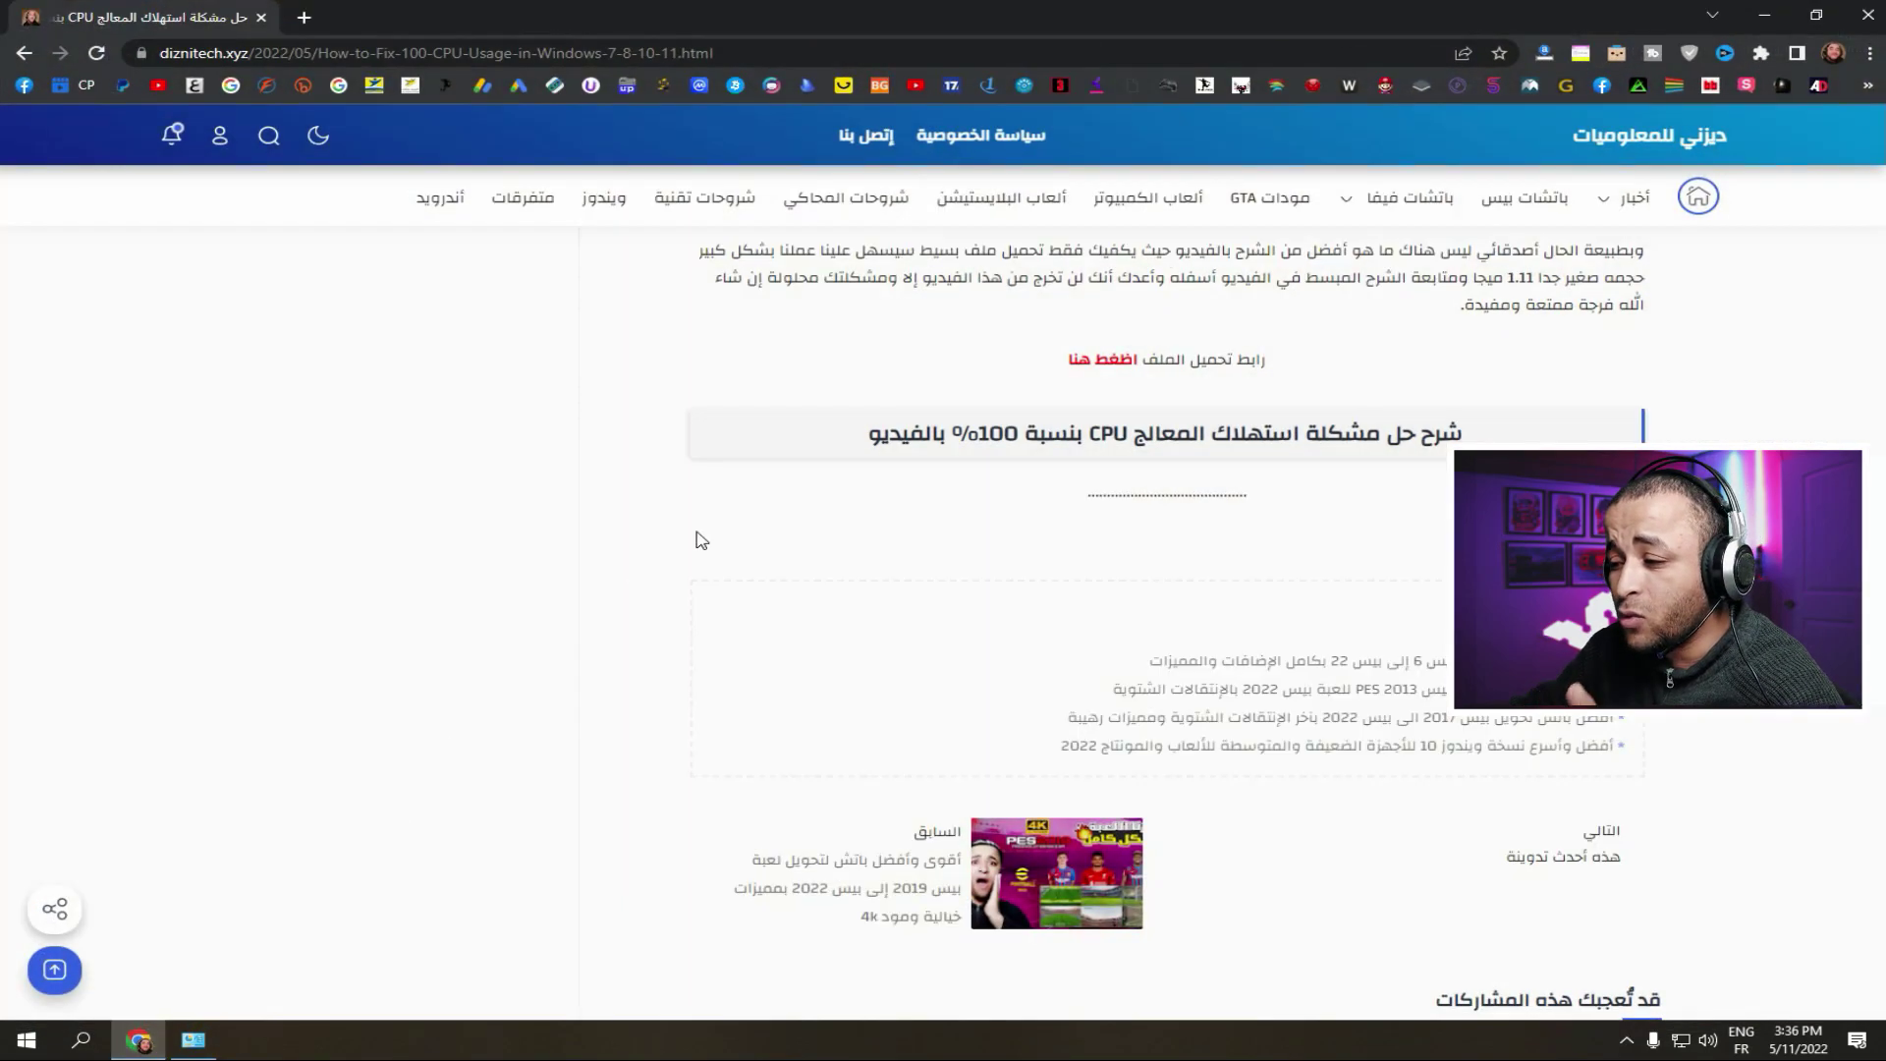
click(1163, 356)
click(1825, 189)
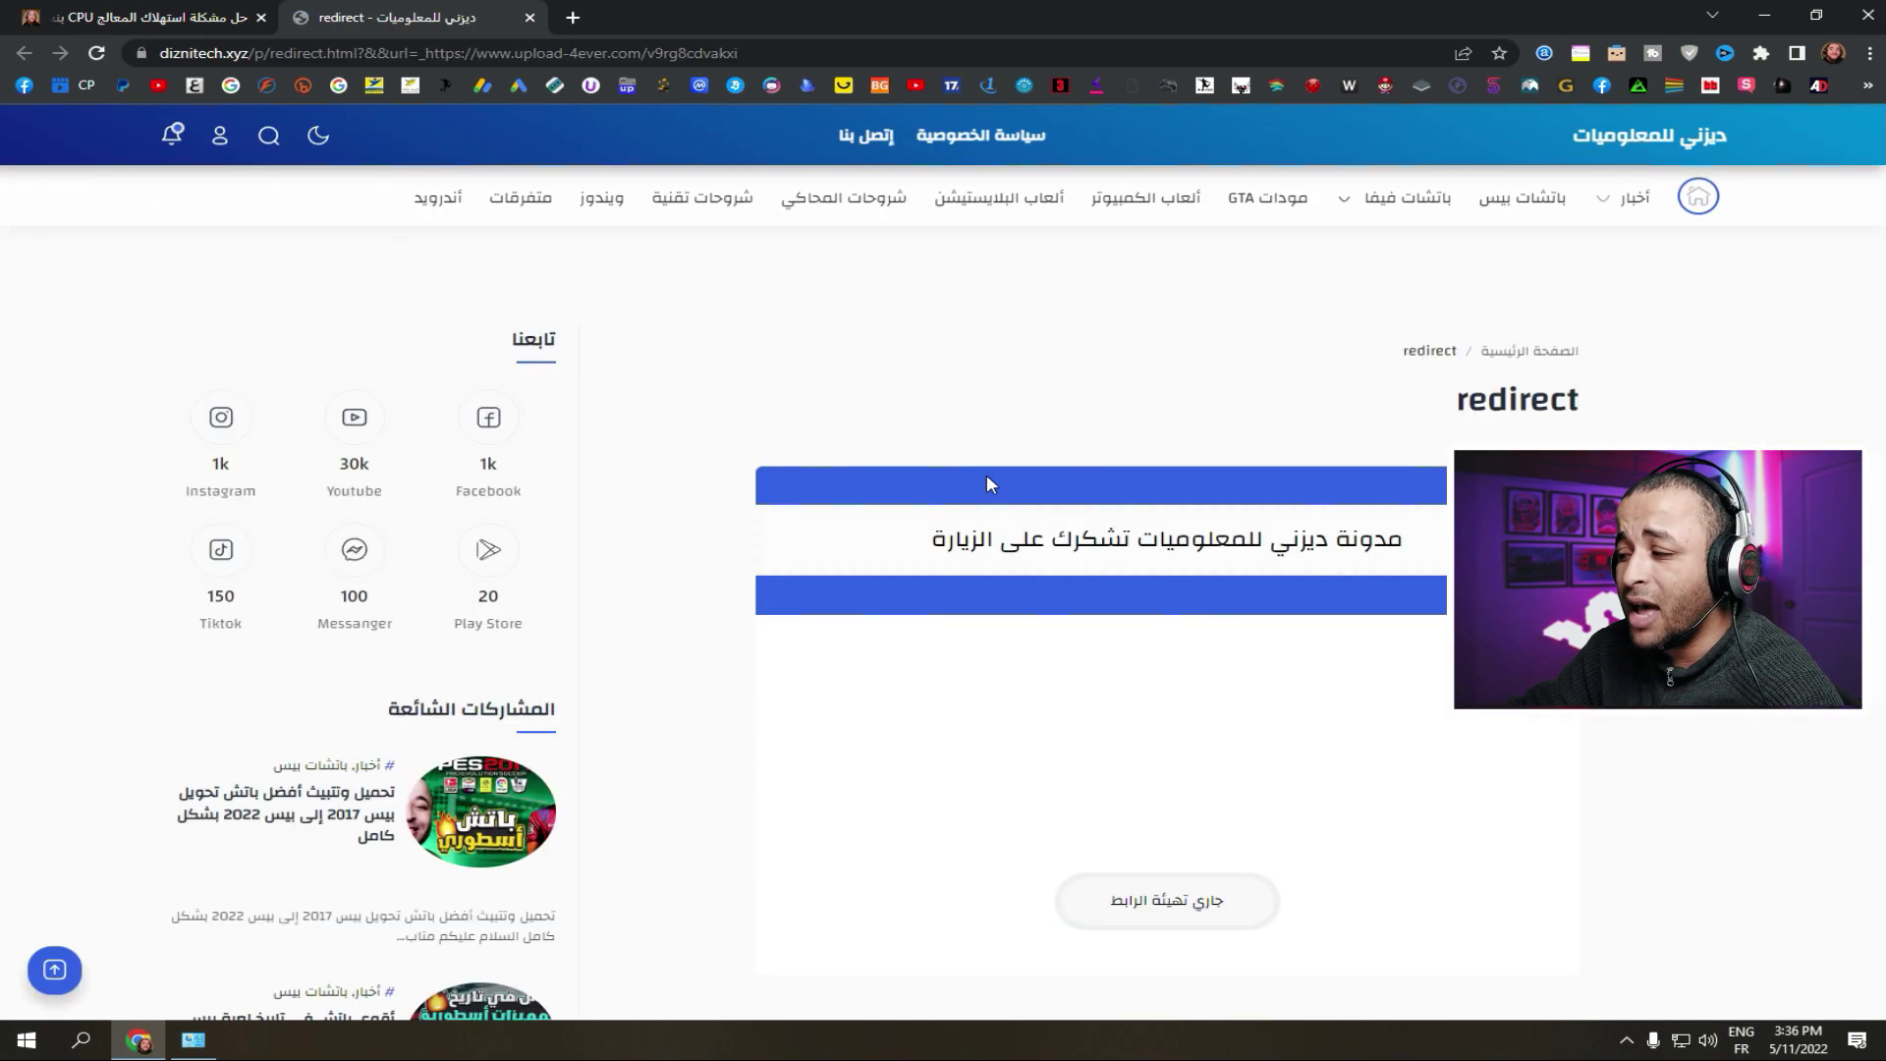
scroll(1081, 491, down, 2)
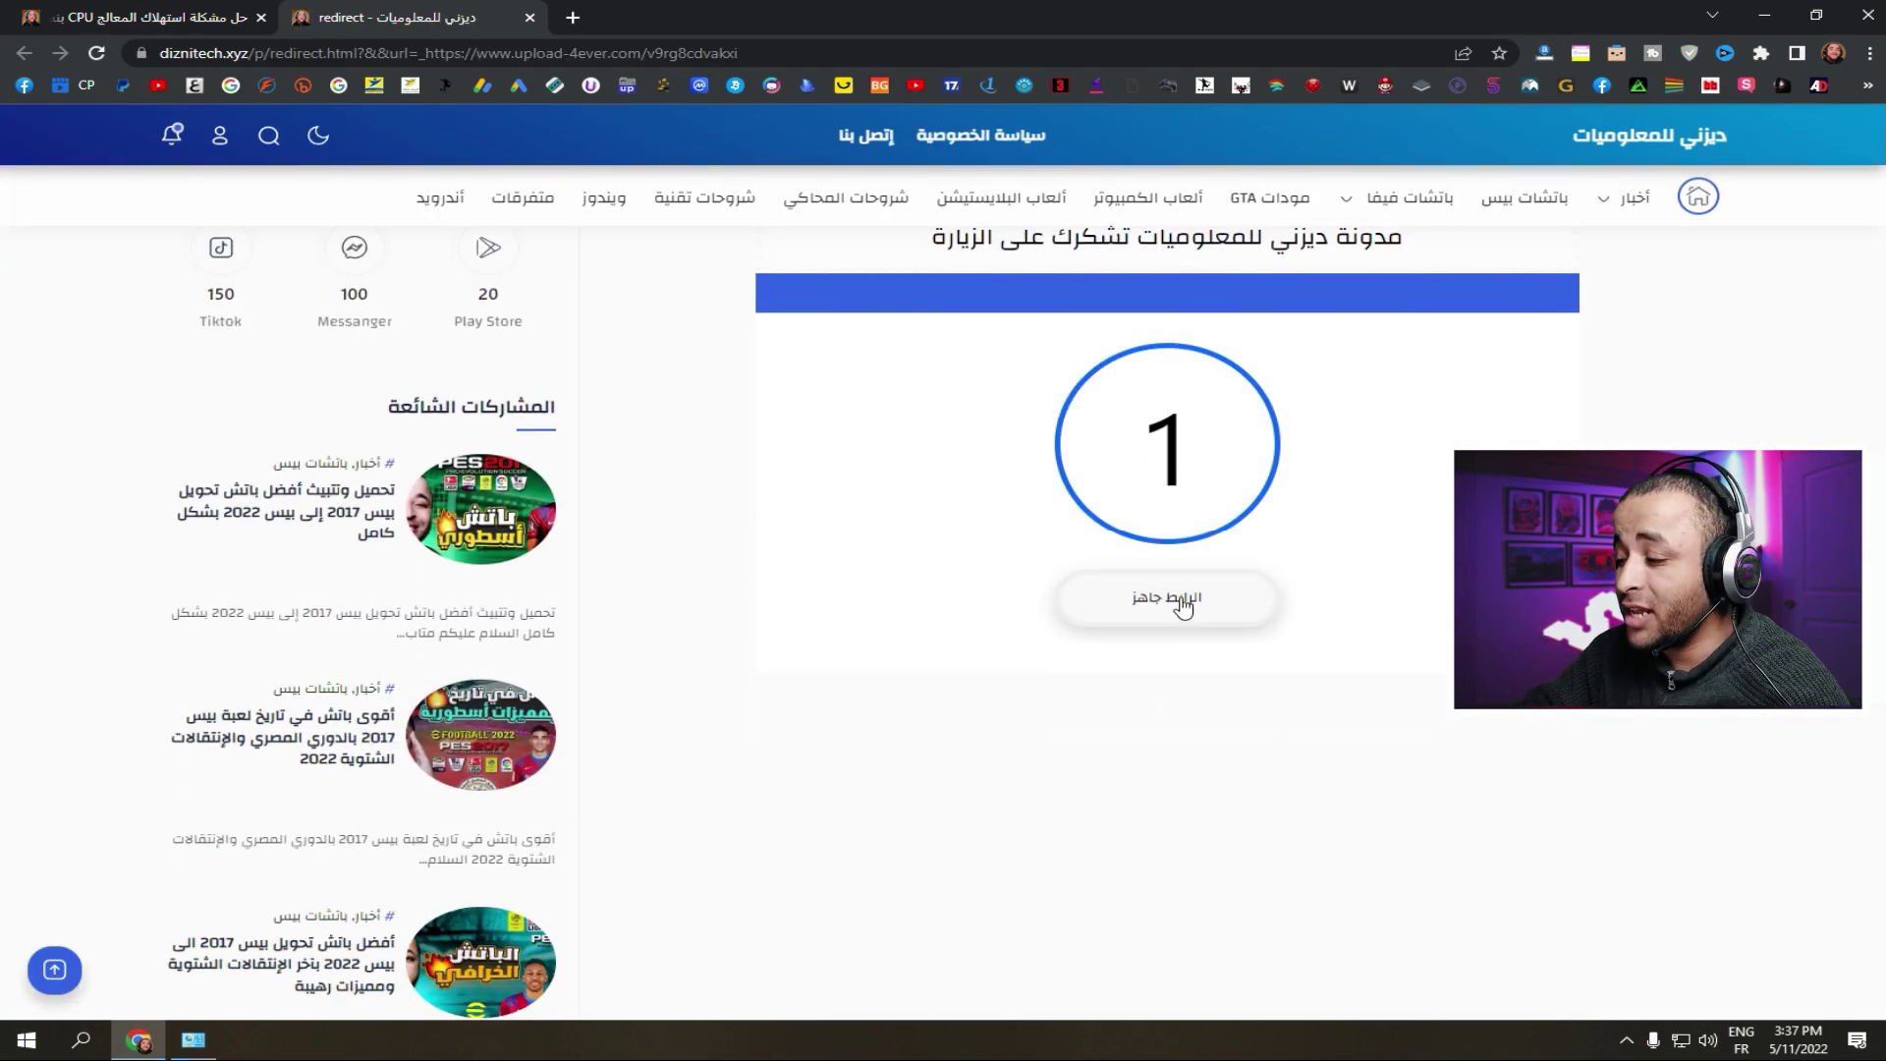
click(1185, 606)
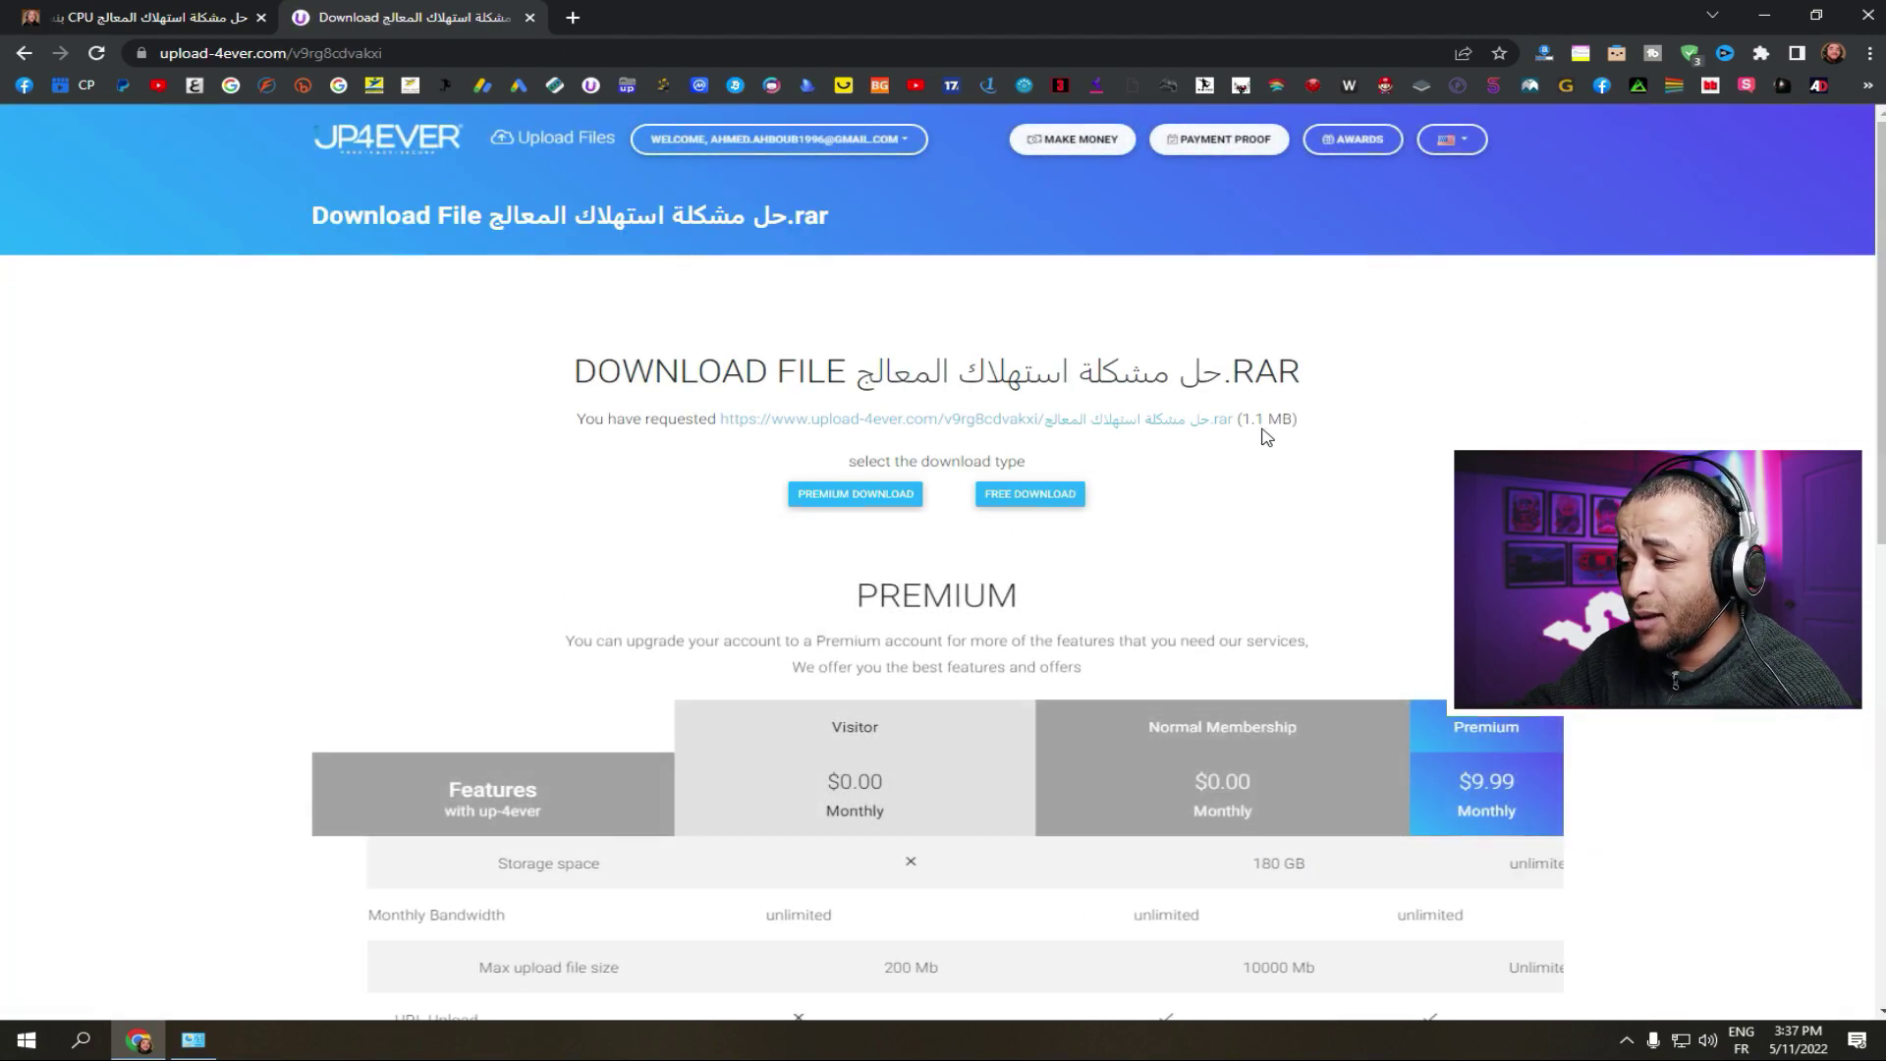
Choose the free download for the RAR file, complete the reCAPTCHA check and minimize the browser.
click(1030, 494)
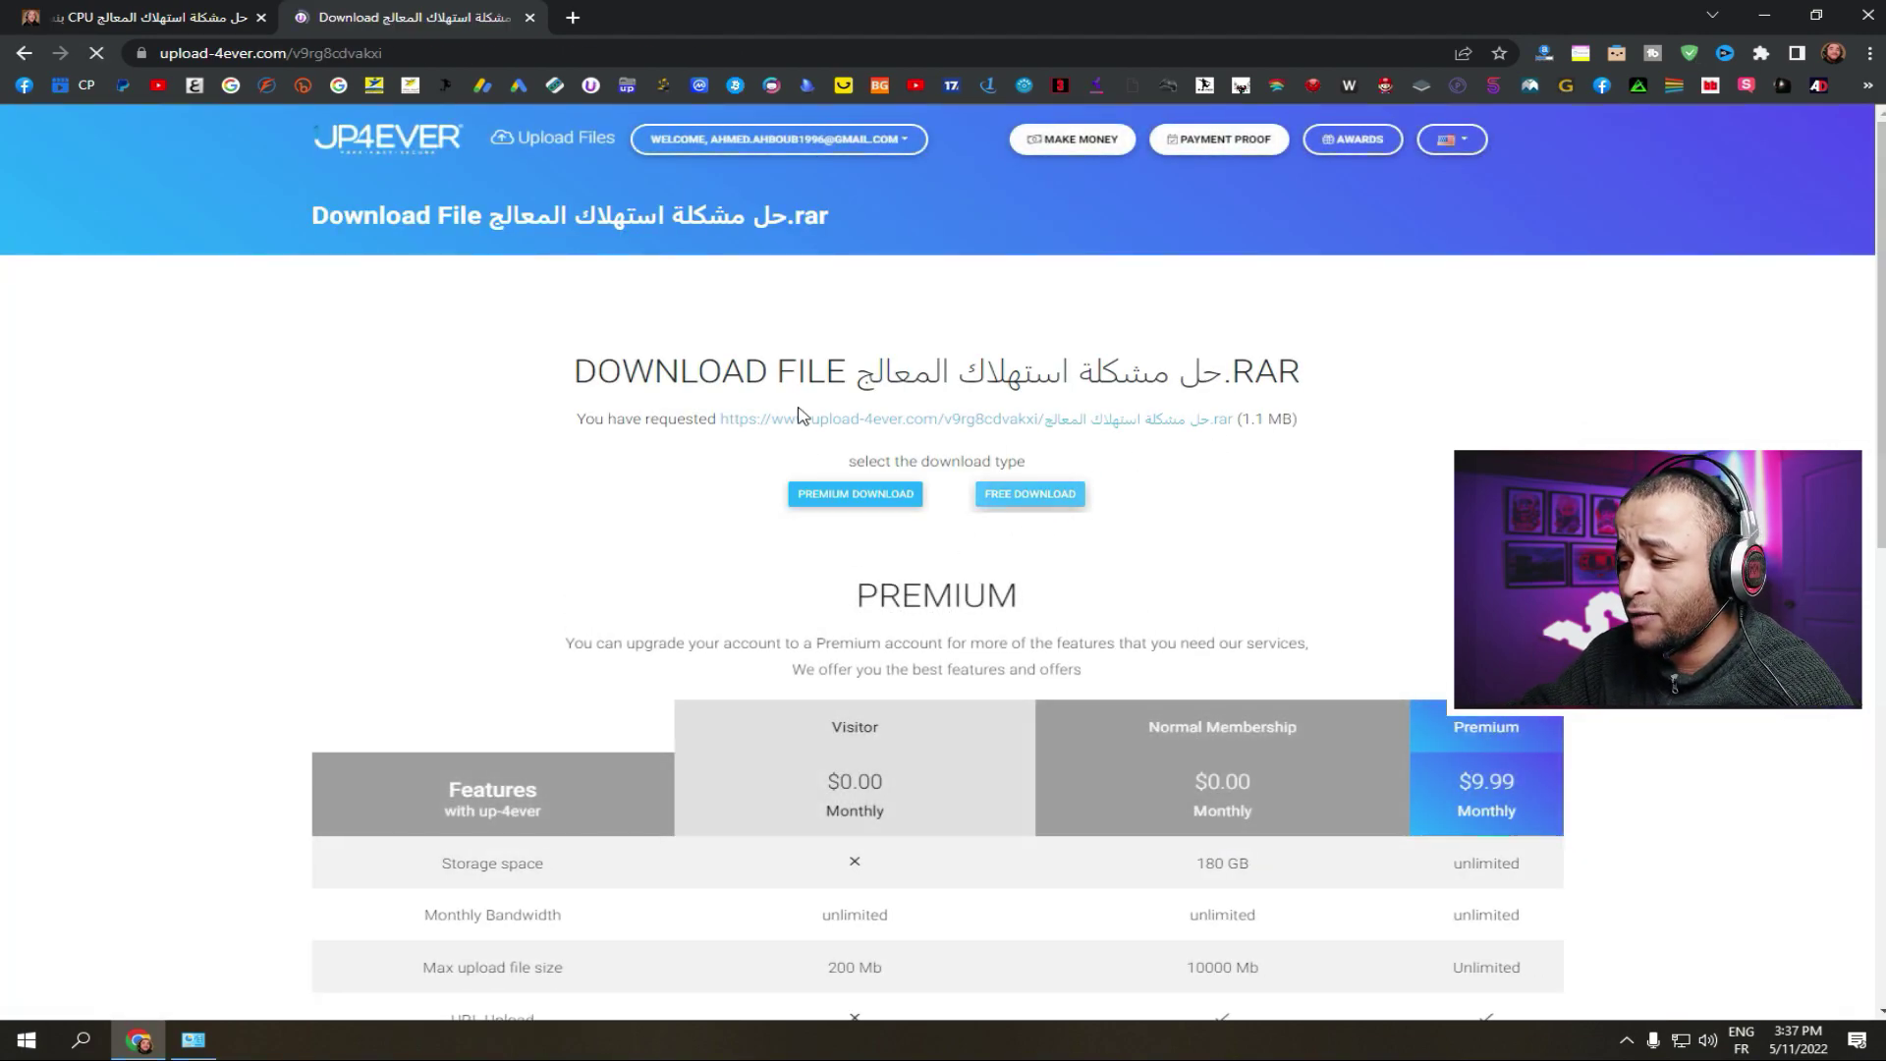
click(797, 615)
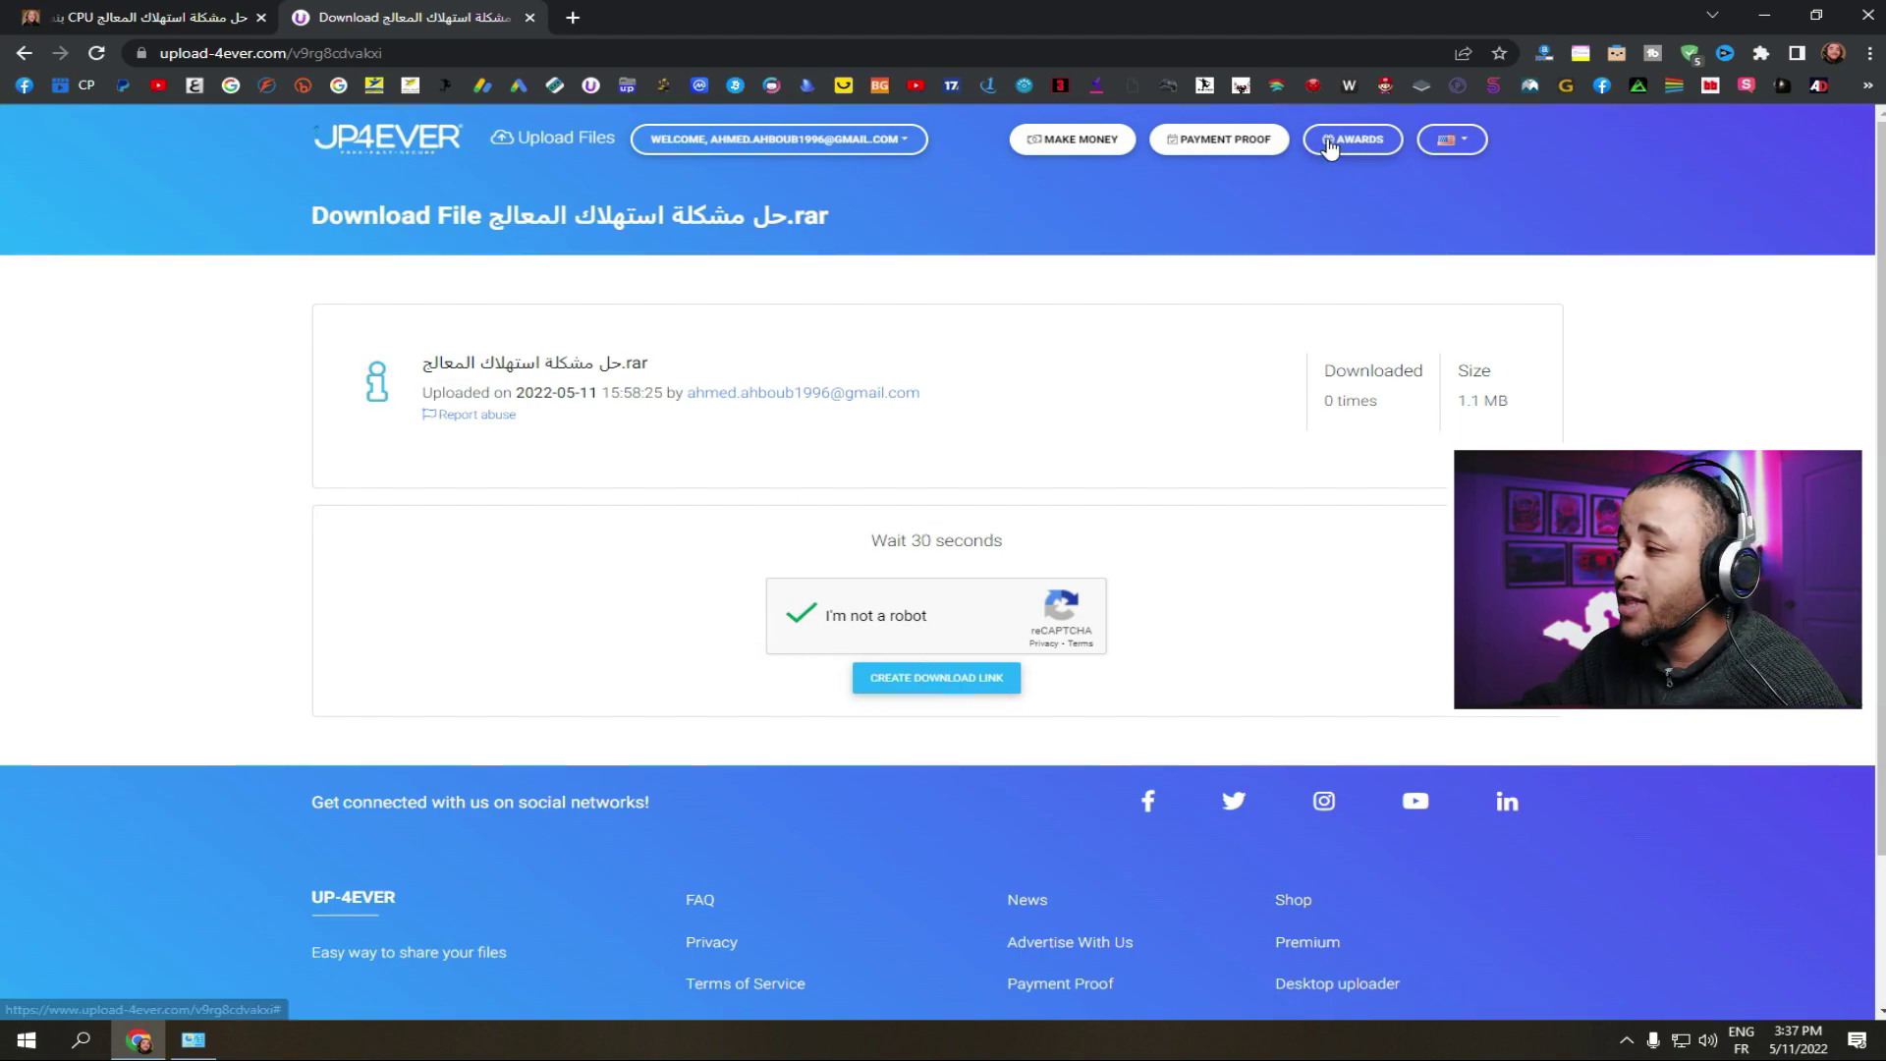
click(1776, 12)
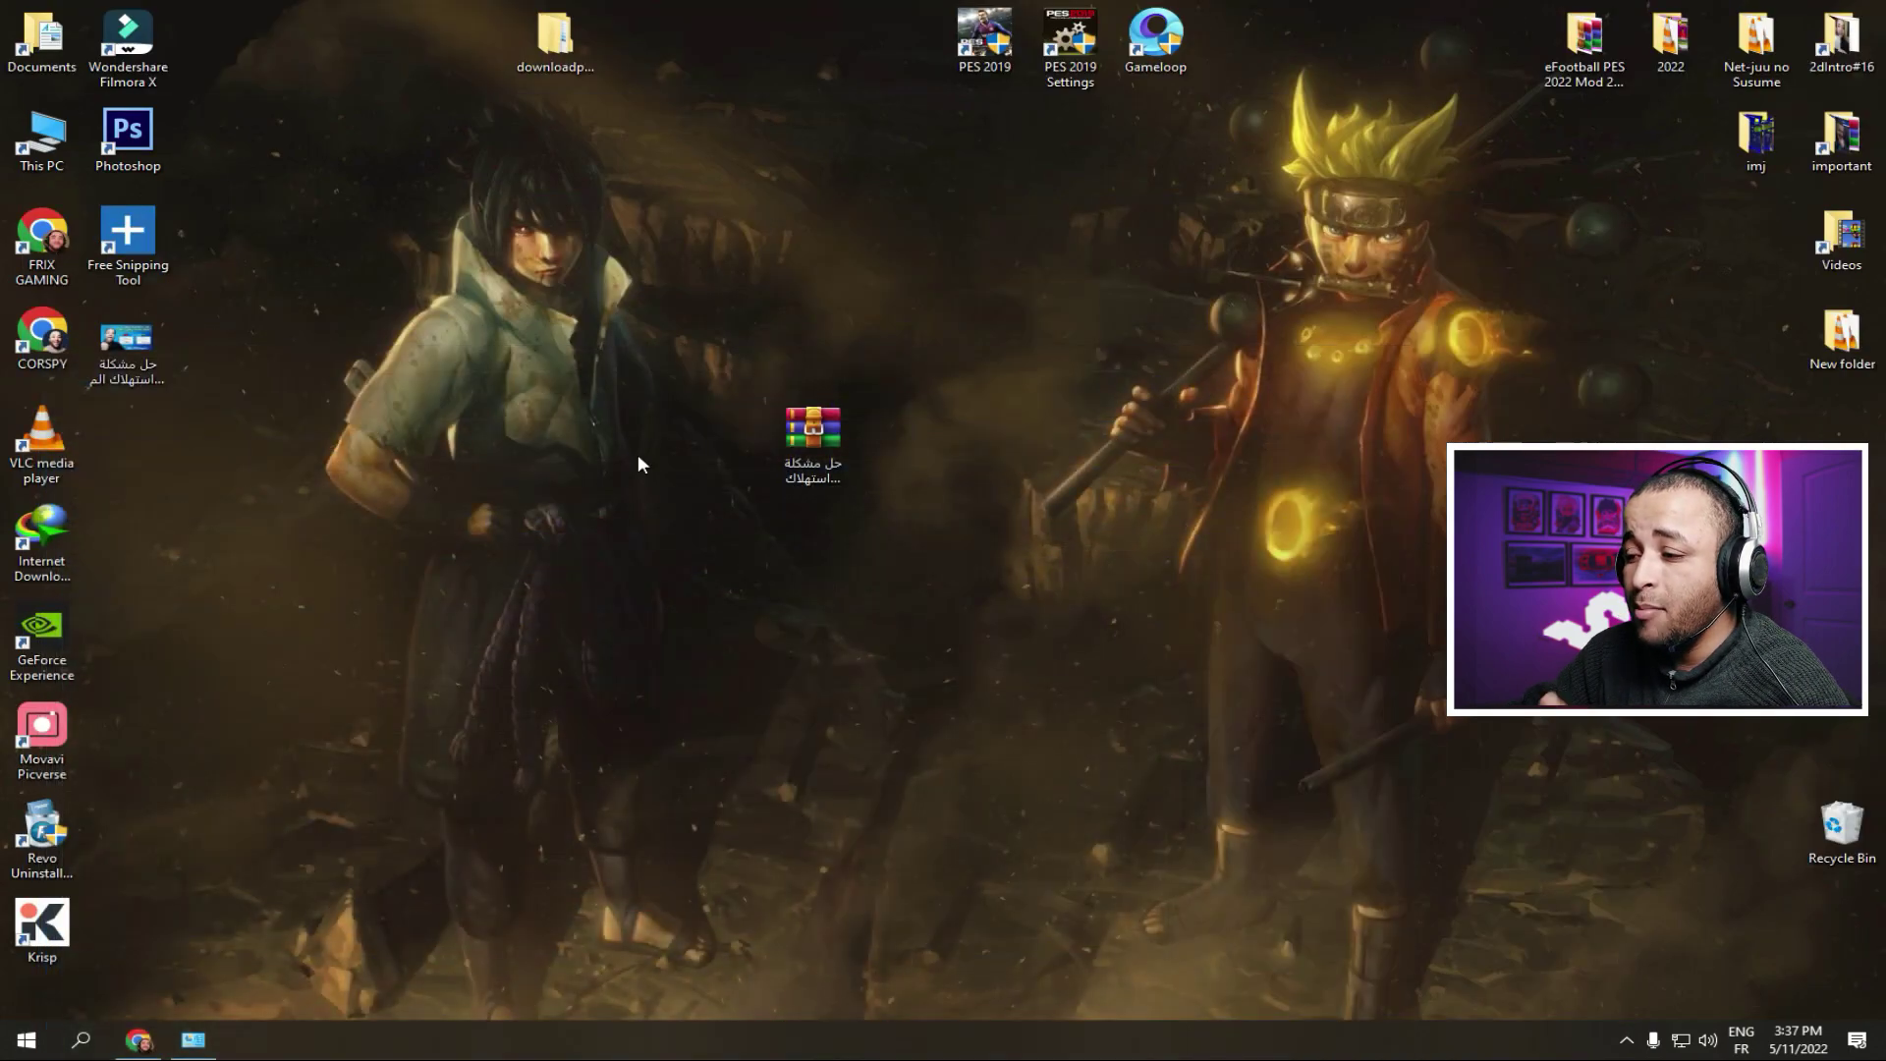
Extract the WinRAR archive on the desktop, place the extracted folder beside it and open that folder.
right_click(831, 440)
click(850, 518)
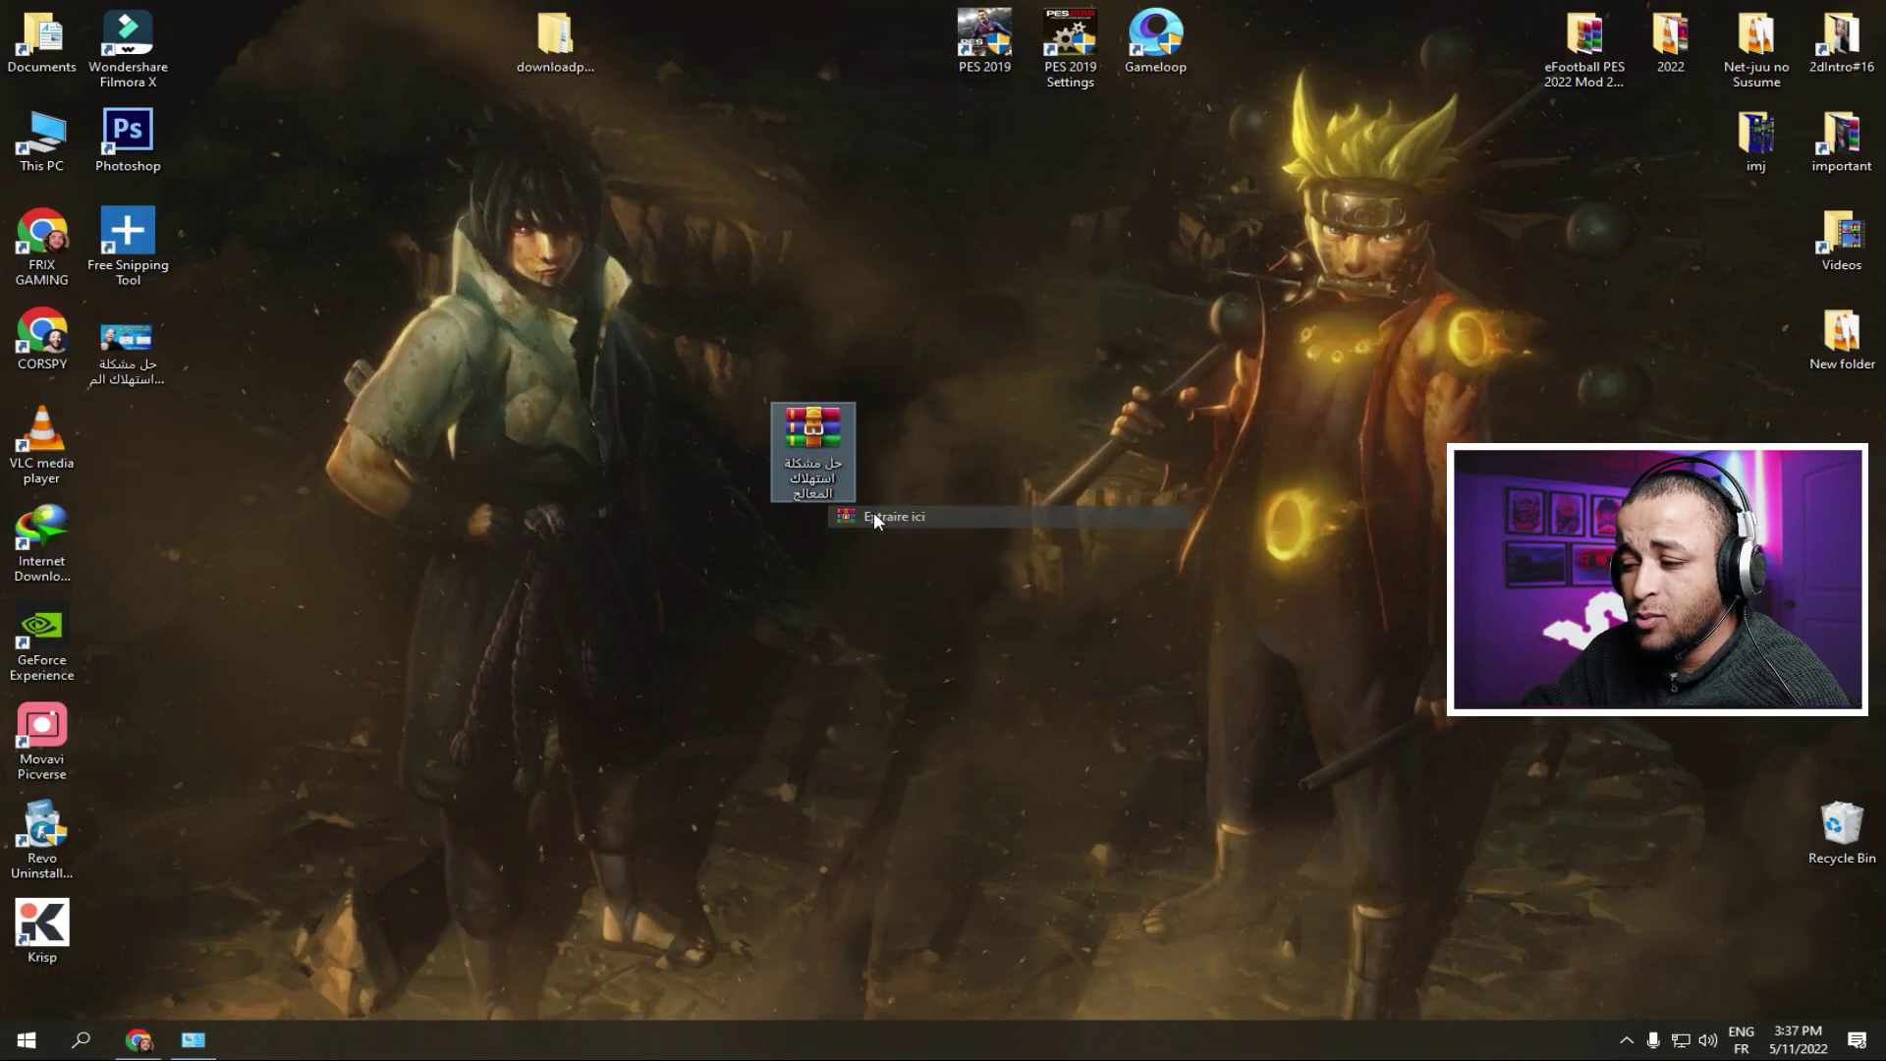
drag(151, 474, 924, 444)
double_click(904, 425)
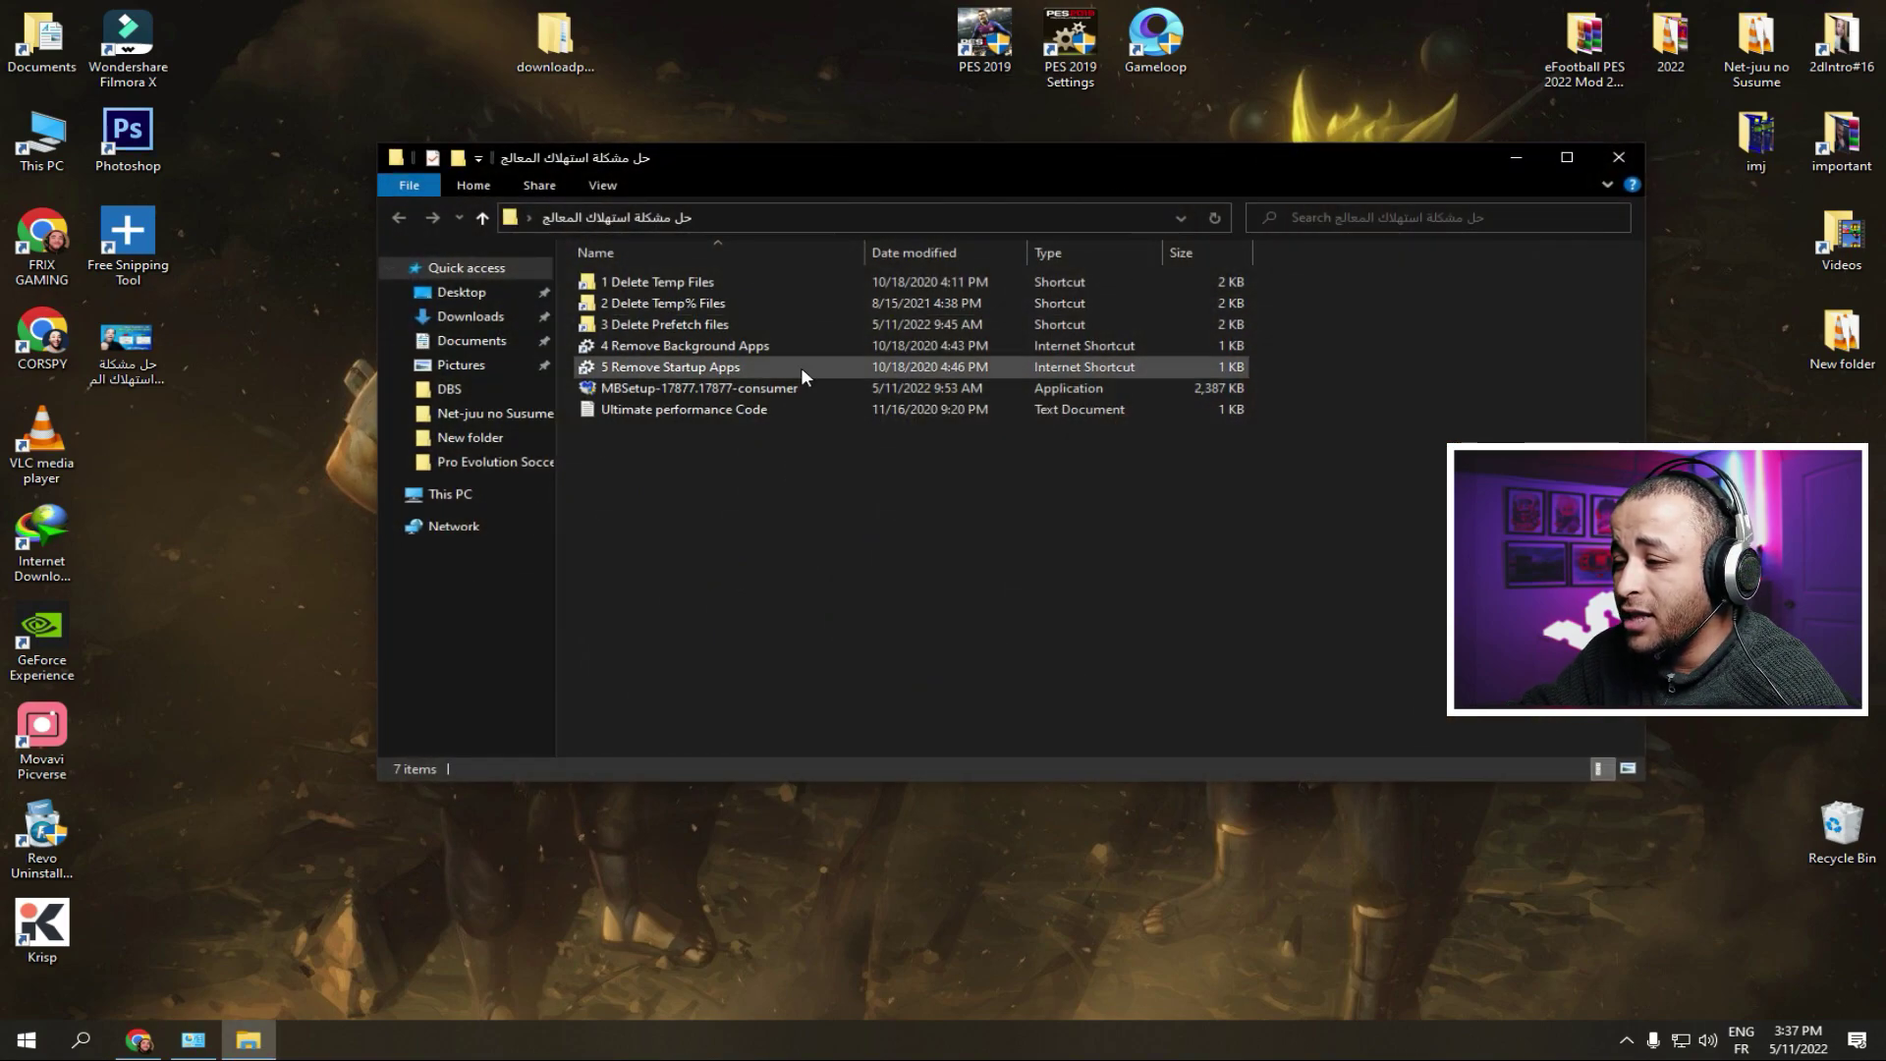
Move the MBSetup-17877.17877-consumer application from the extracted folder to the desktop and close the folder.
drag(747, 538, 696, 548)
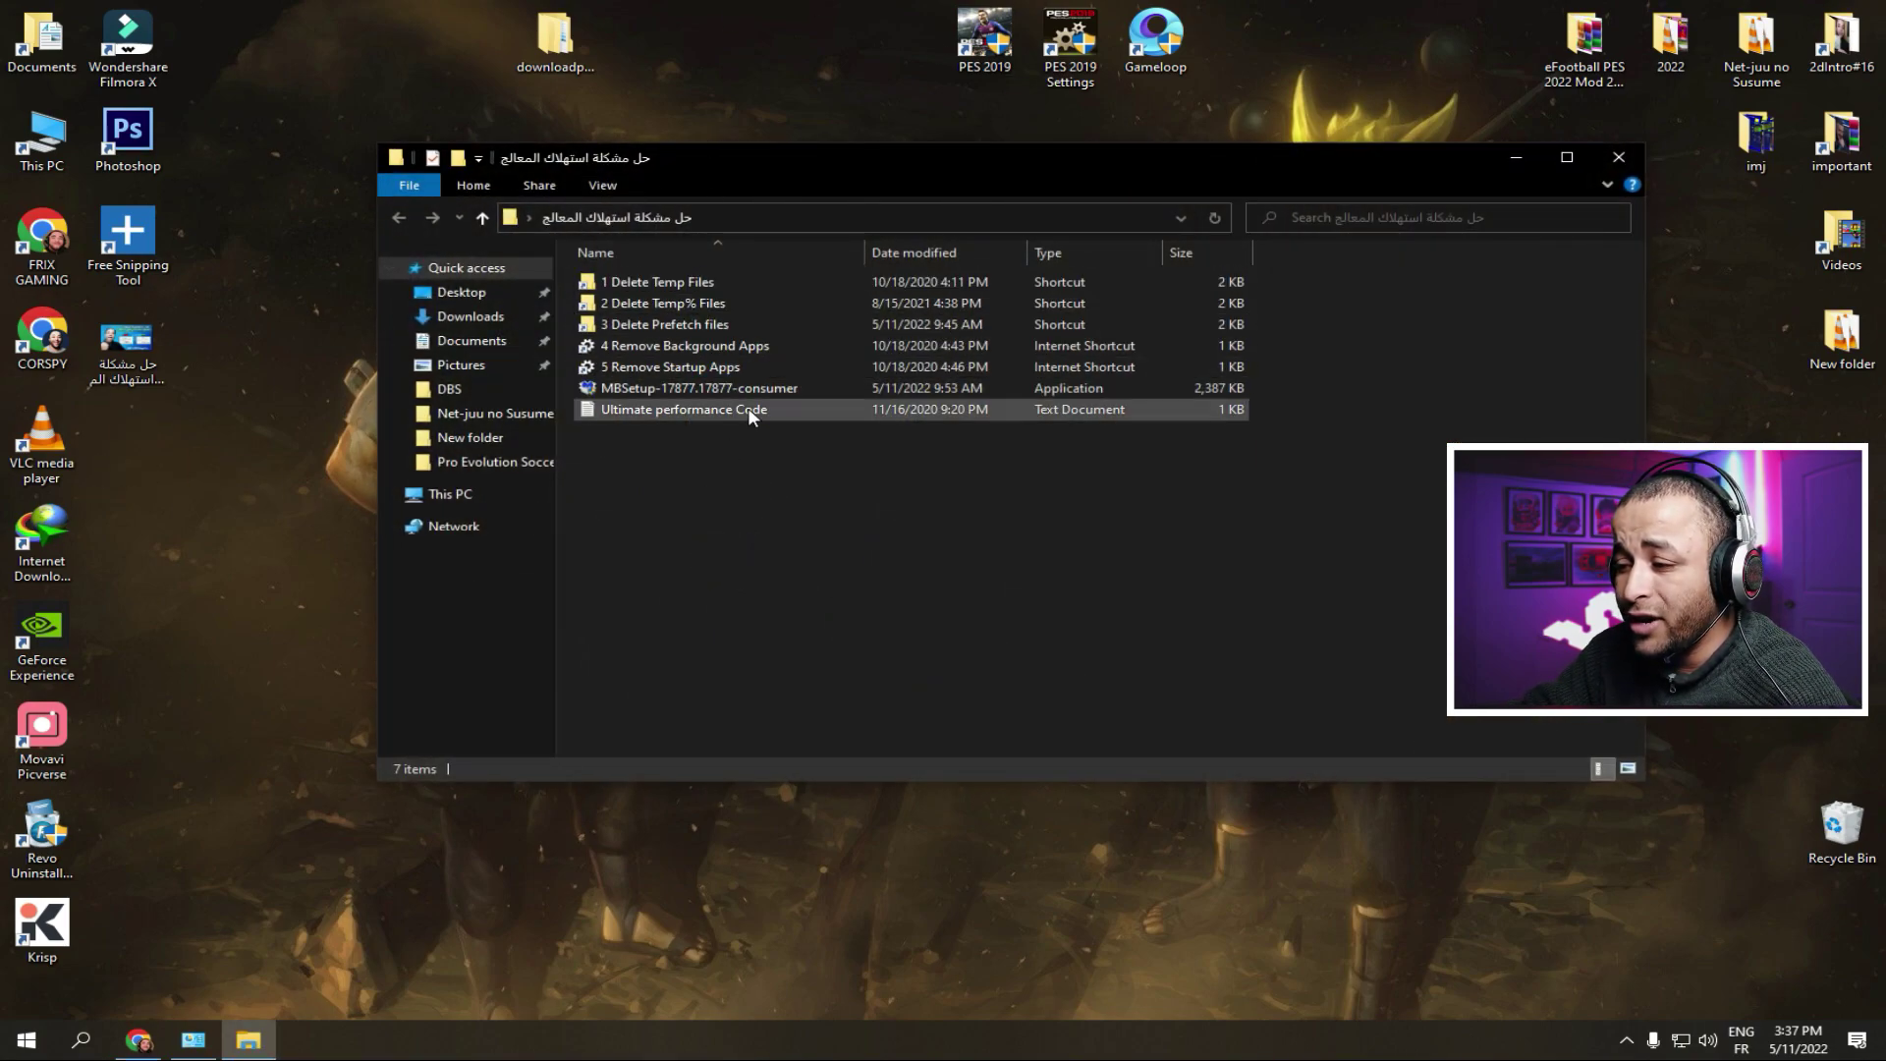
click(681, 390)
drag(681, 390, 128, 463)
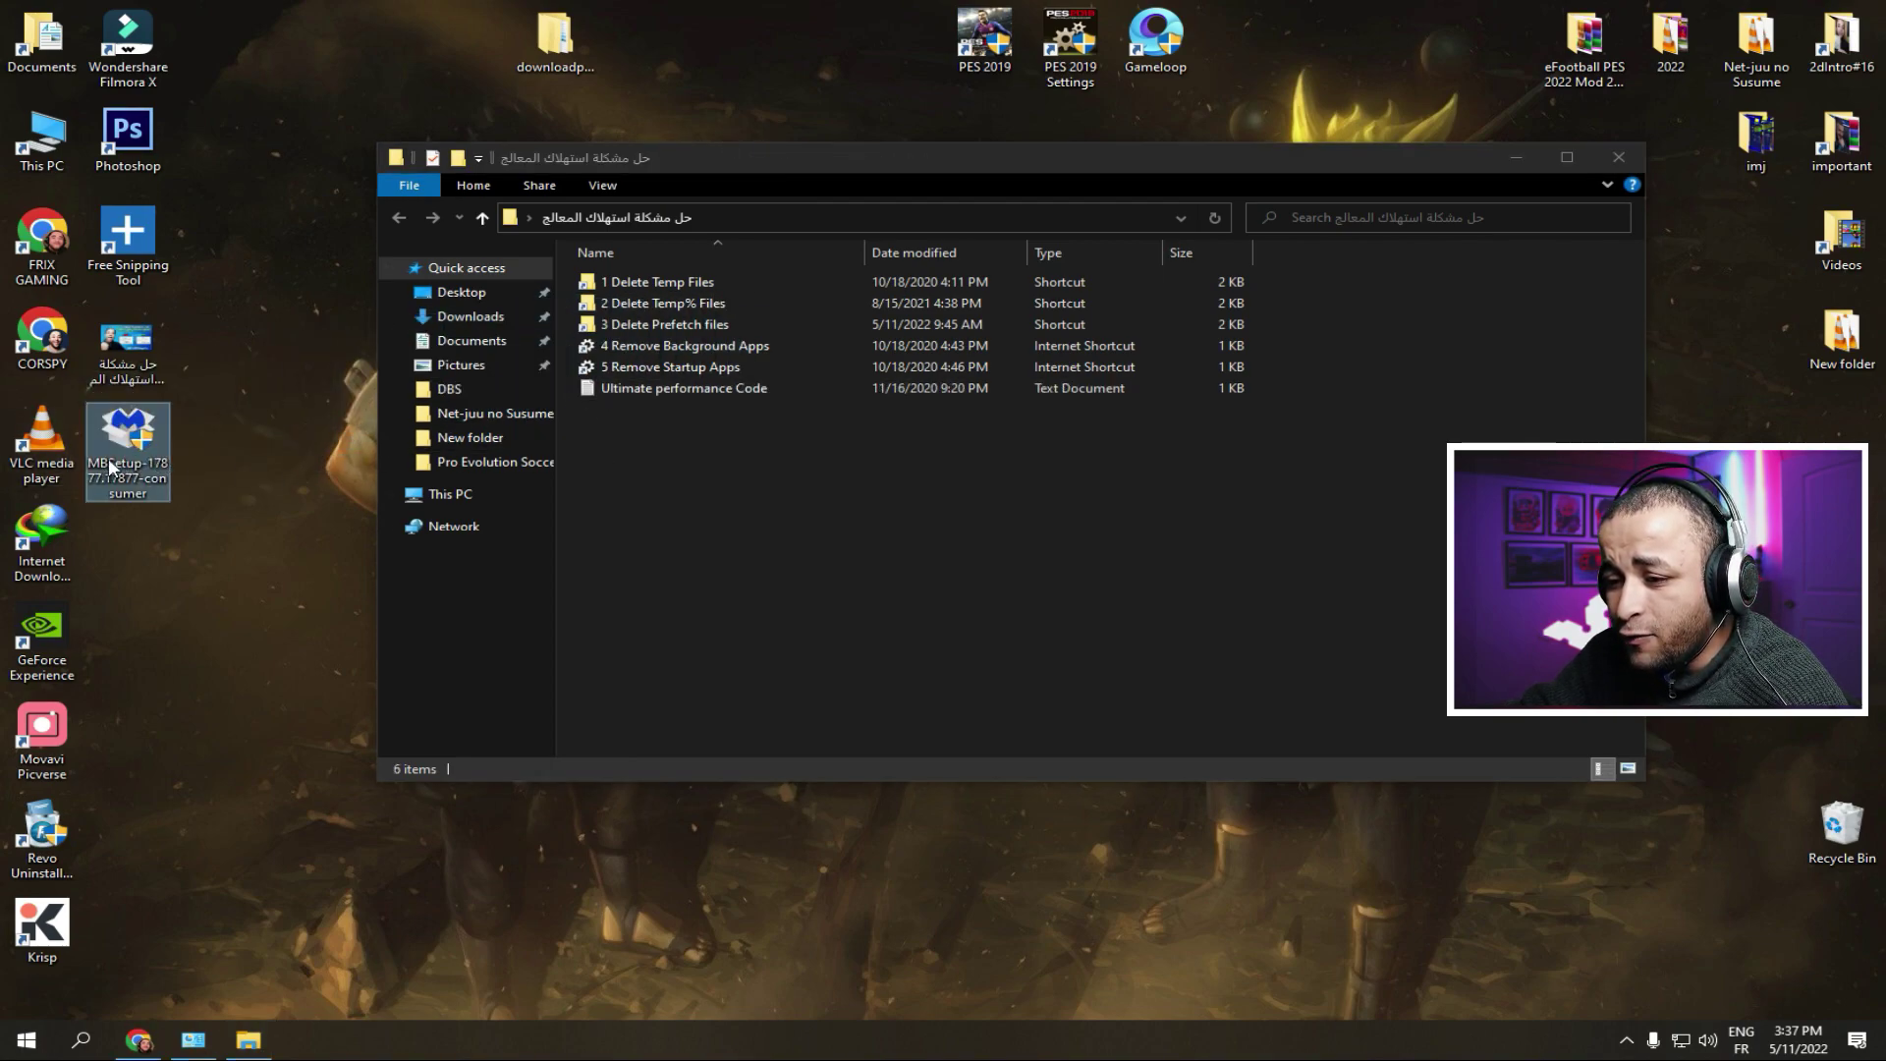
click(1618, 158)
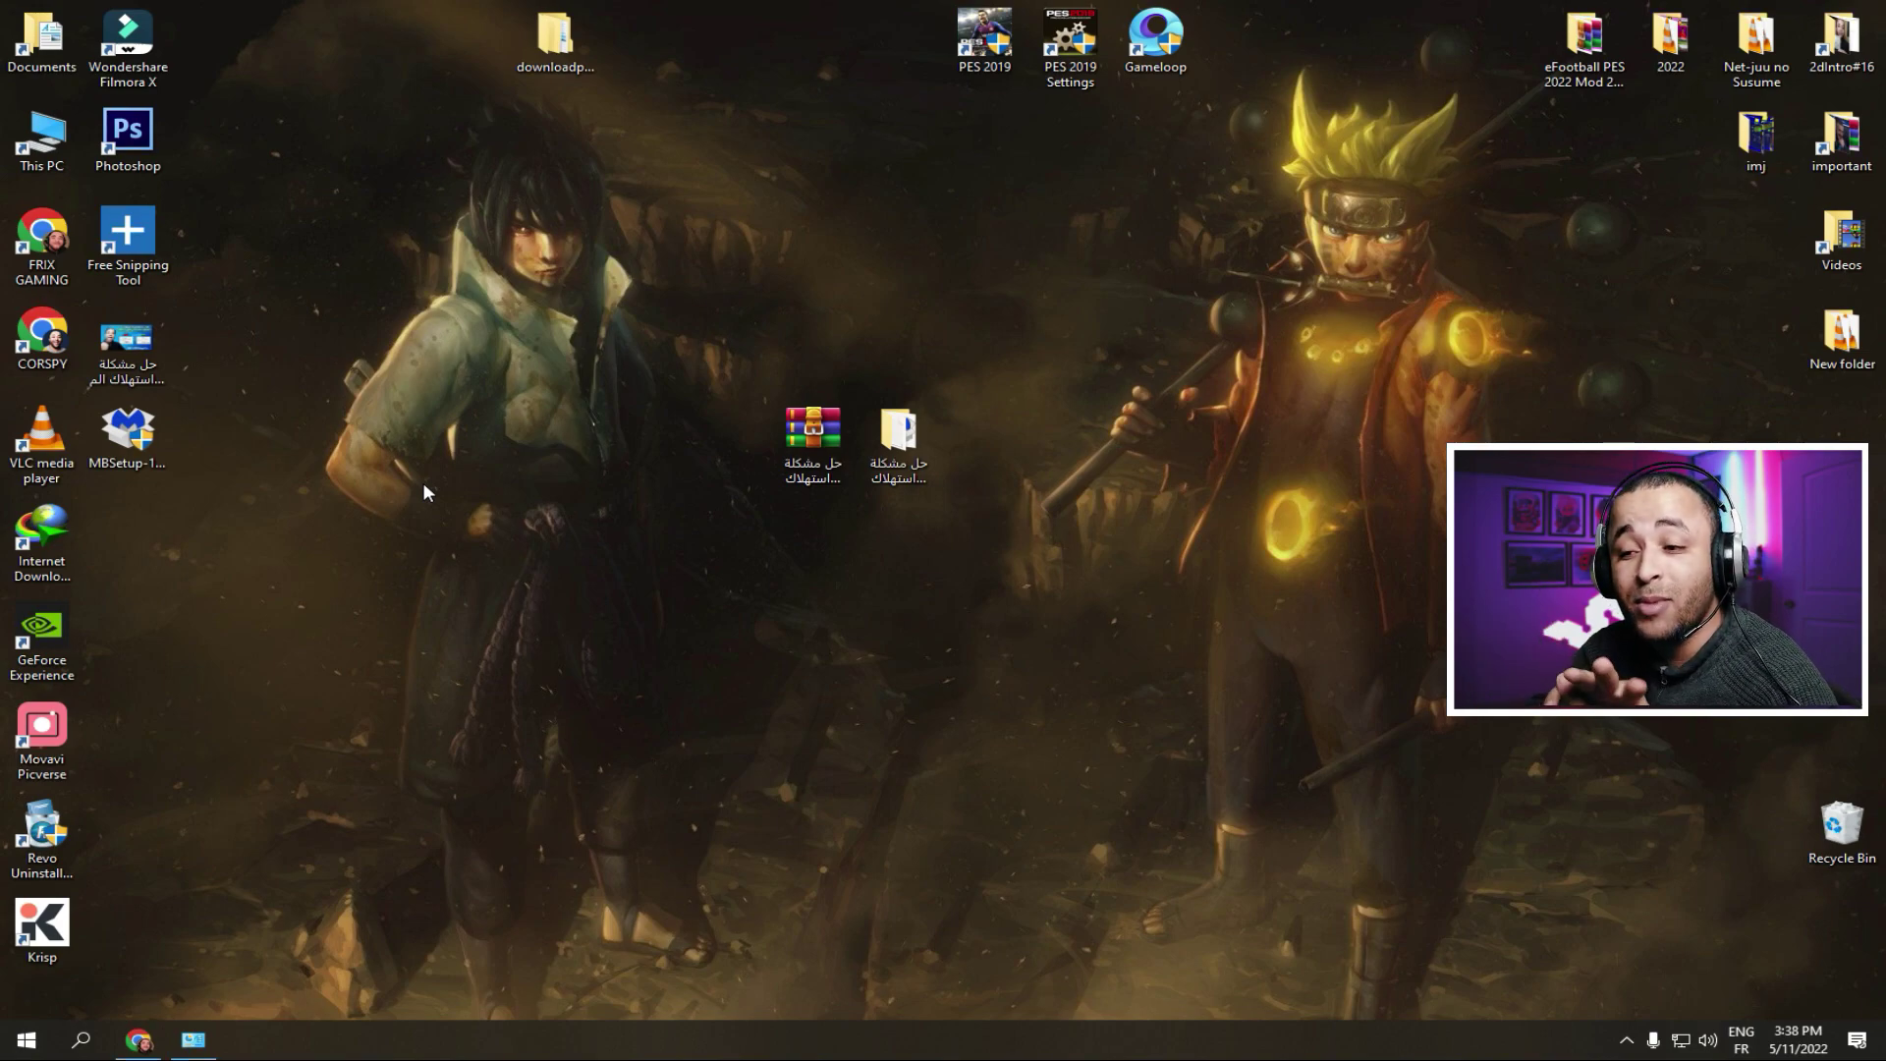
Check the CPU usage of the background processes in Task Manager, close it and refresh the desktop.
right_click(604, 1036)
click(676, 928)
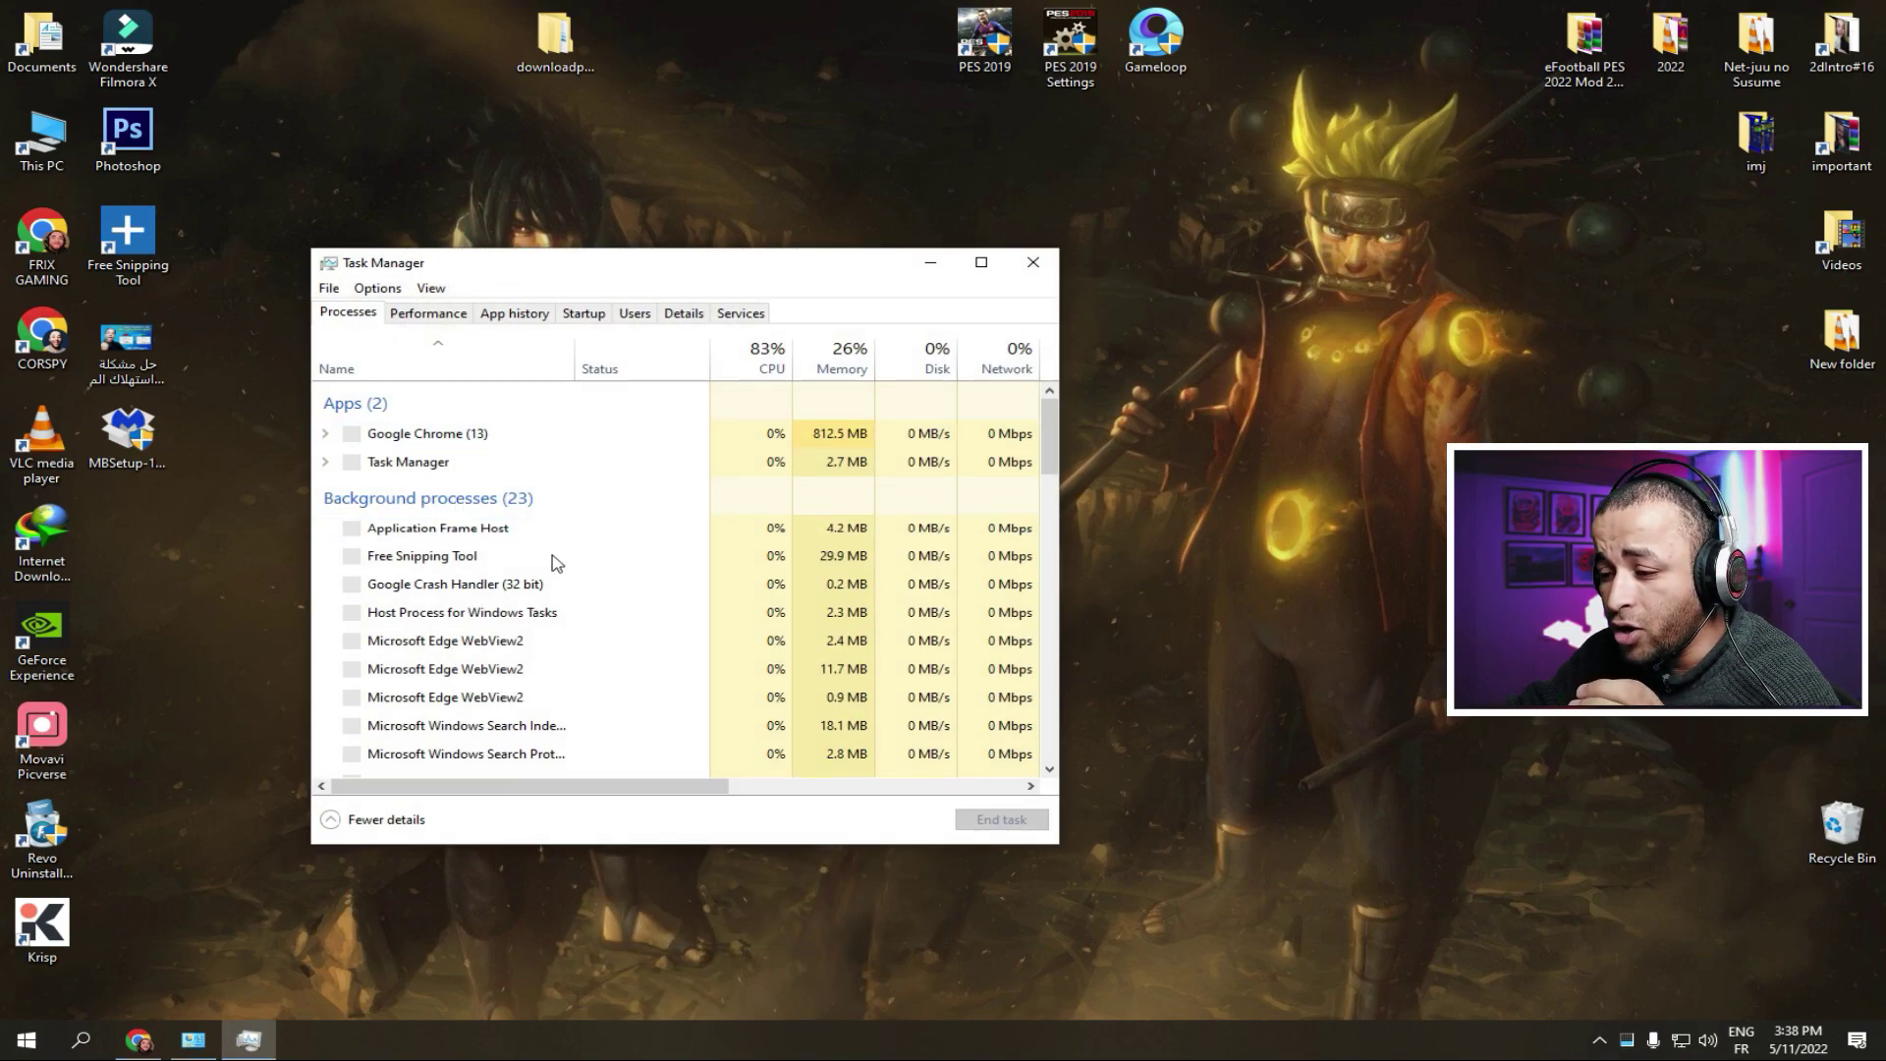
scroll(477, 607, down, 2)
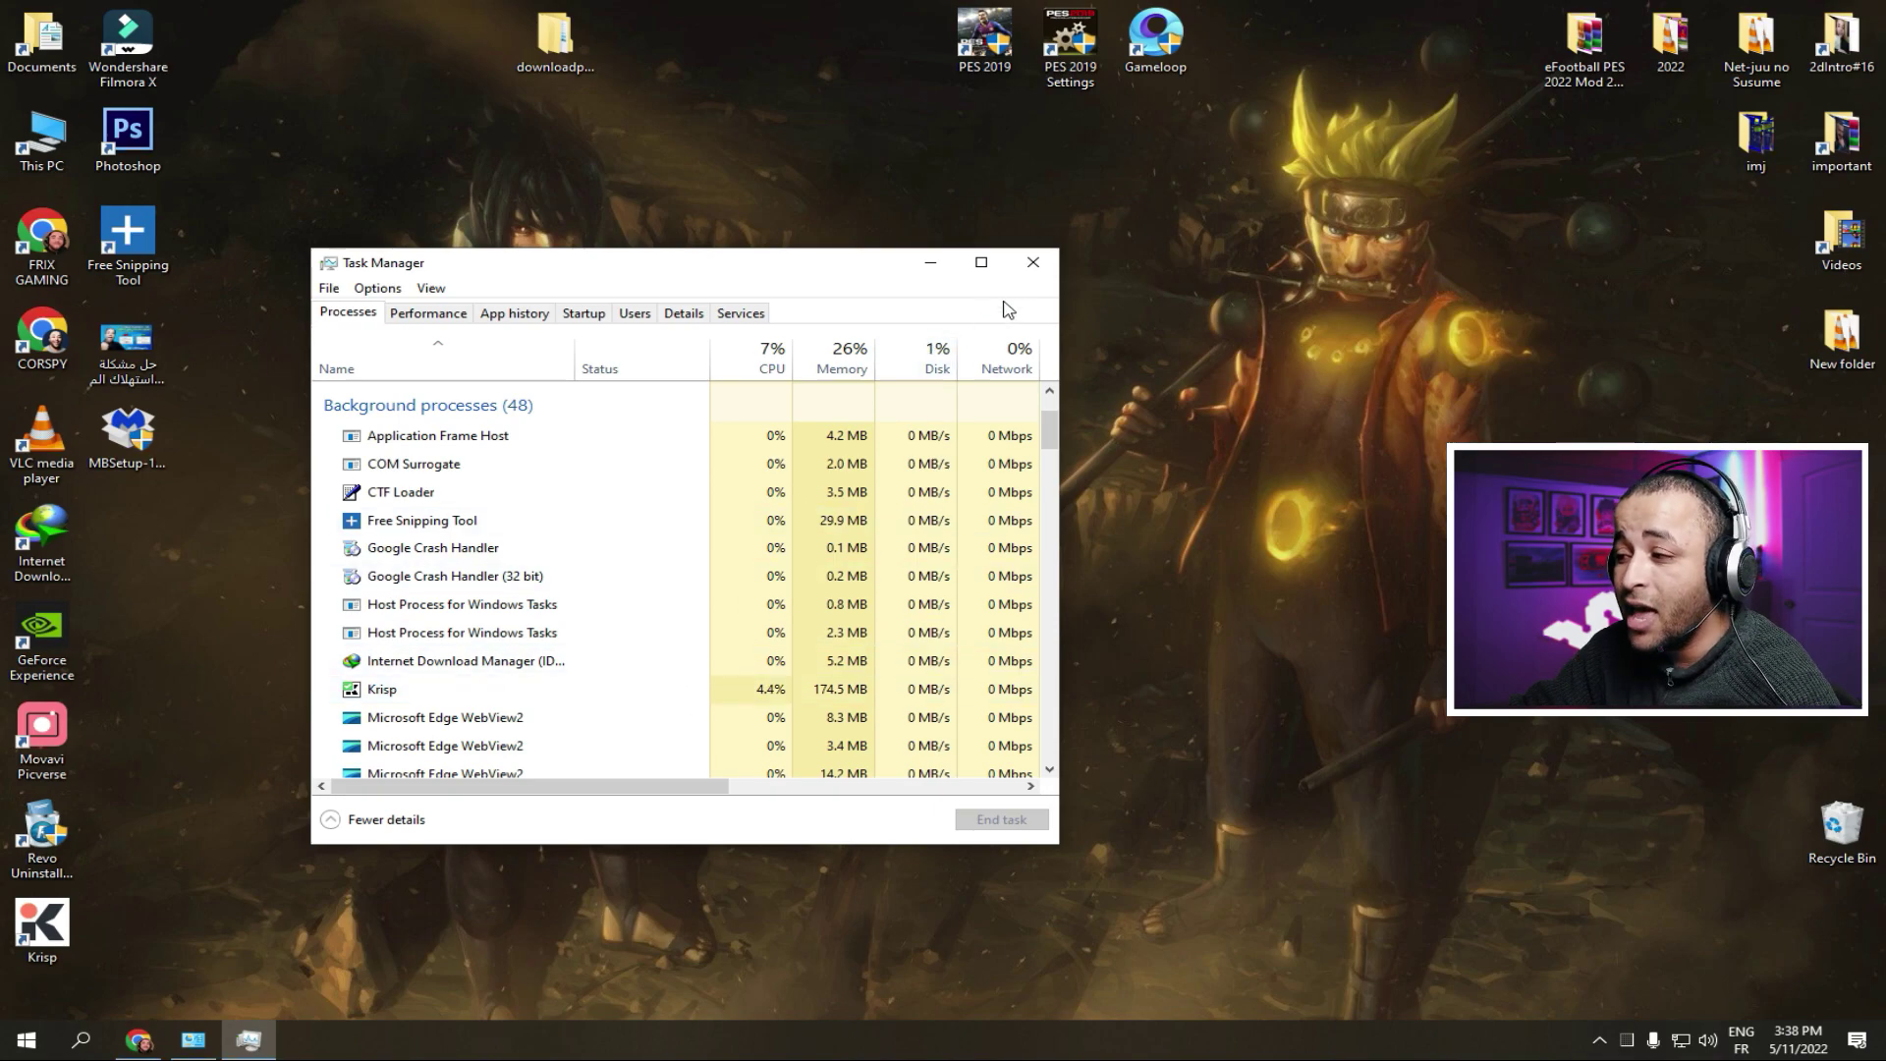
click(1033, 262)
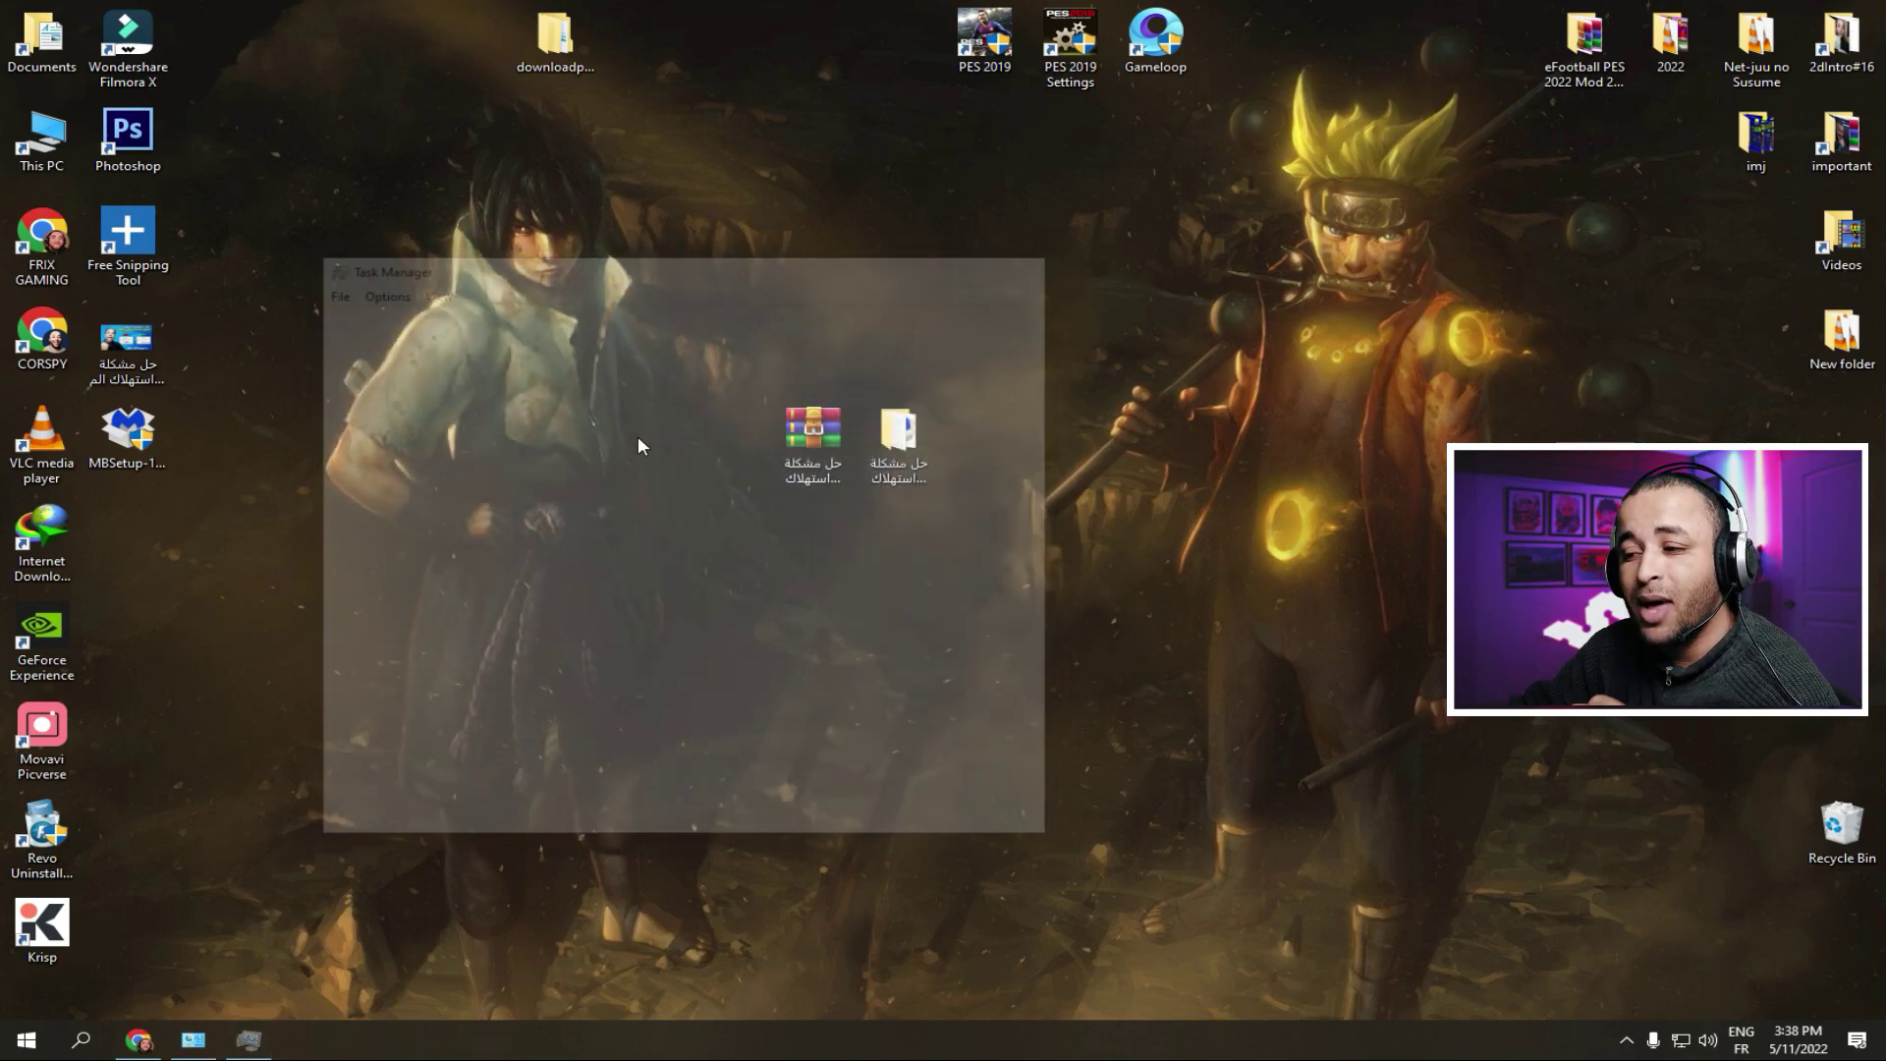
right_click(439, 475)
click(455, 533)
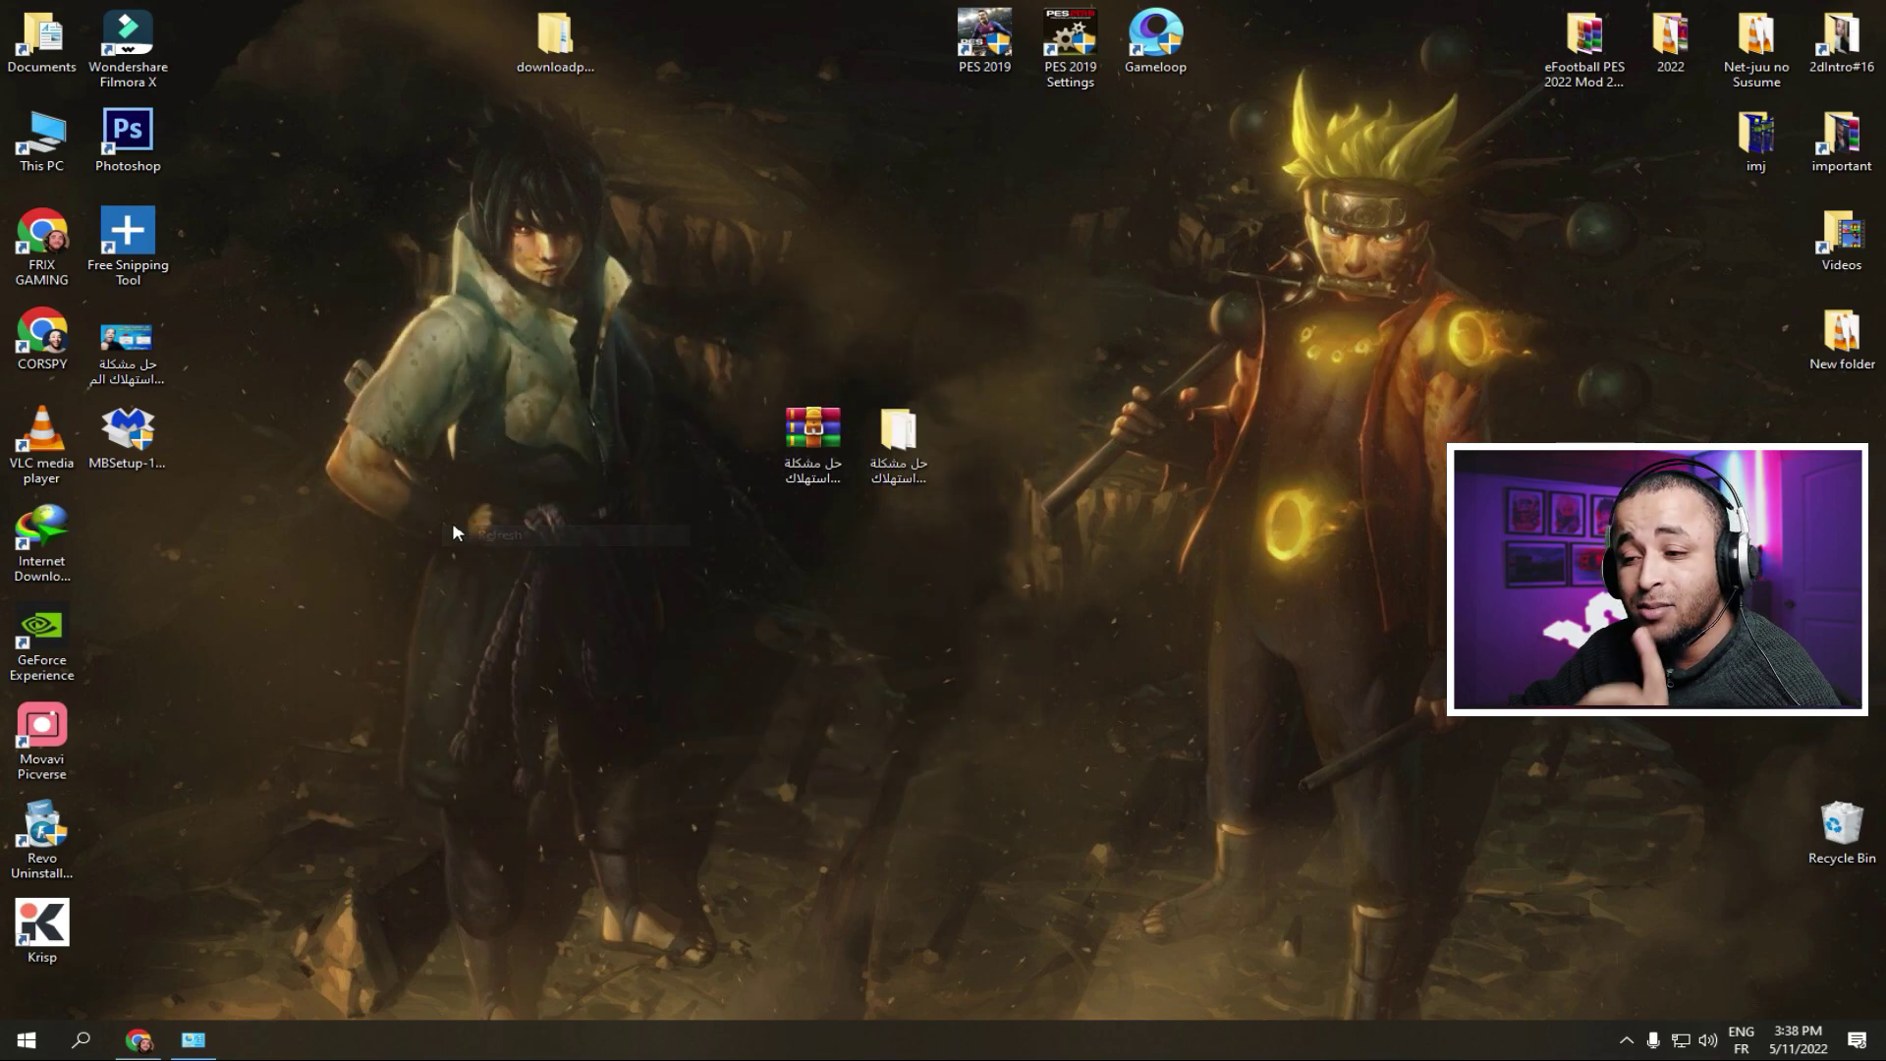
Run the MBSetup installer from the desktop and install Malwarebytes for Me or my family, skipping Browser Guard.
click(128, 432)
key(Return)
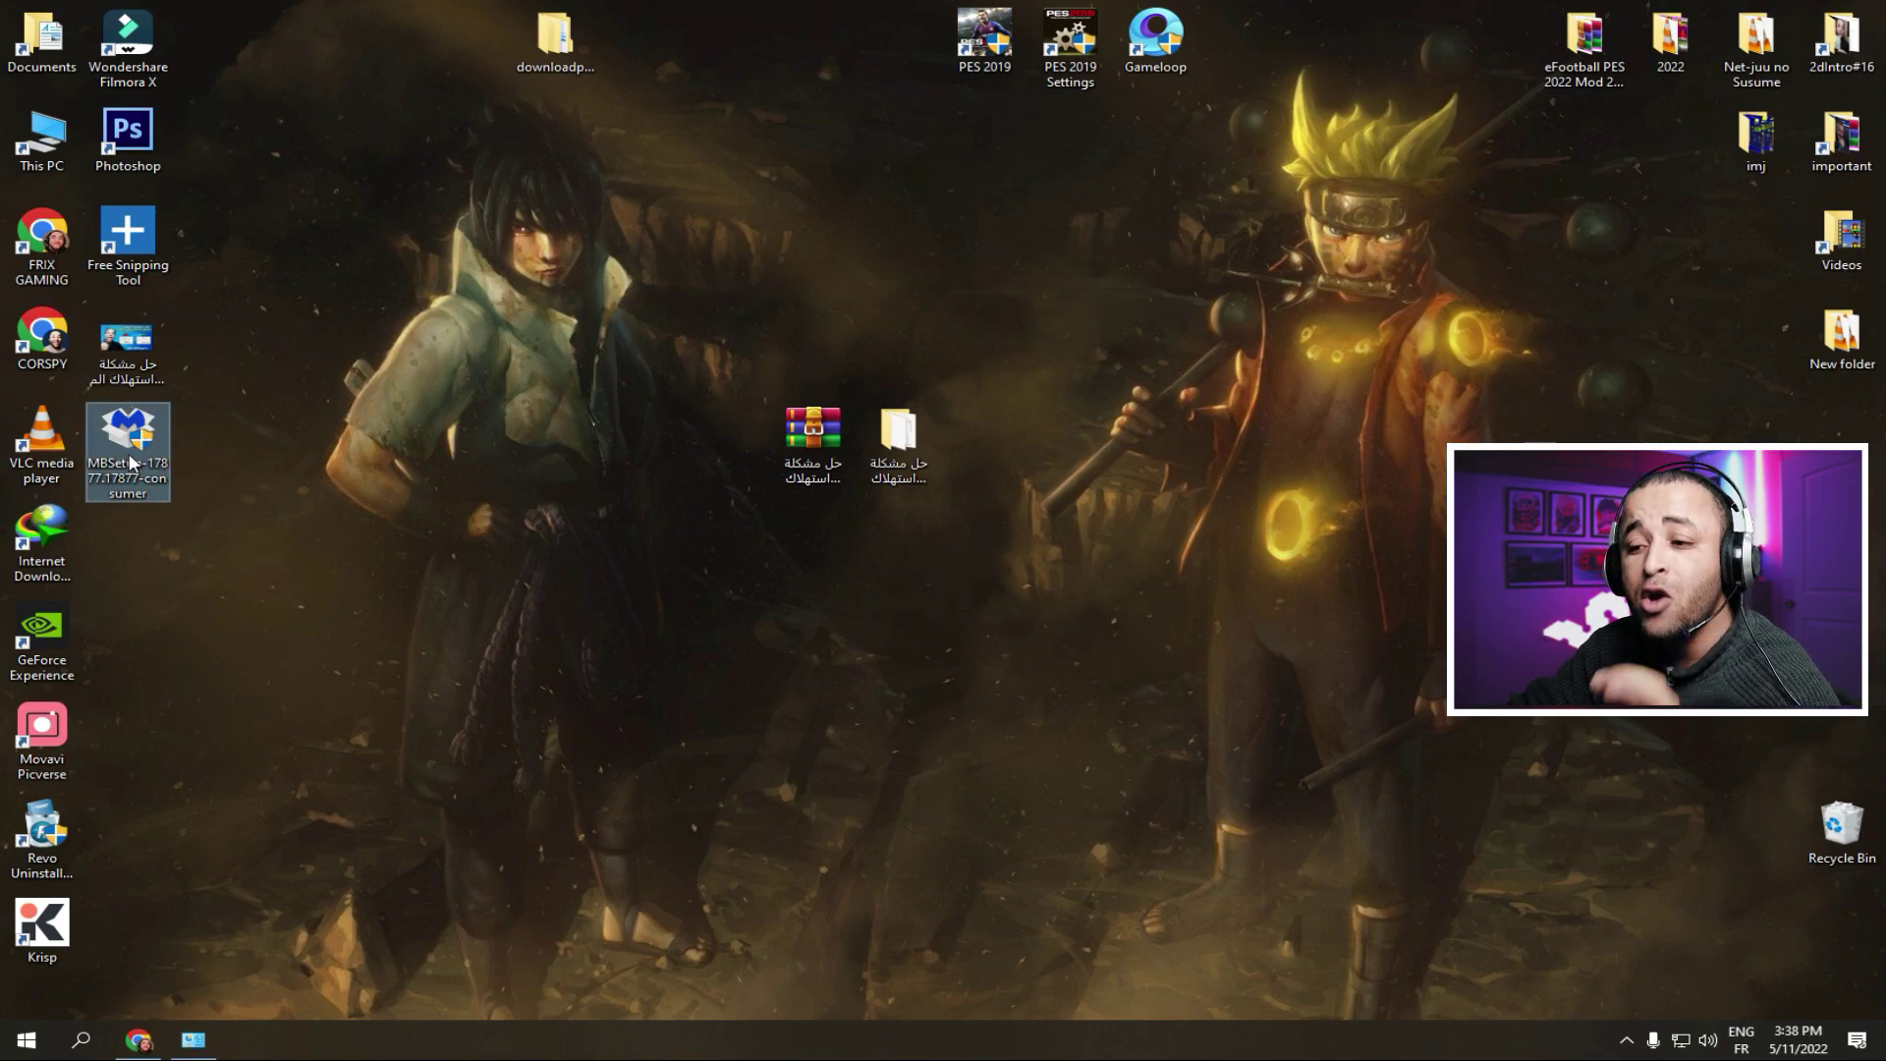
key(alt+y)
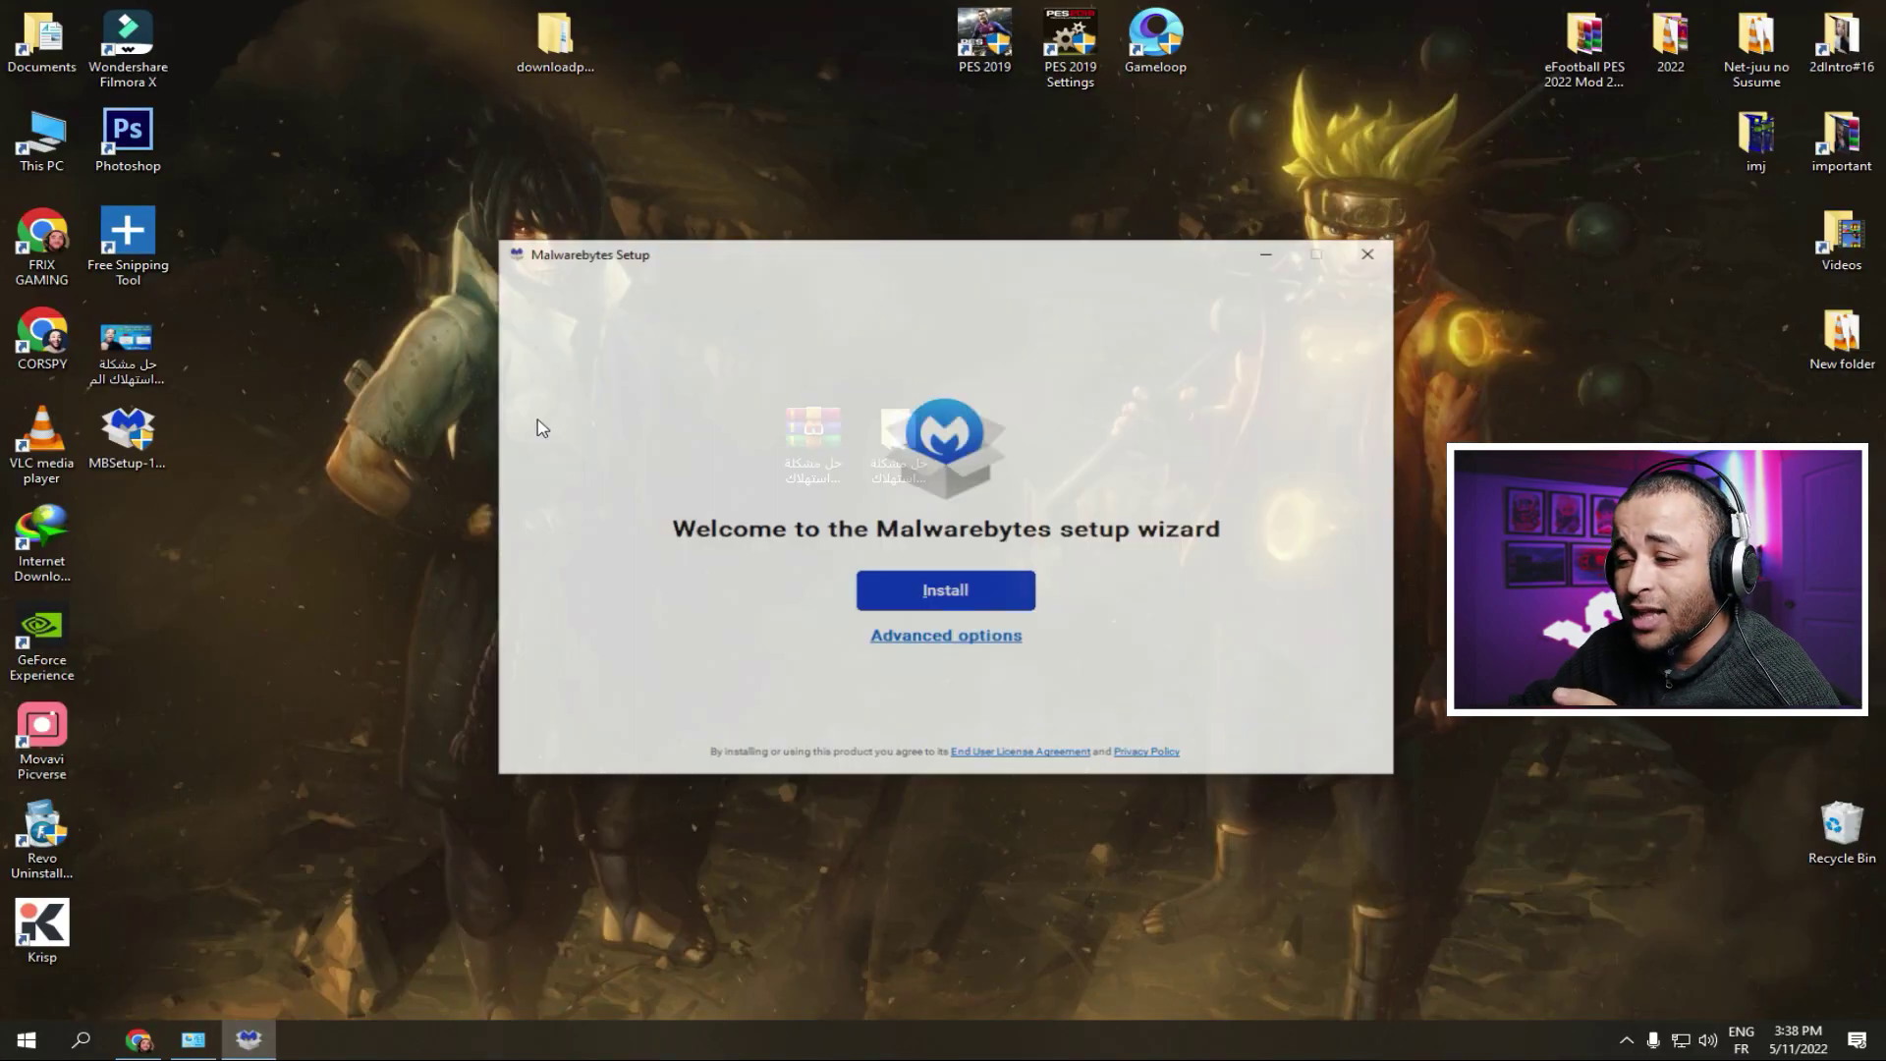
click(928, 594)
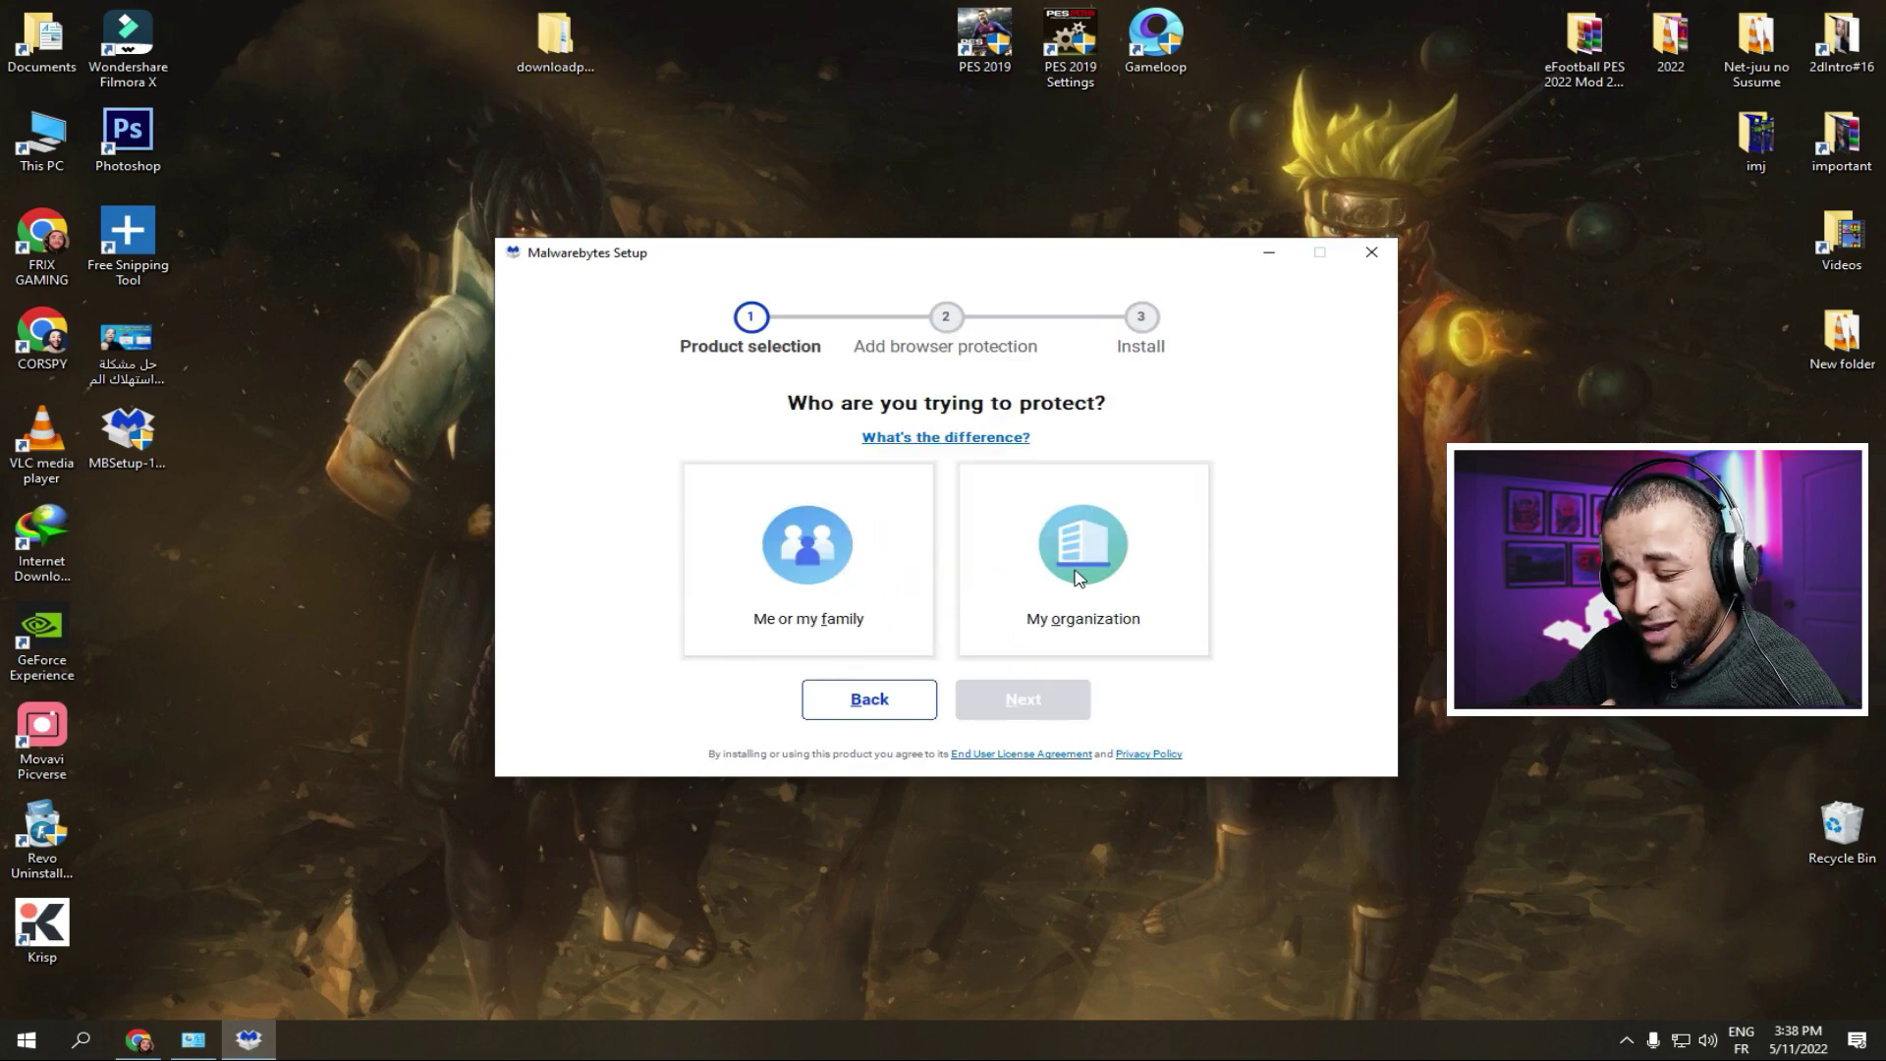
click(807, 567)
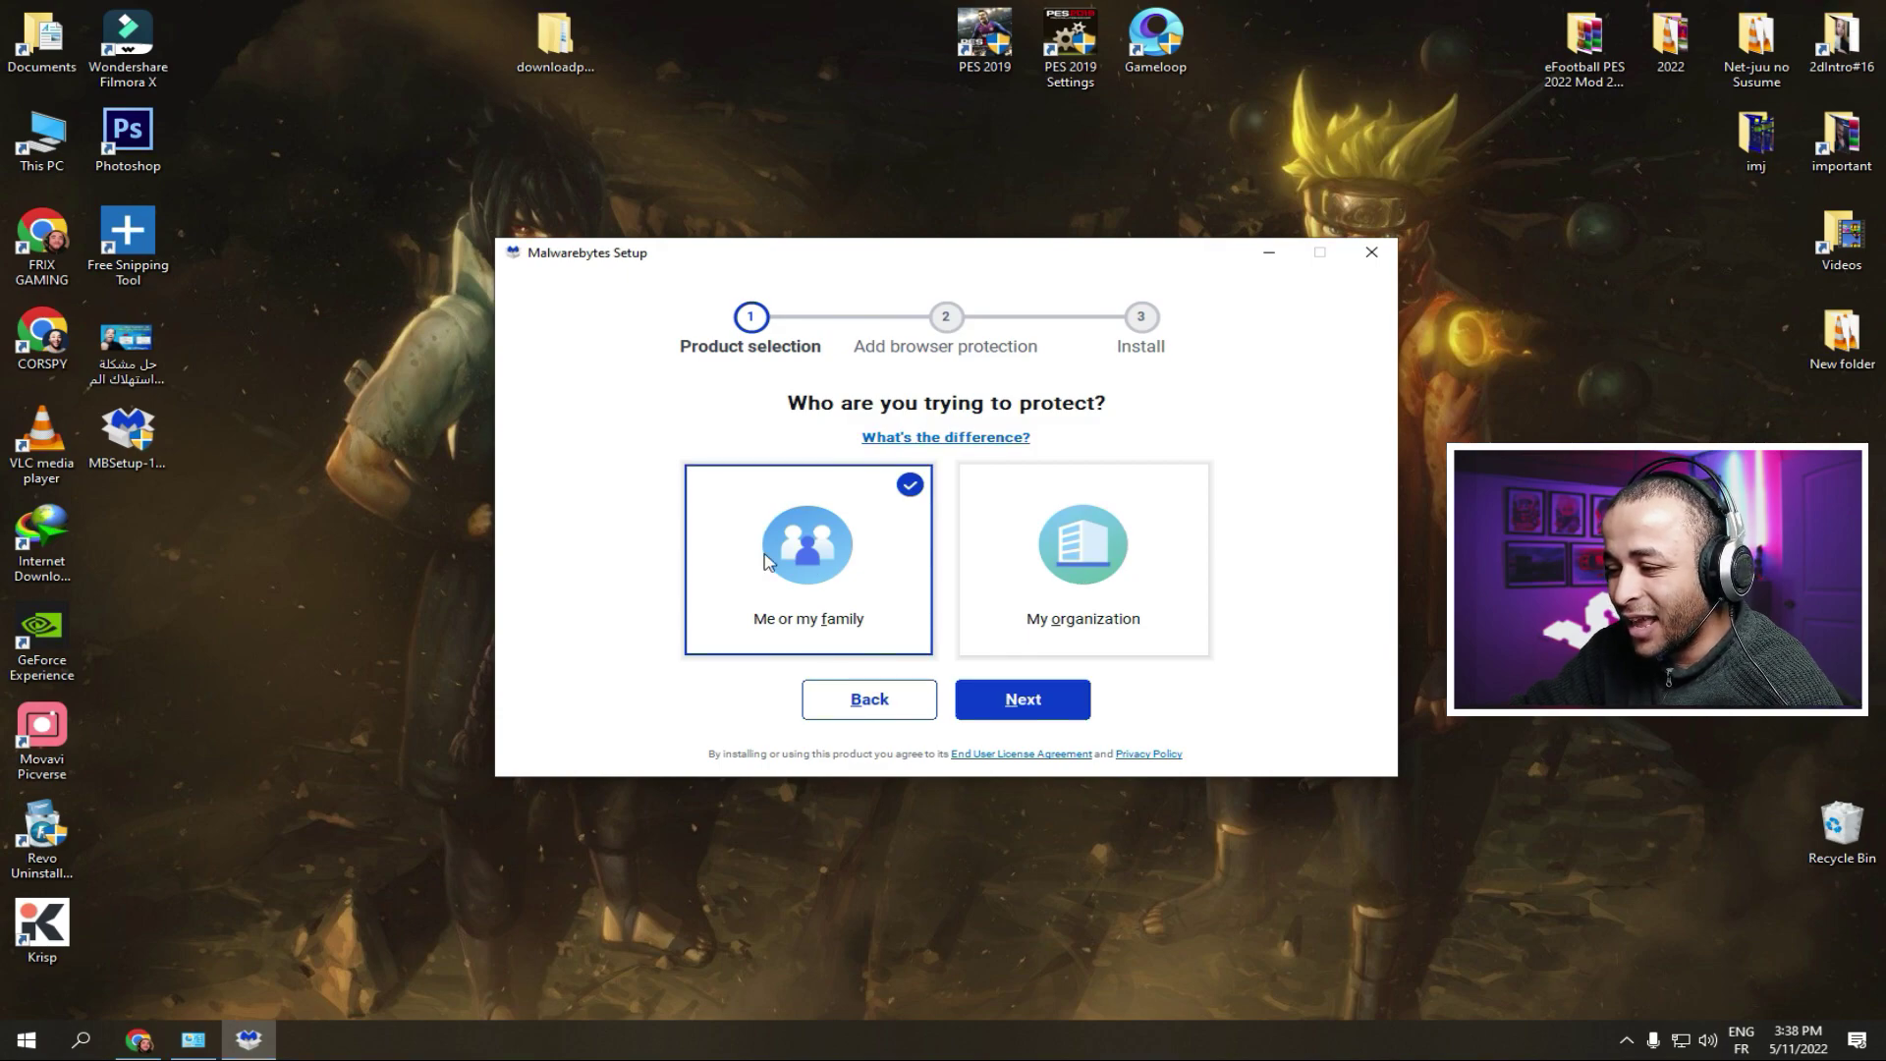
click(1030, 701)
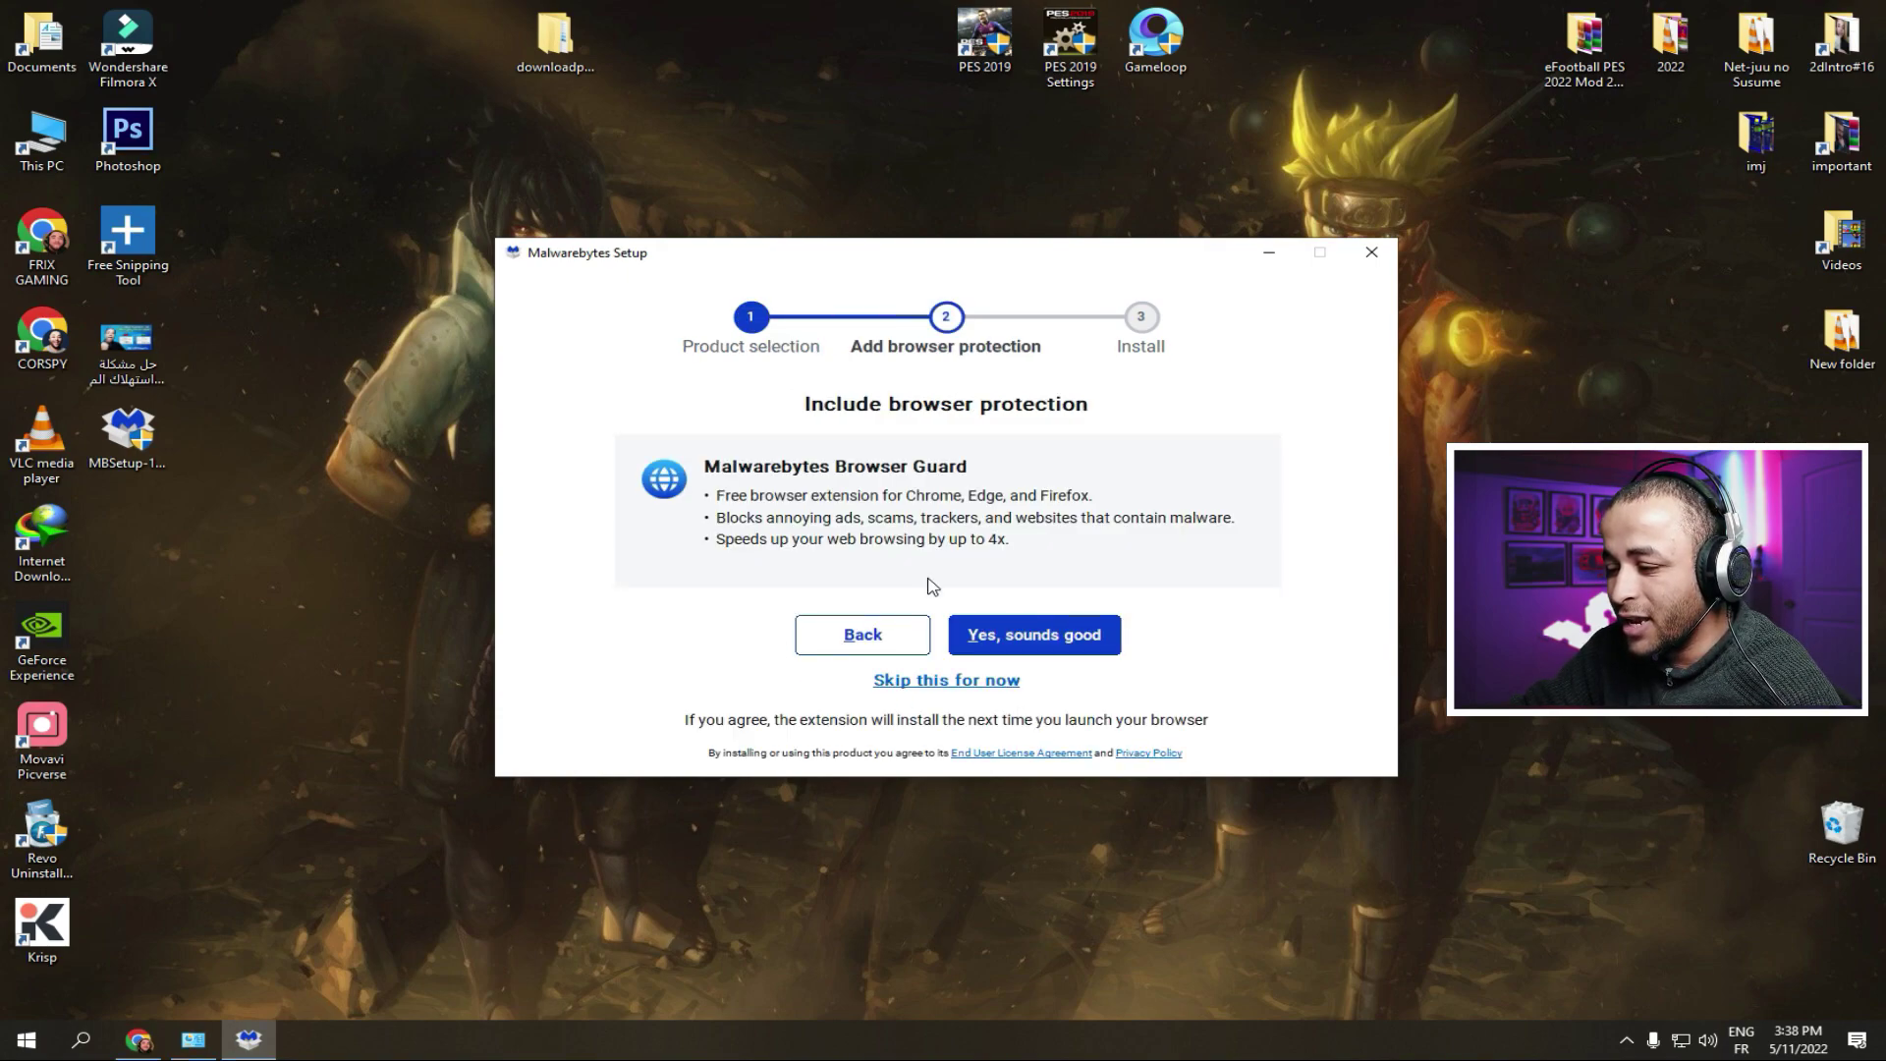
click(922, 685)
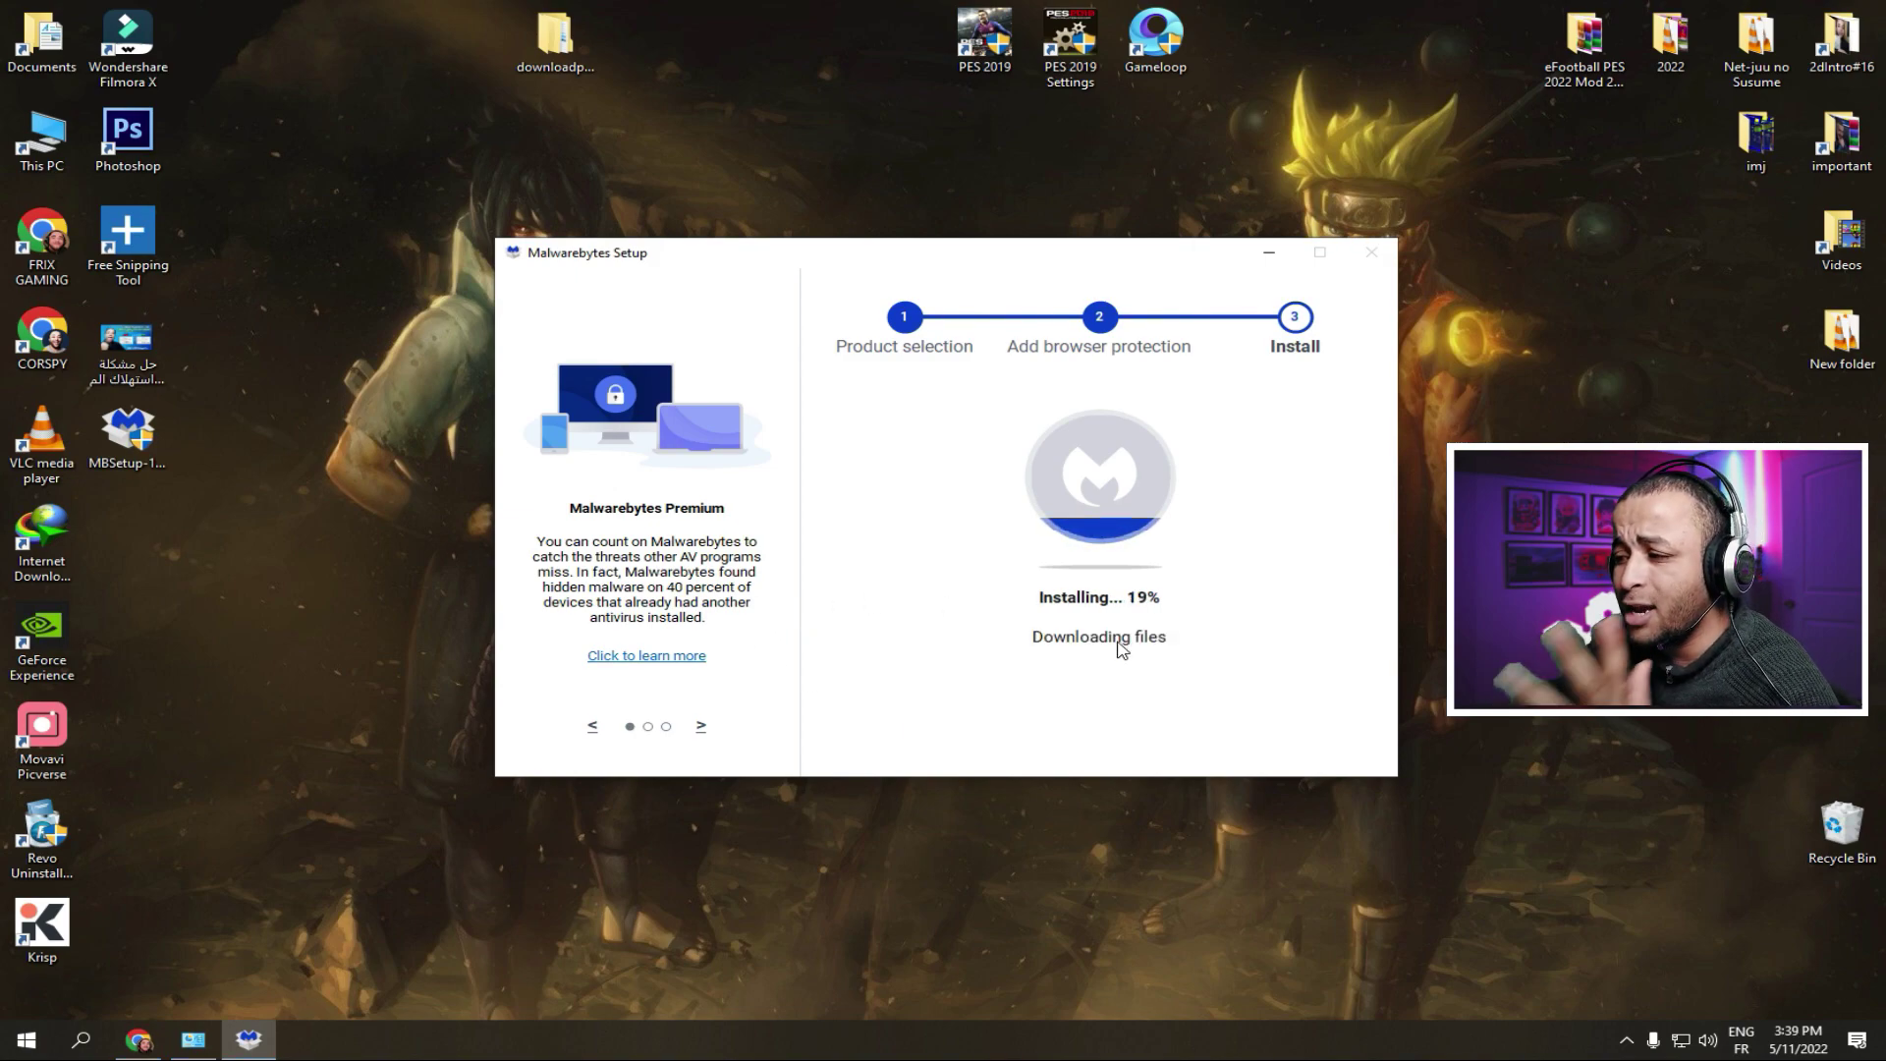
Finish the Malwarebytes setup once the installation completes and refresh the desktop.
right_click(1464, 487)
click(1192, 632)
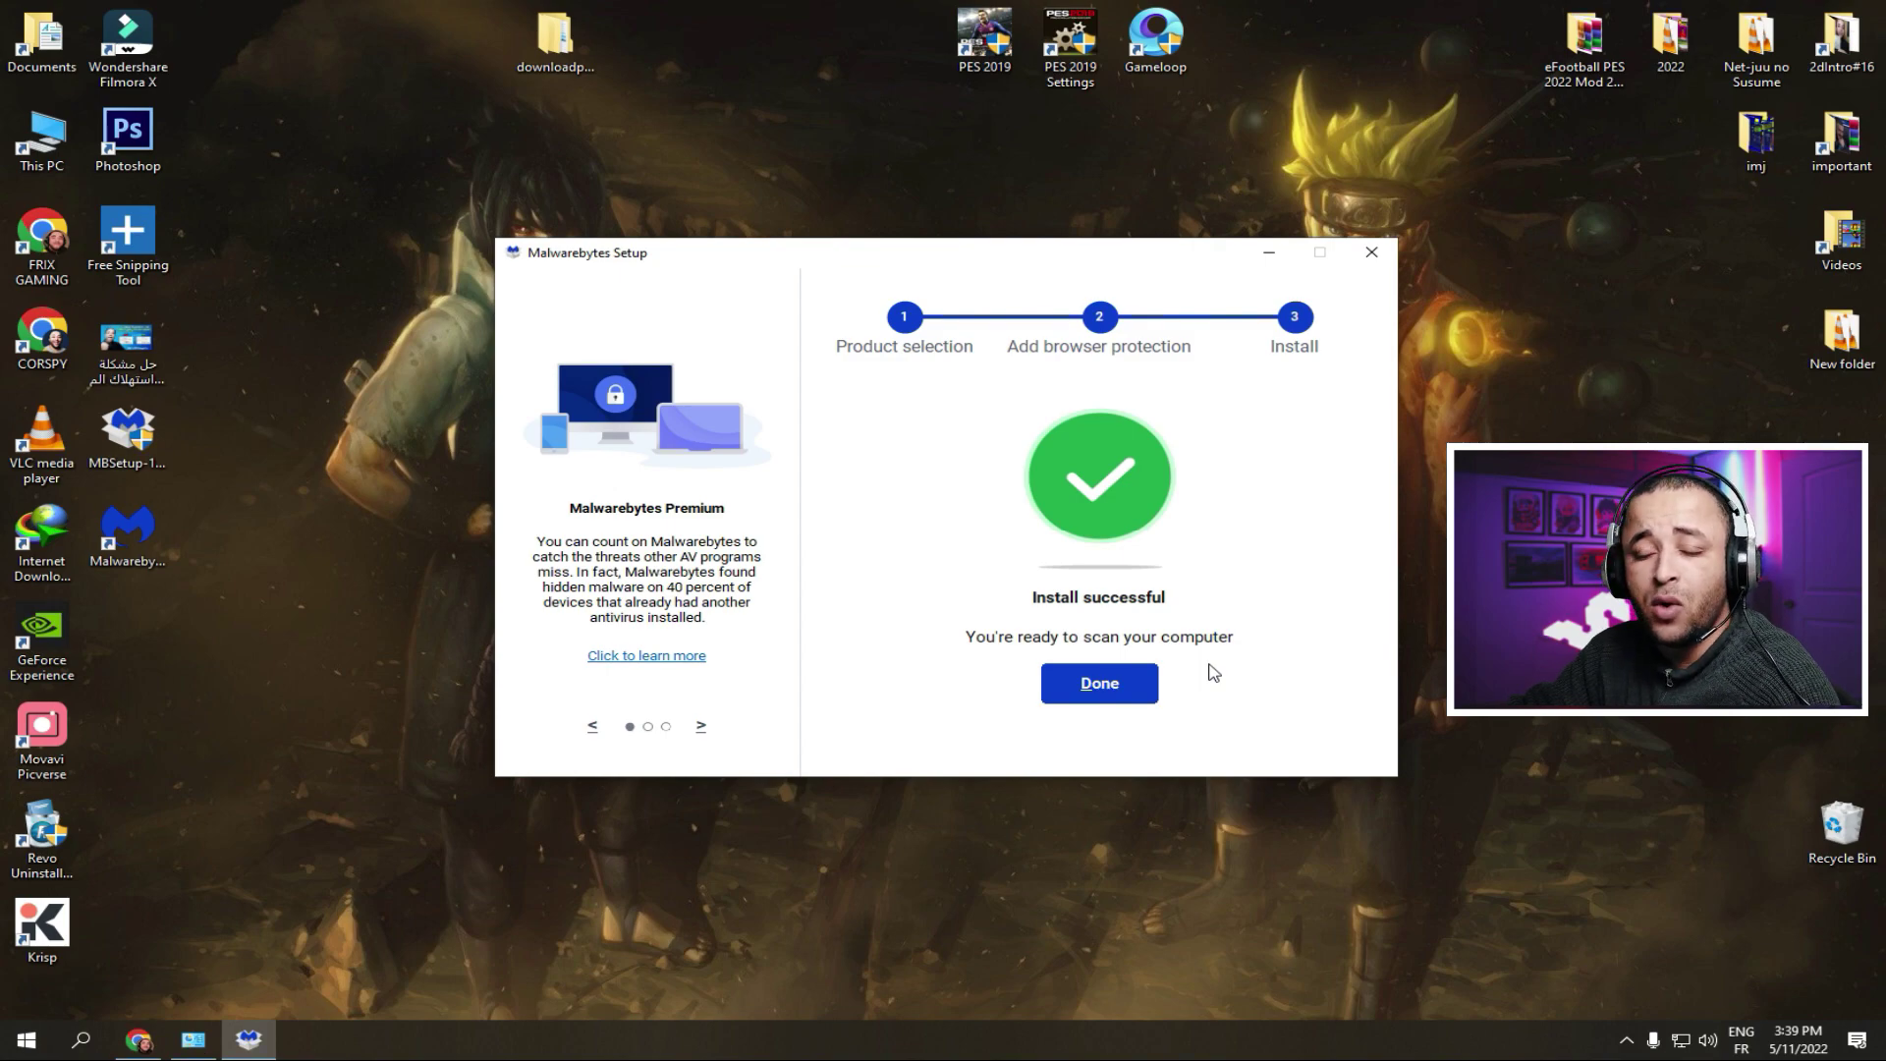
click(1114, 688)
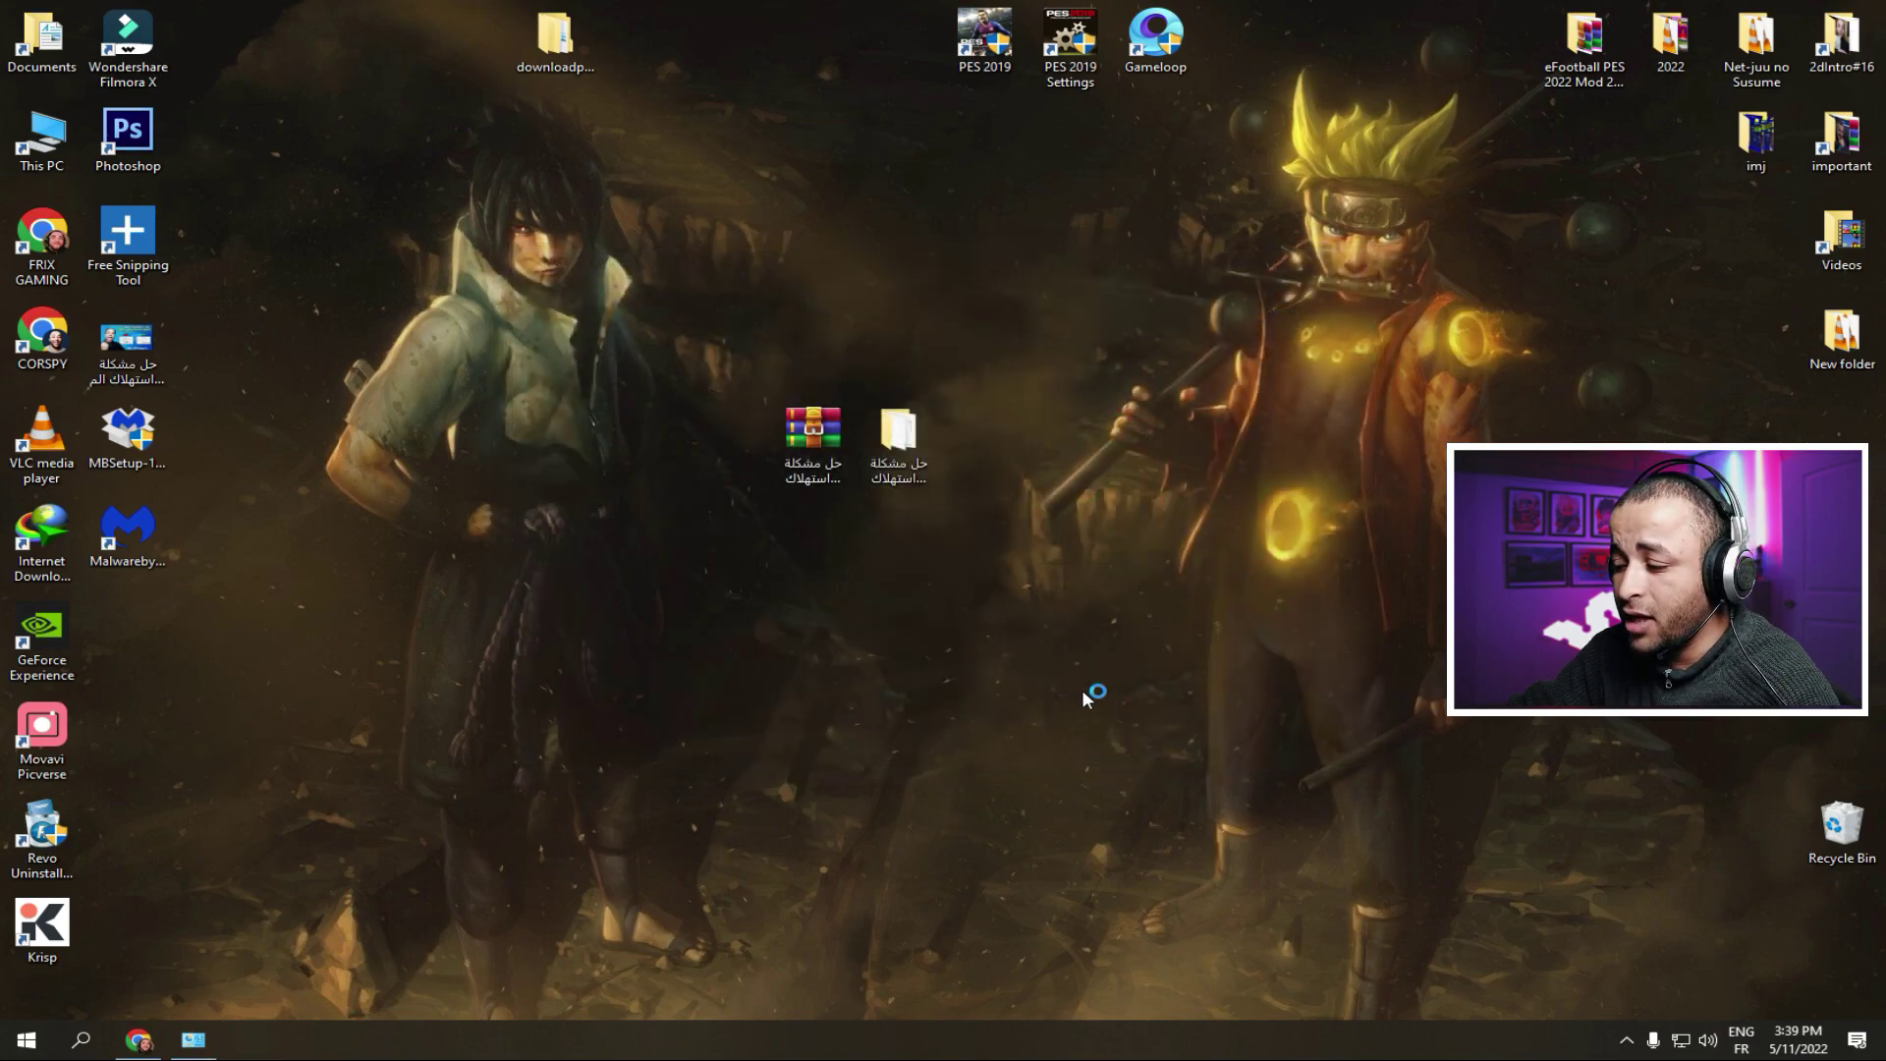
right_click(477, 462)
click(557, 516)
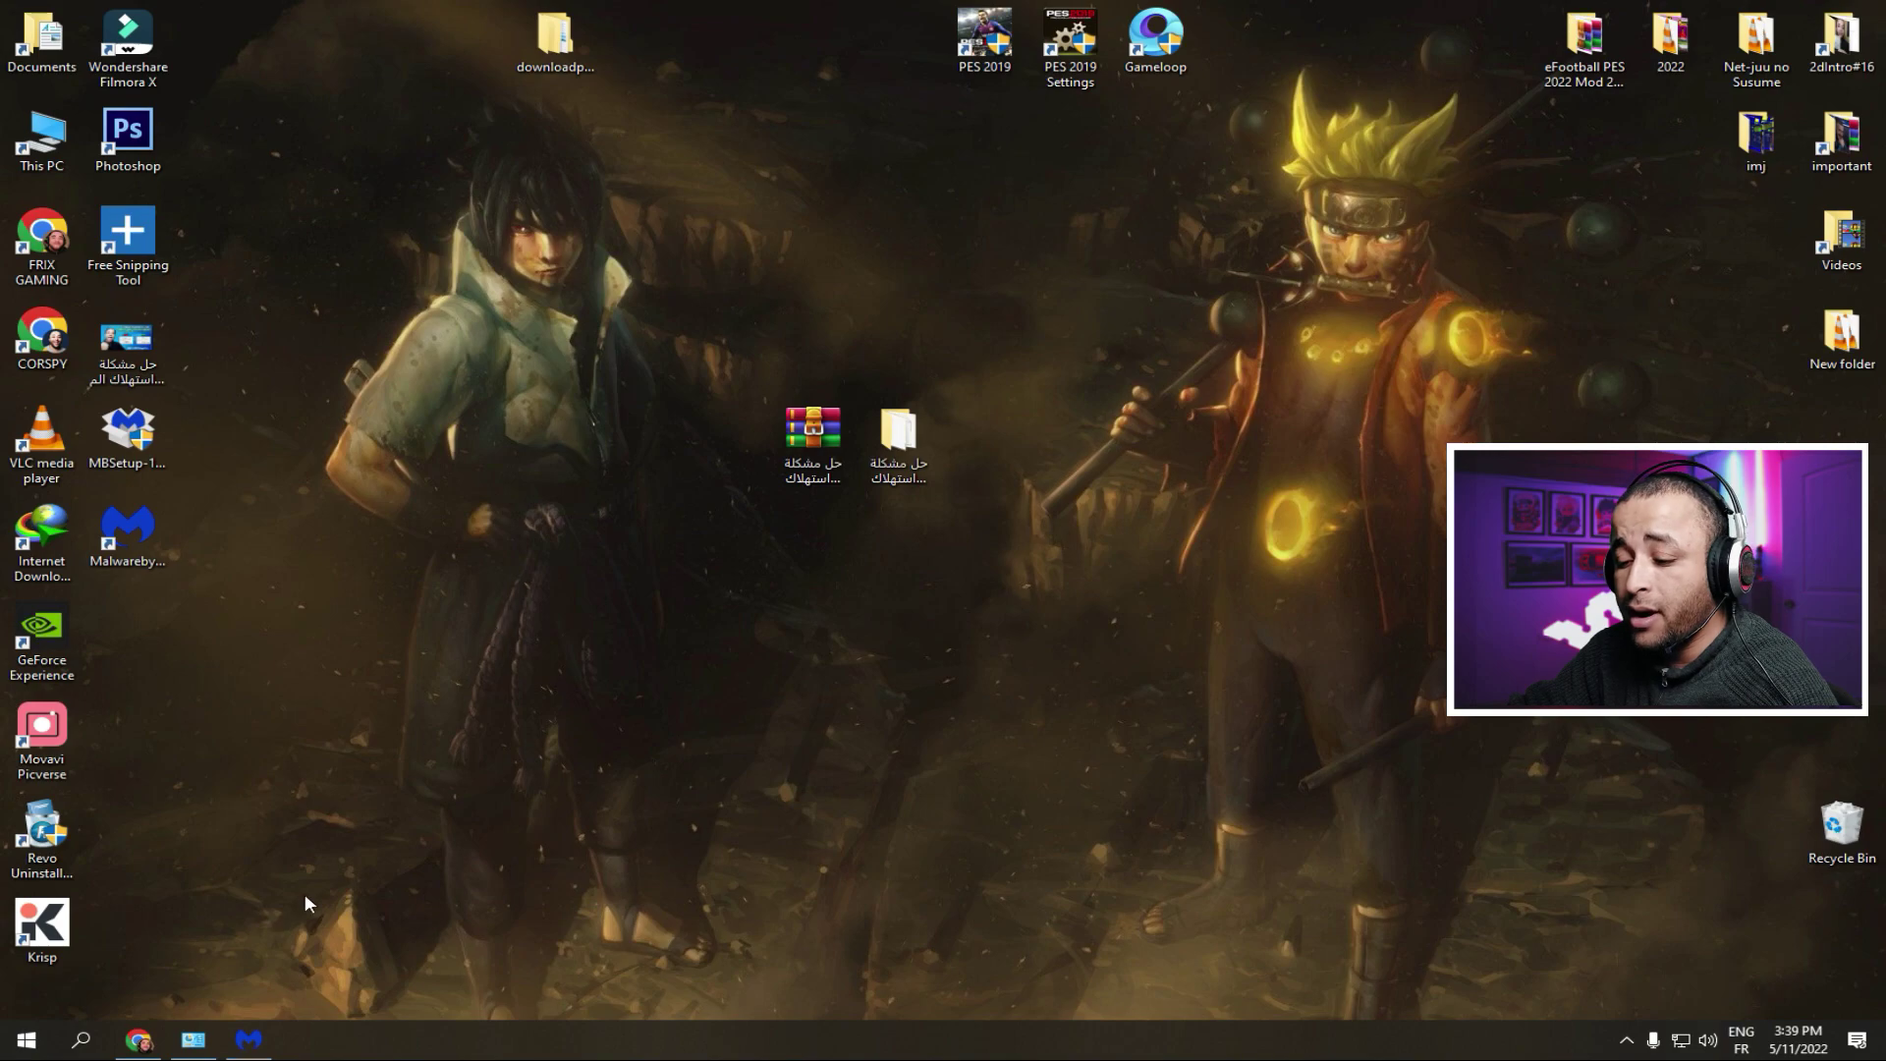
Bring up Malwarebytes, dismiss the Protection you can count on offer and run a threat scan.
click(266, 1037)
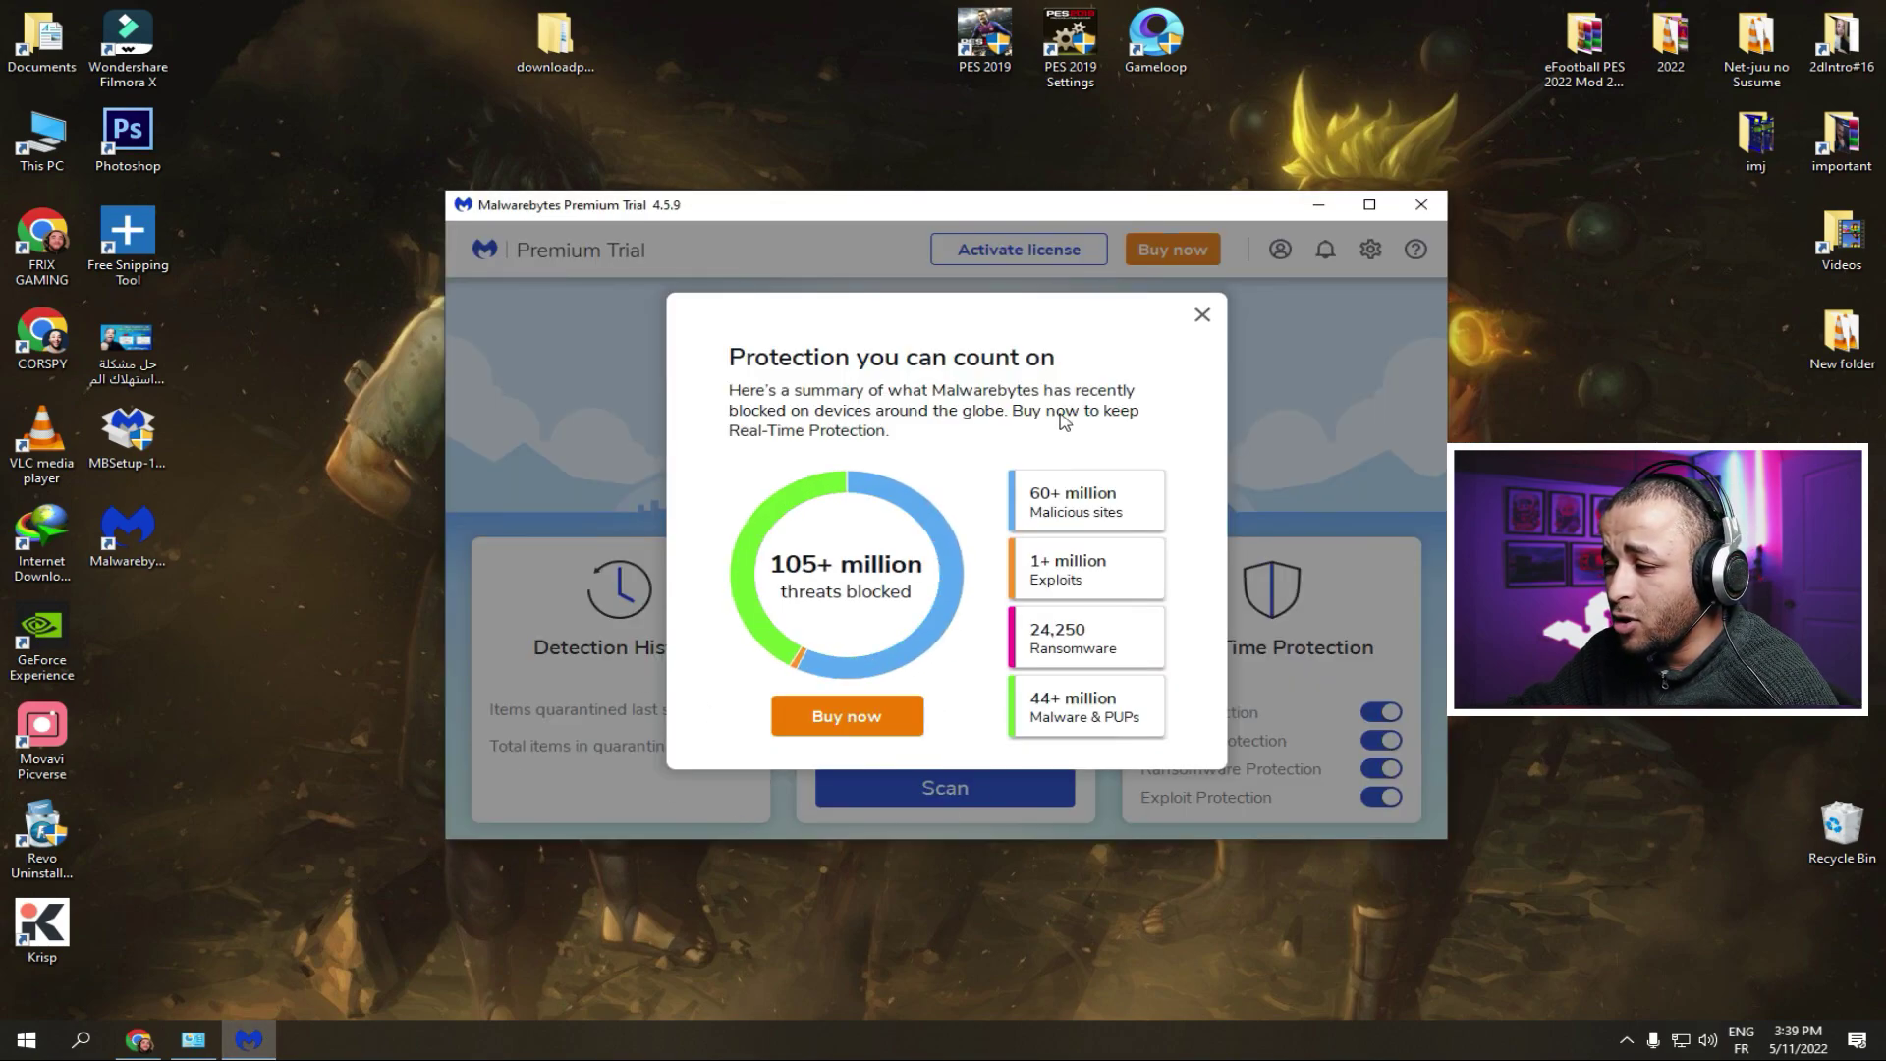
click(1203, 319)
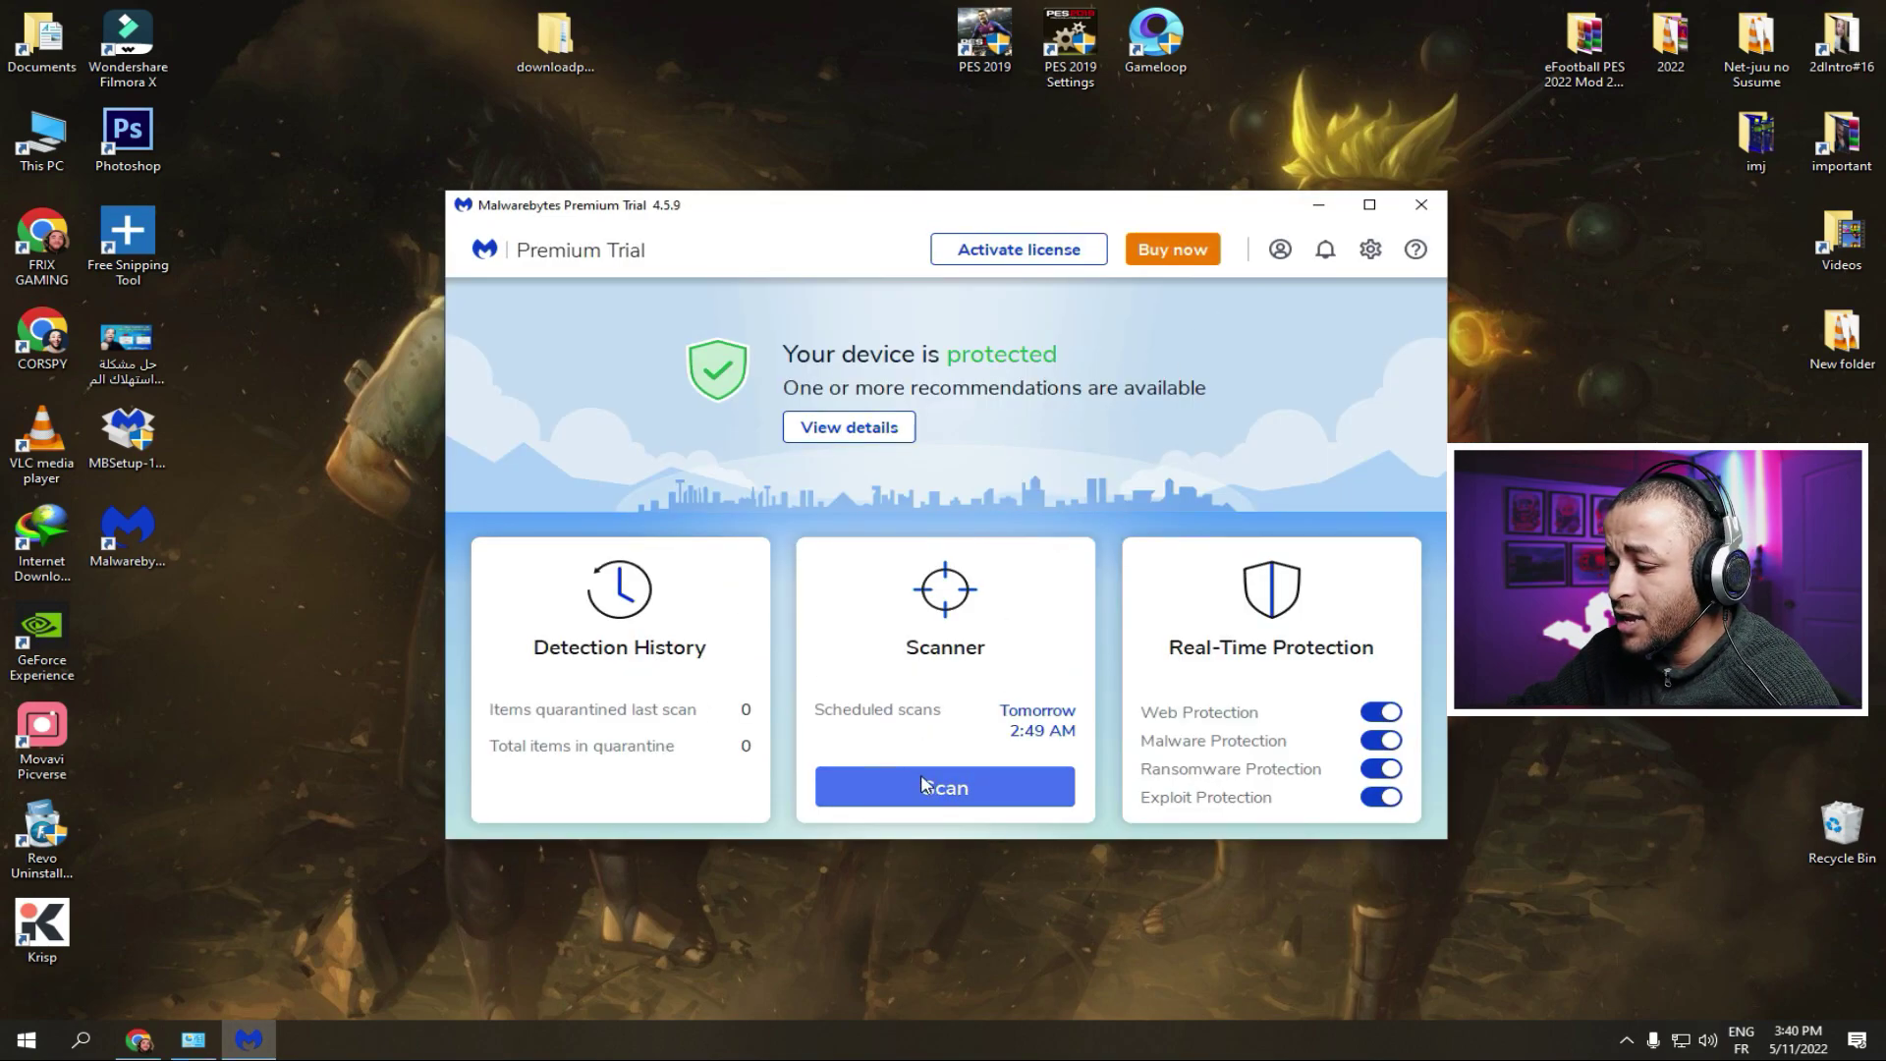
click(956, 796)
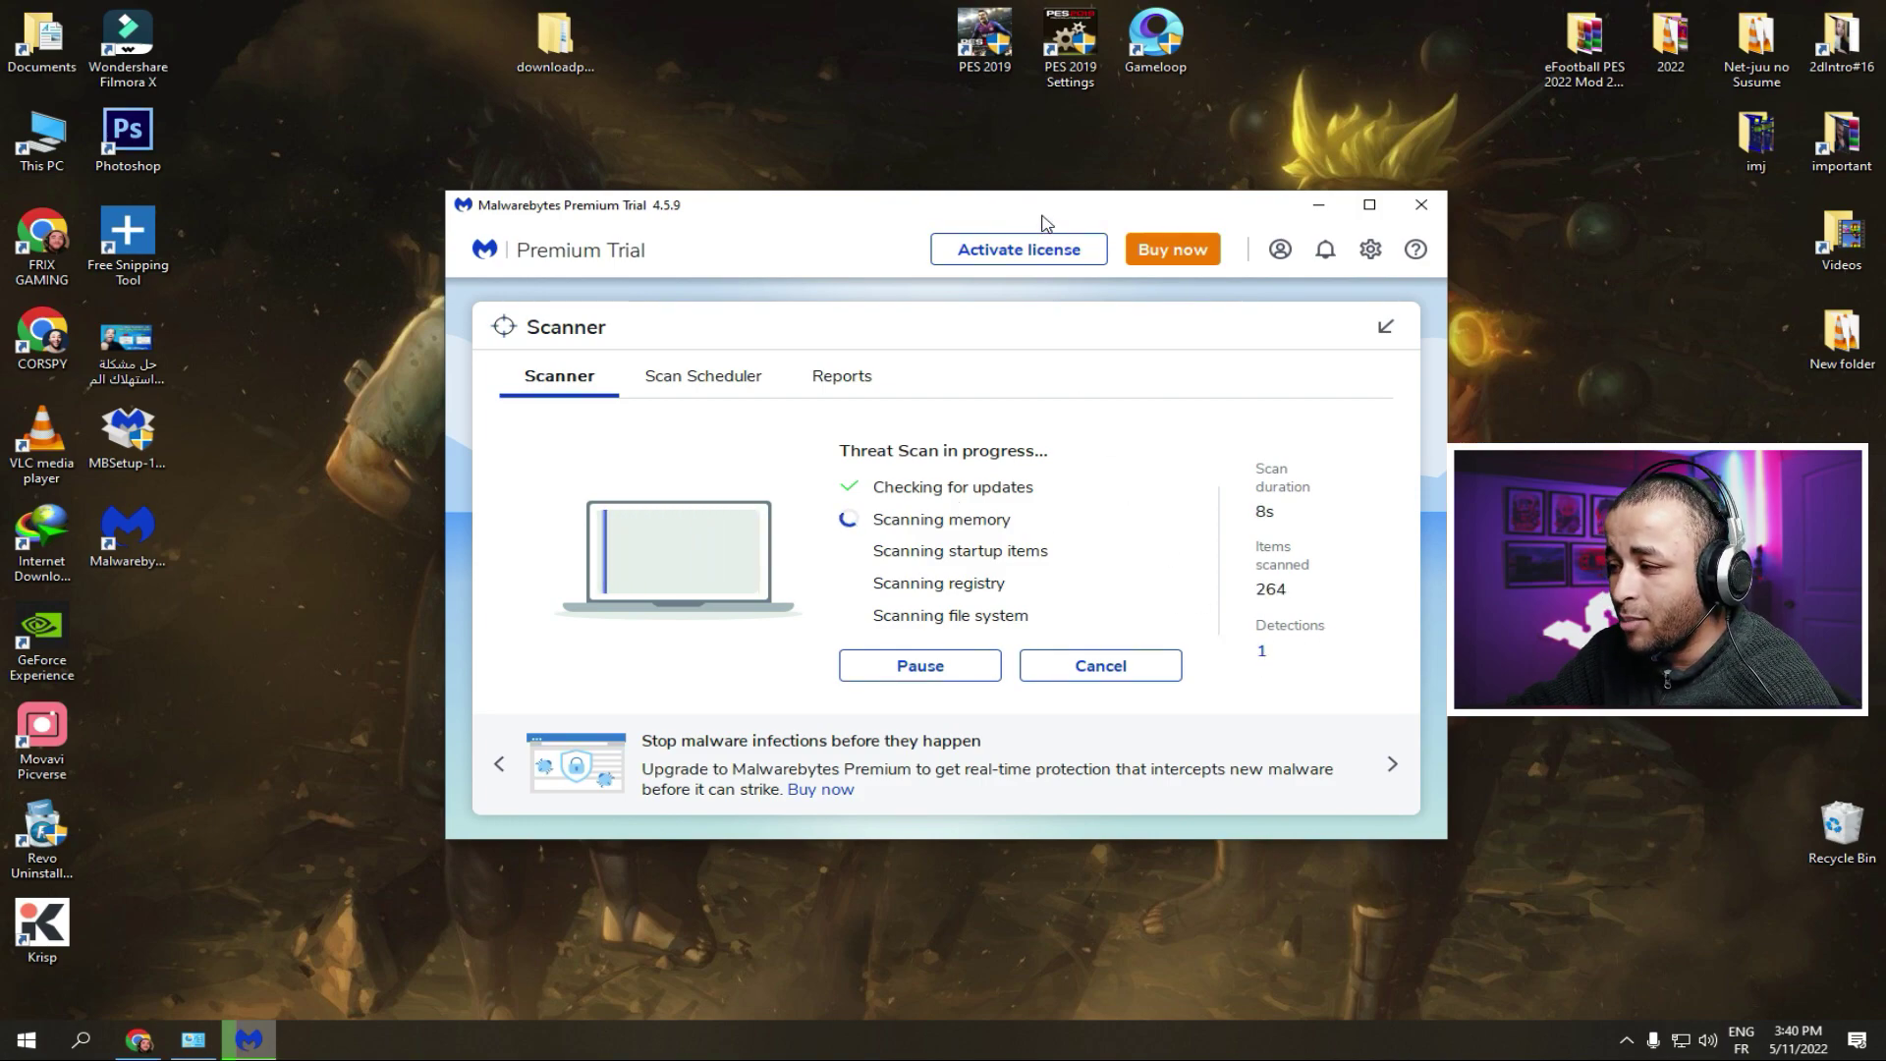
drag(1041, 218, 952, 210)
click(1372, 420)
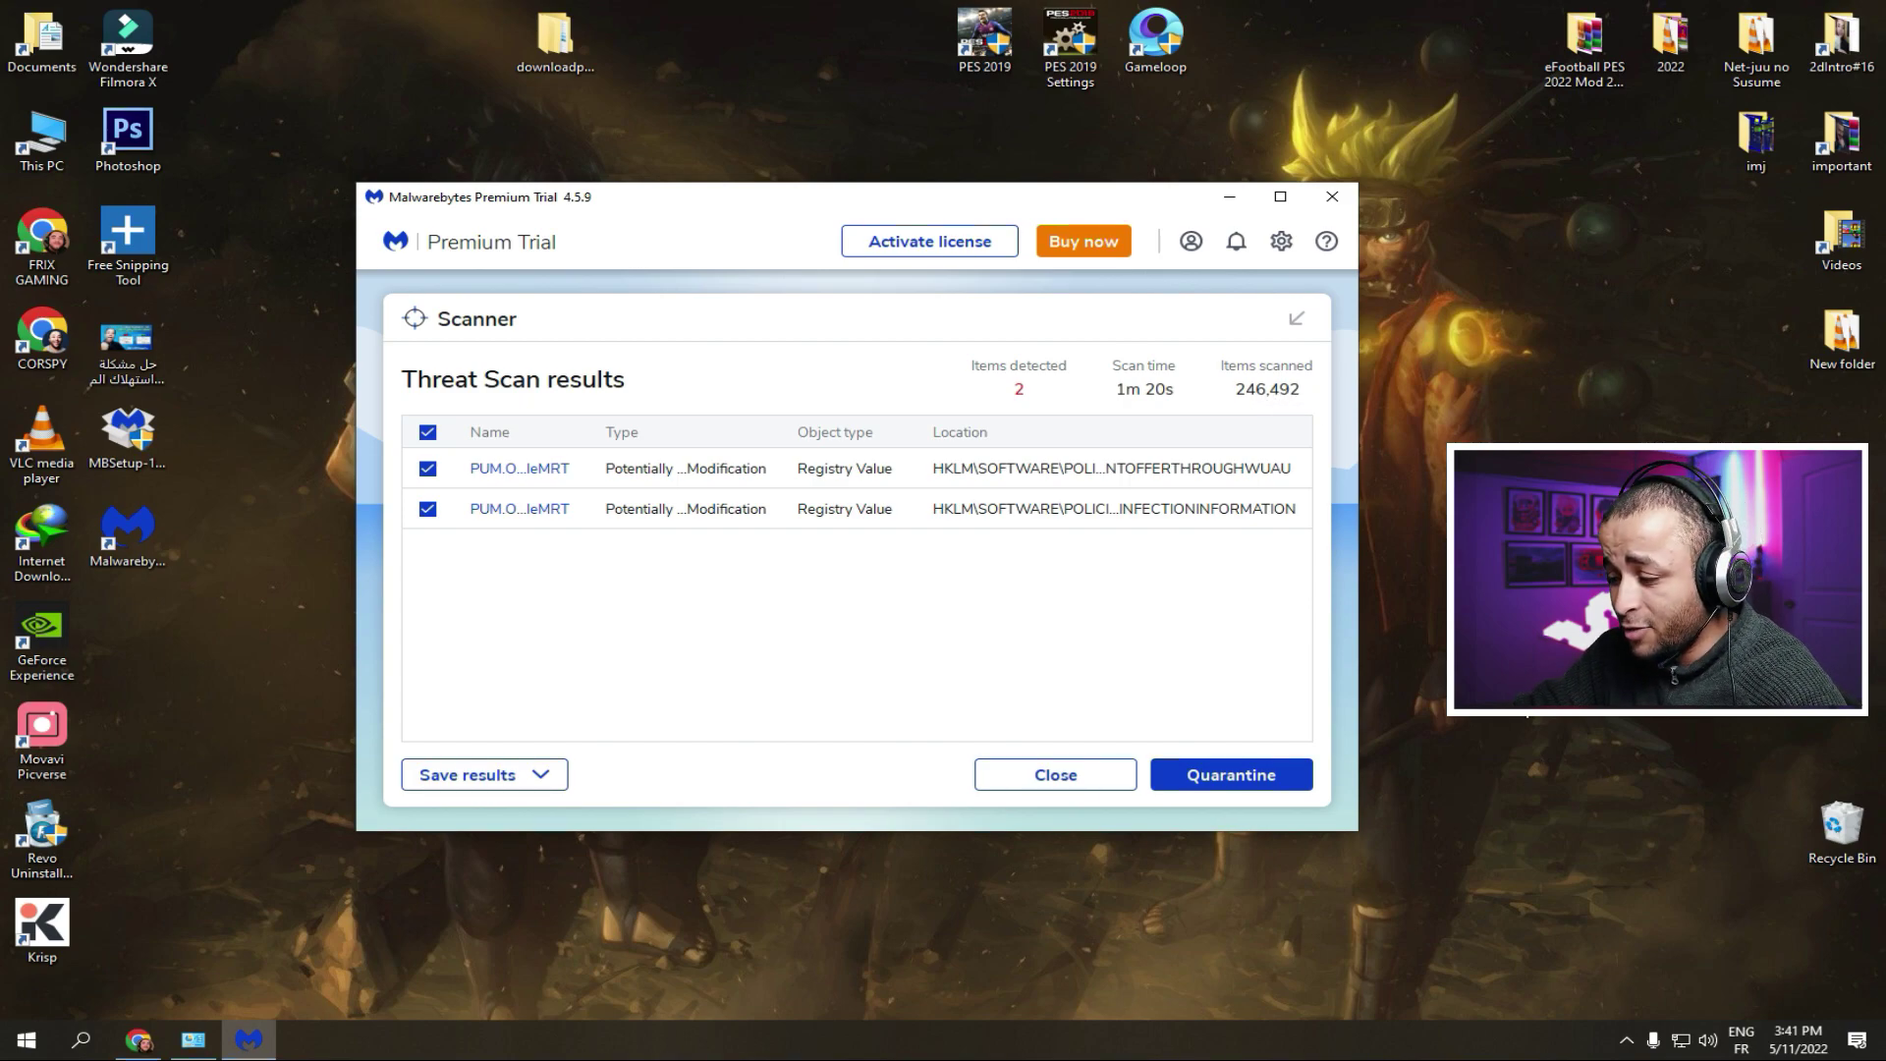
Quarantine all detected items from the threat scan, finish the scan summary and close Malwarebytes.
click(1245, 779)
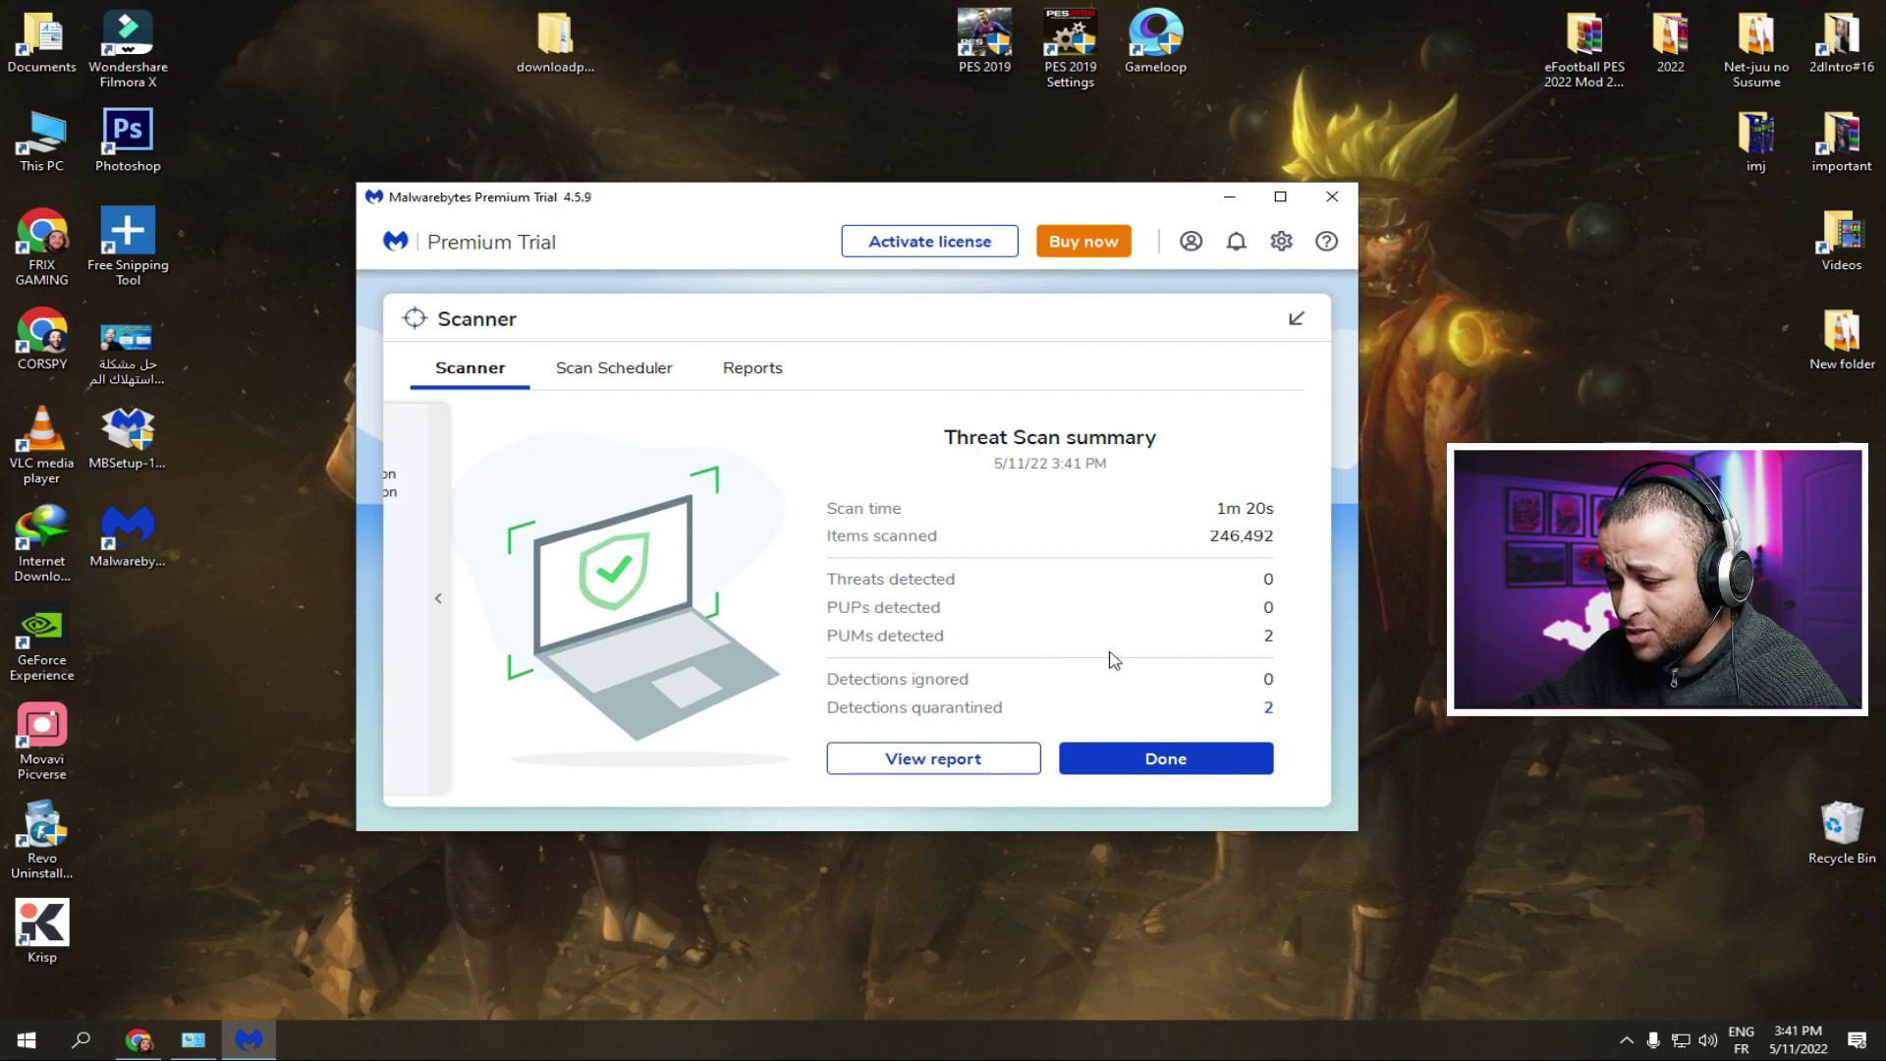
click(1168, 767)
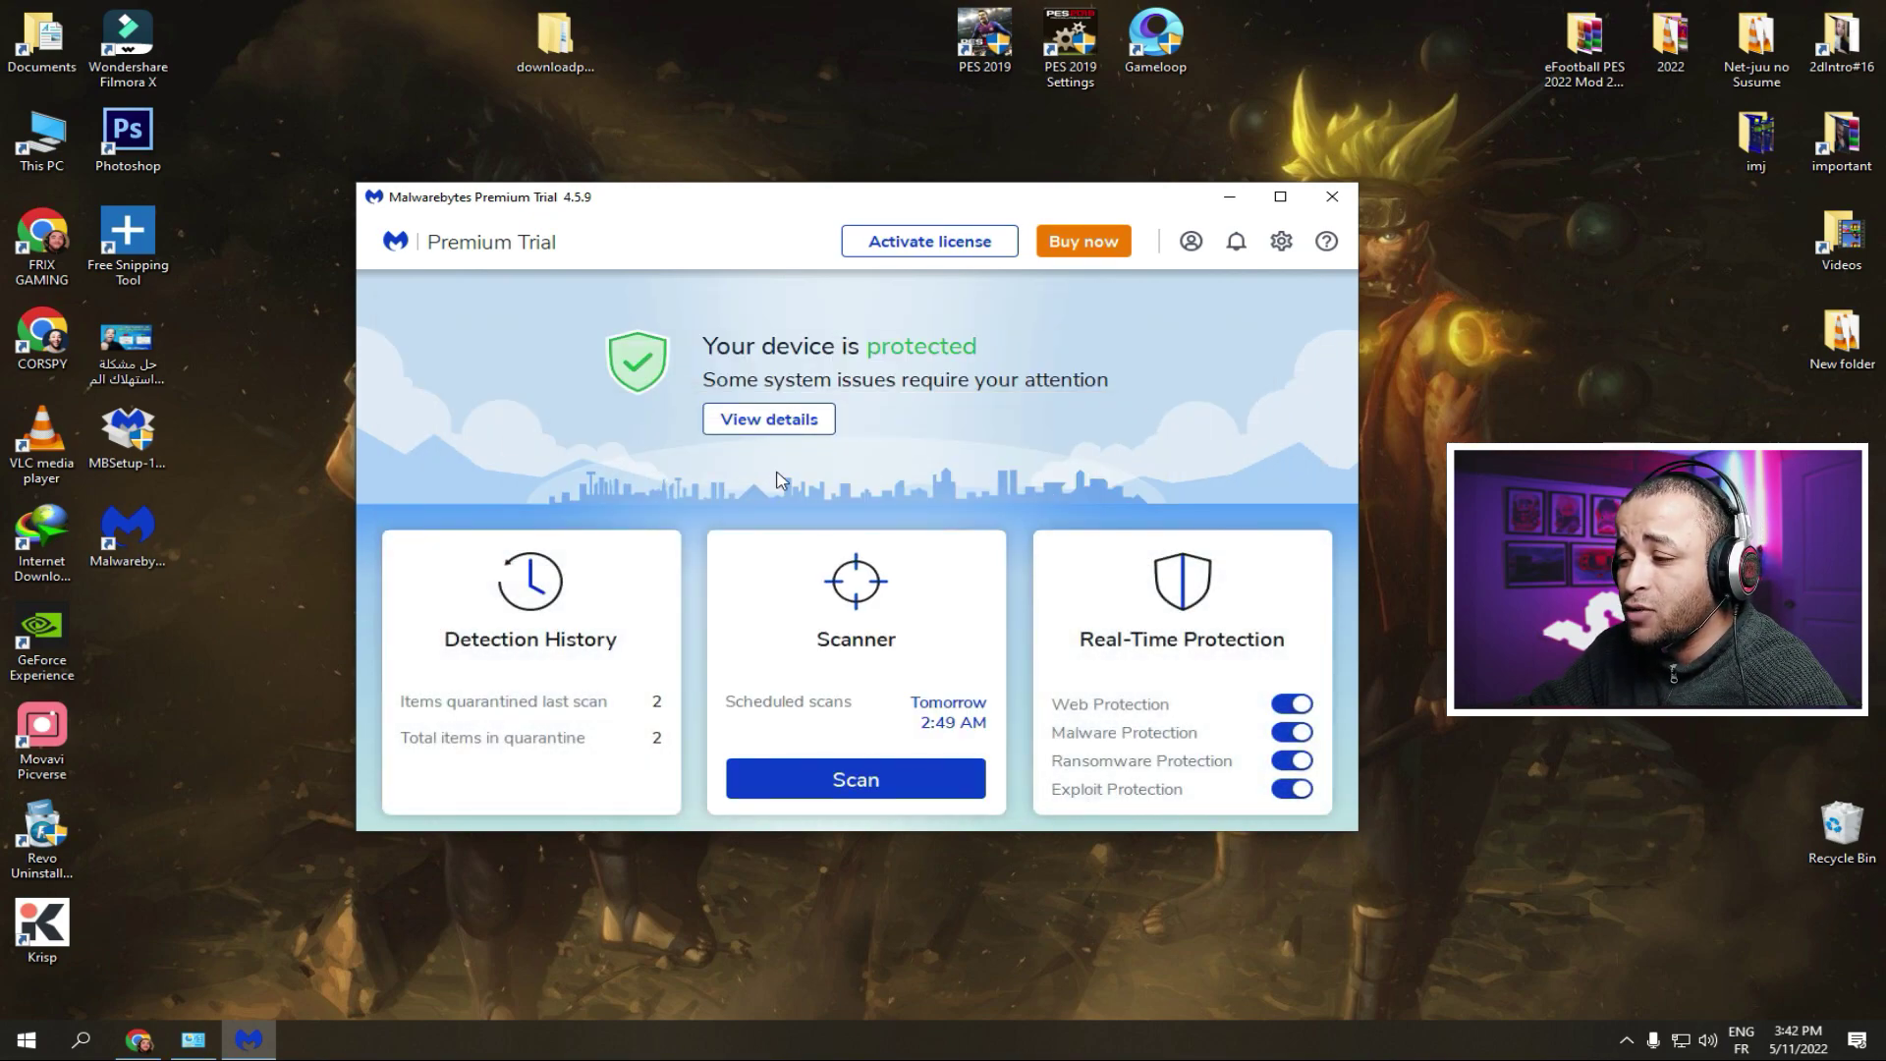
click(1334, 198)
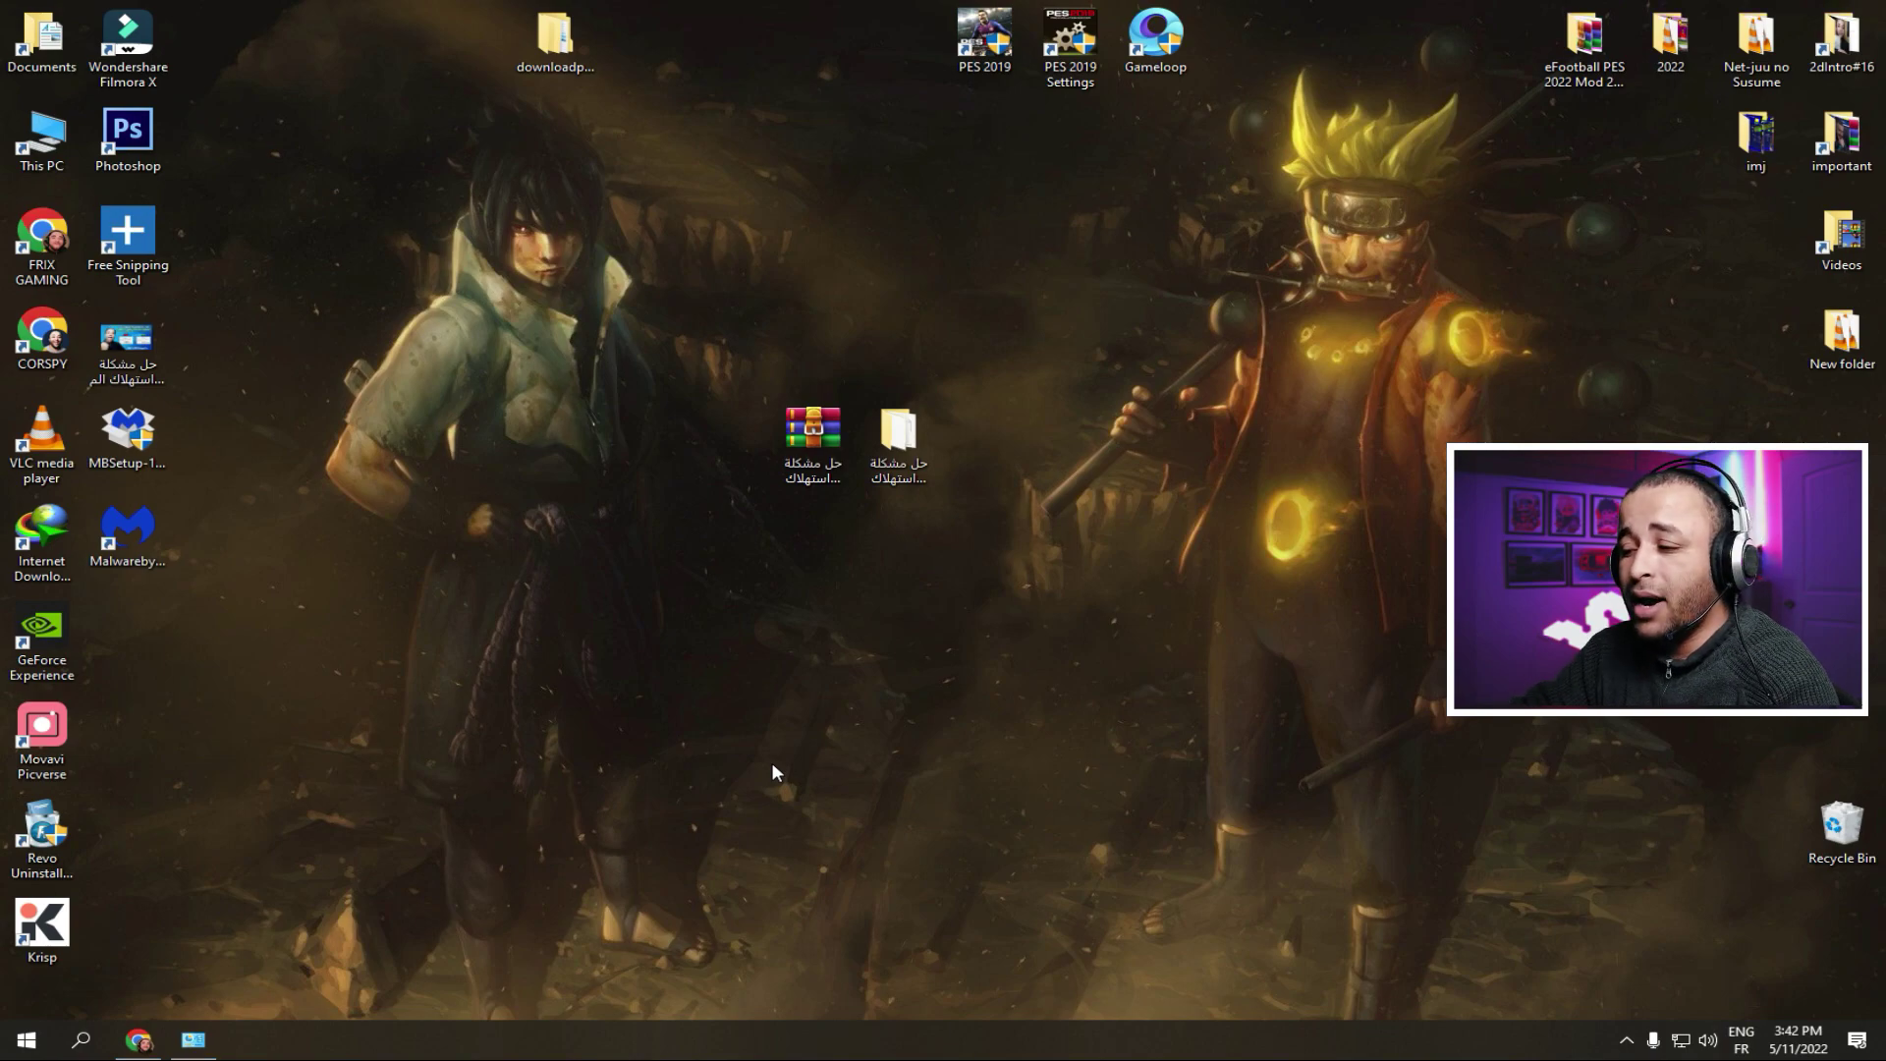
Open the extracted fix folder, follow 1 Delete Temp Files and delete everything in Windows Temp, skipping files in use, and return to the fix folder.
double_click(916, 467)
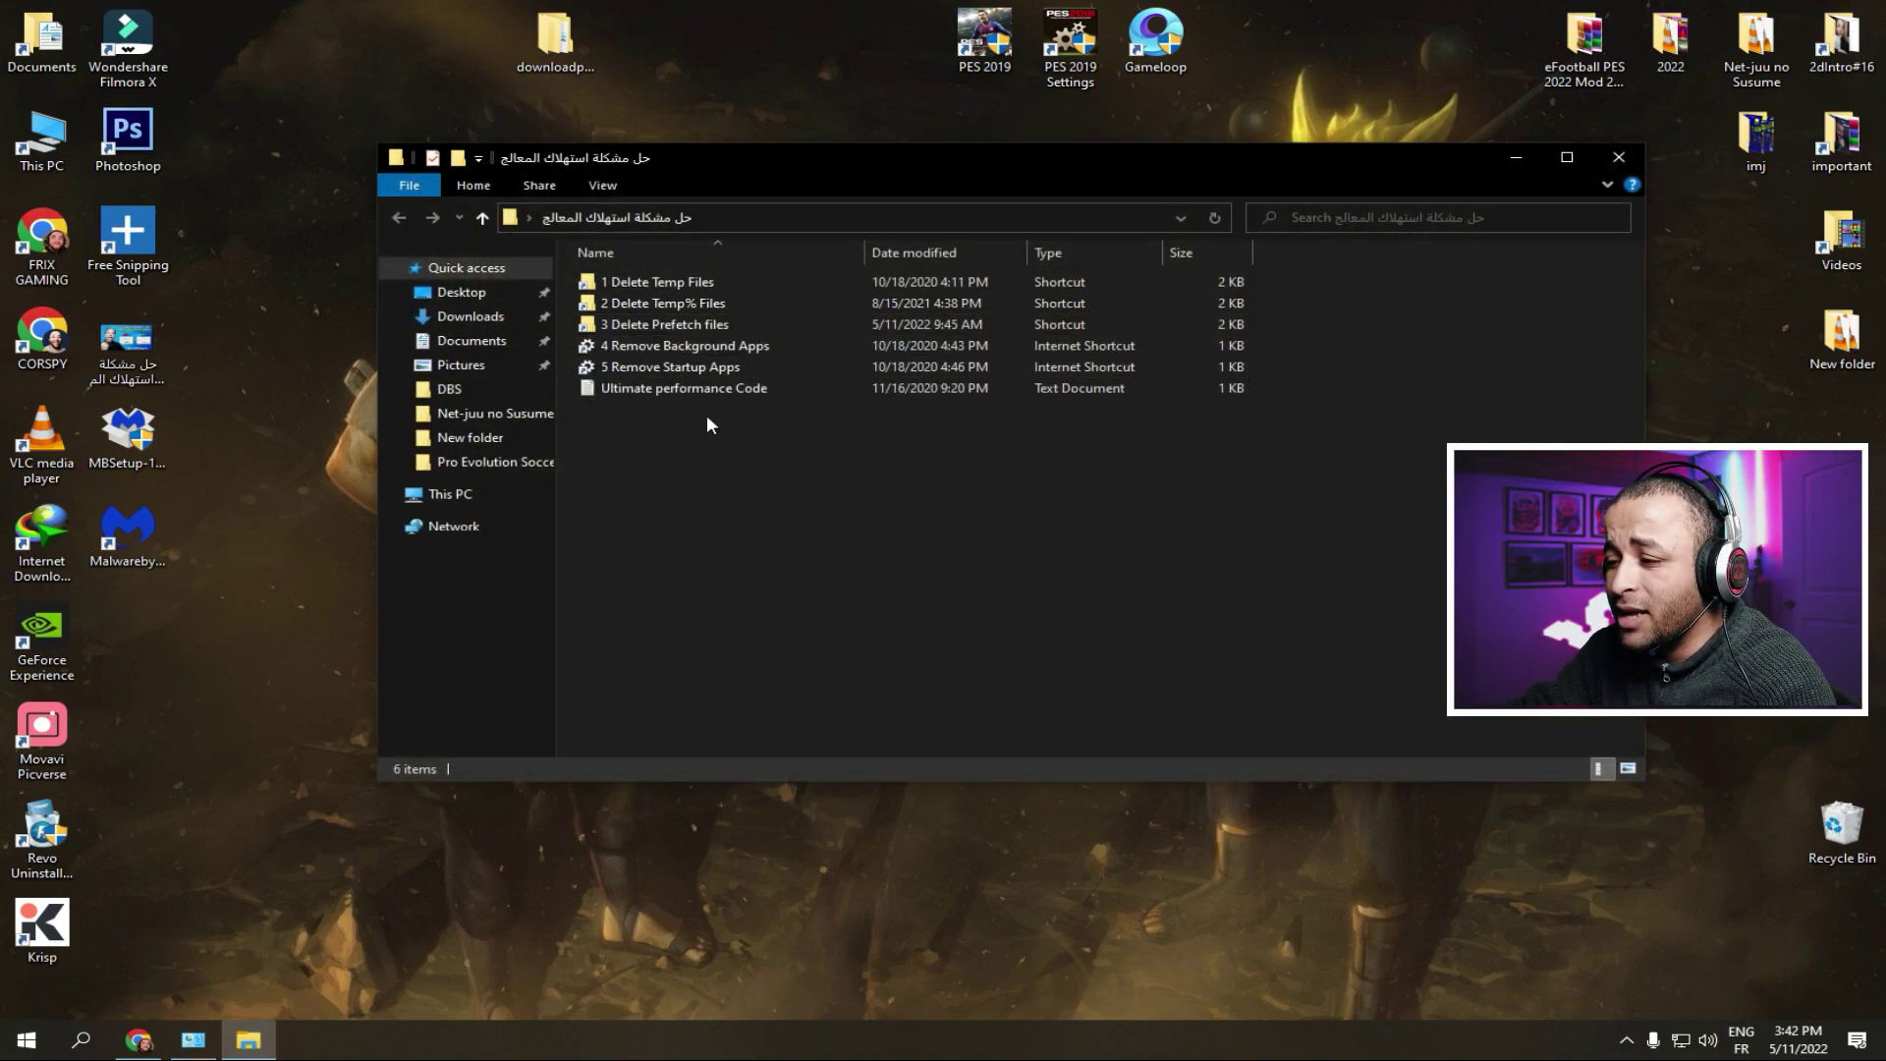
double_click(676, 287)
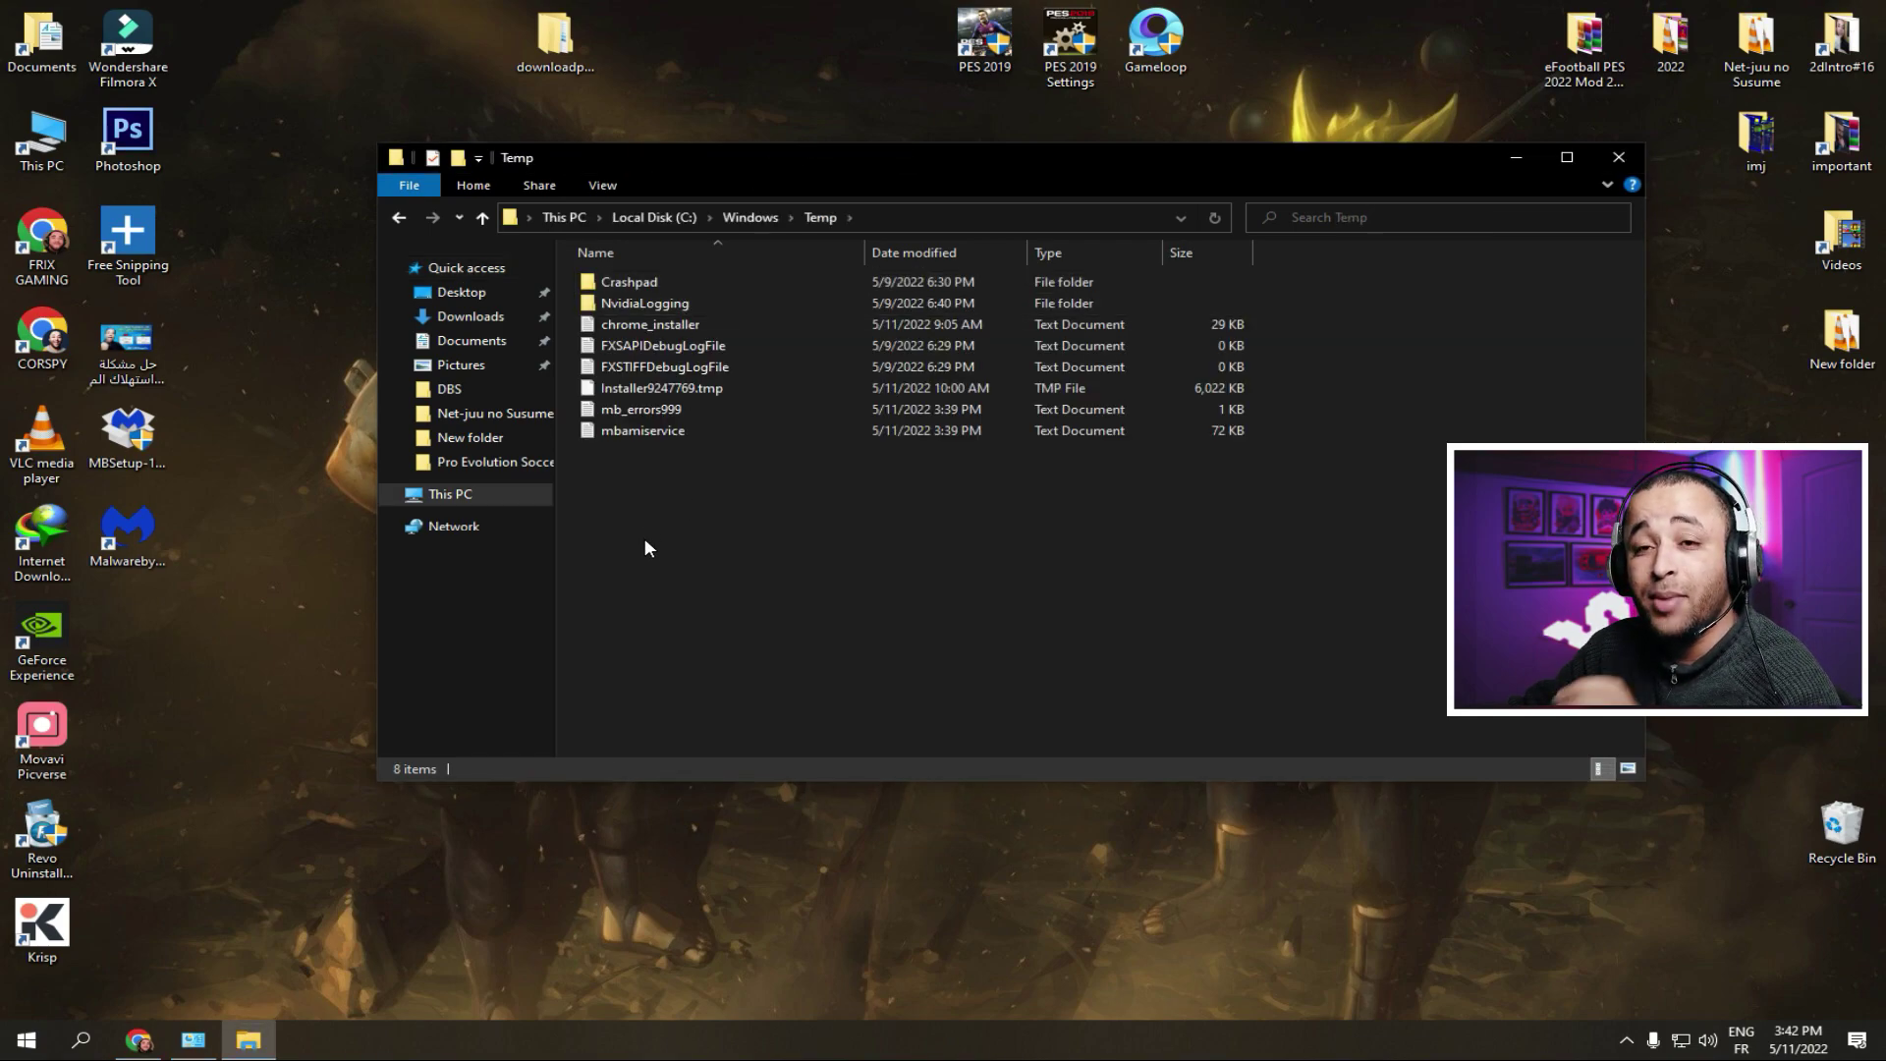
key(alt+Left)
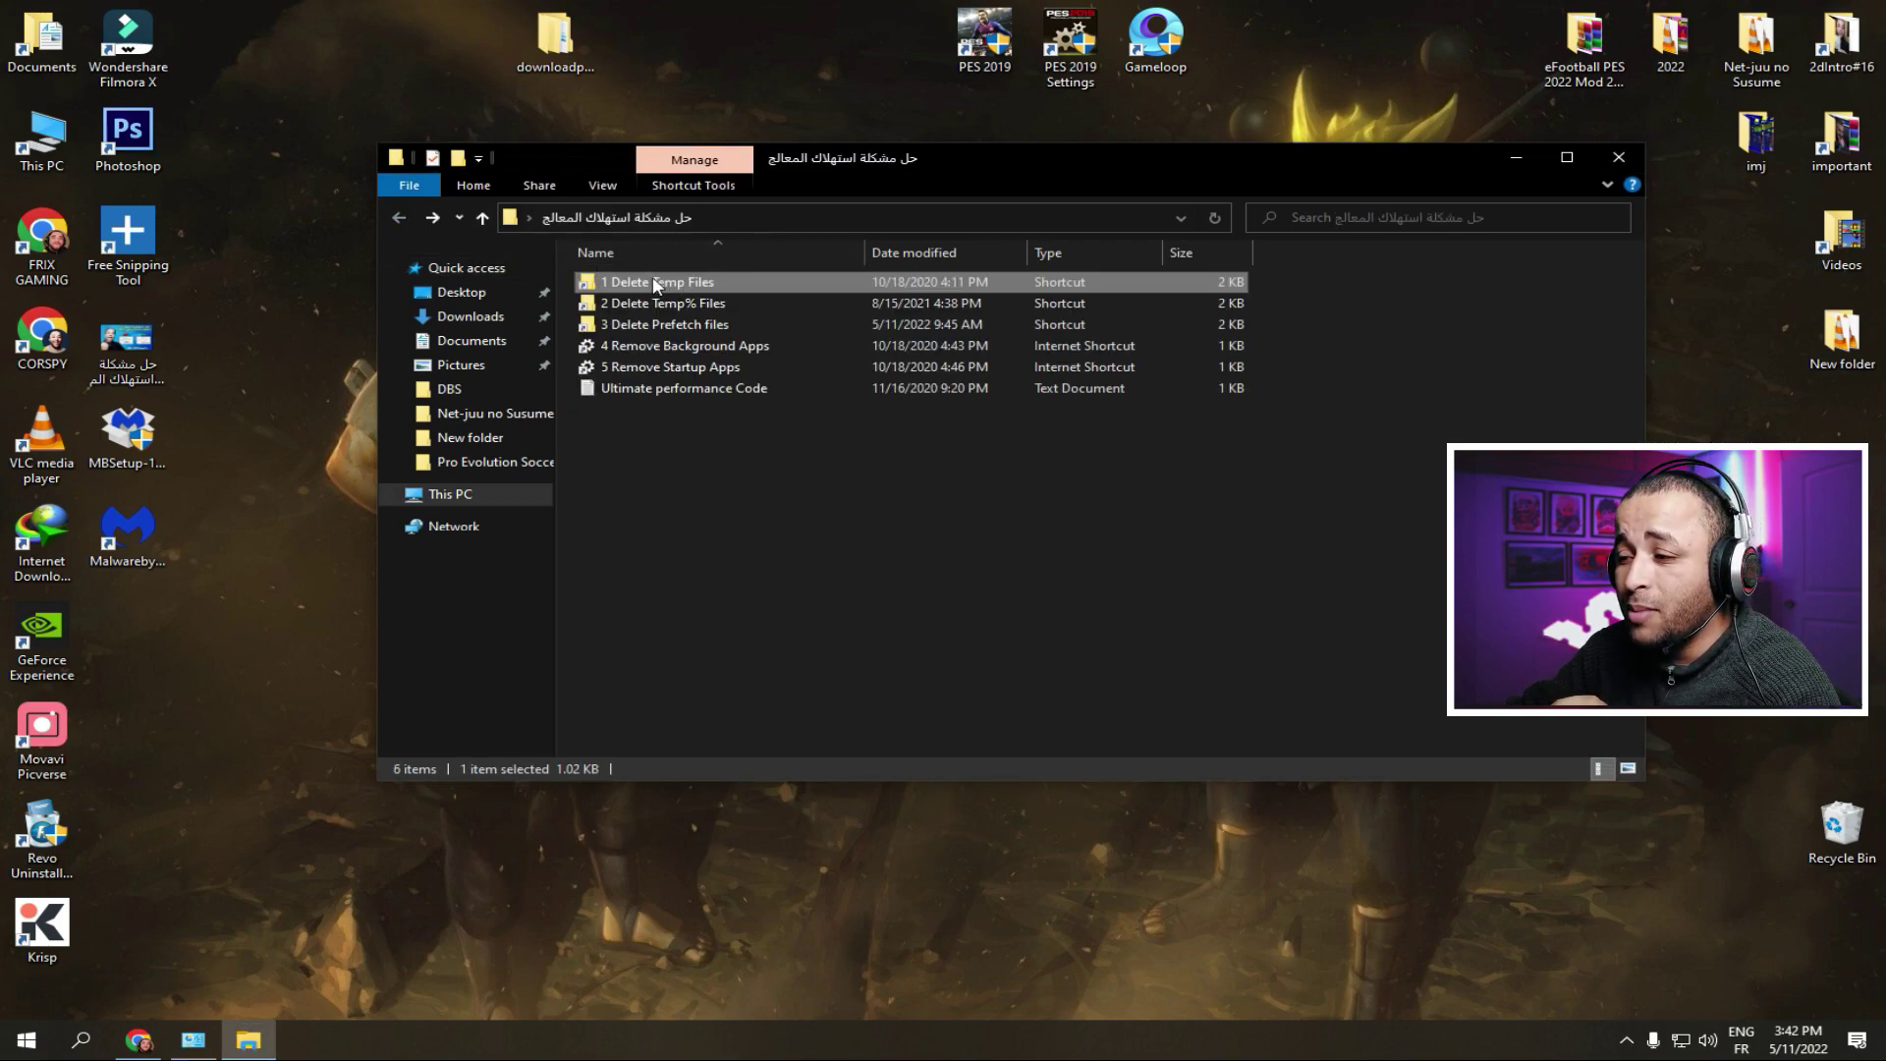
double_click(656, 285)
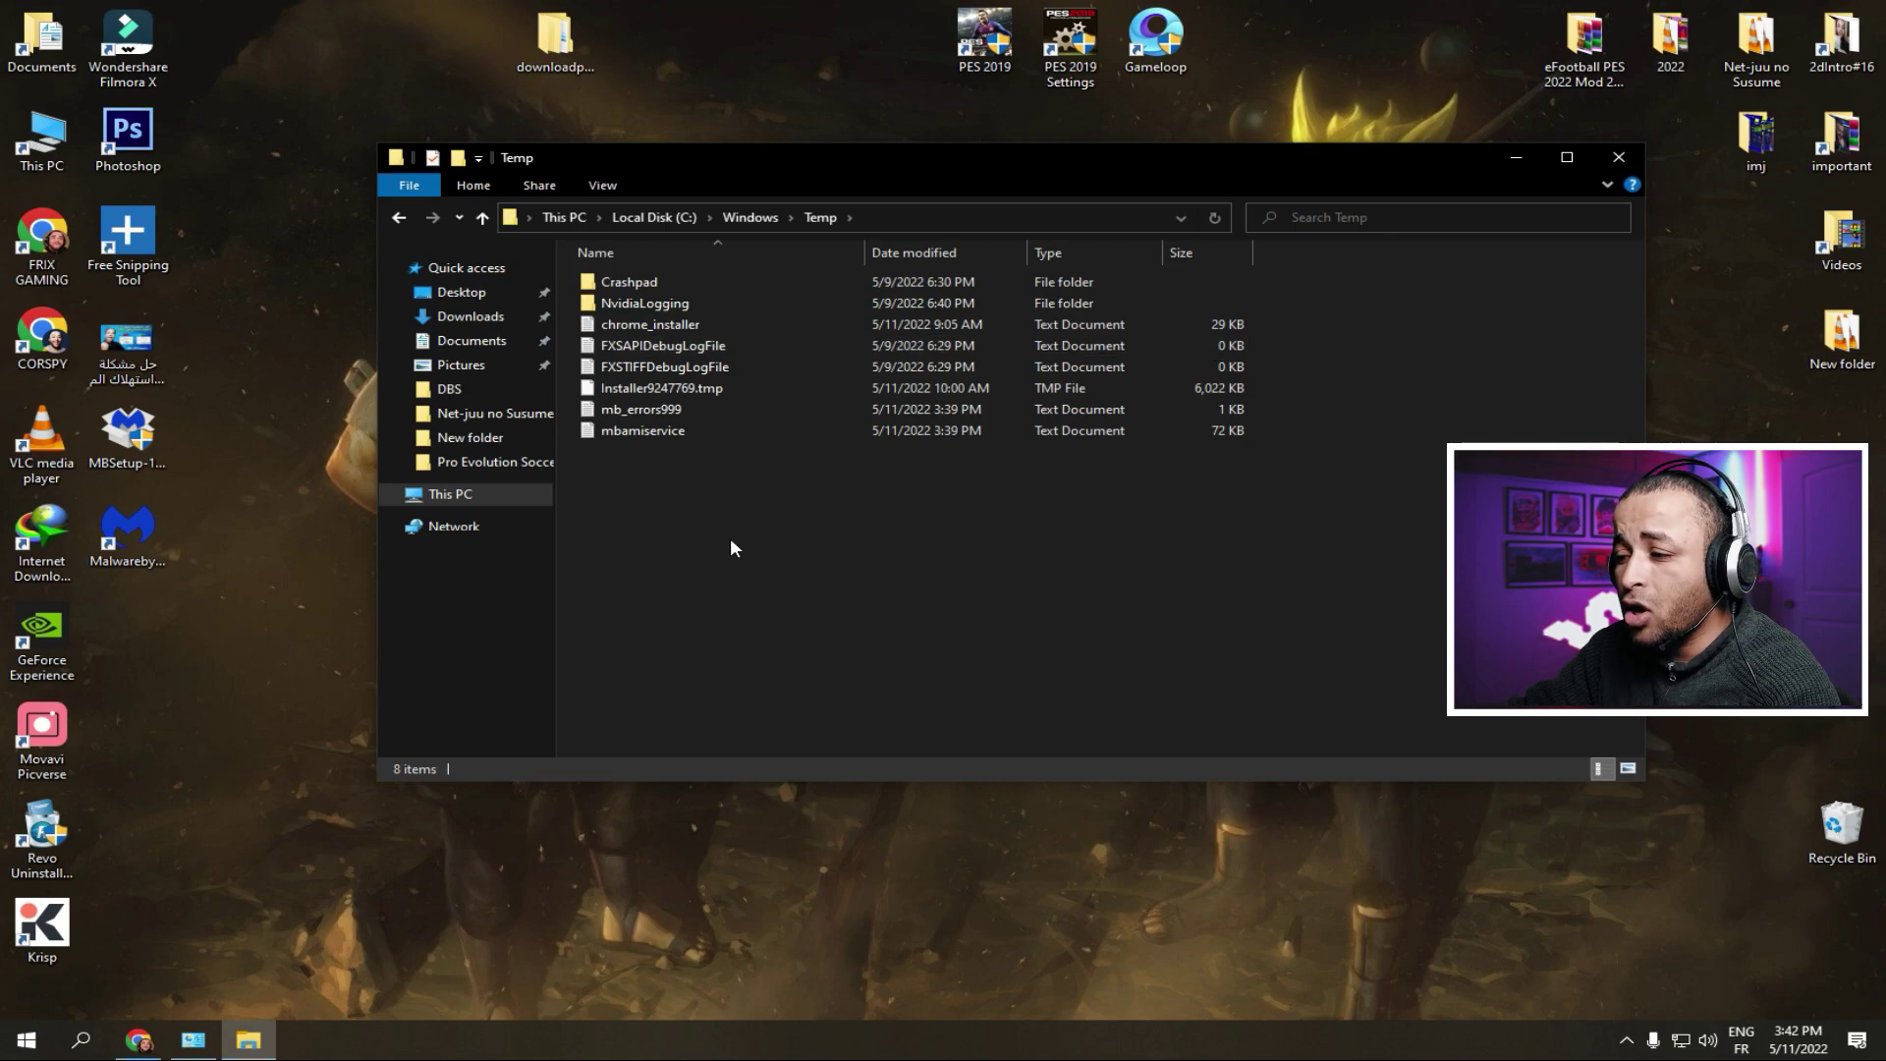
drag(694, 555, 630, 275)
right_click(716, 371)
click(796, 632)
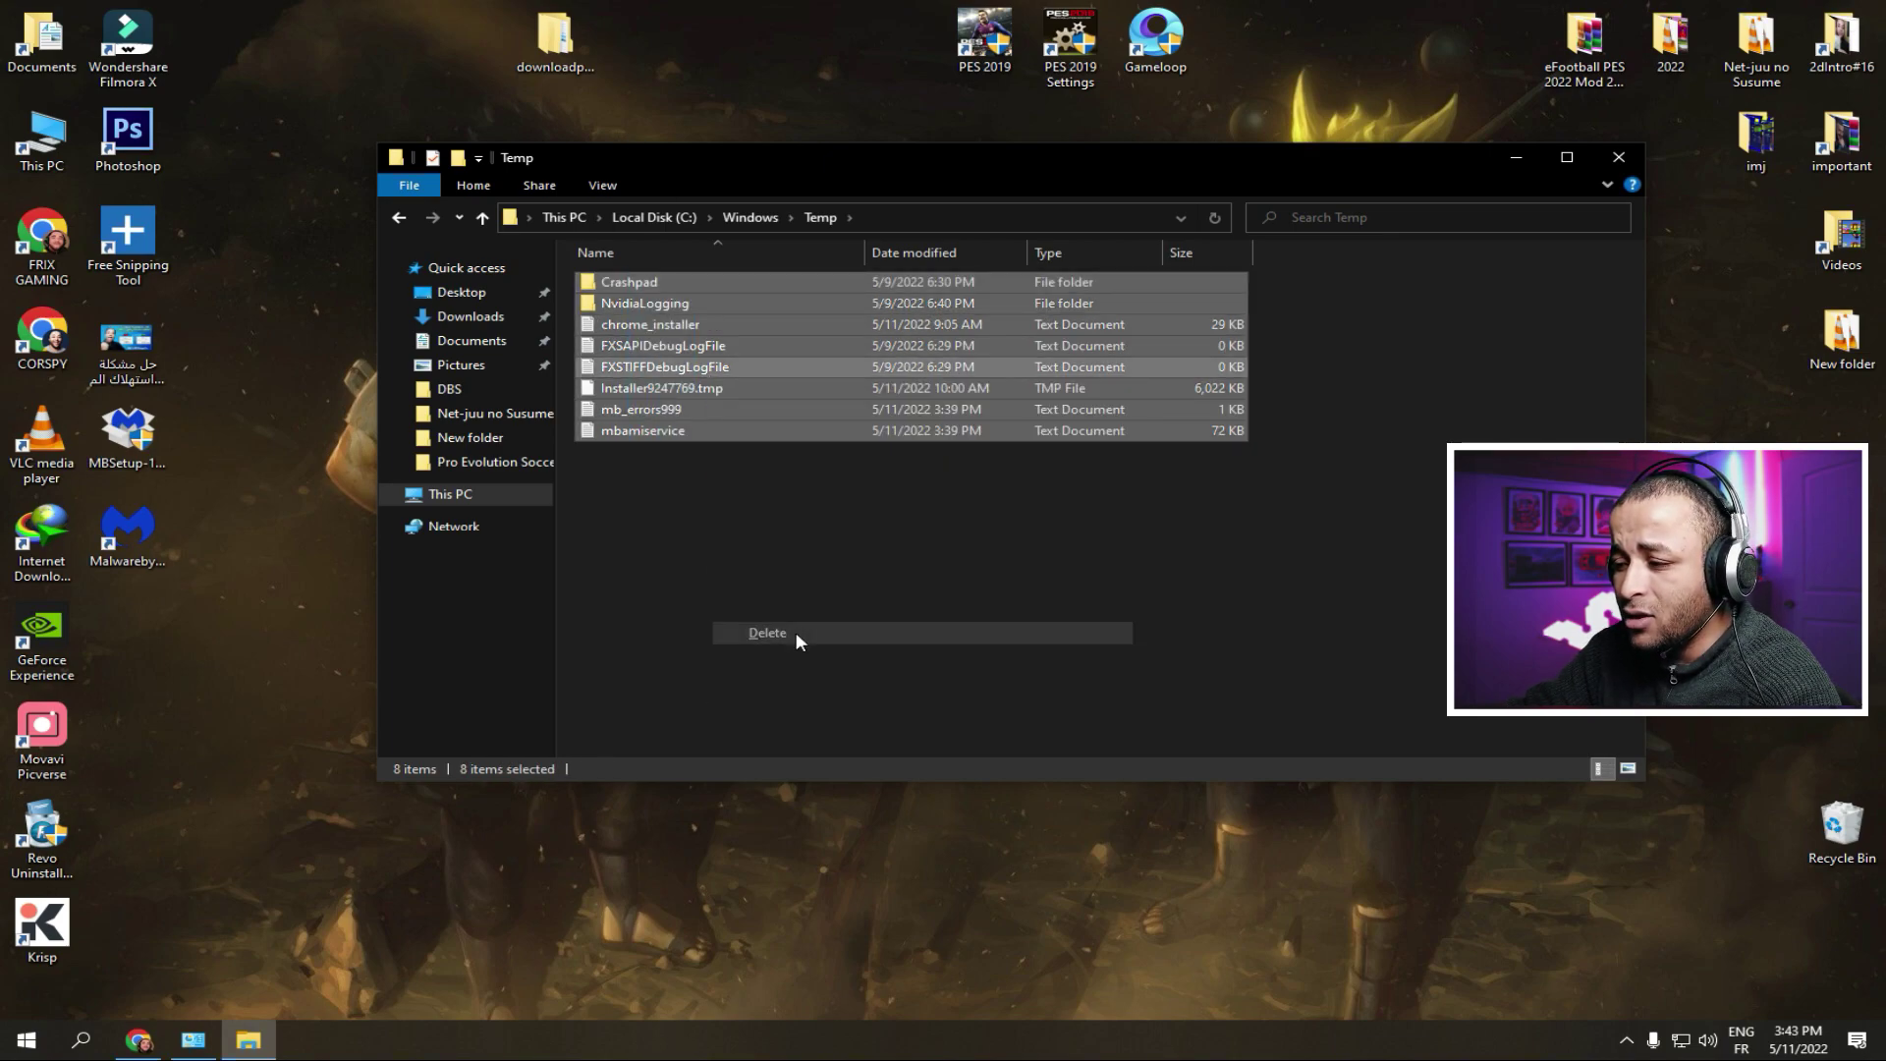
click(440, 453)
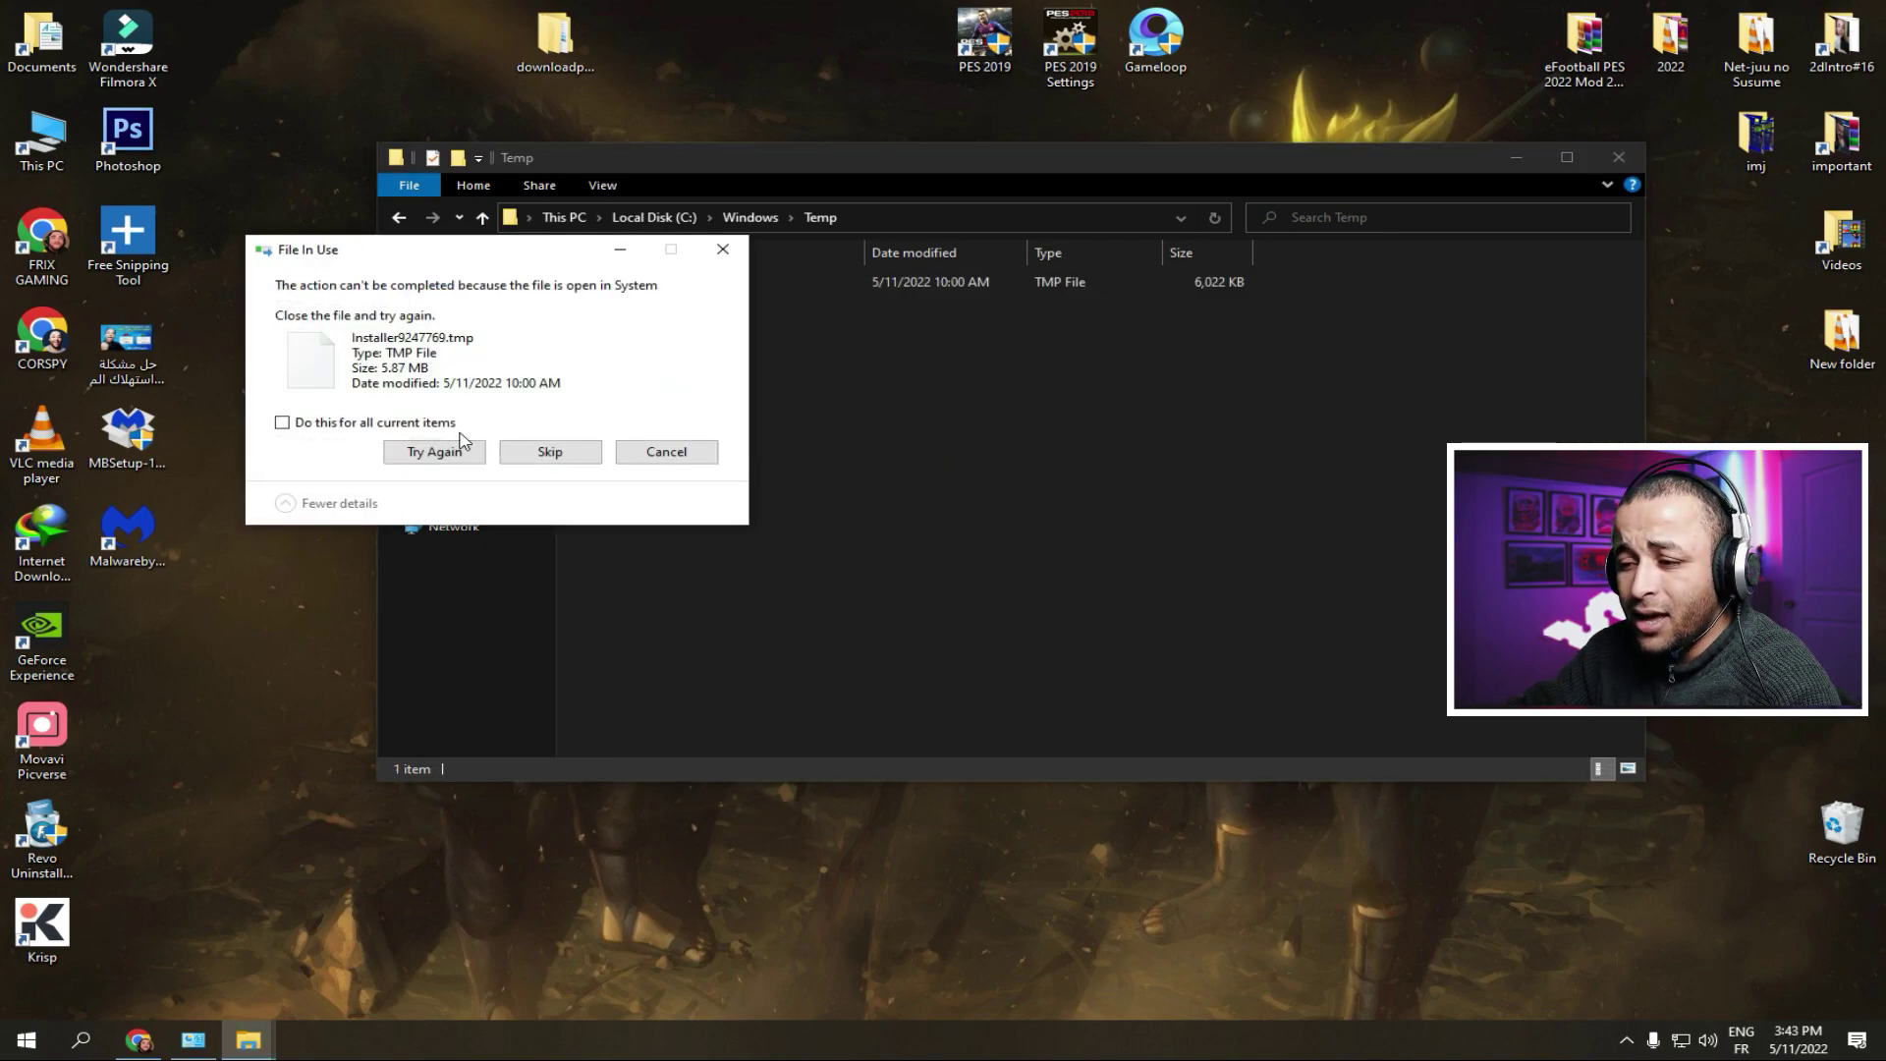
click(283, 423)
click(548, 451)
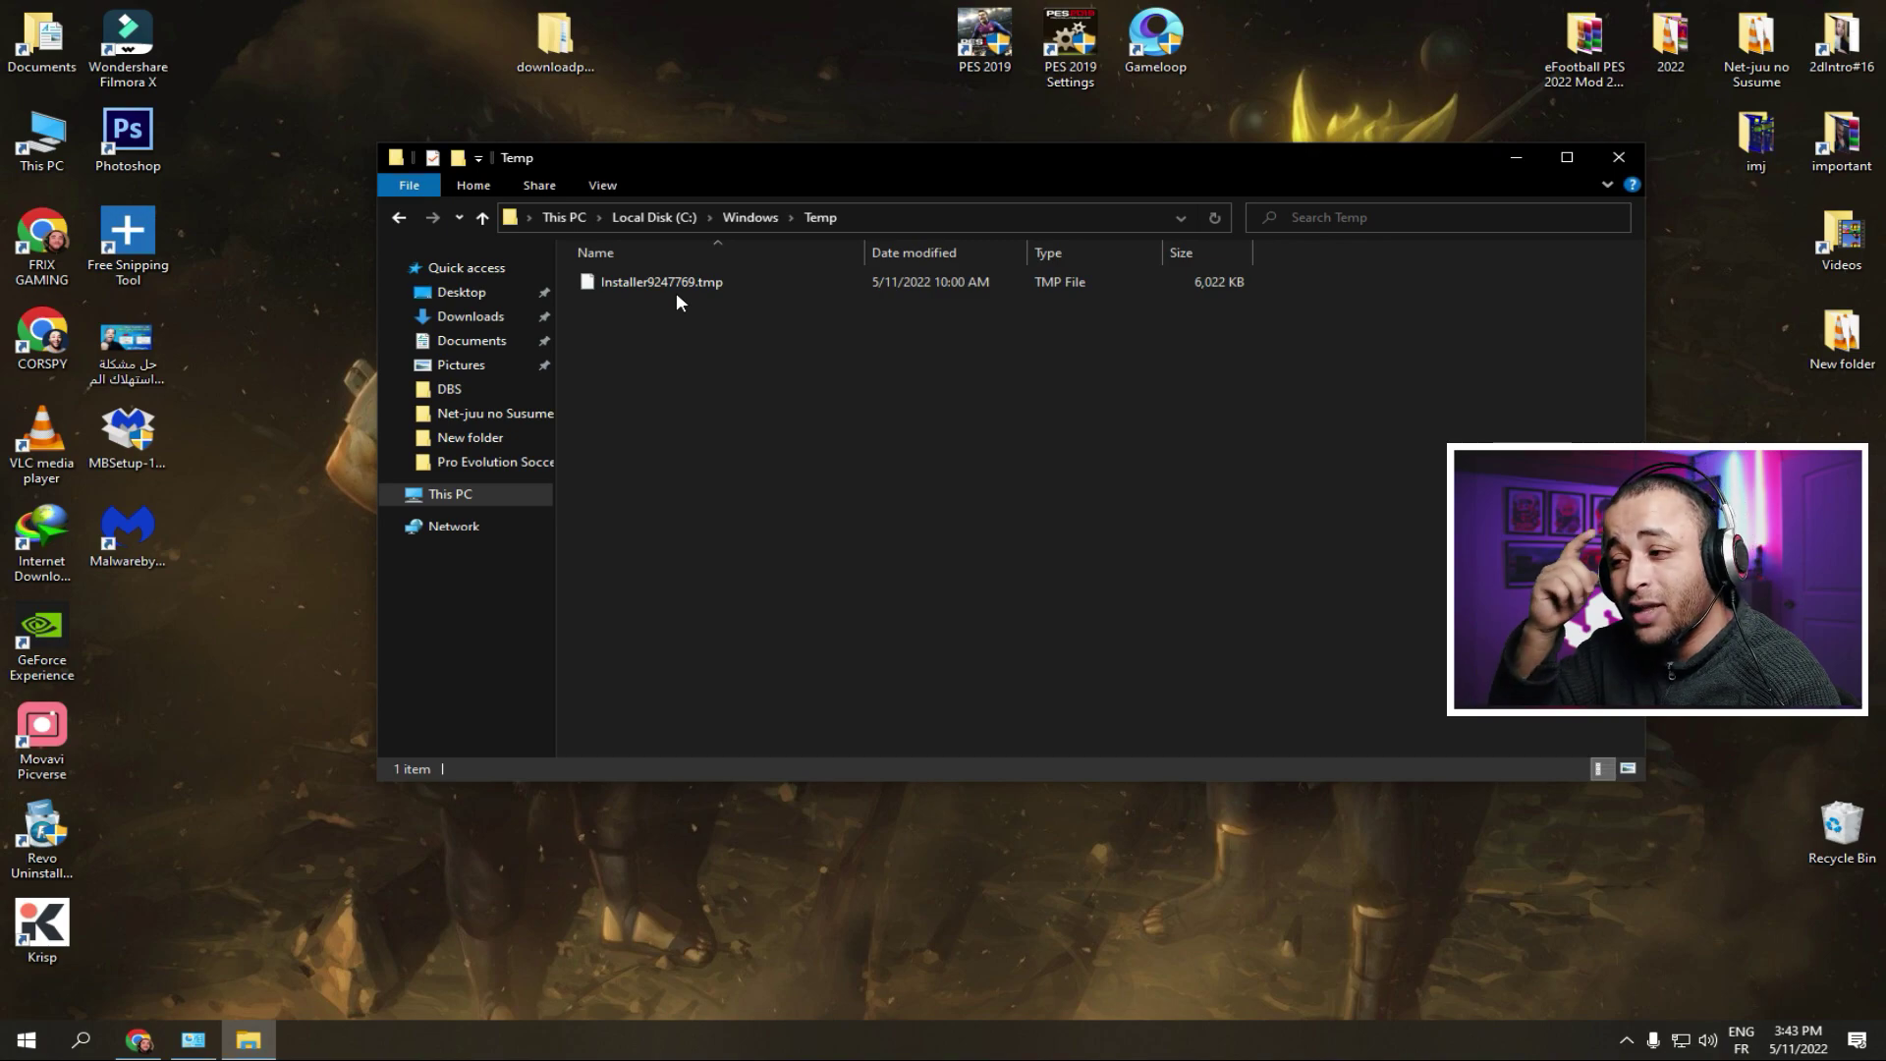
click(676, 292)
click(399, 217)
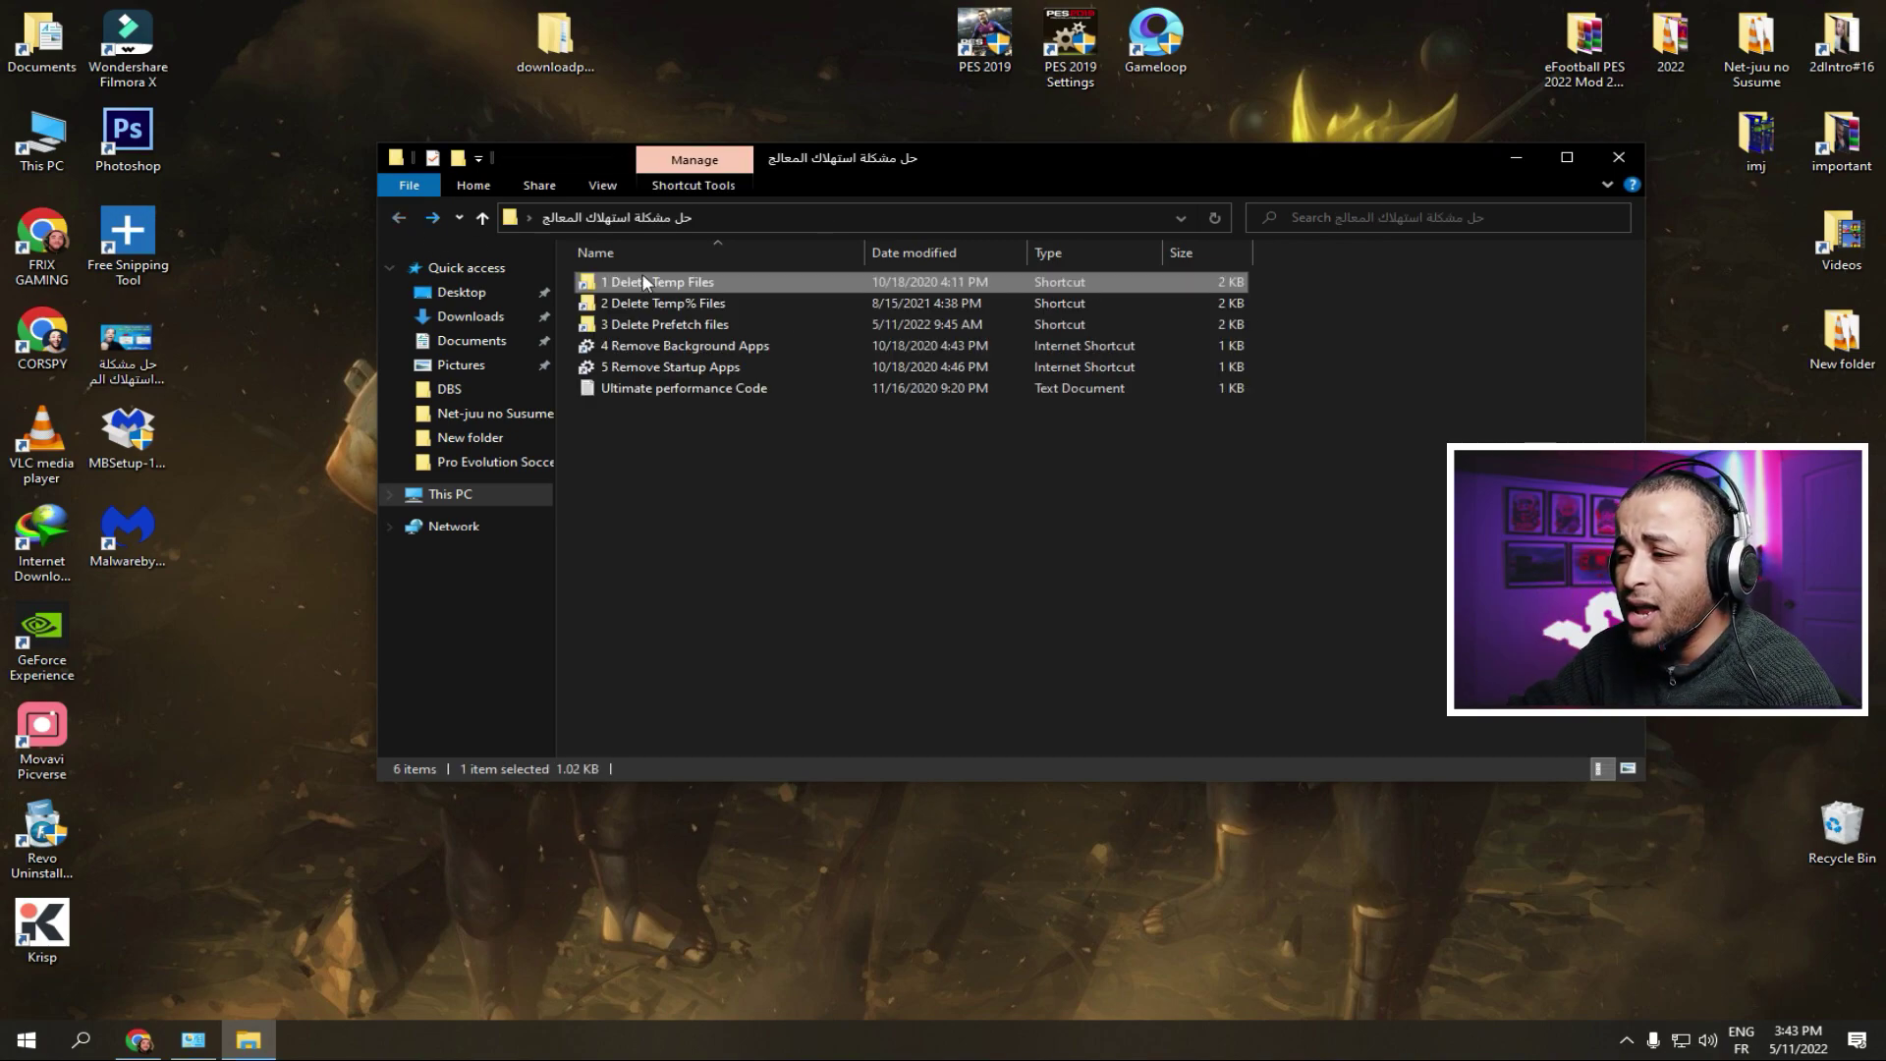
Follow 2 Delete Temp% Files, check the properties of all its contents and delete them, skipping files in use, and return to the fix folder.
click(661, 304)
double_click(661, 303)
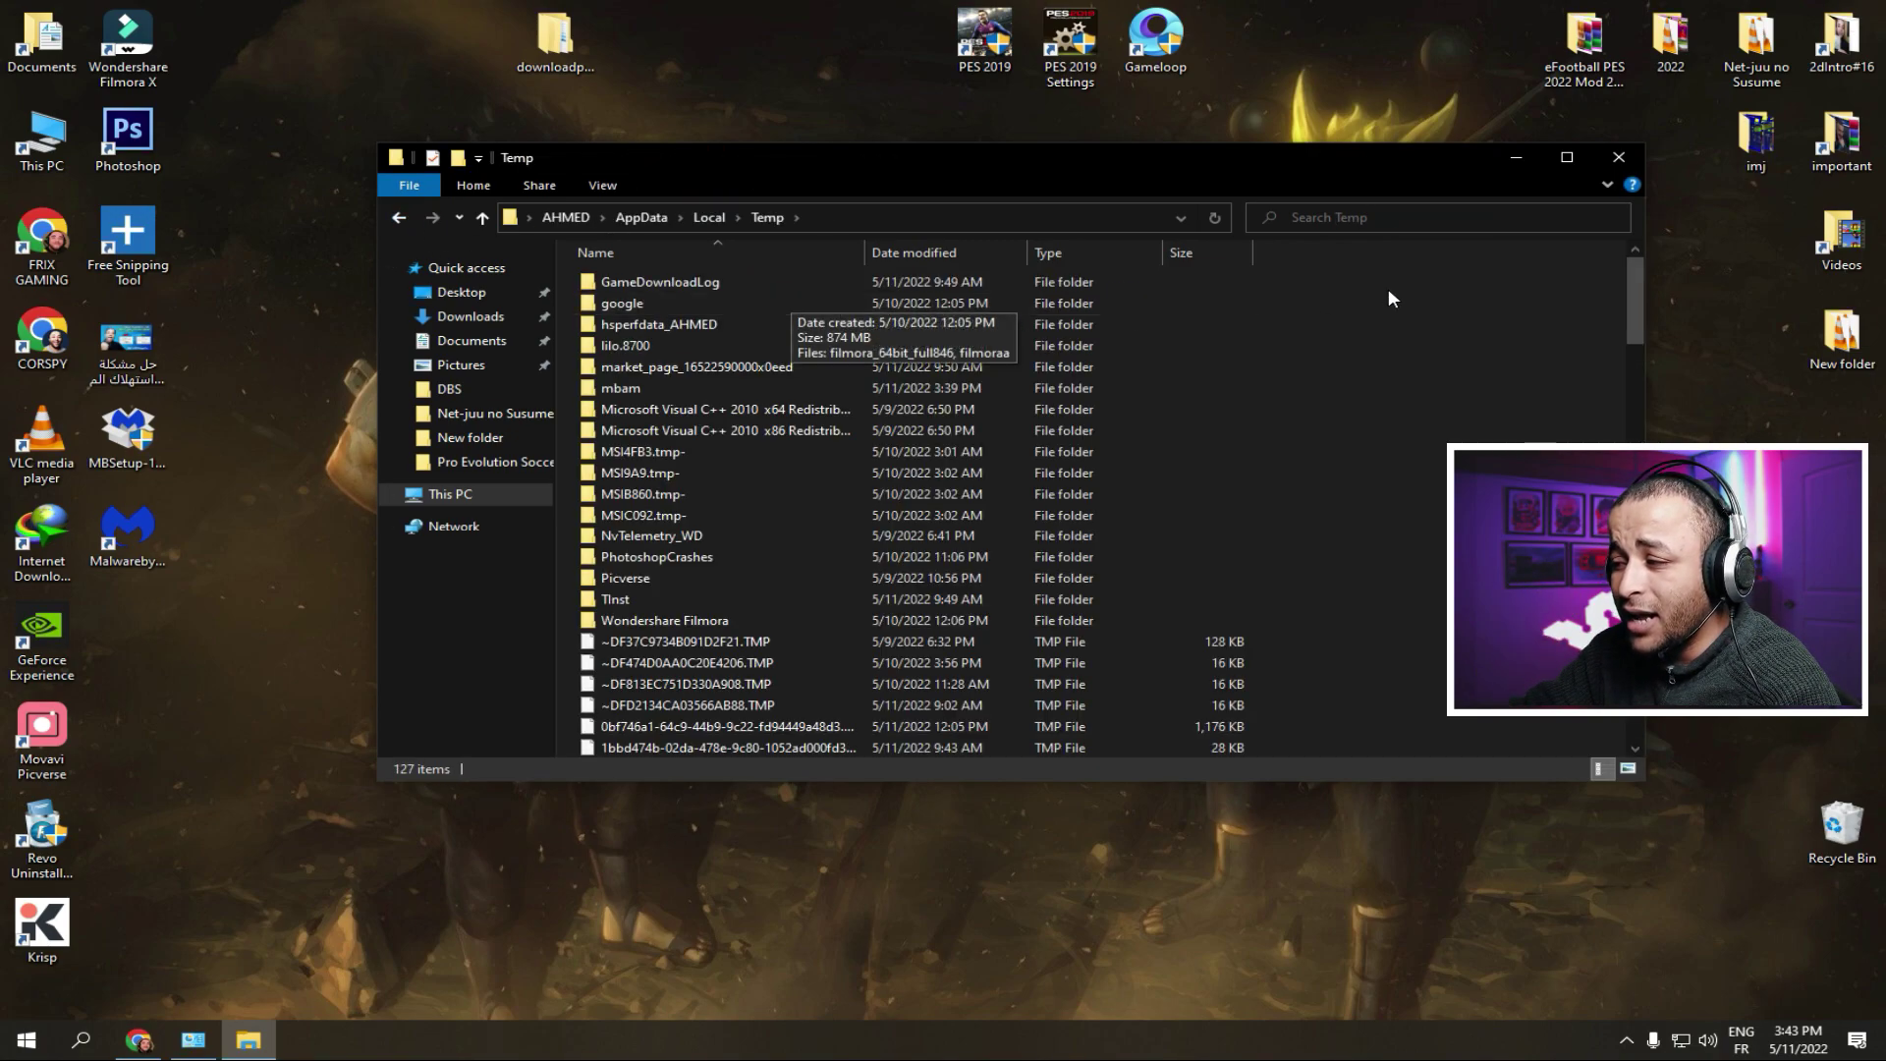
drag(1346, 278, 487, 1026)
right_click(729, 682)
click(805, 668)
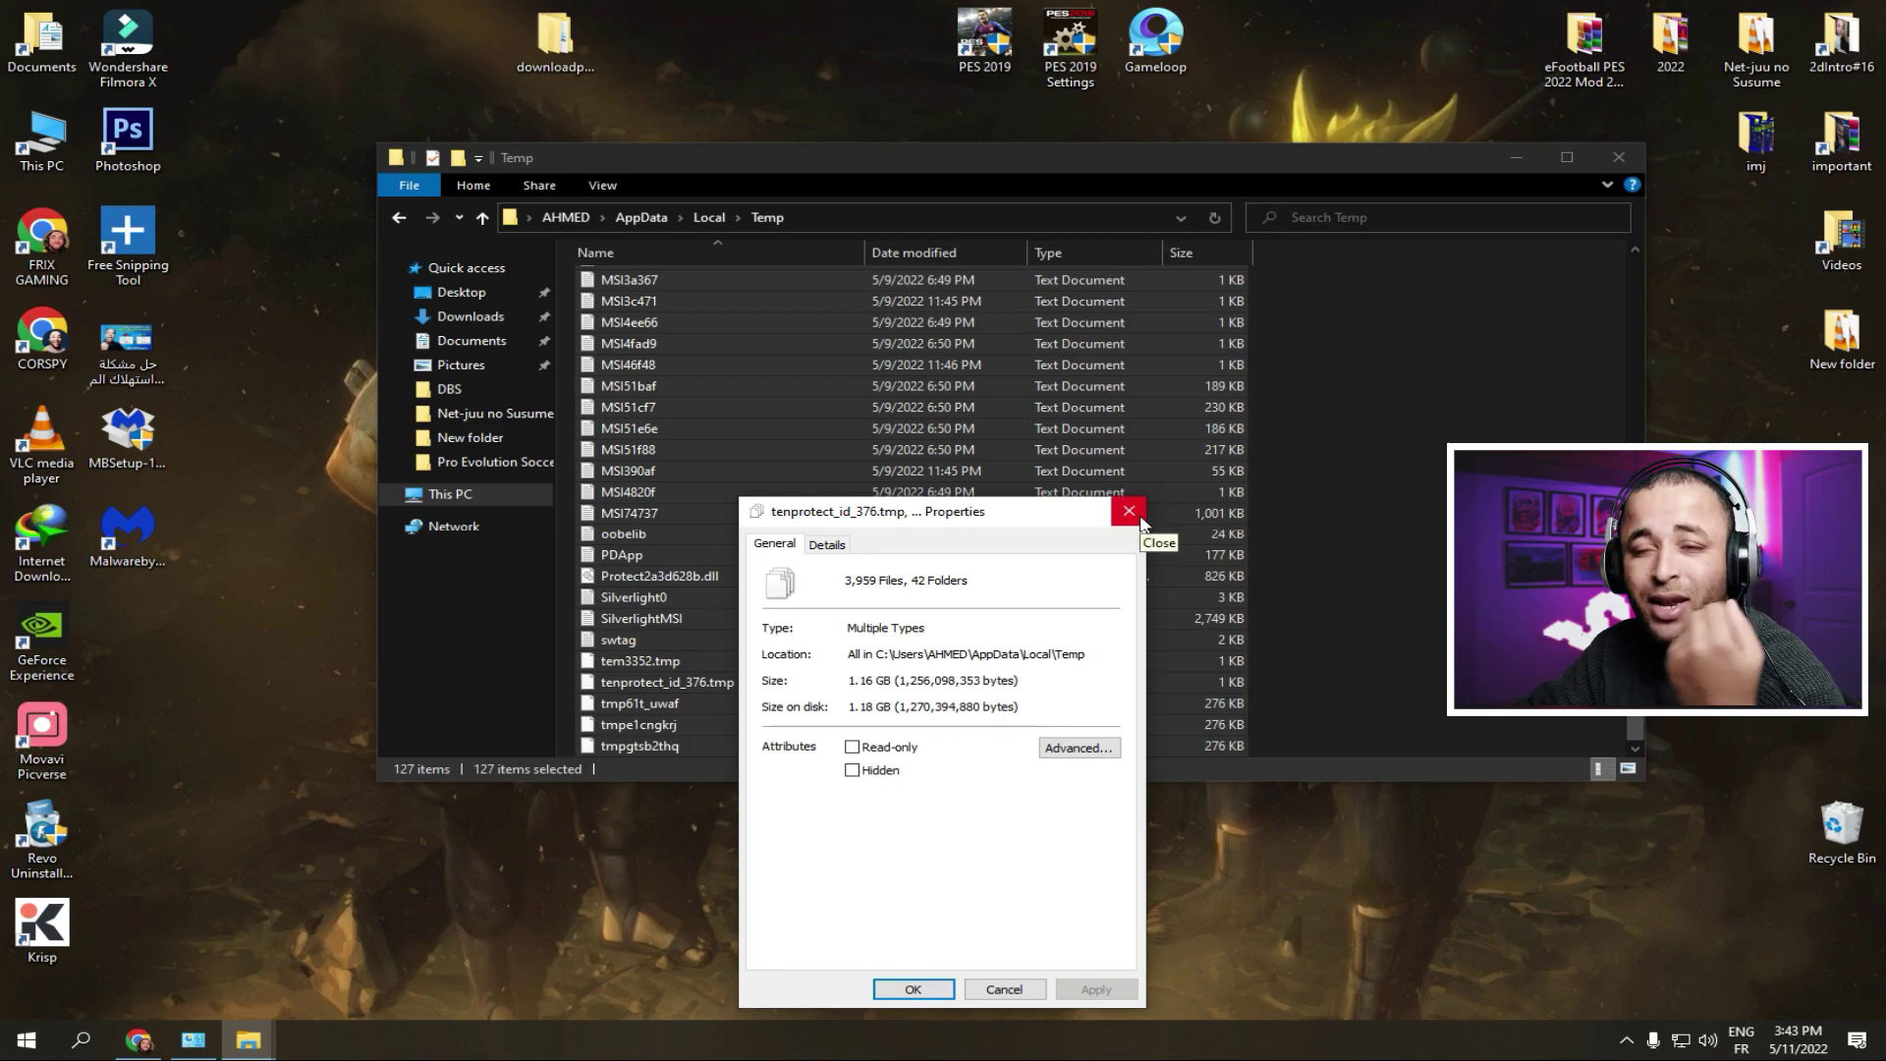
click(1130, 512)
right_click(1030, 523)
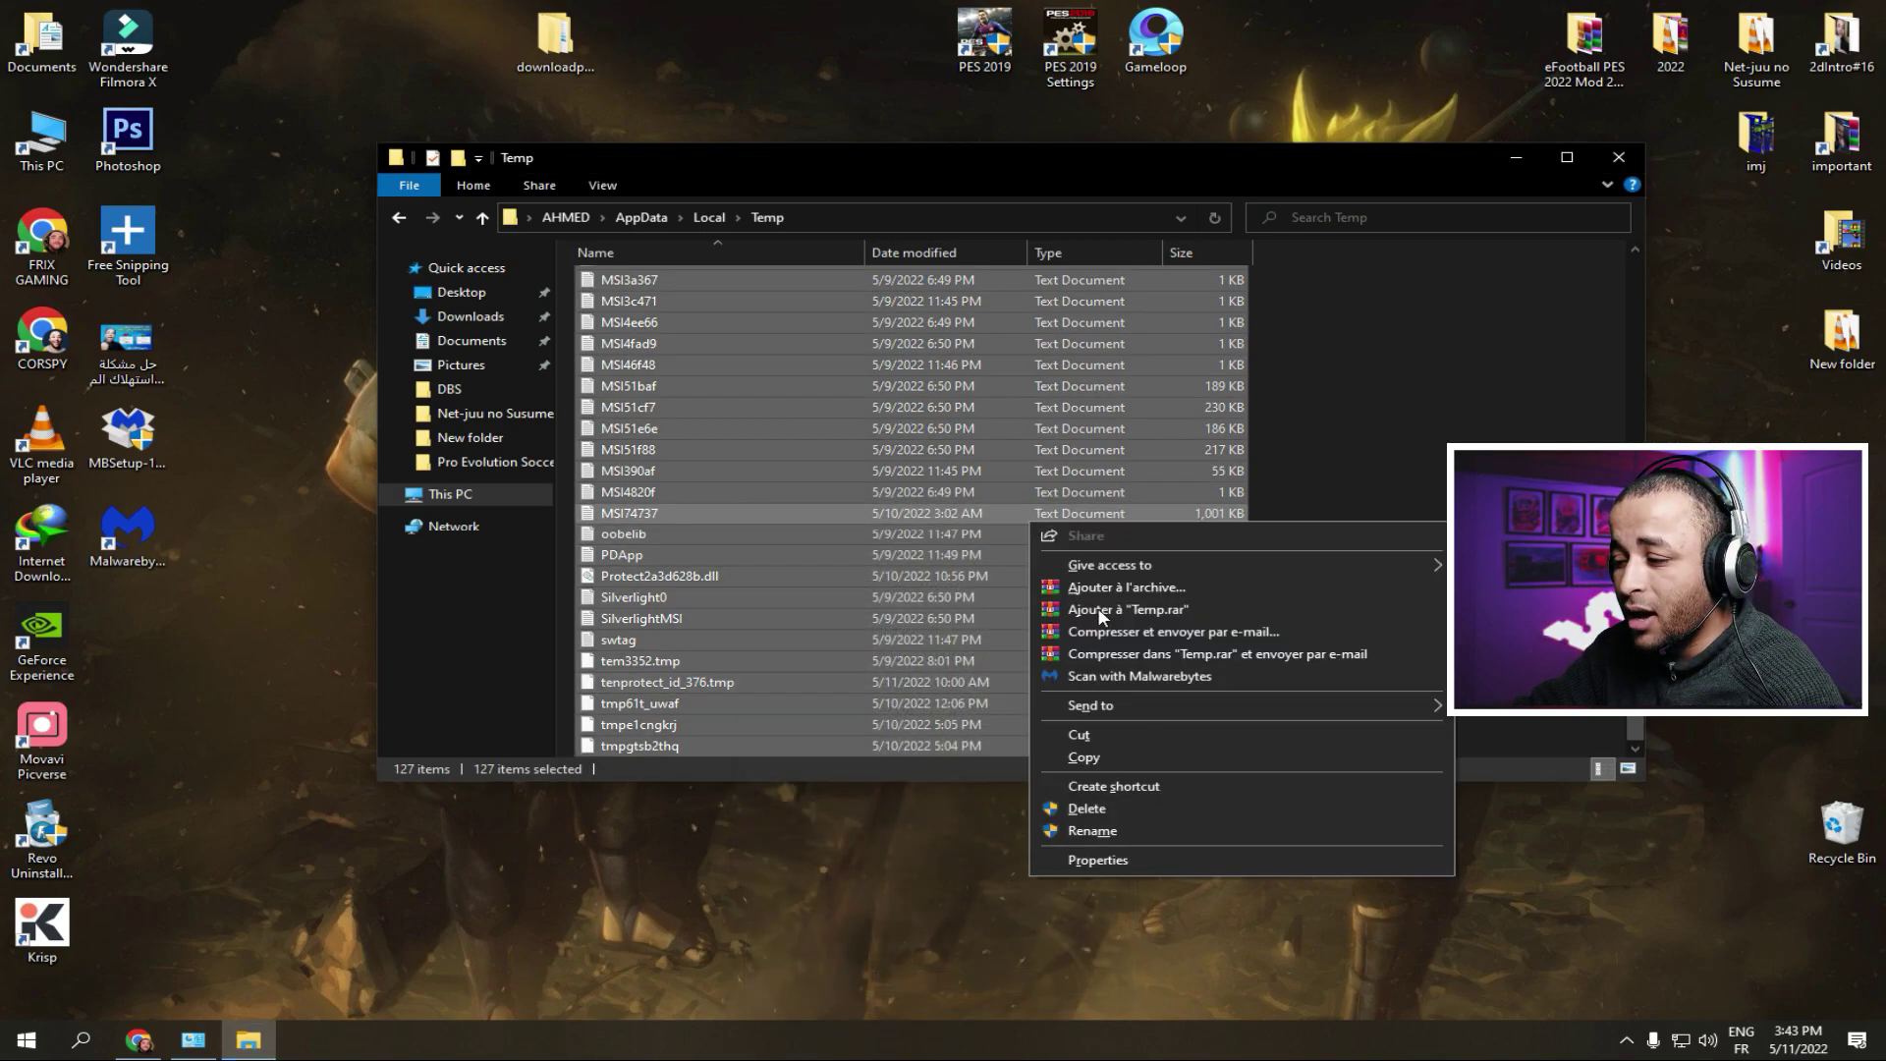
click(1126, 807)
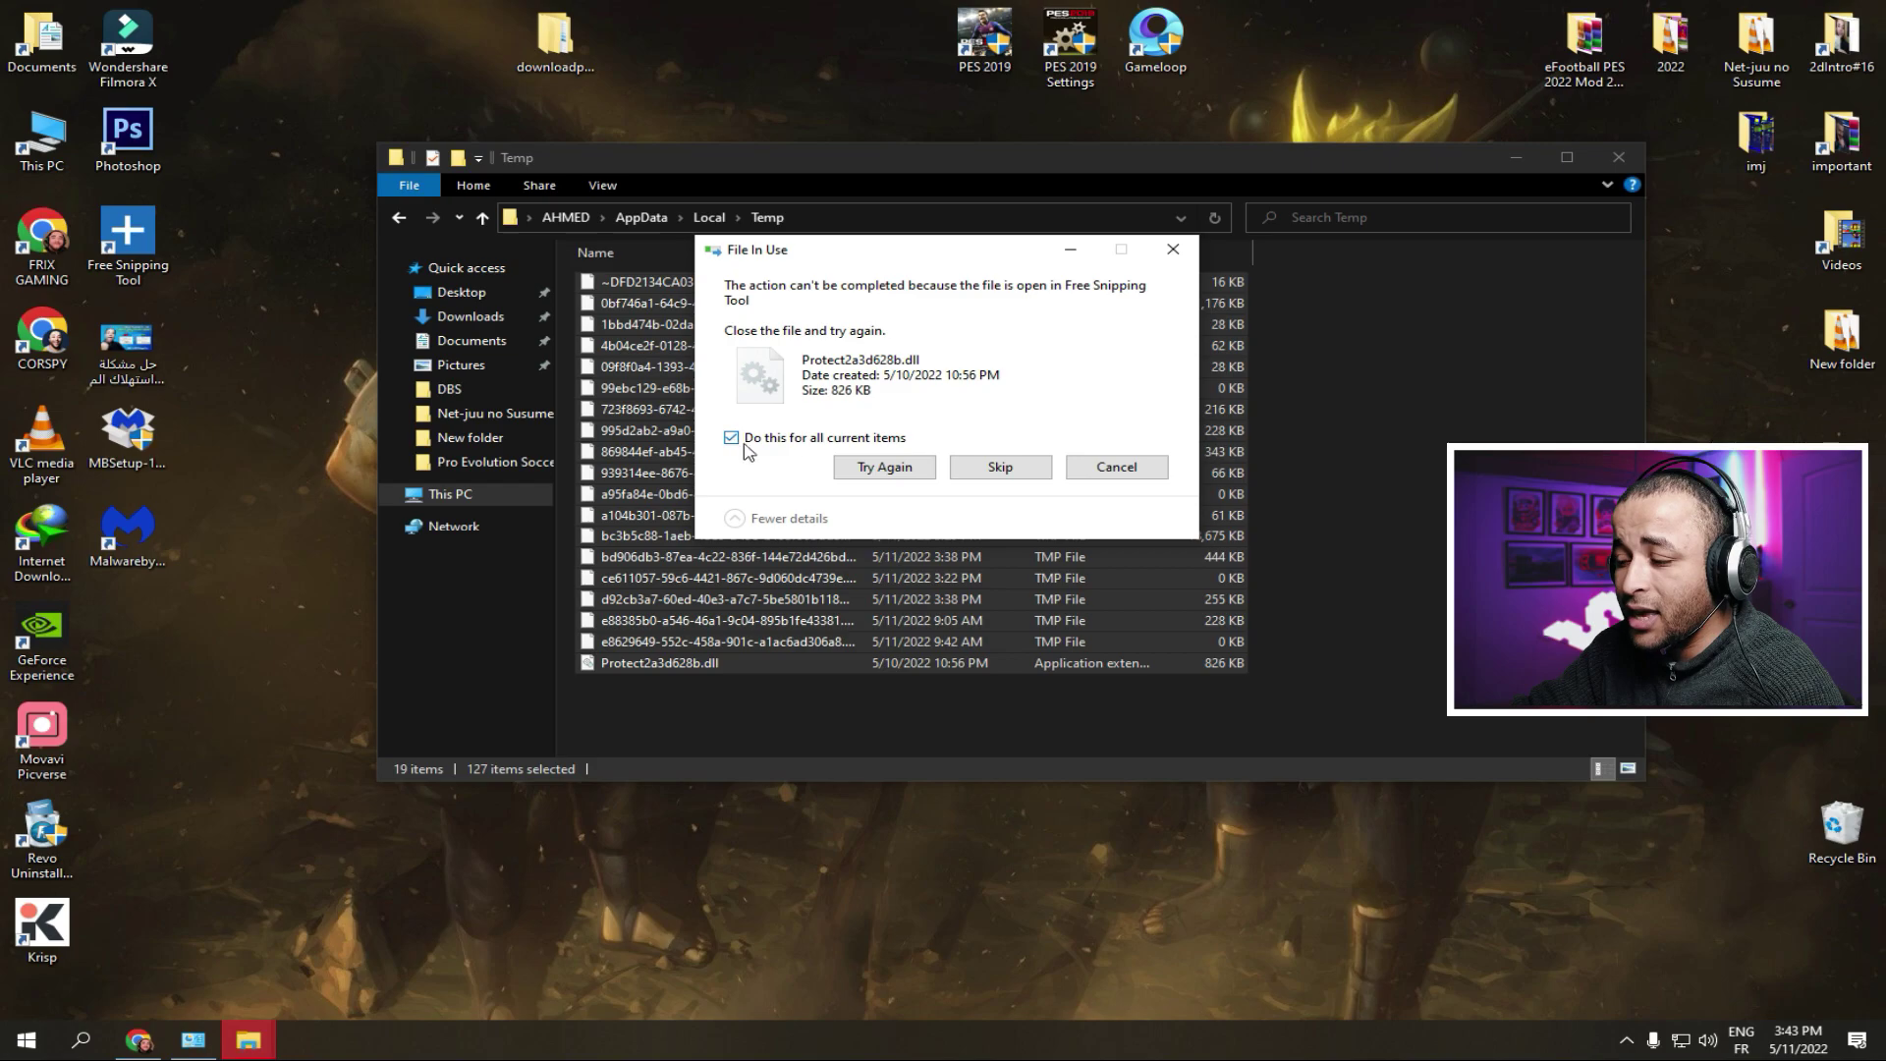
click(875, 469)
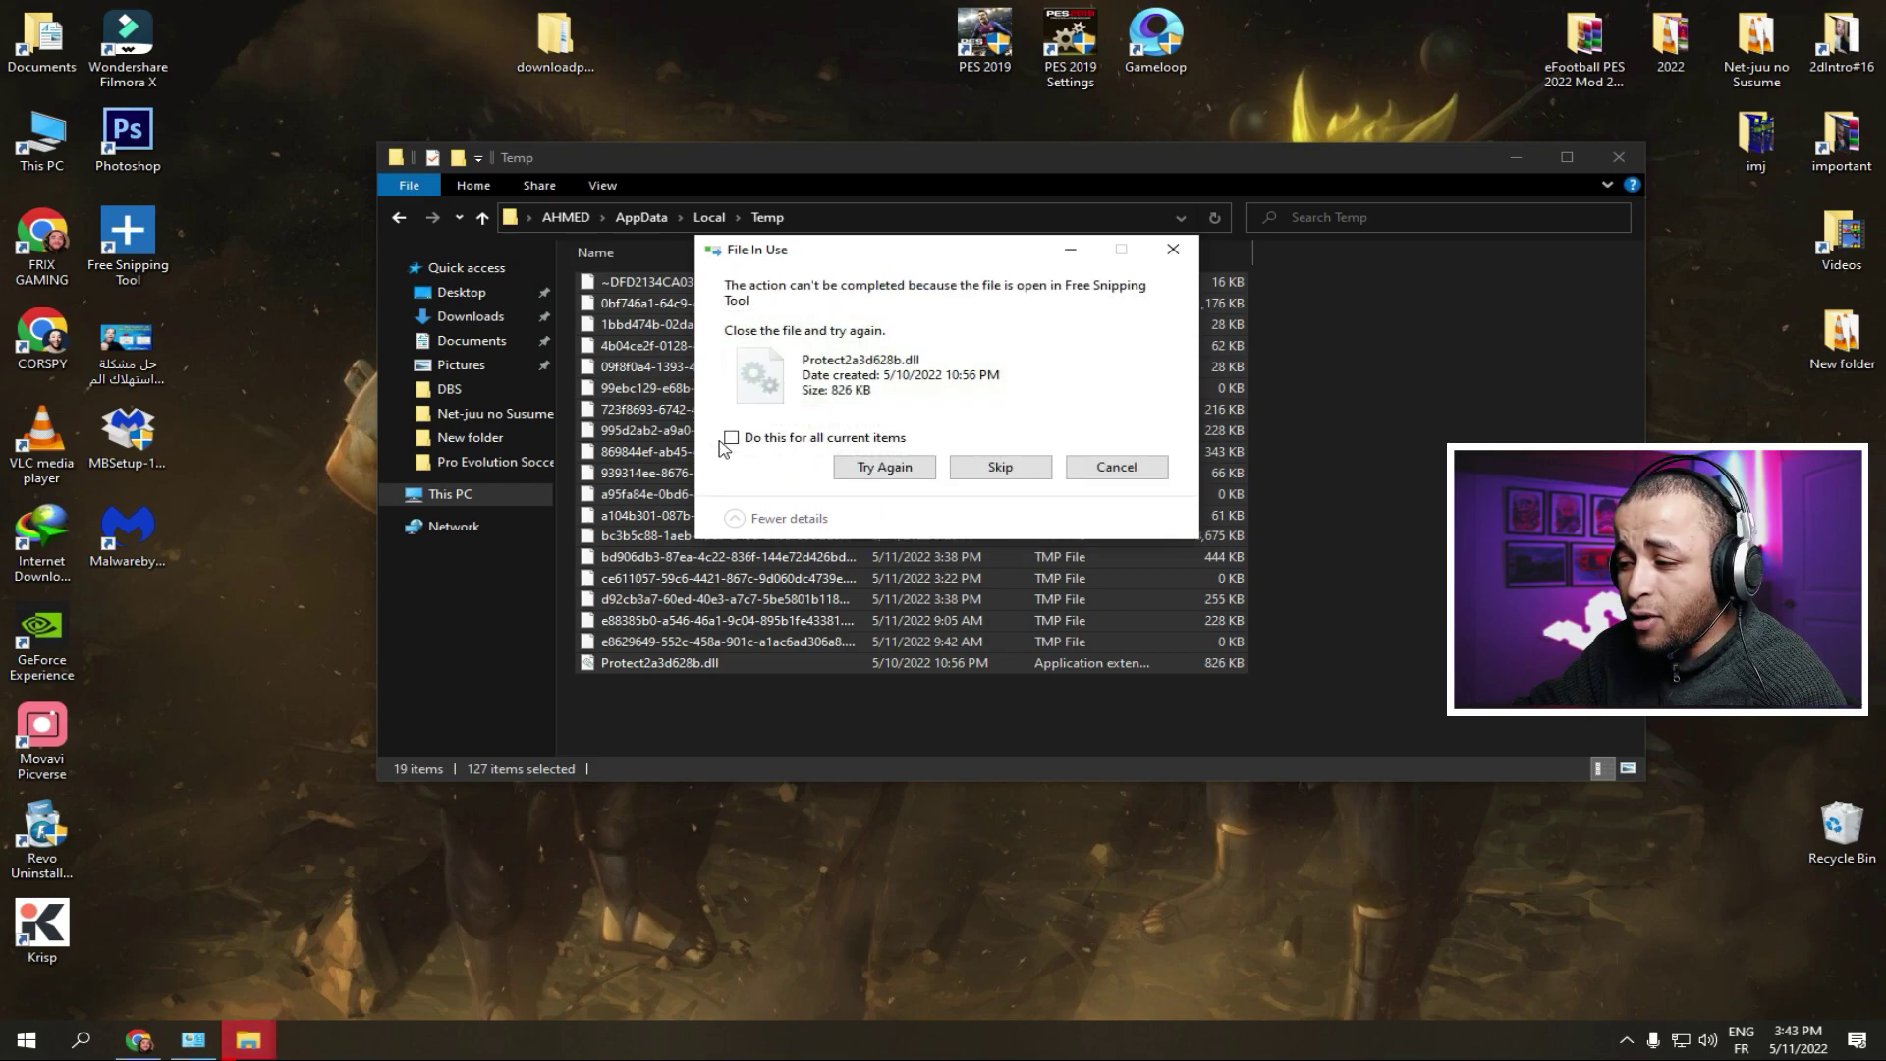
click(731, 438)
click(973, 470)
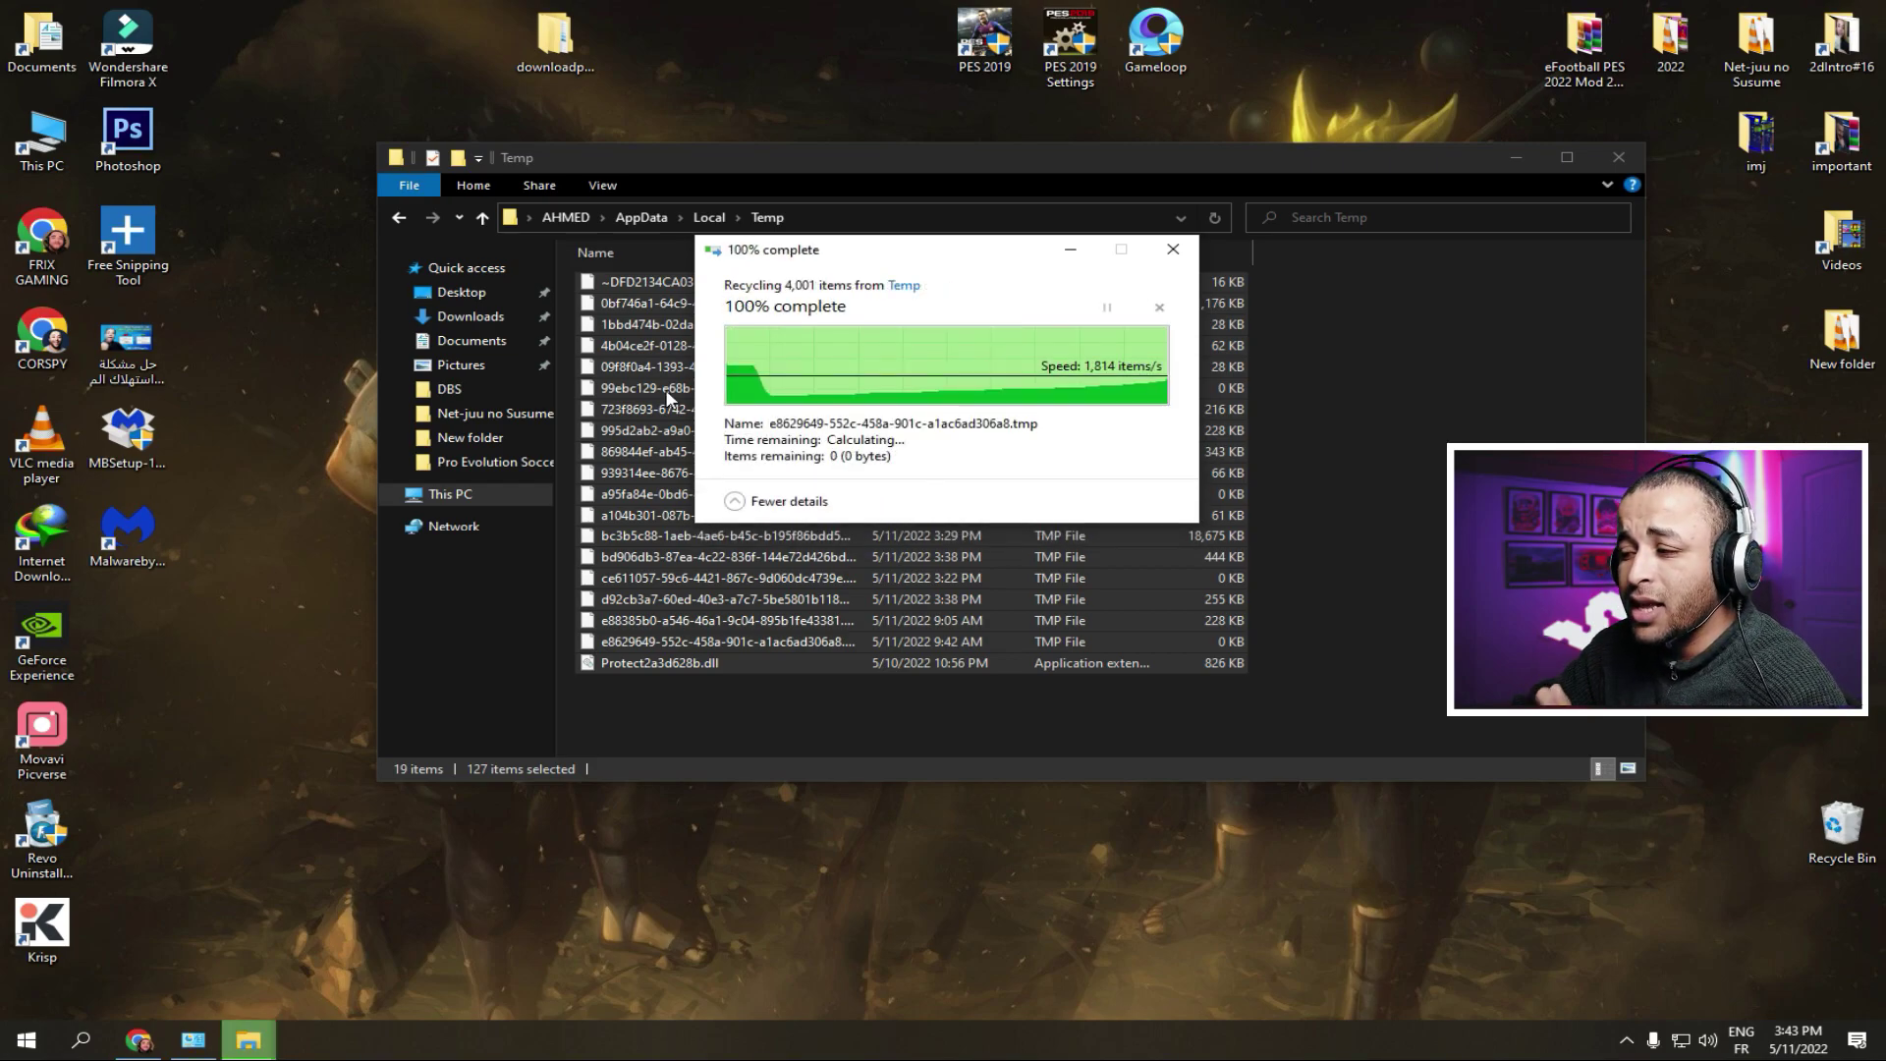
click(411, 218)
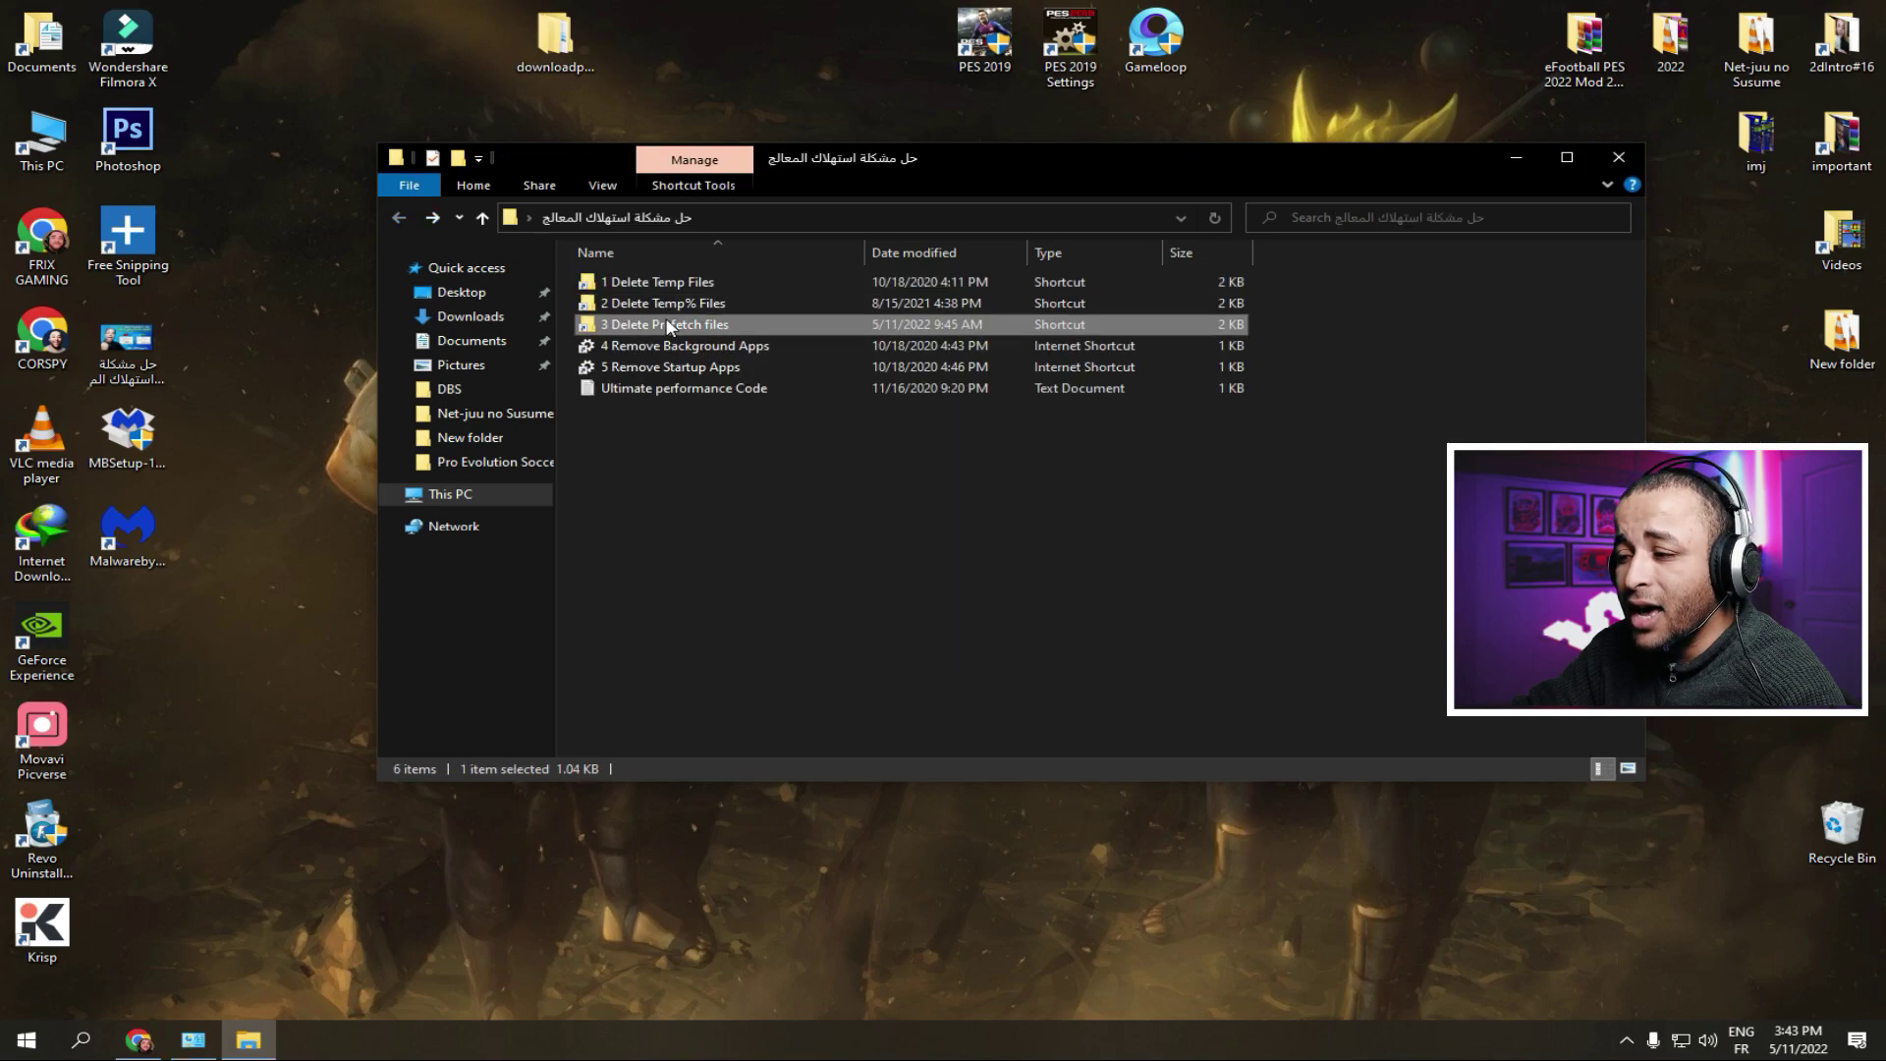
Follow 3 Delete Prefetch files and delete everything in the Prefetch folder, skipping the file in use, and return to the fix folder.
double_click(664, 344)
drag(1248, 277, 580, 1012)
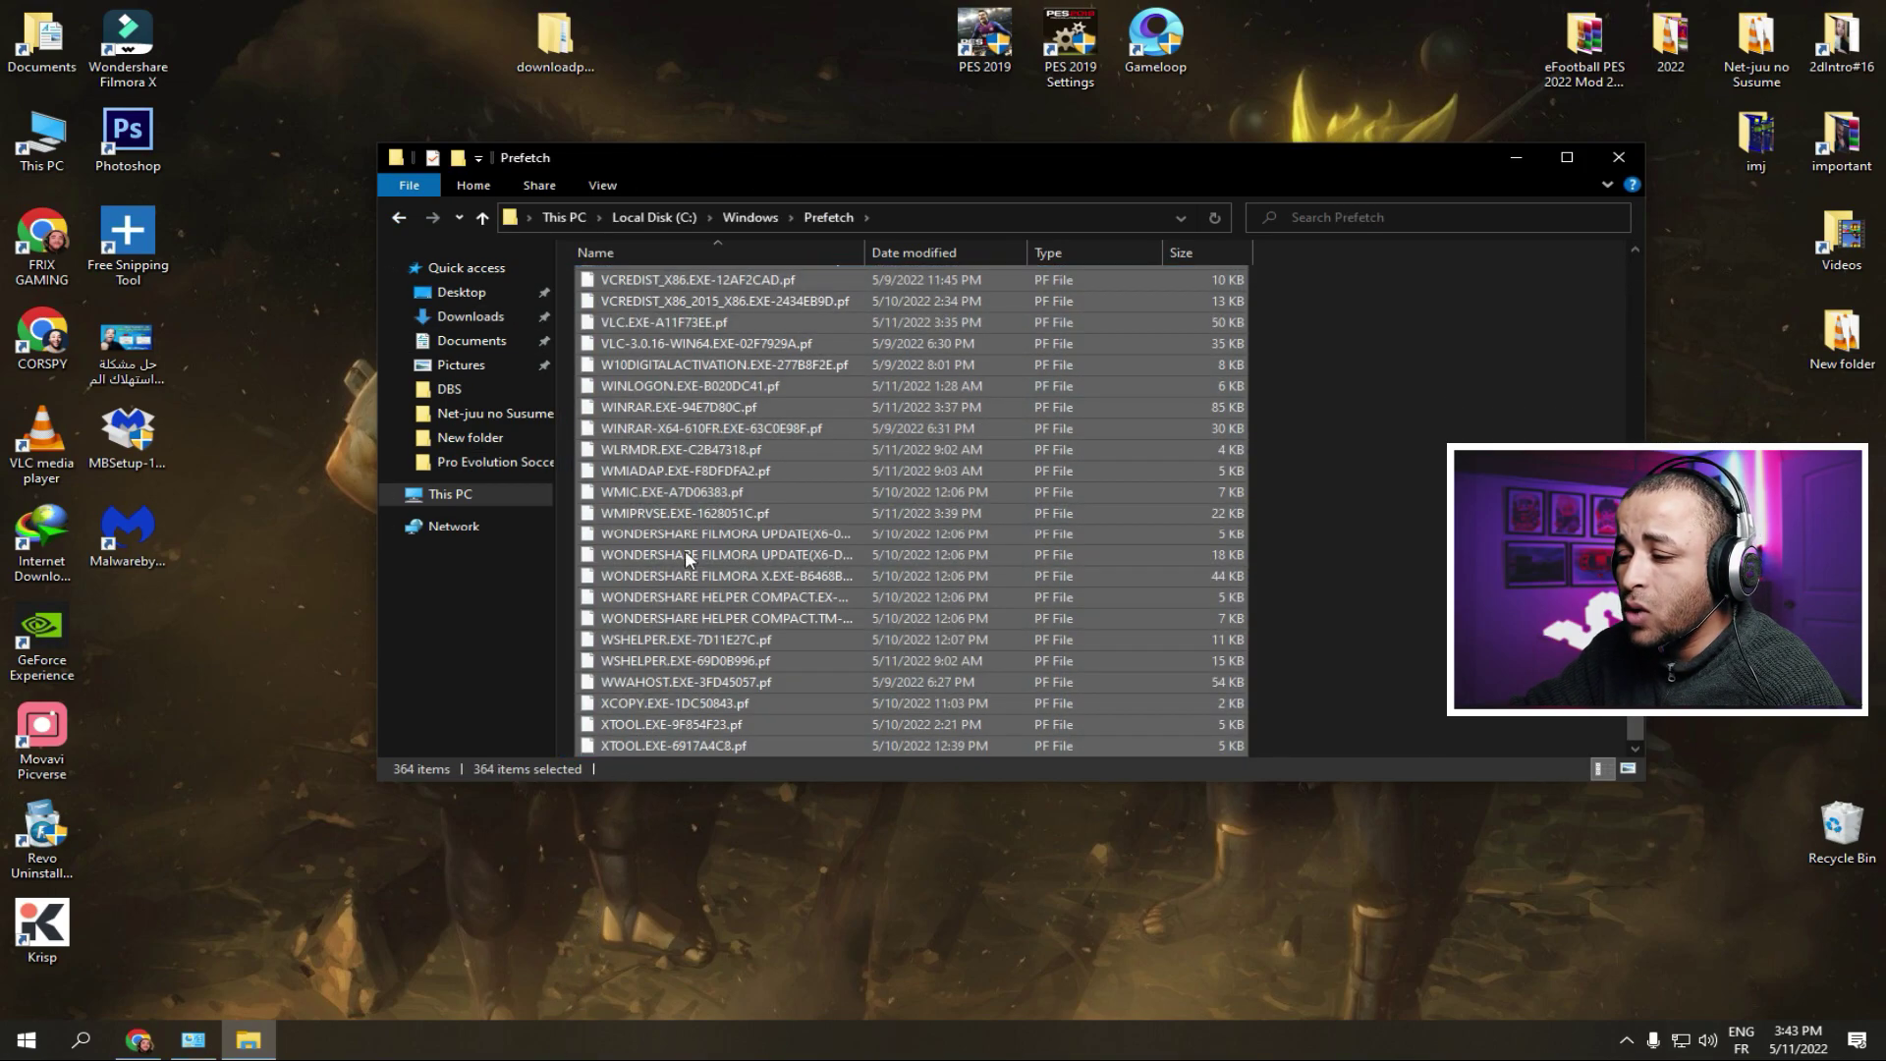
right_click(688, 537)
click(747, 800)
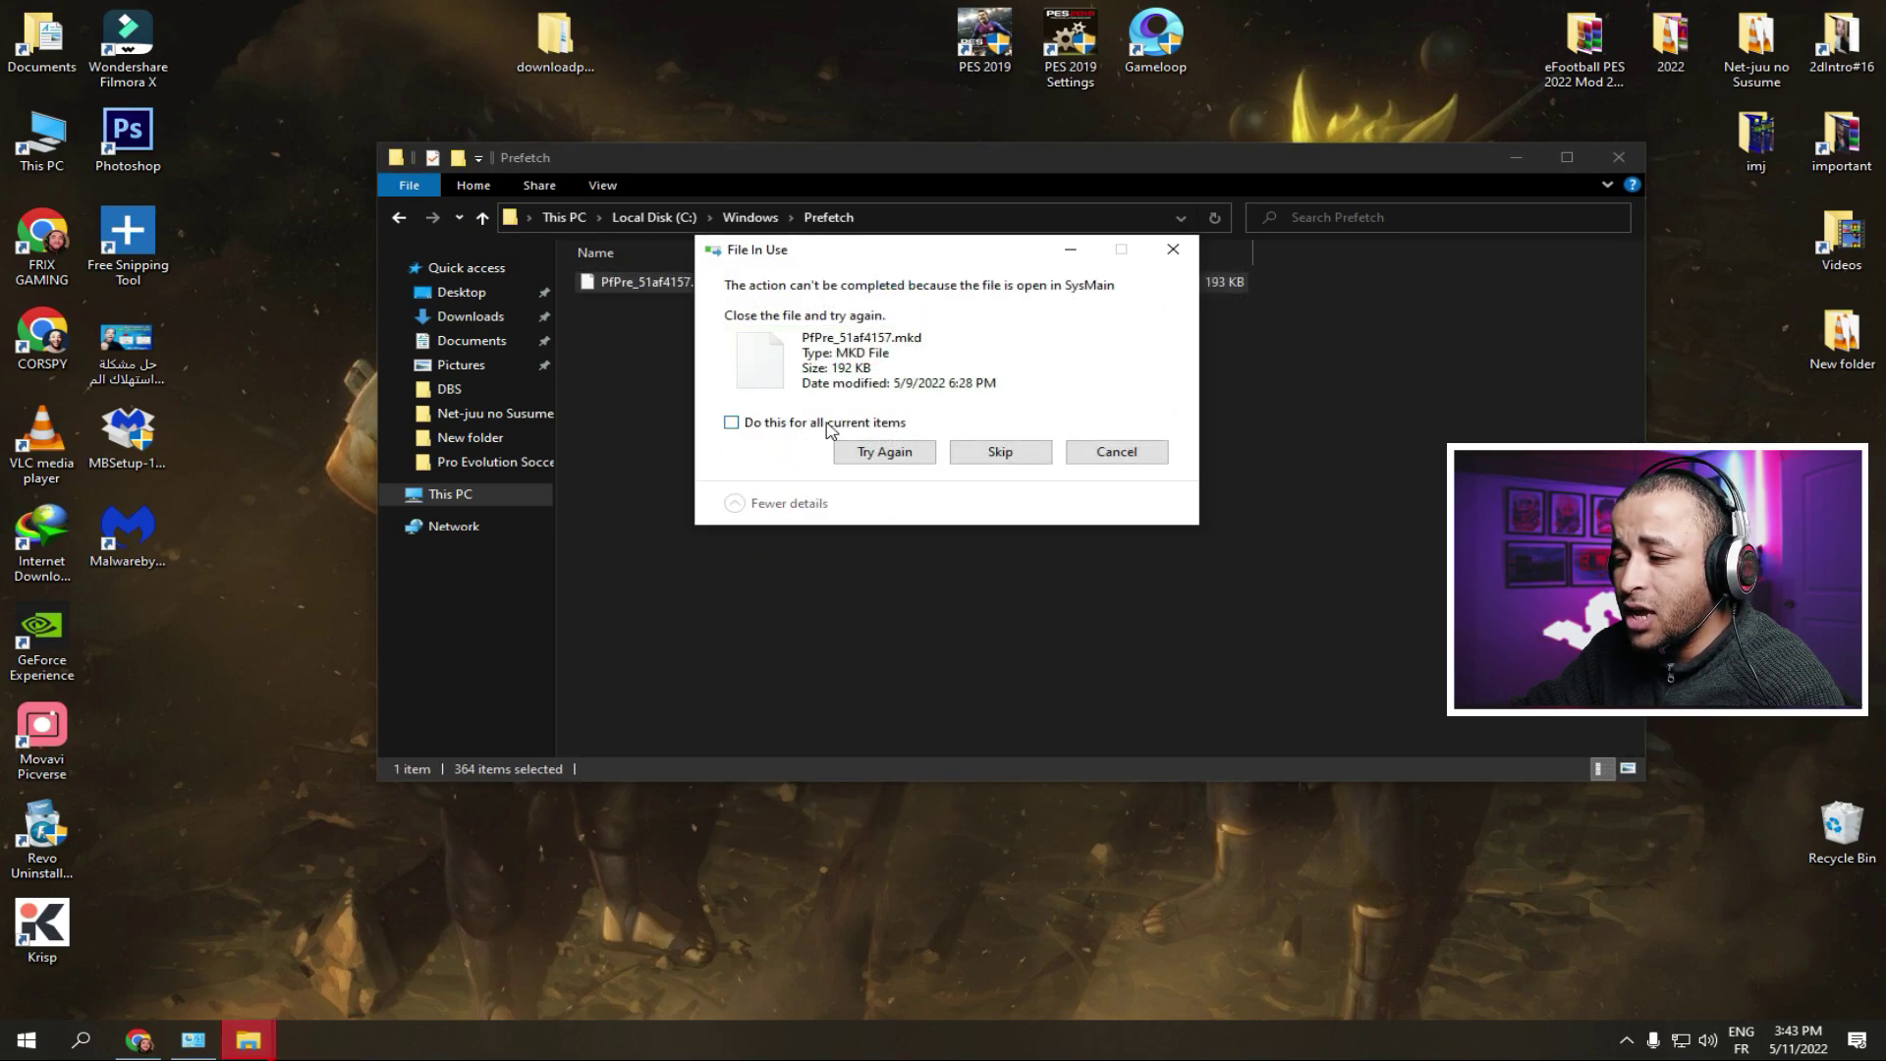
click(1000, 451)
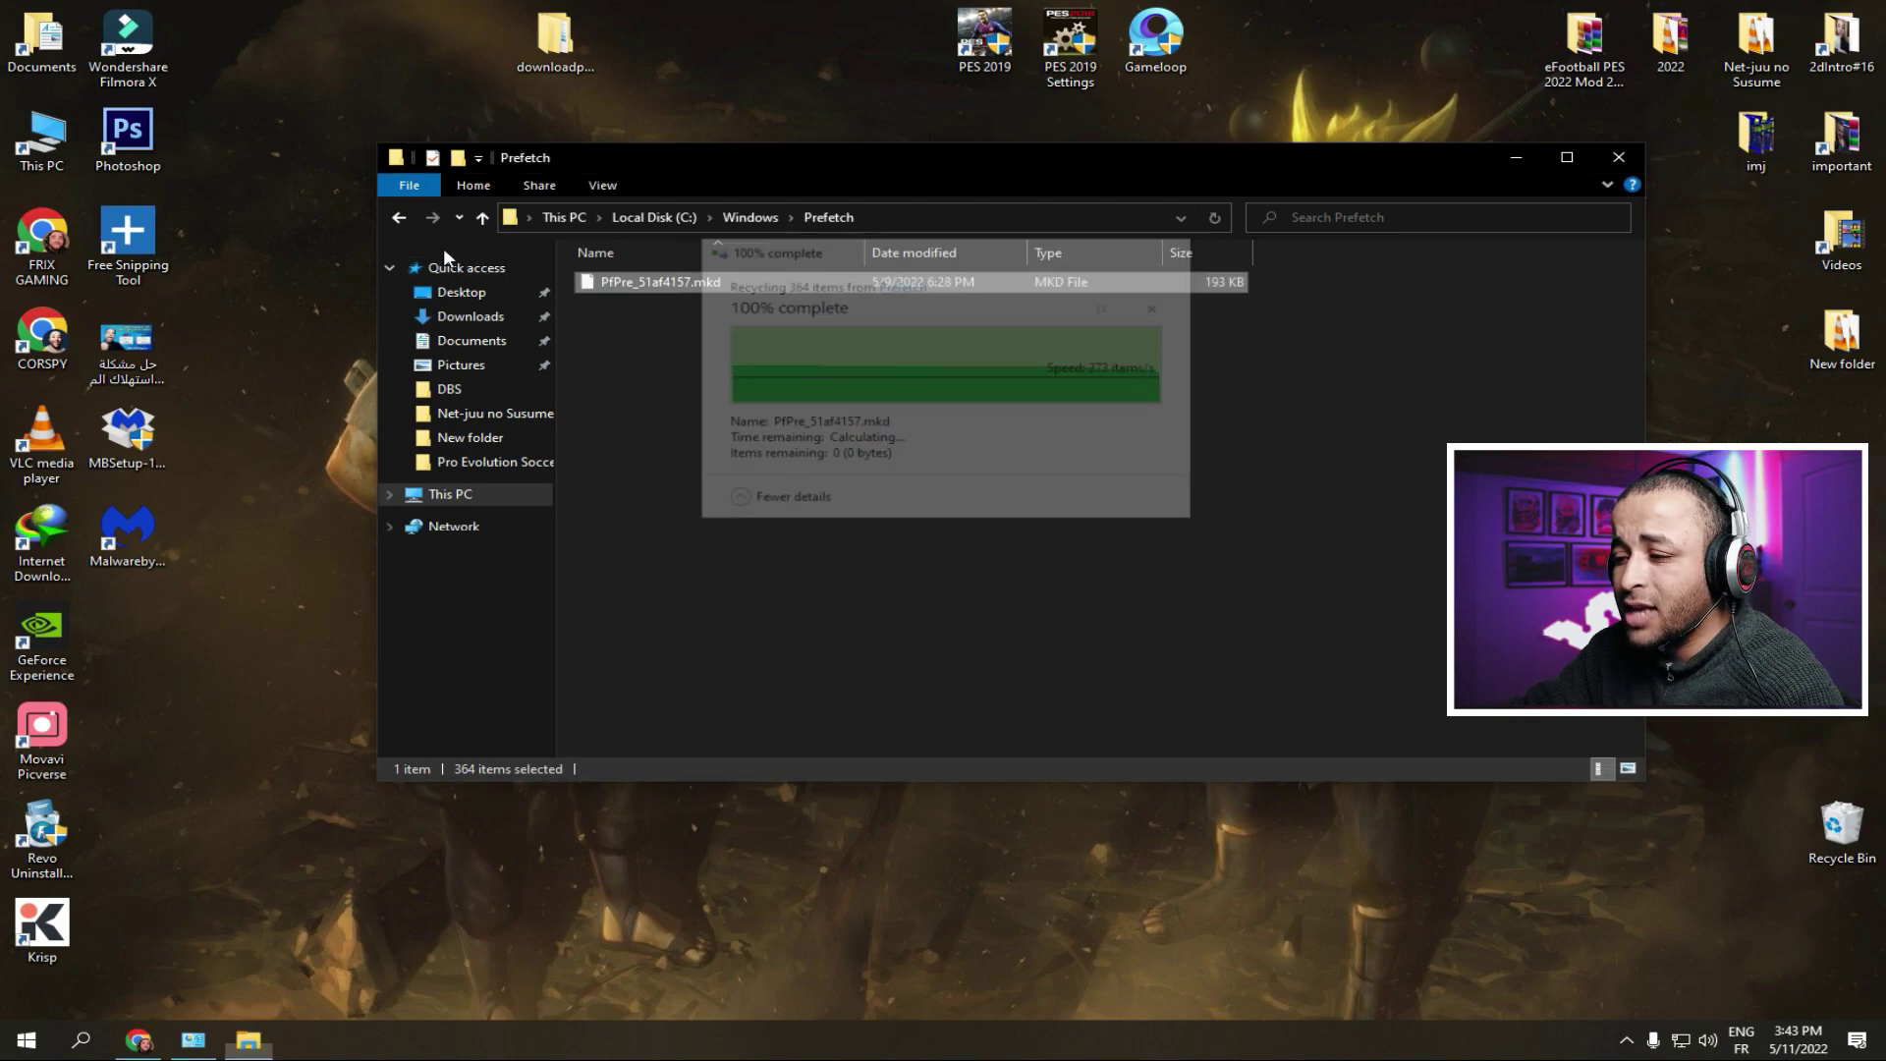
click(398, 218)
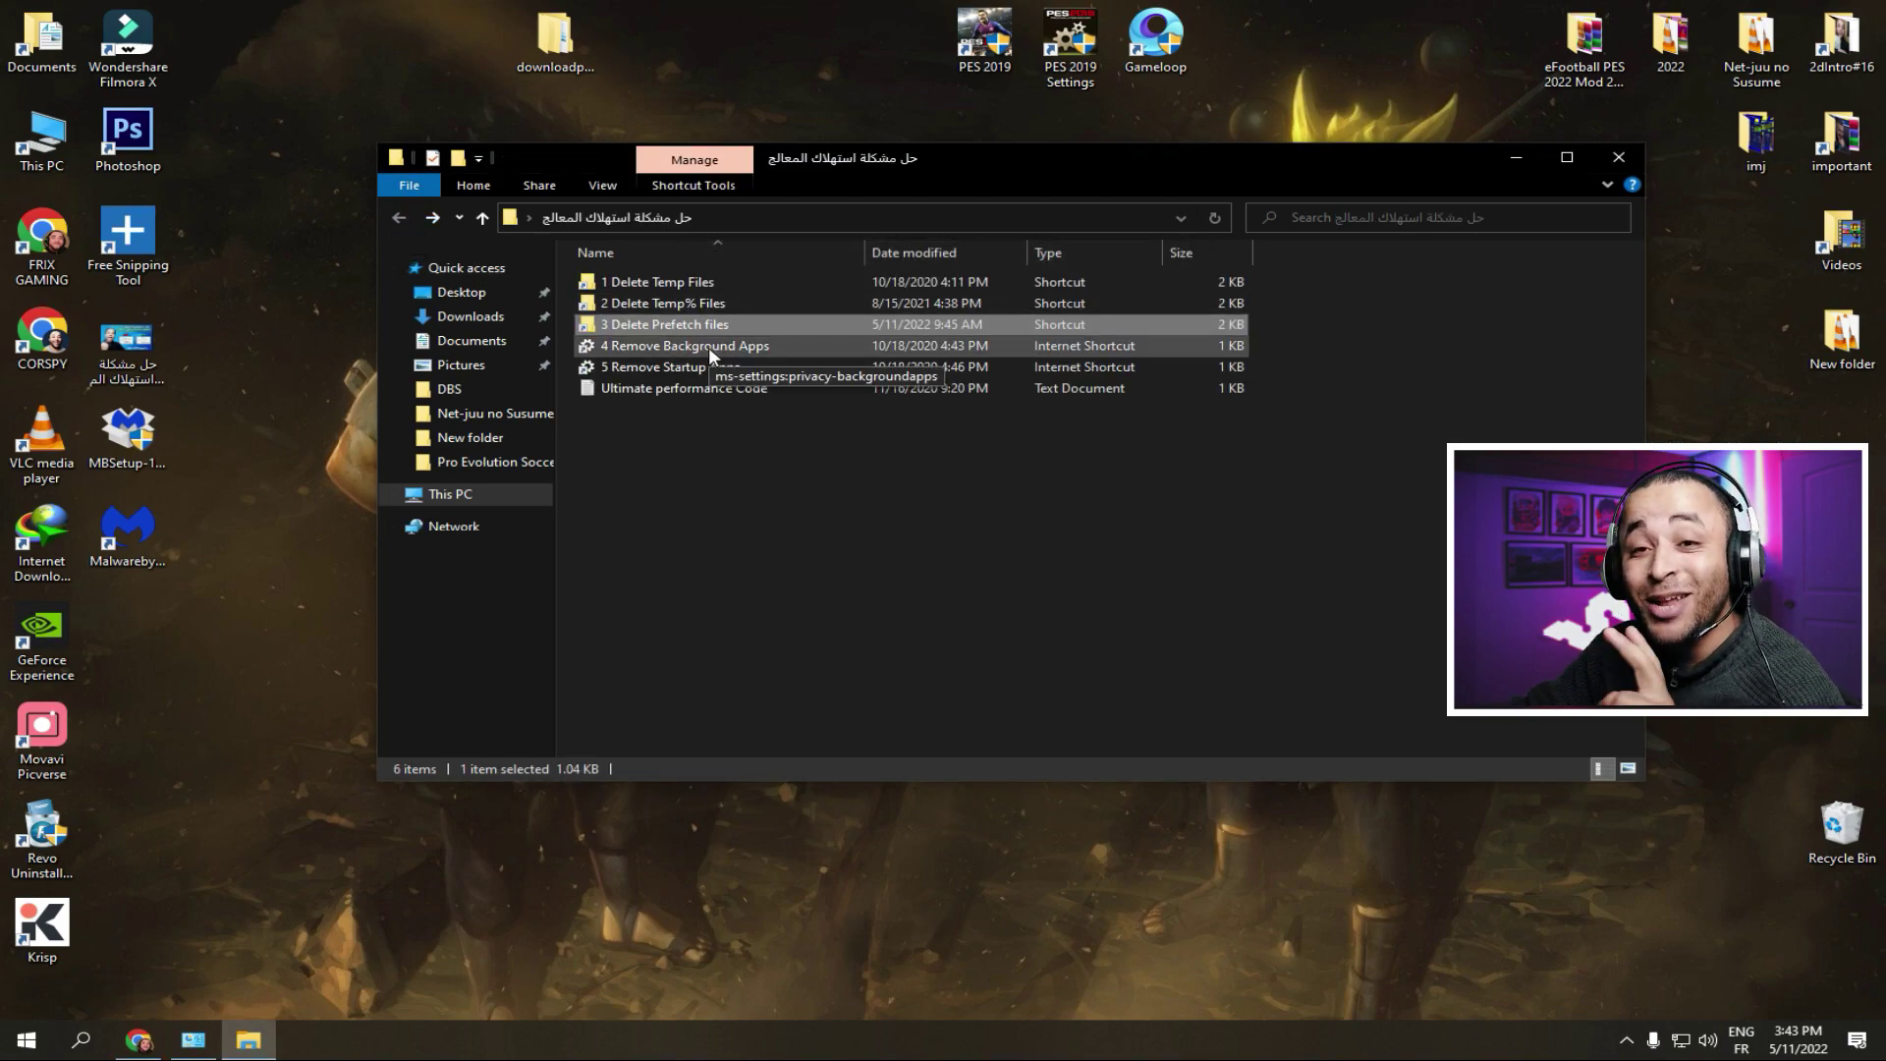
Open 4 Remove Background Apps, review which apps may run in the background and close the settings.
double_click(680, 348)
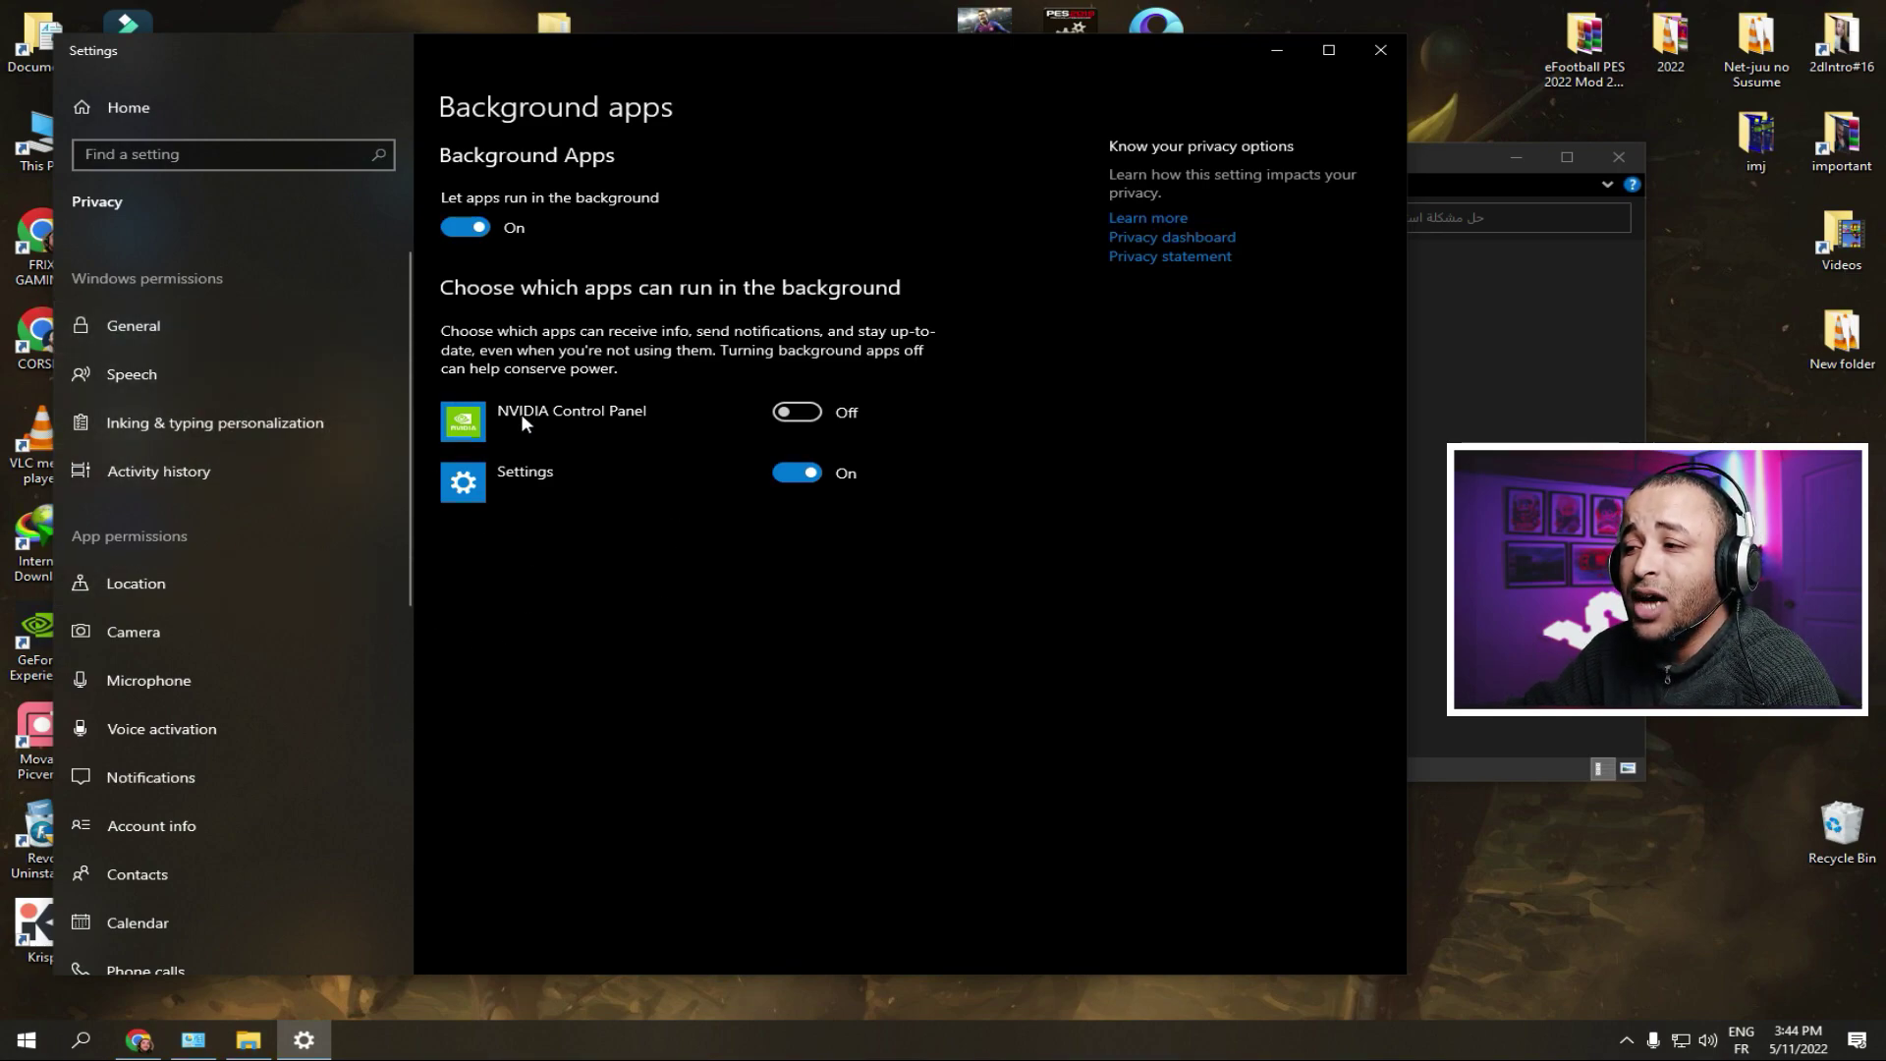
key(alt+F4)
Open 5 Remove Startup Apps and turn off both Adobe entries, Free Snipping Tool, Google Chrome, Krisp and updater 7.0.
double_click(676, 365)
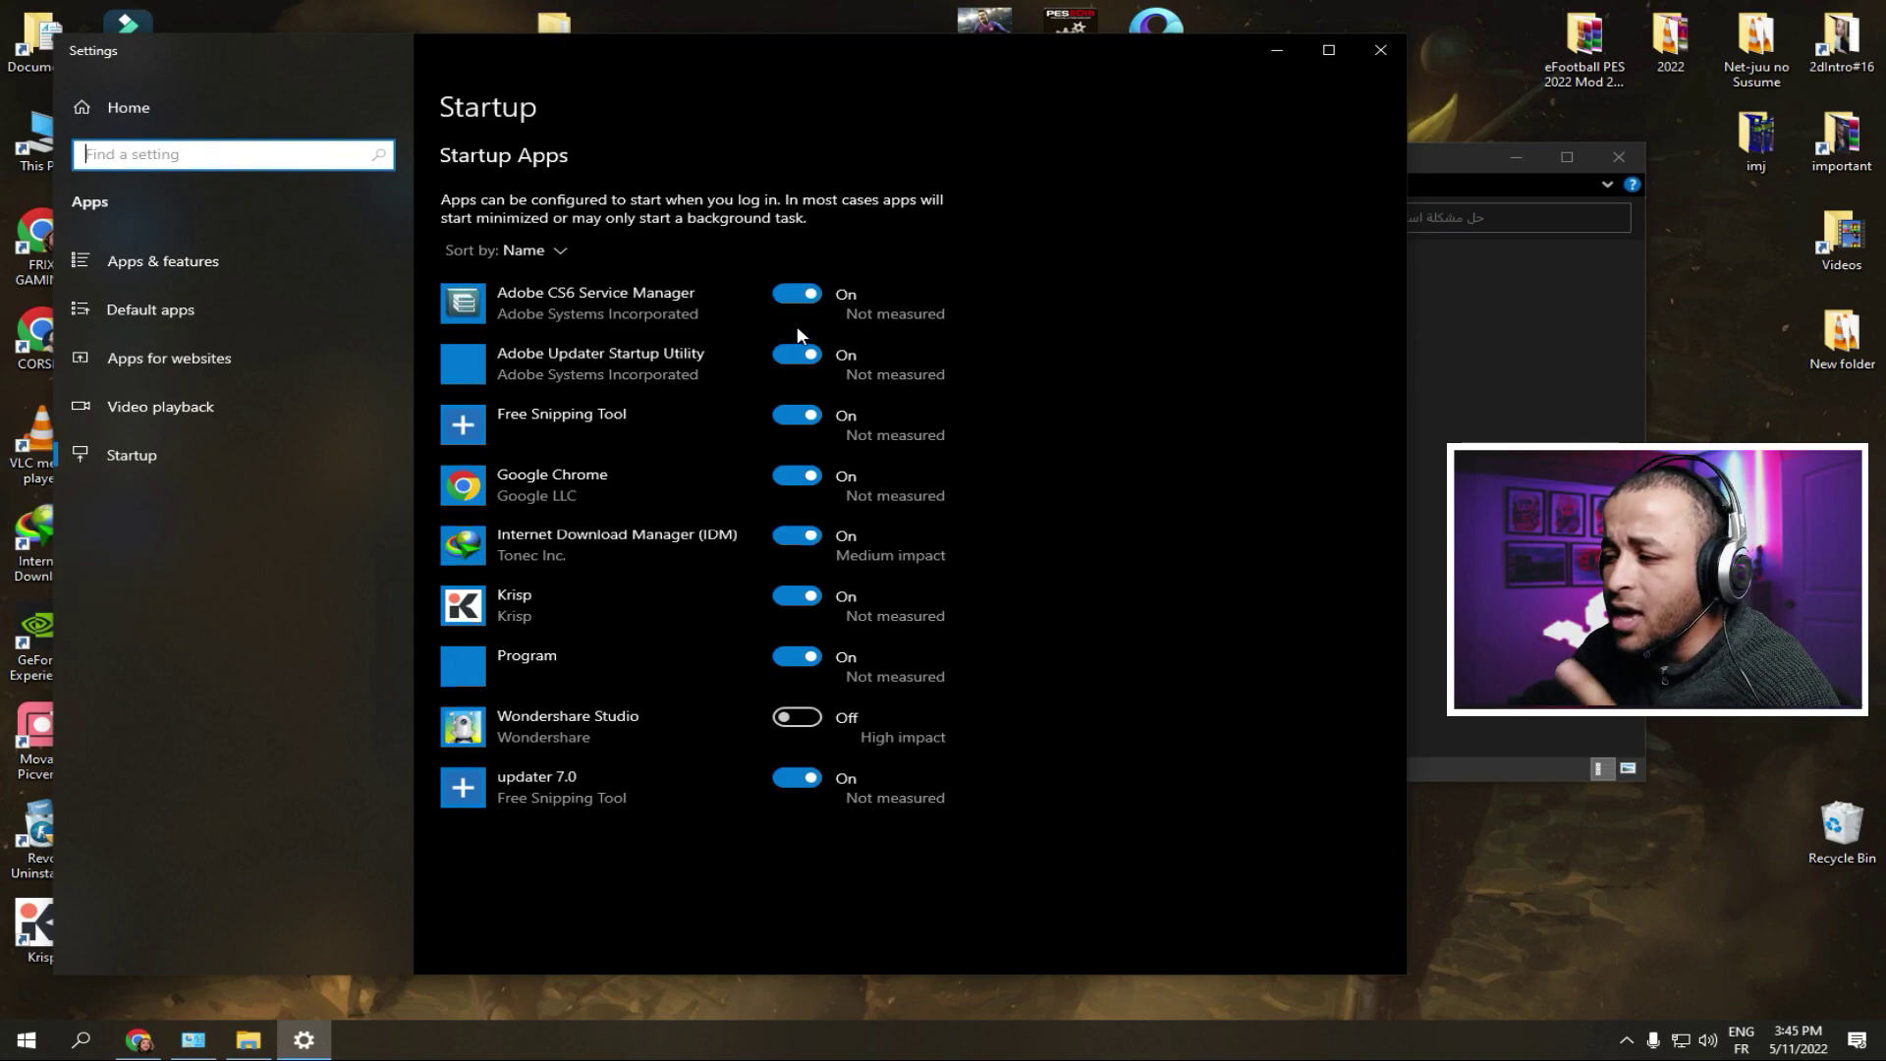
click(798, 298)
click(794, 353)
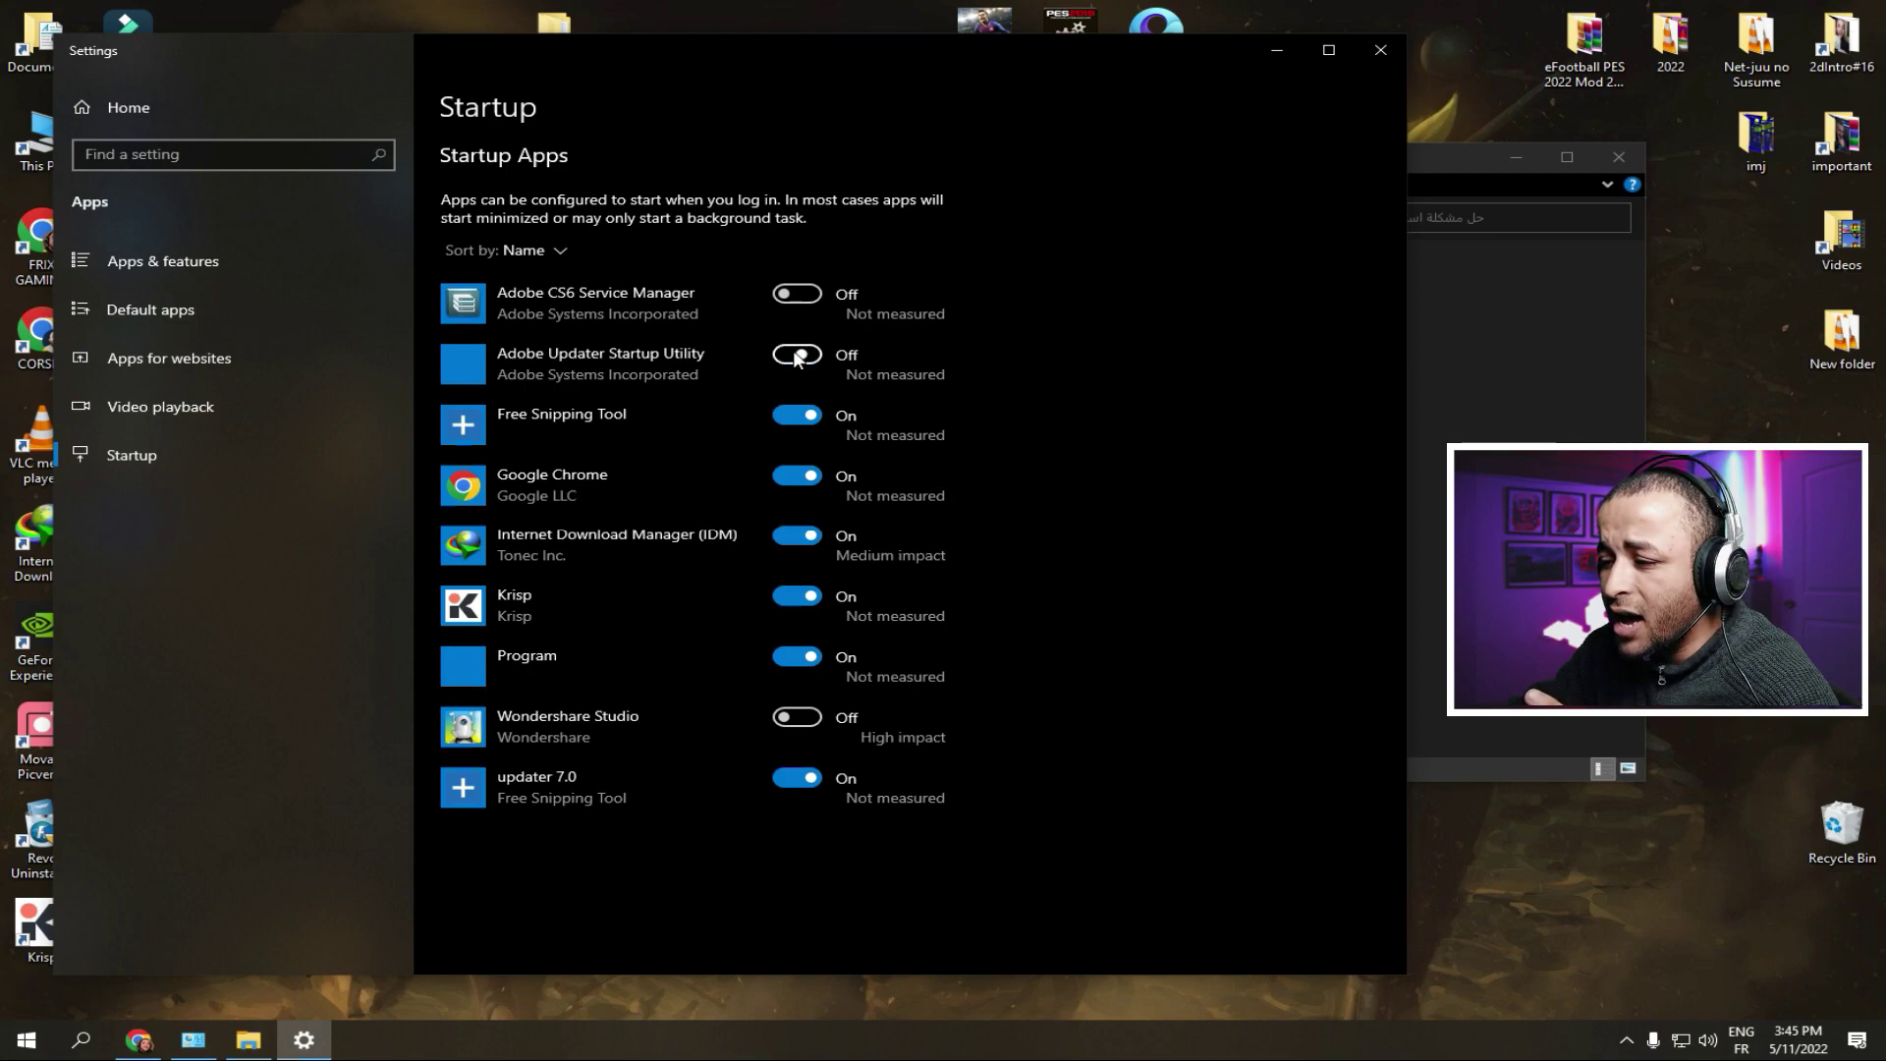
click(799, 422)
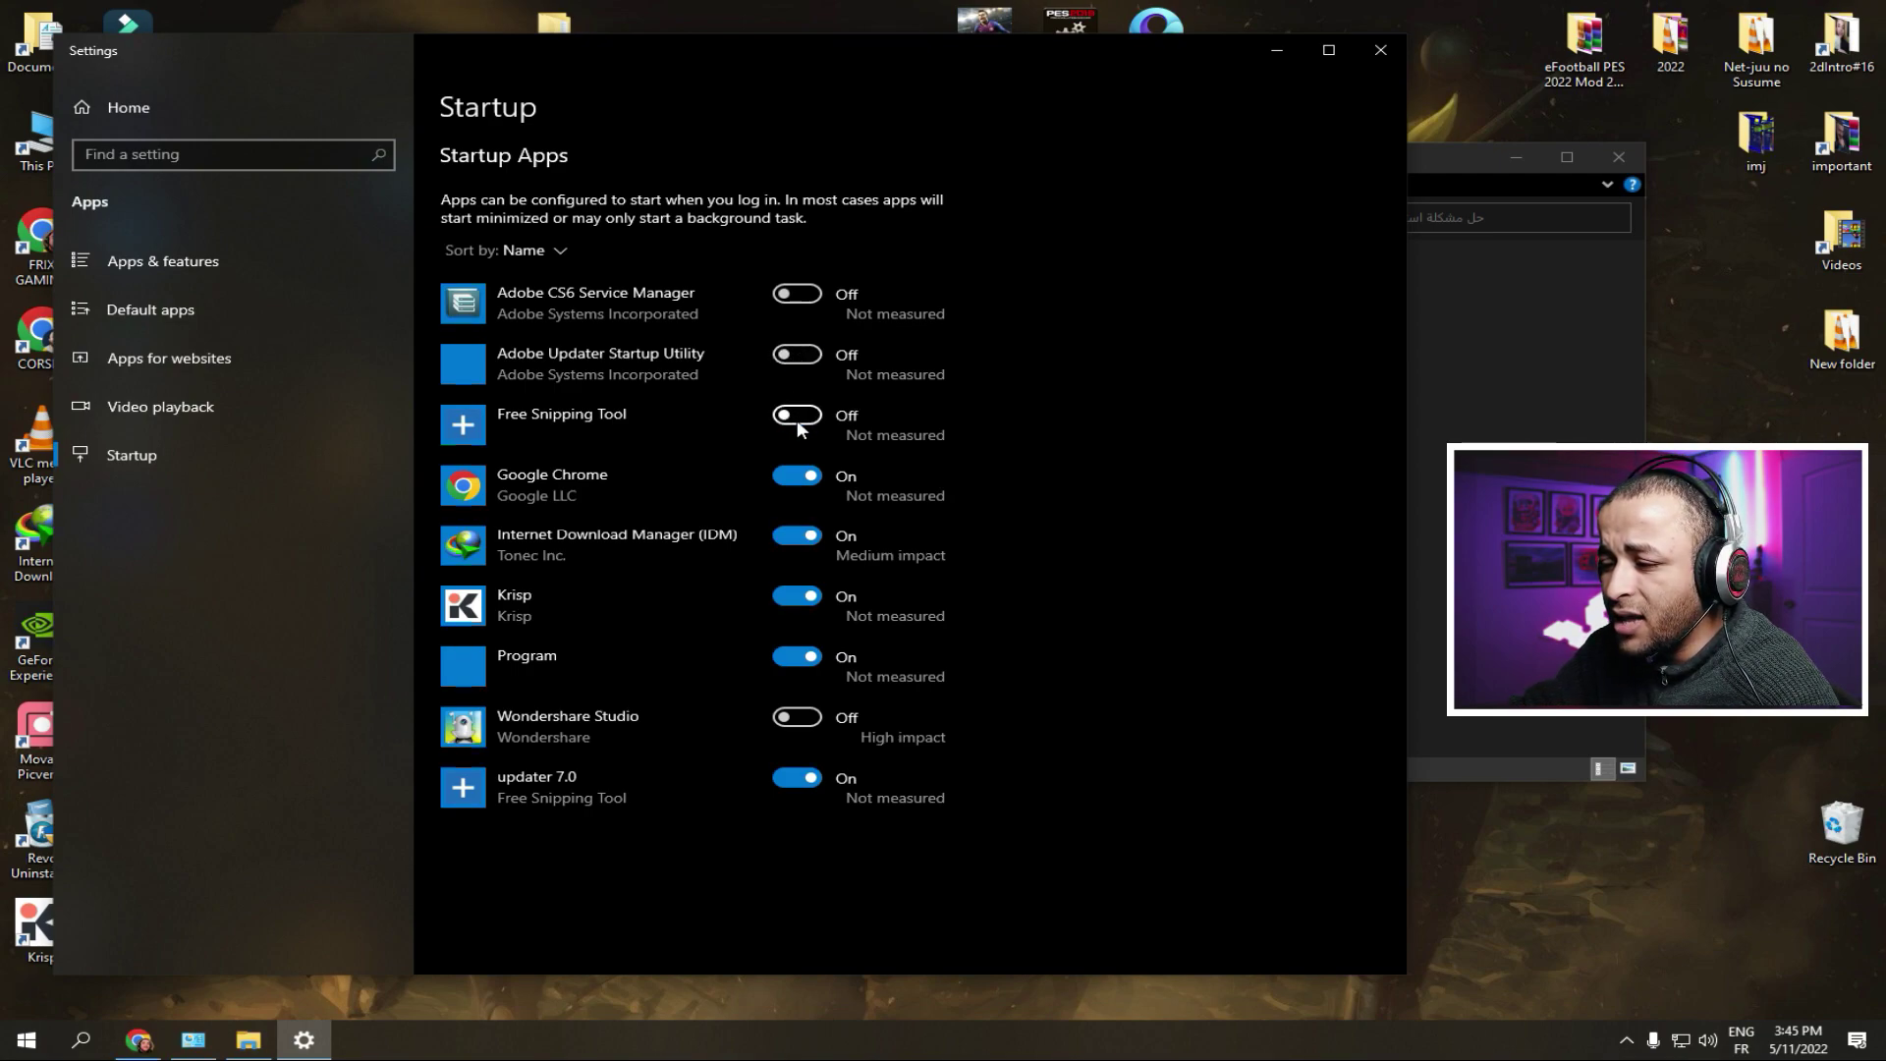
click(791, 476)
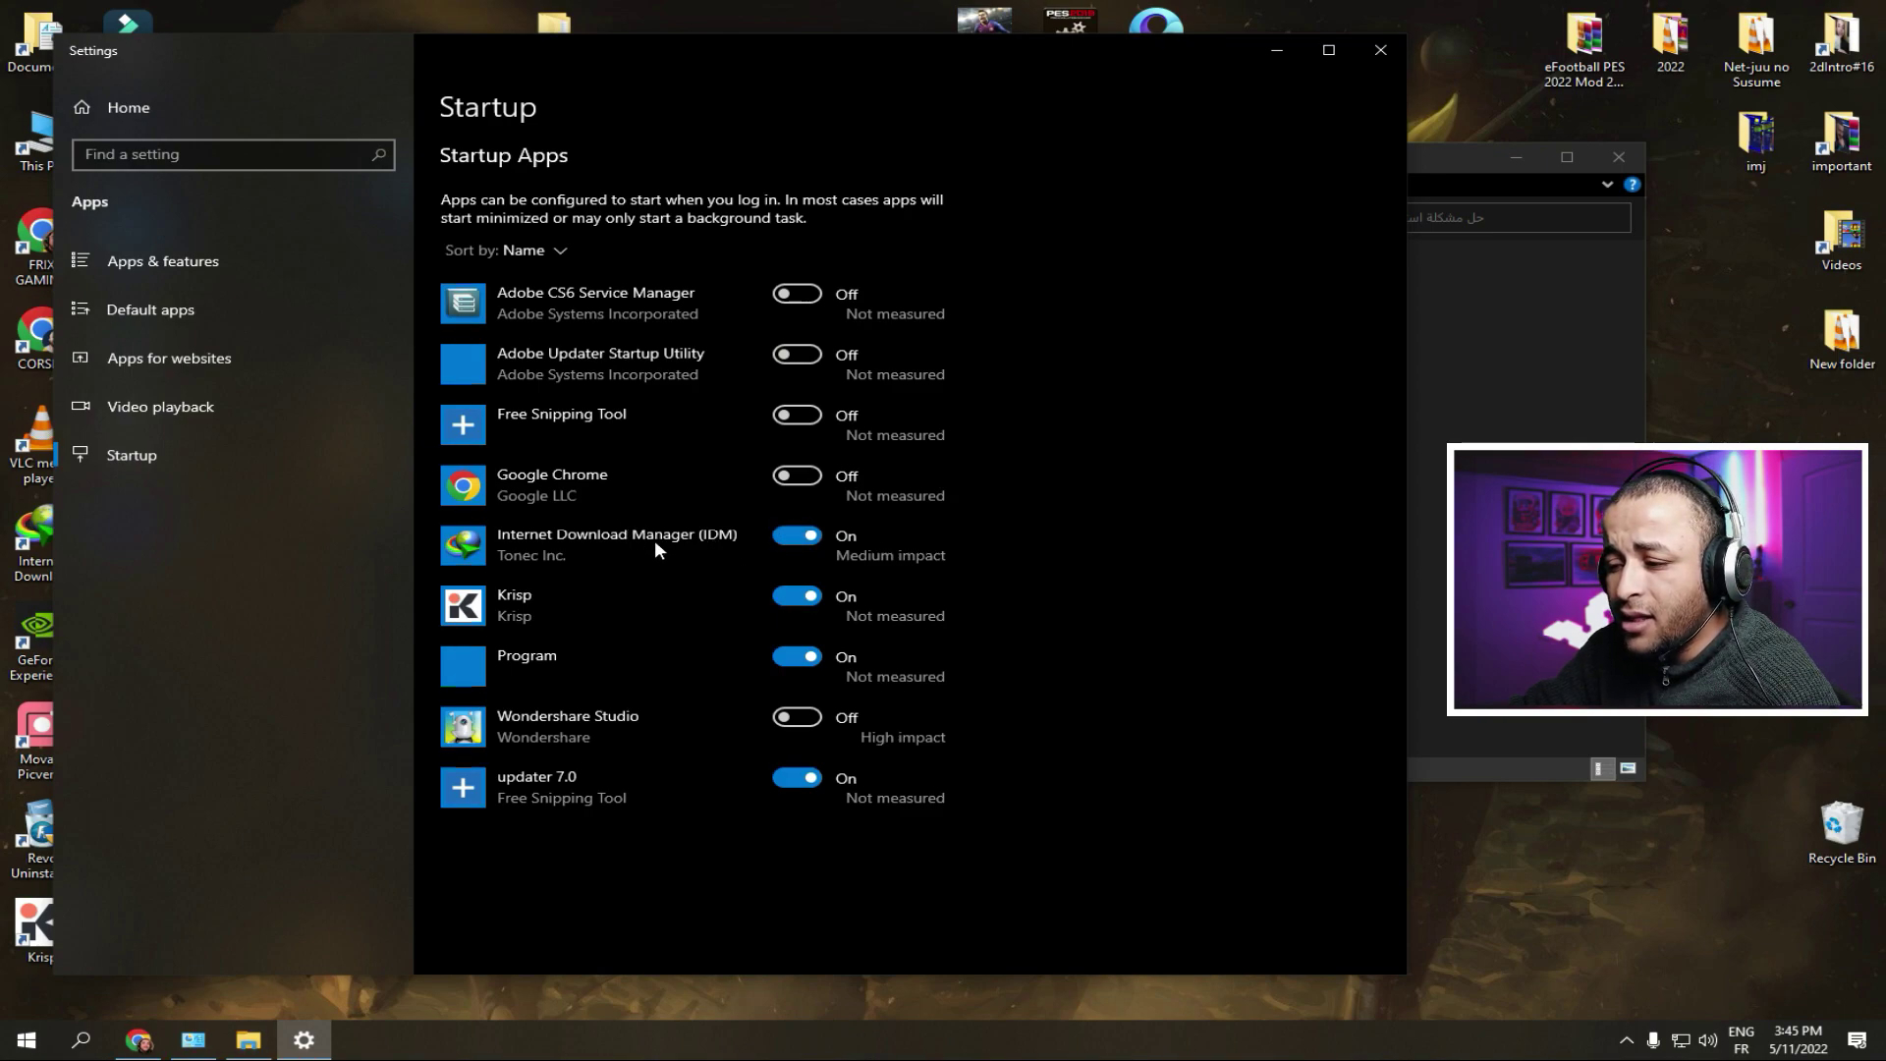
click(797, 596)
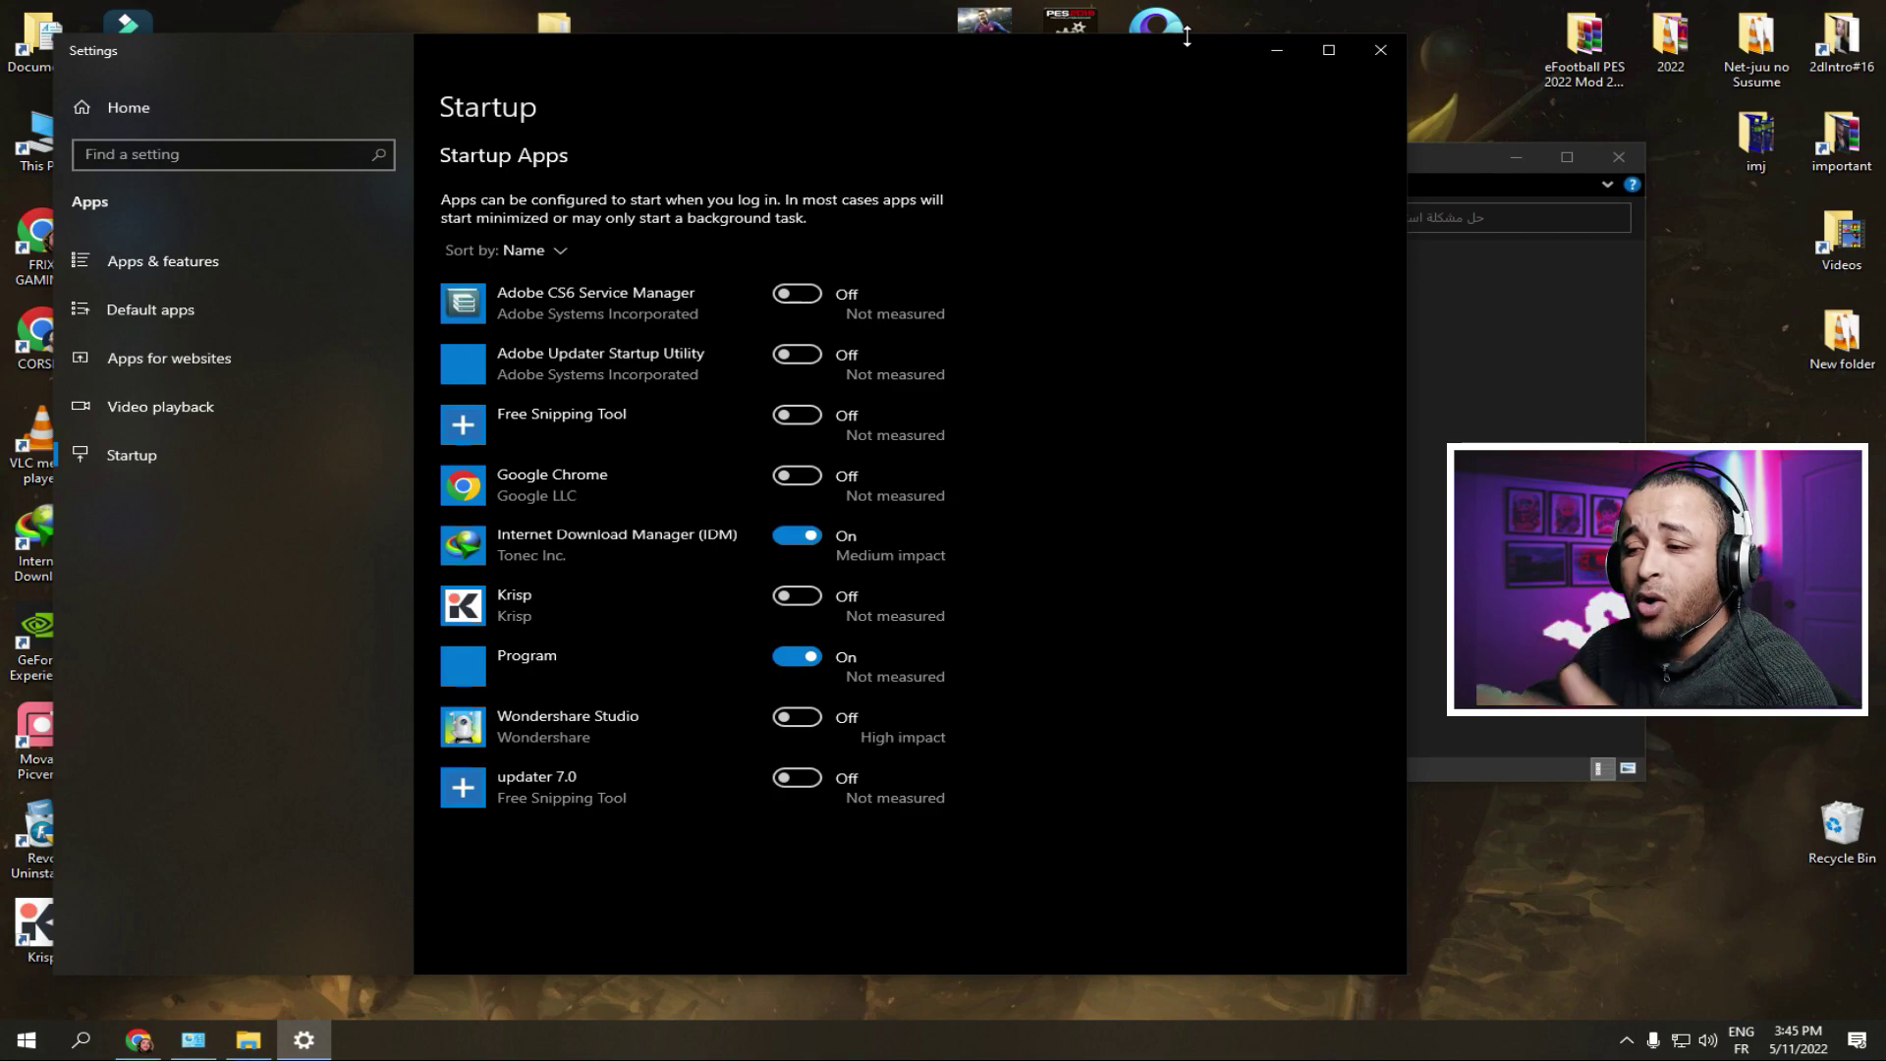
Close the startup settings, open the Ultimate performance Code text file to look at its powercfg command, and close it.
click(1368, 50)
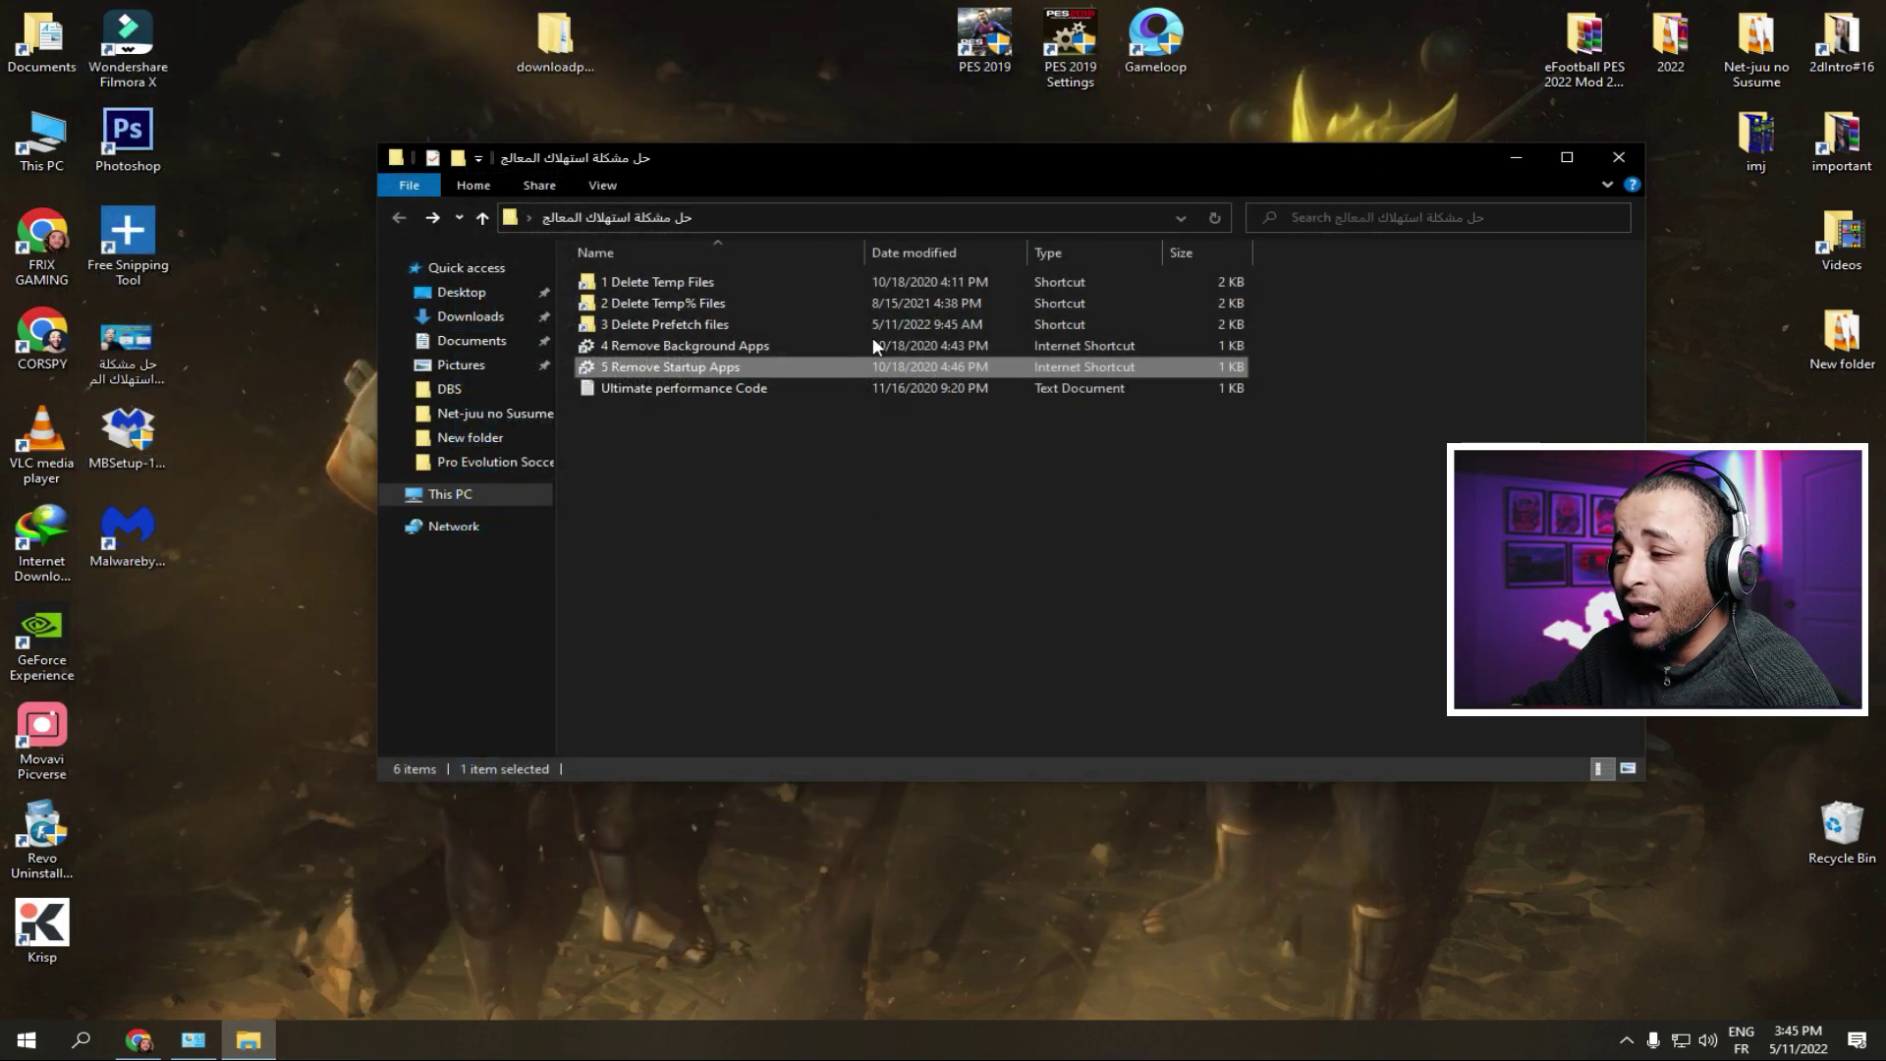
double_click(629, 387)
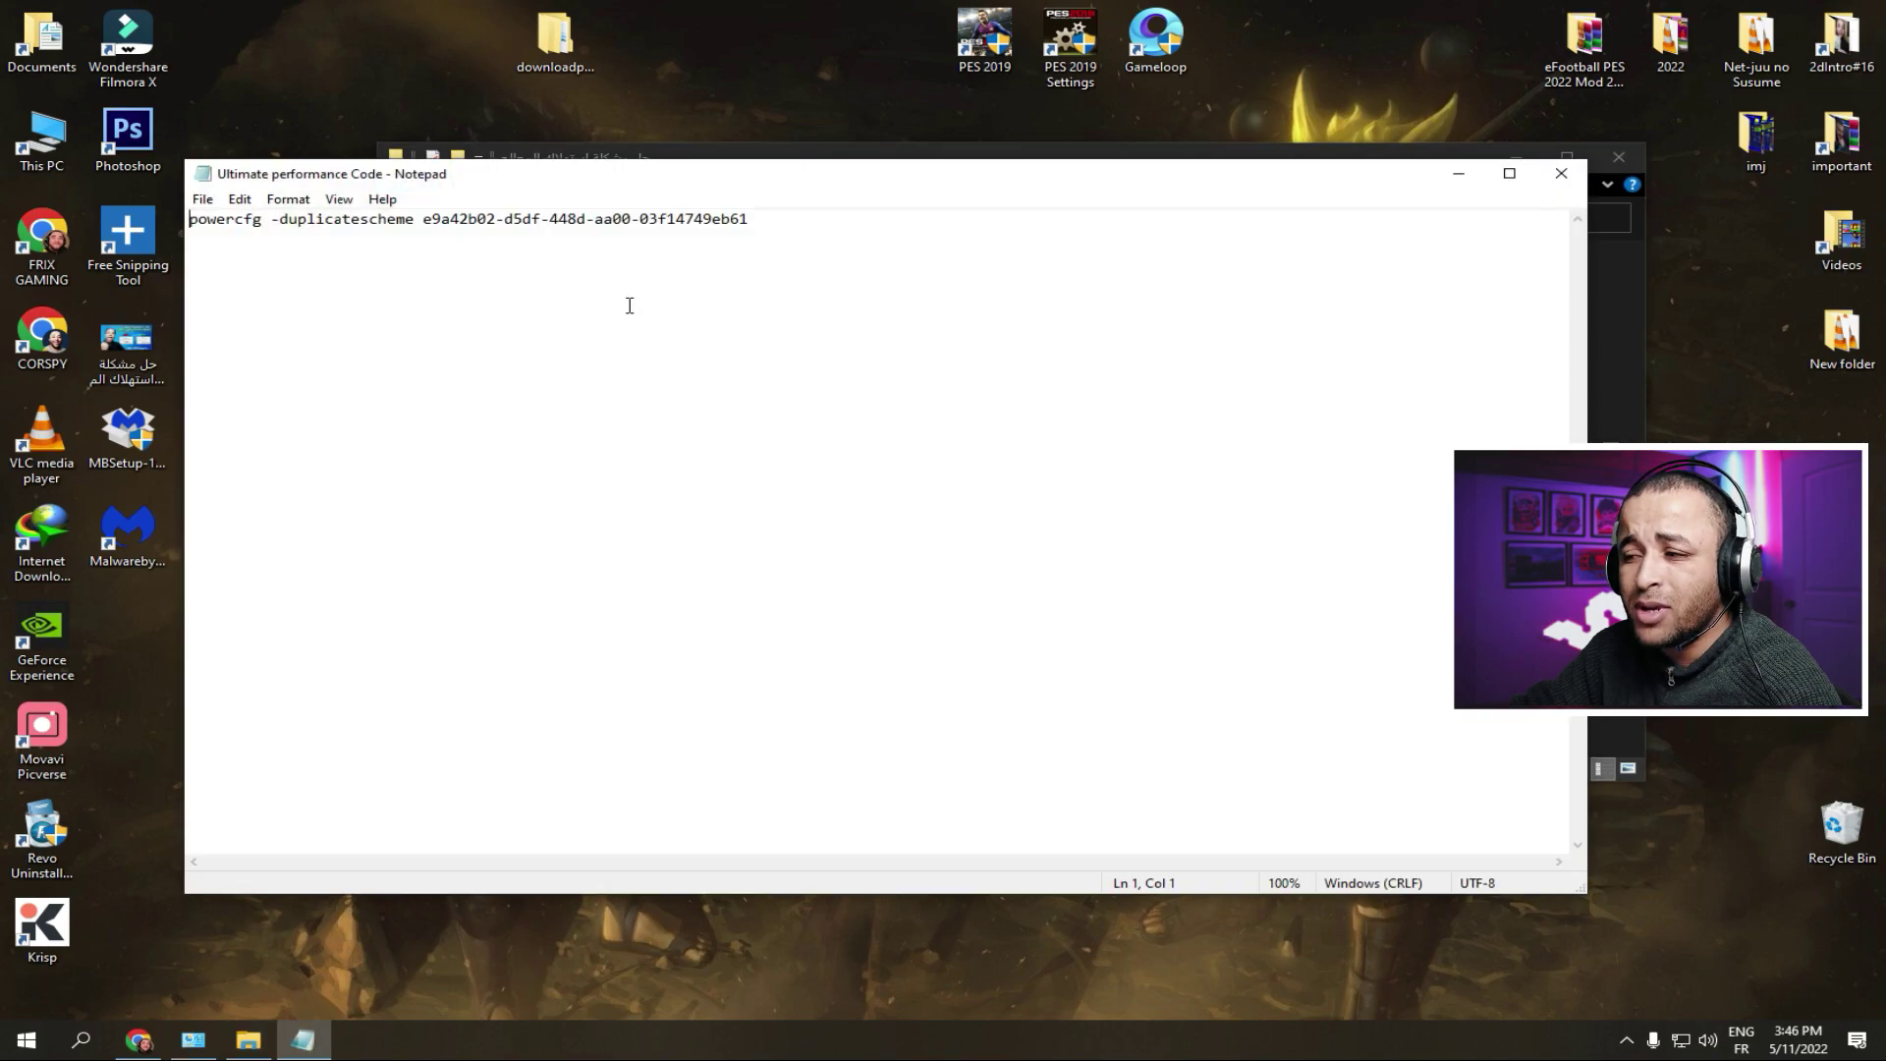
key(ctrl+a)
click(955, 265)
key(shift+Left)
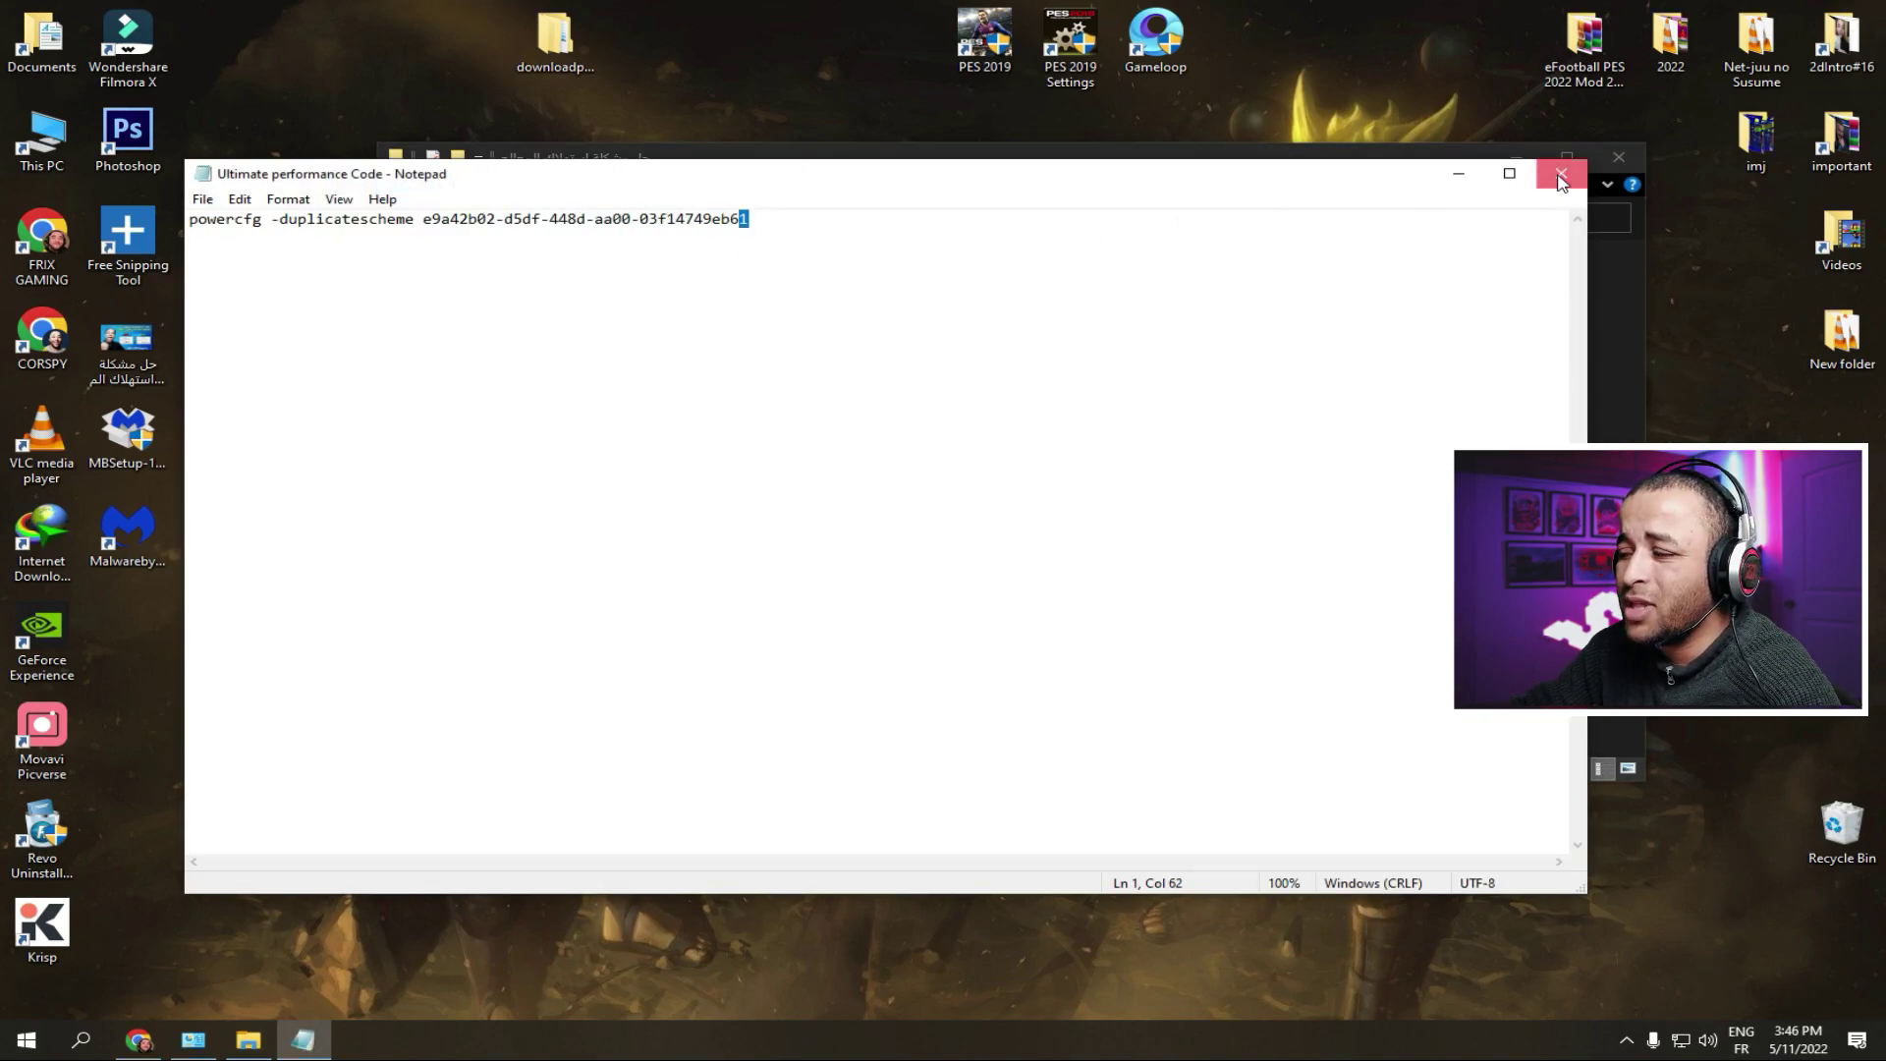
click(1562, 173)
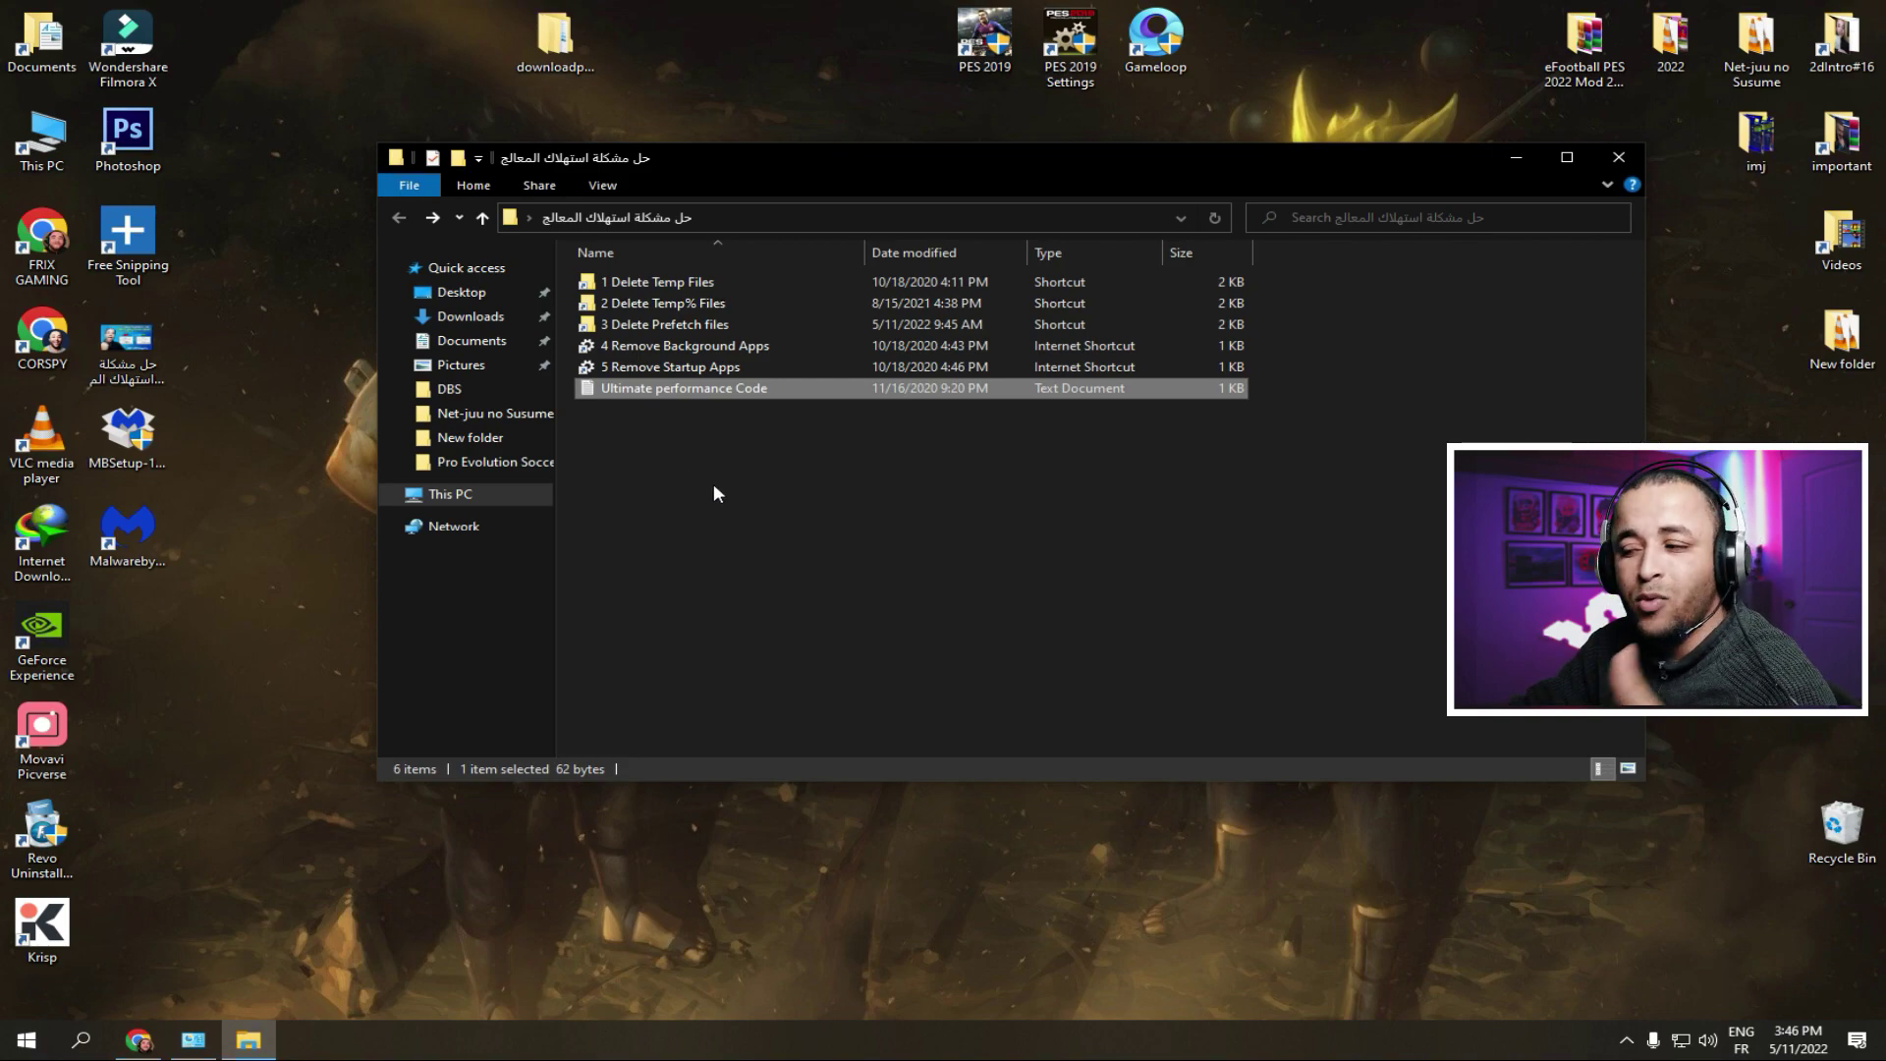
Close the fix folder and refresh the desktop.
click(1116, 432)
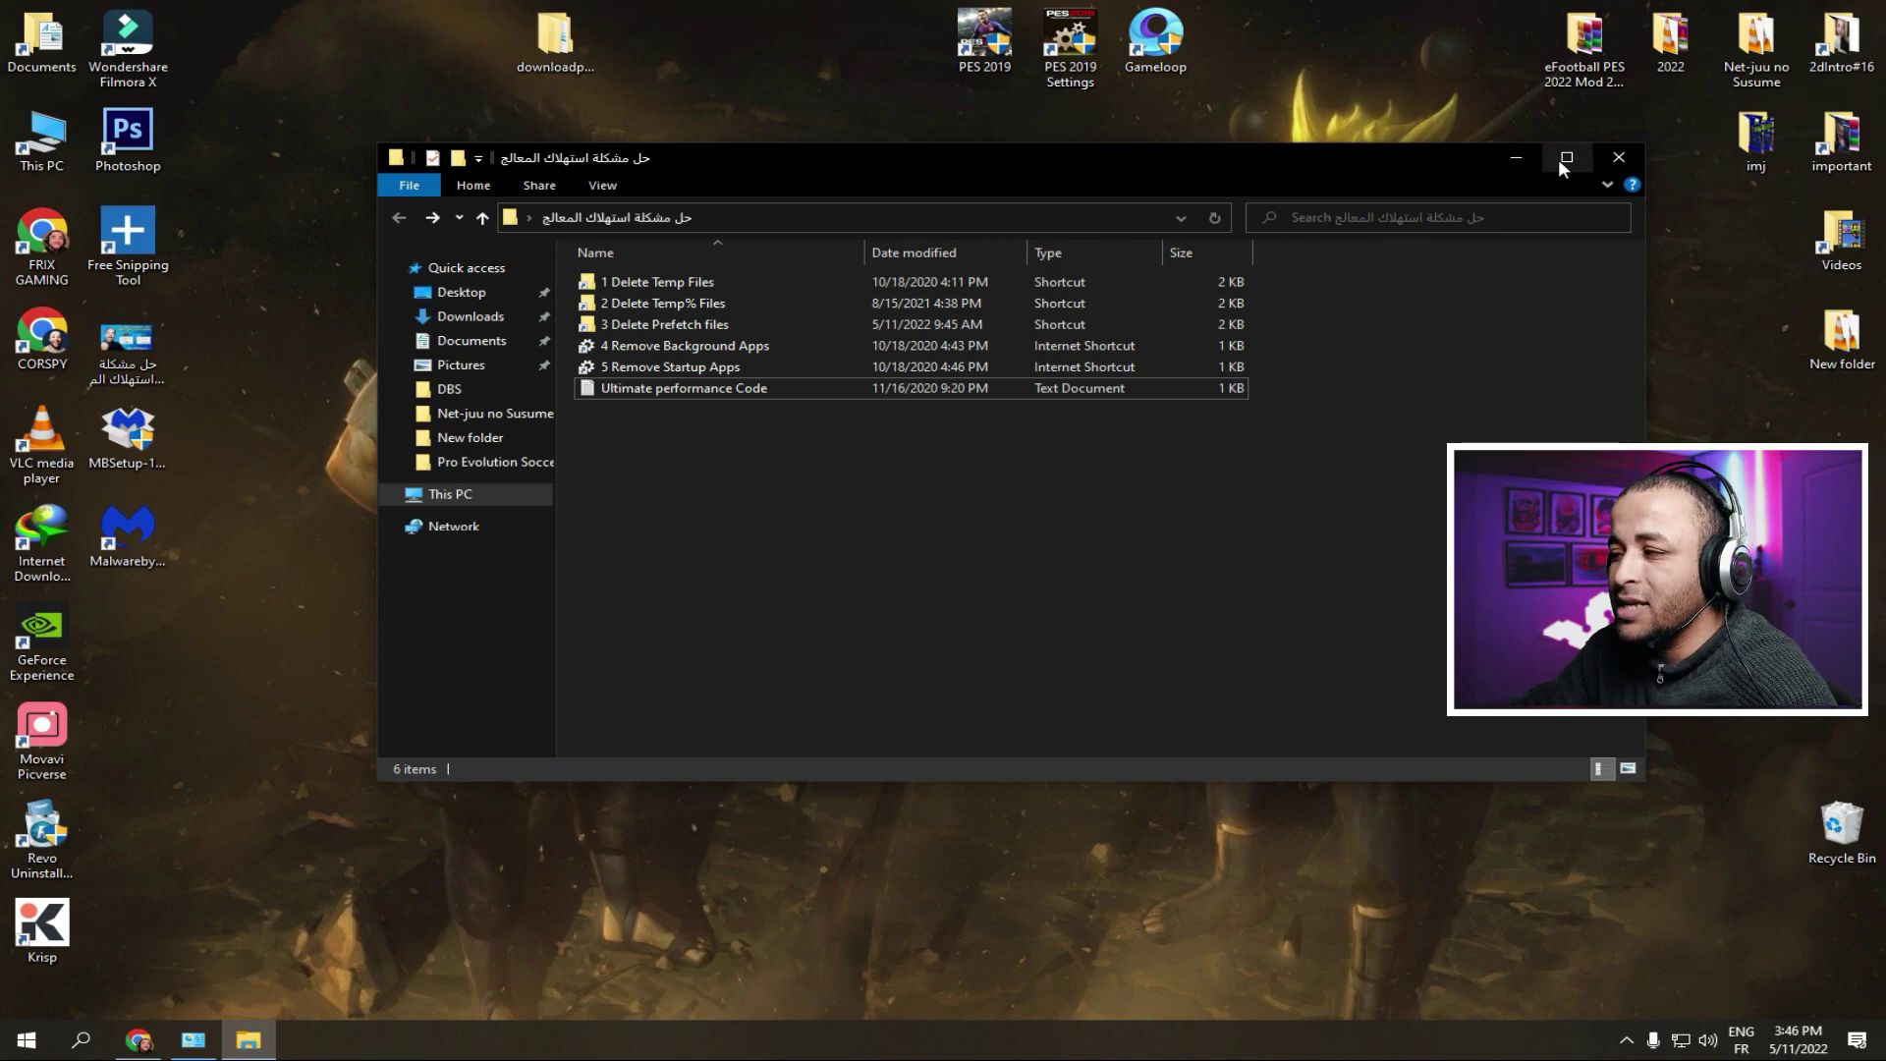
click(1619, 157)
right_click(428, 240)
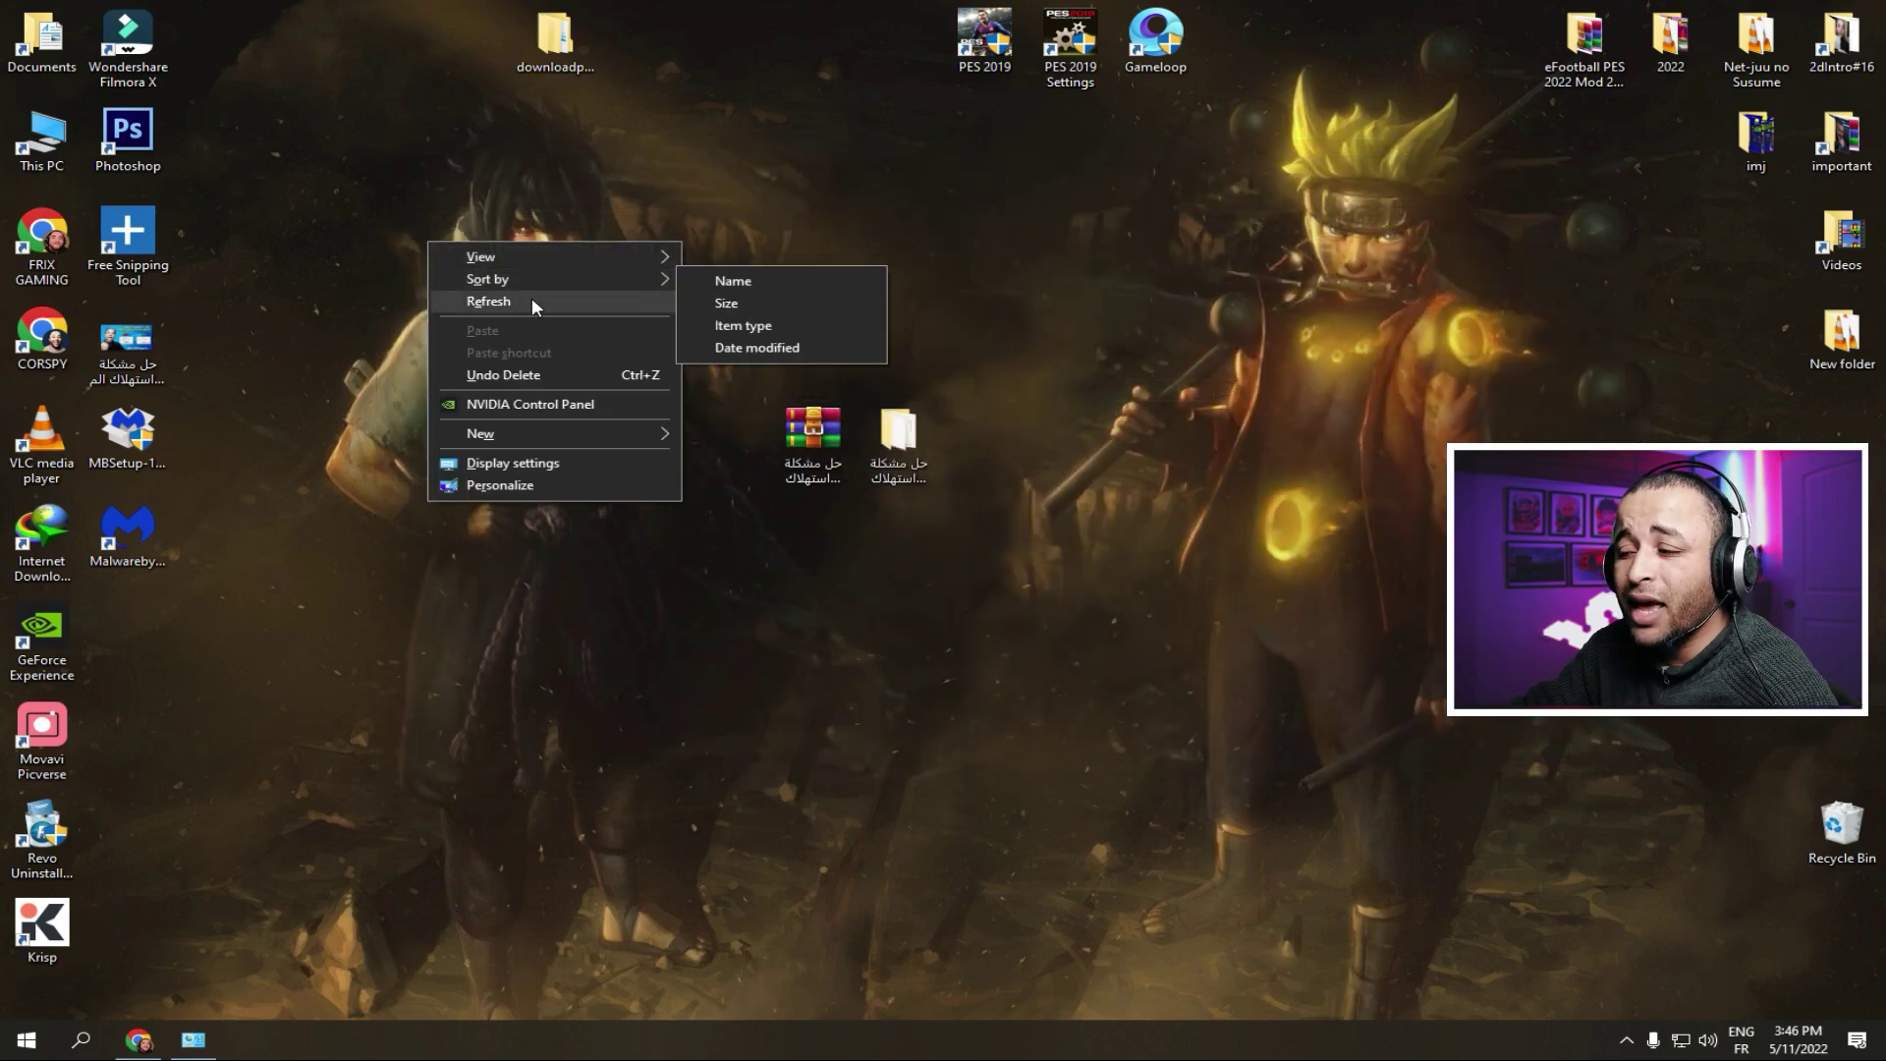
click(532, 302)
Open the properties of This PC, go to the advanced system settings and bring up the Performance Options.
double_click(38, 142)
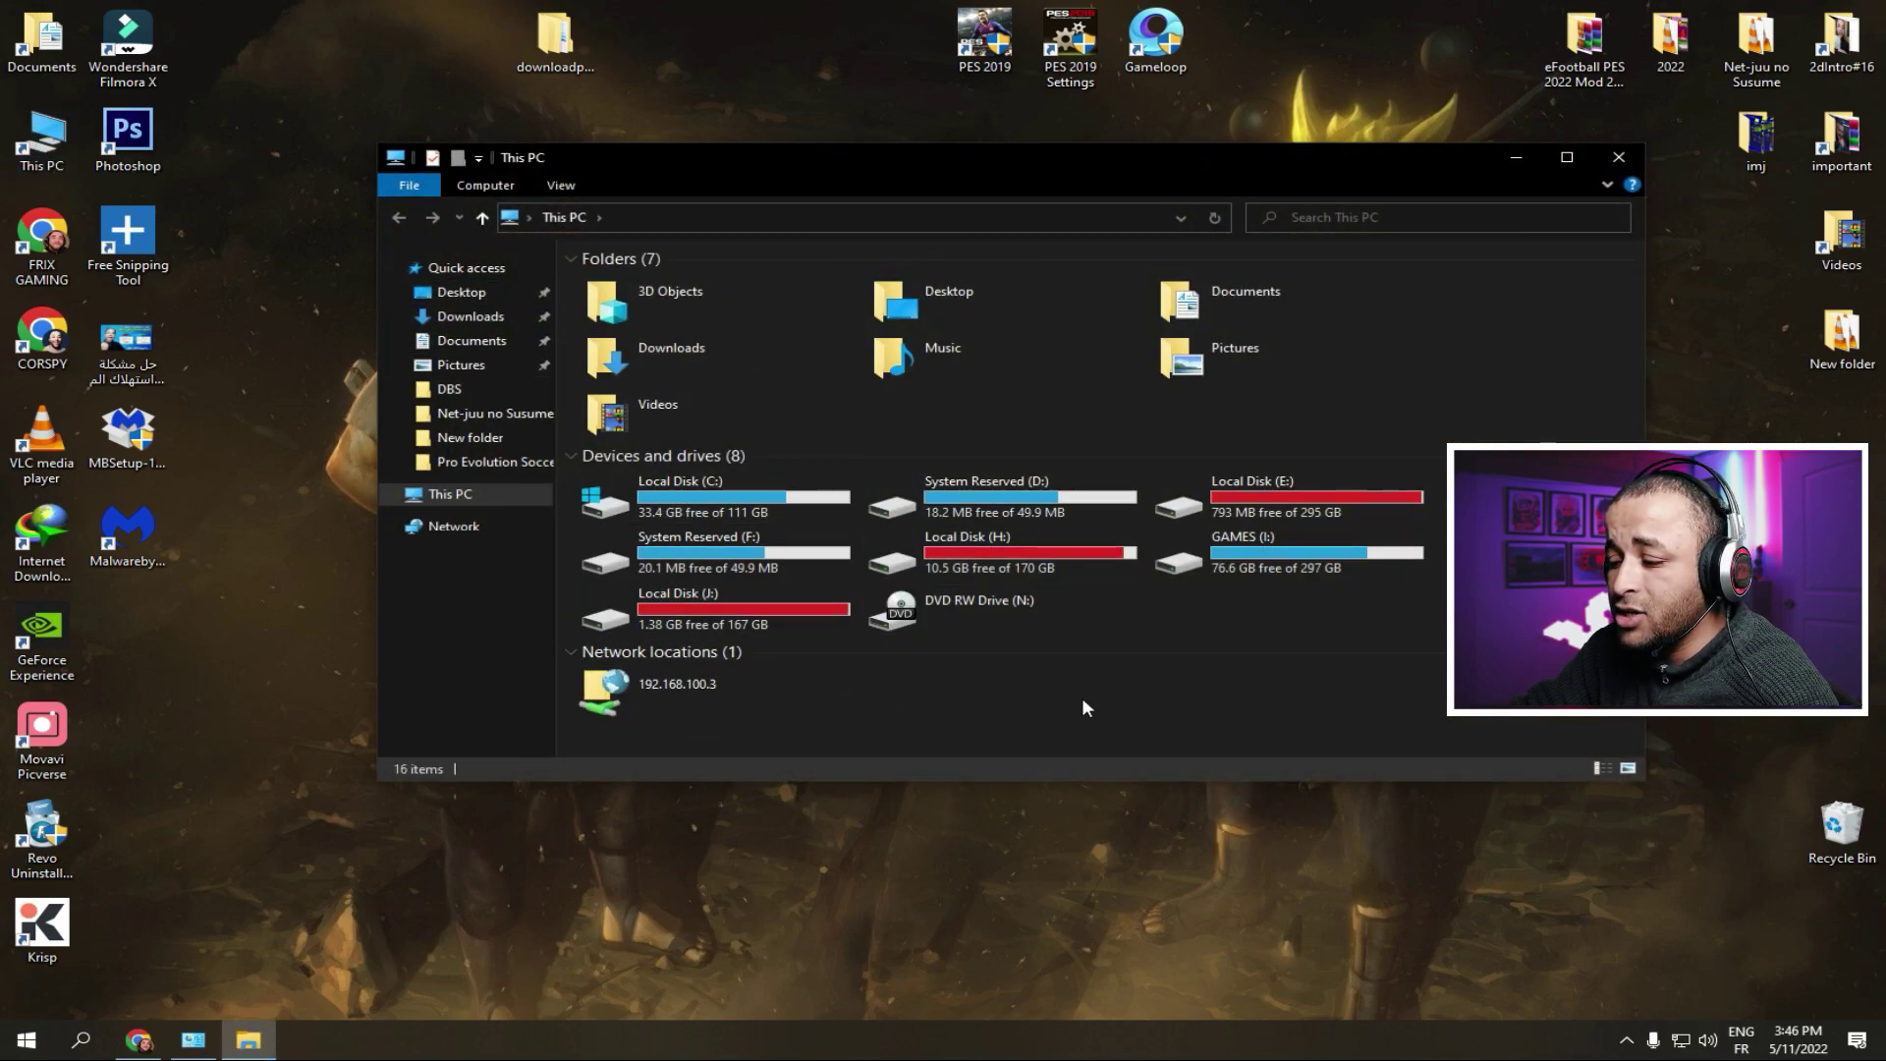
right_click(1082, 698)
click(1157, 912)
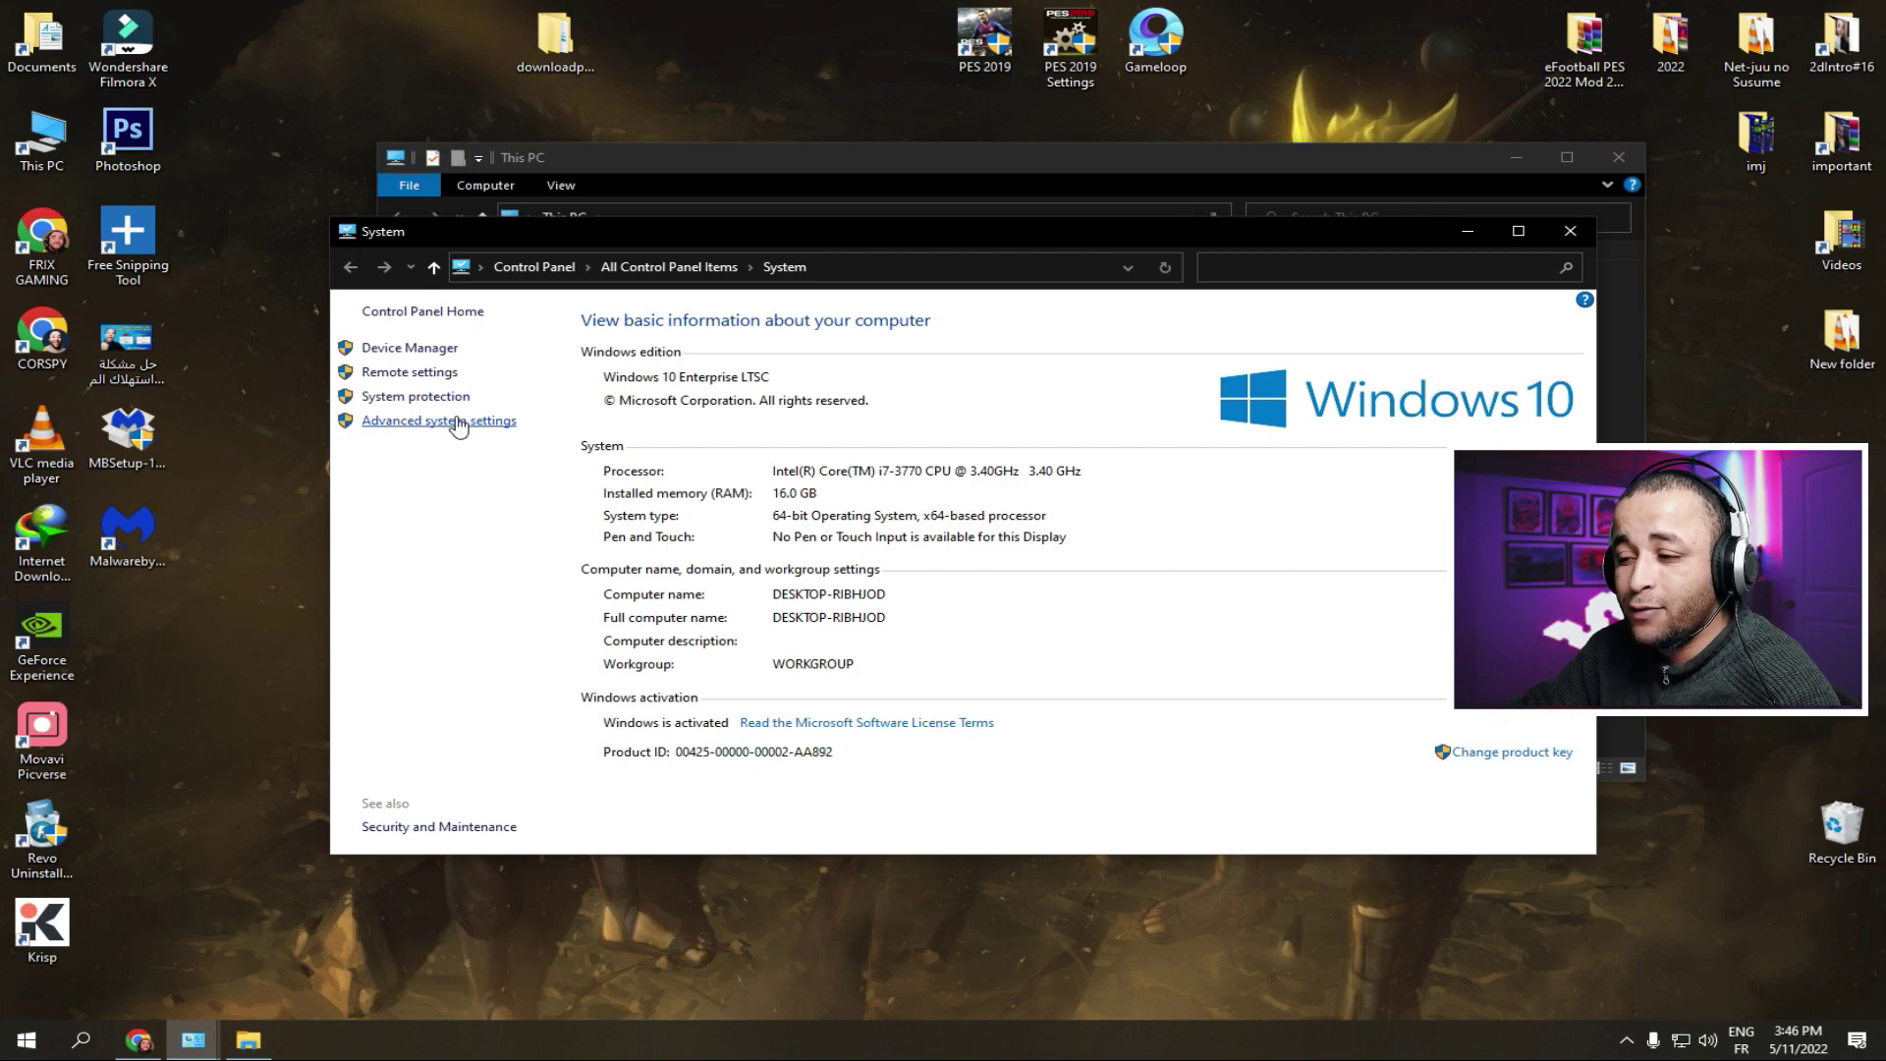
click(459, 423)
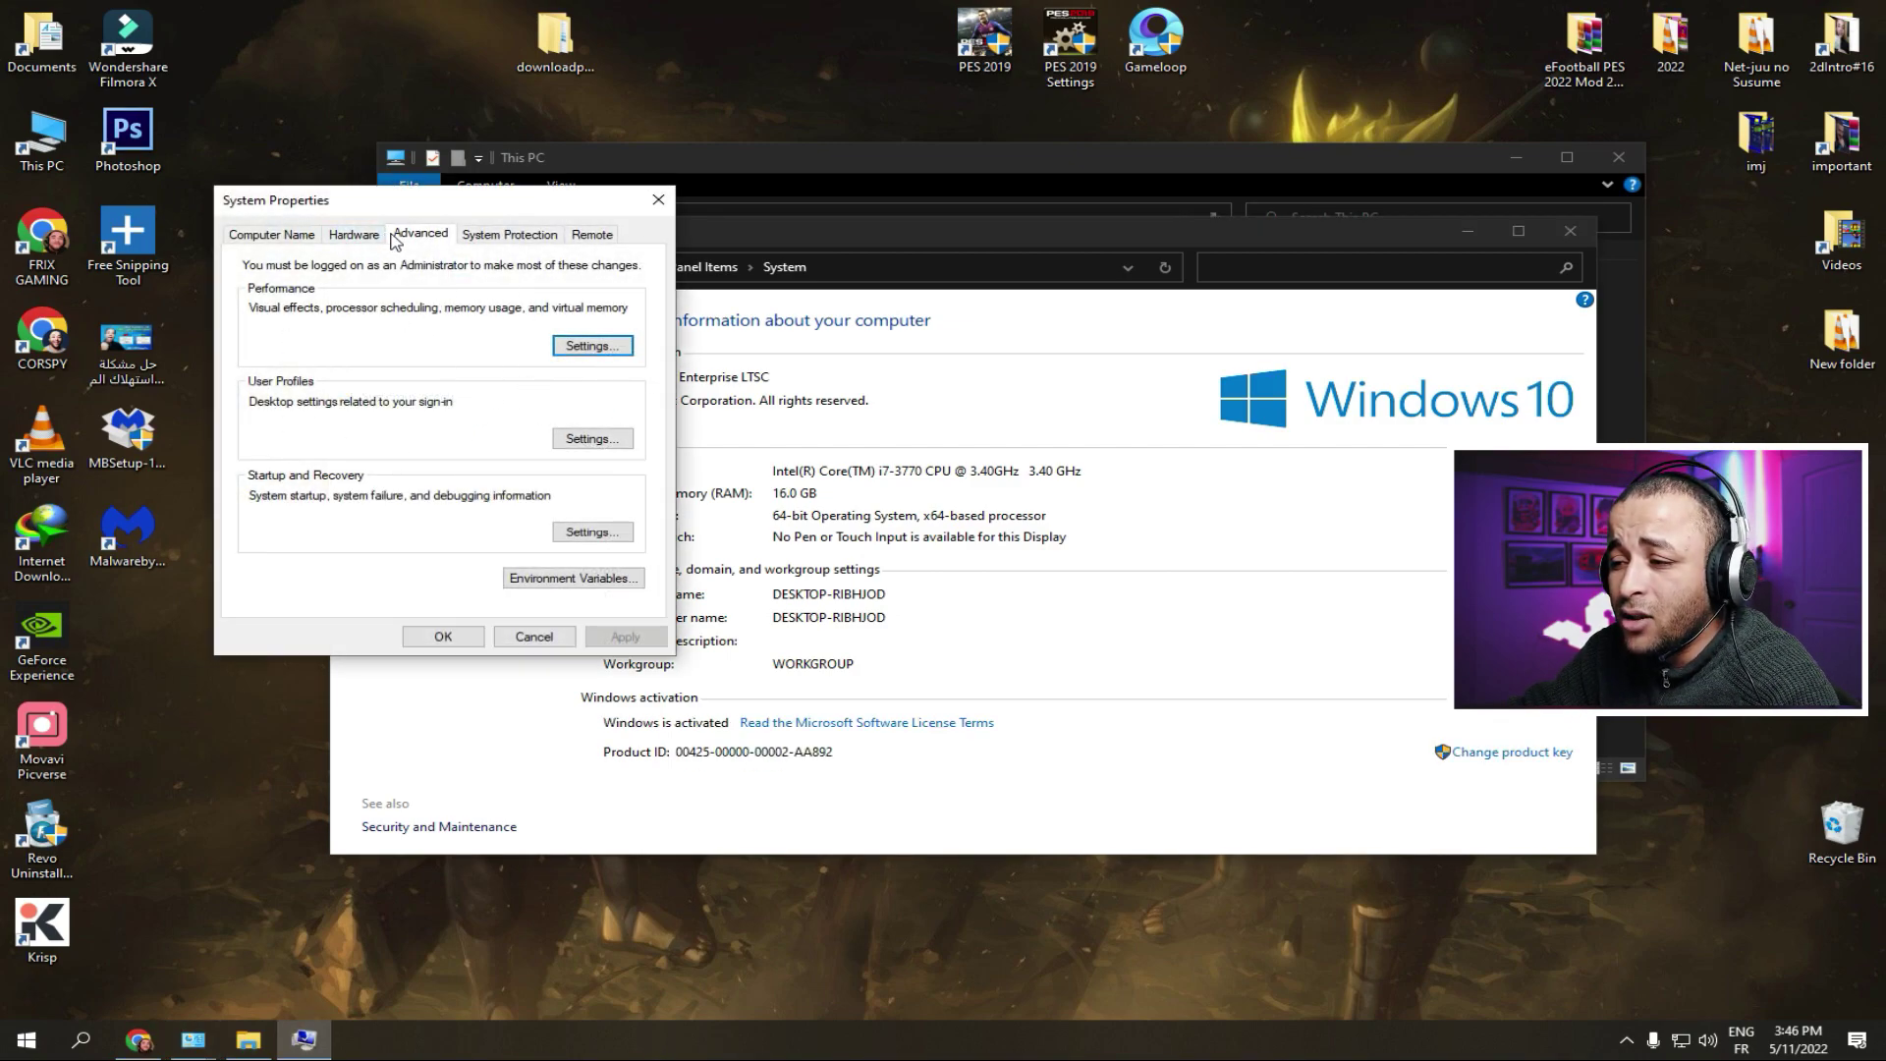
click(295, 238)
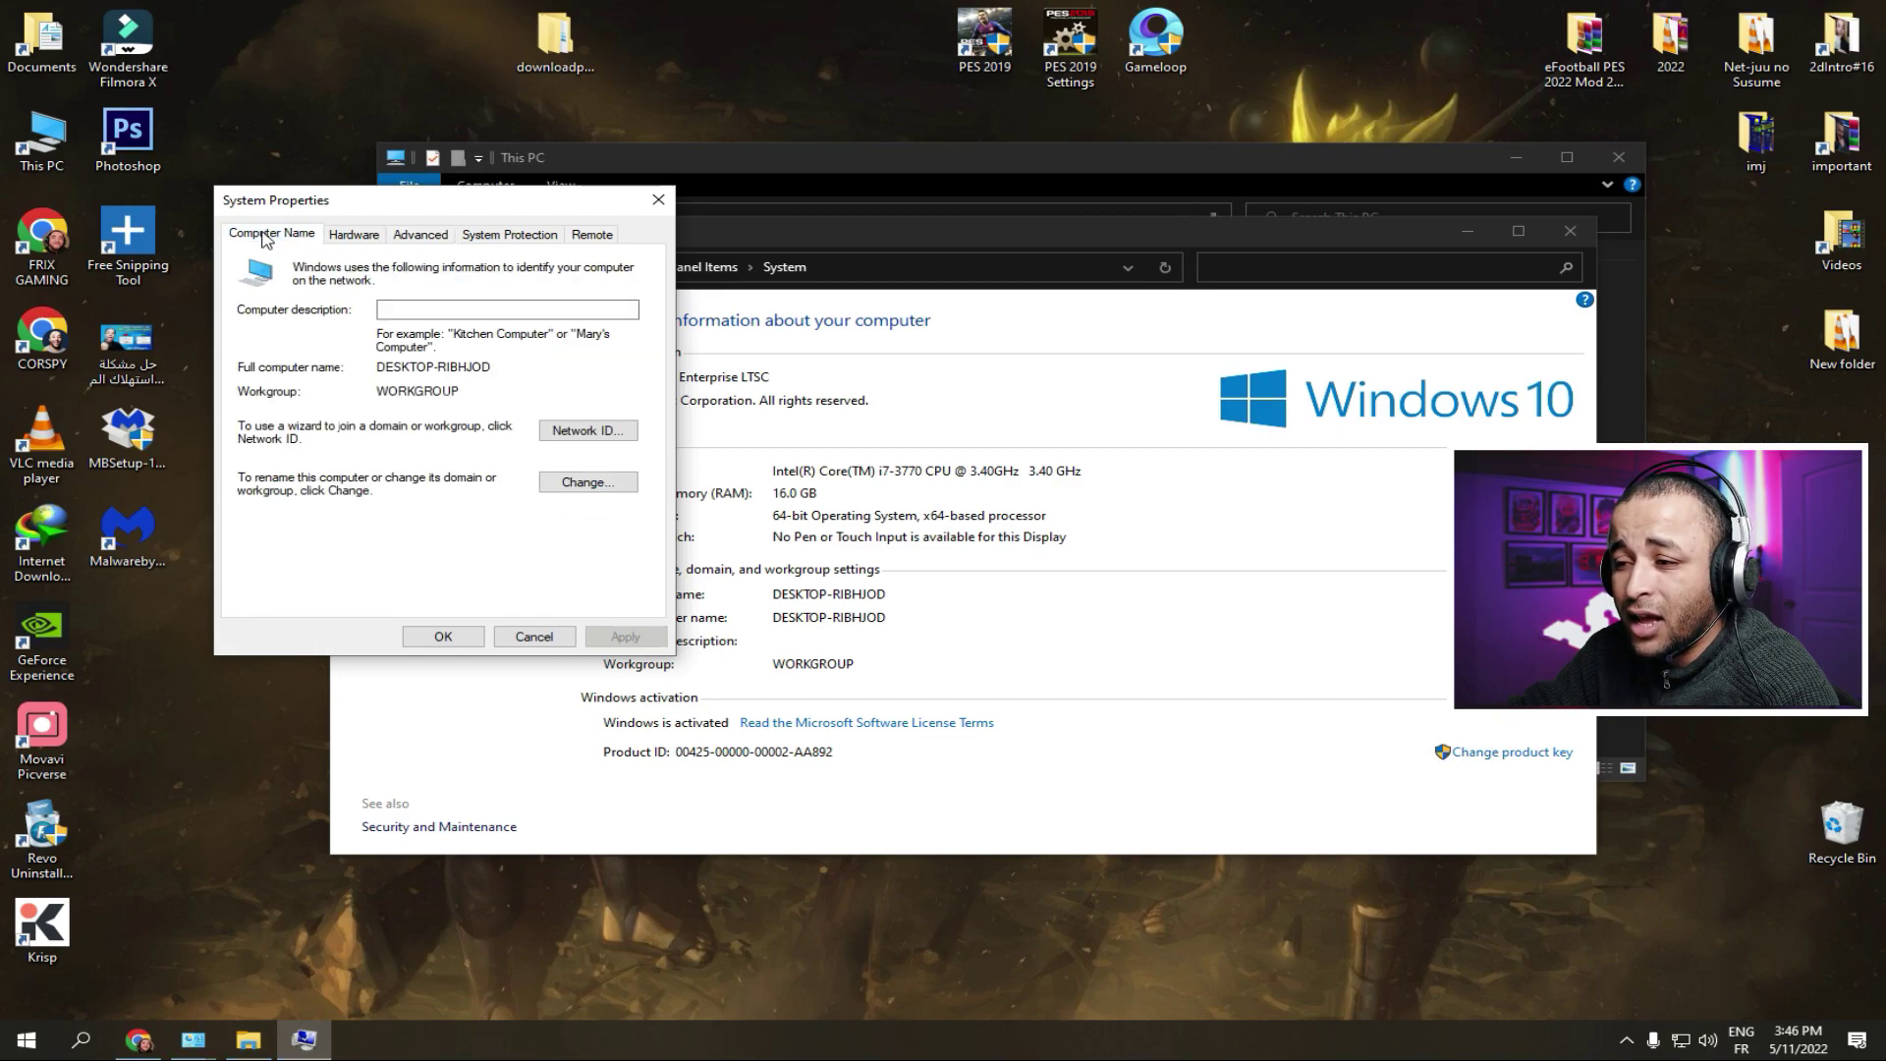
click(359, 239)
click(396, 240)
click(602, 350)
drag(486, 278, 626, 178)
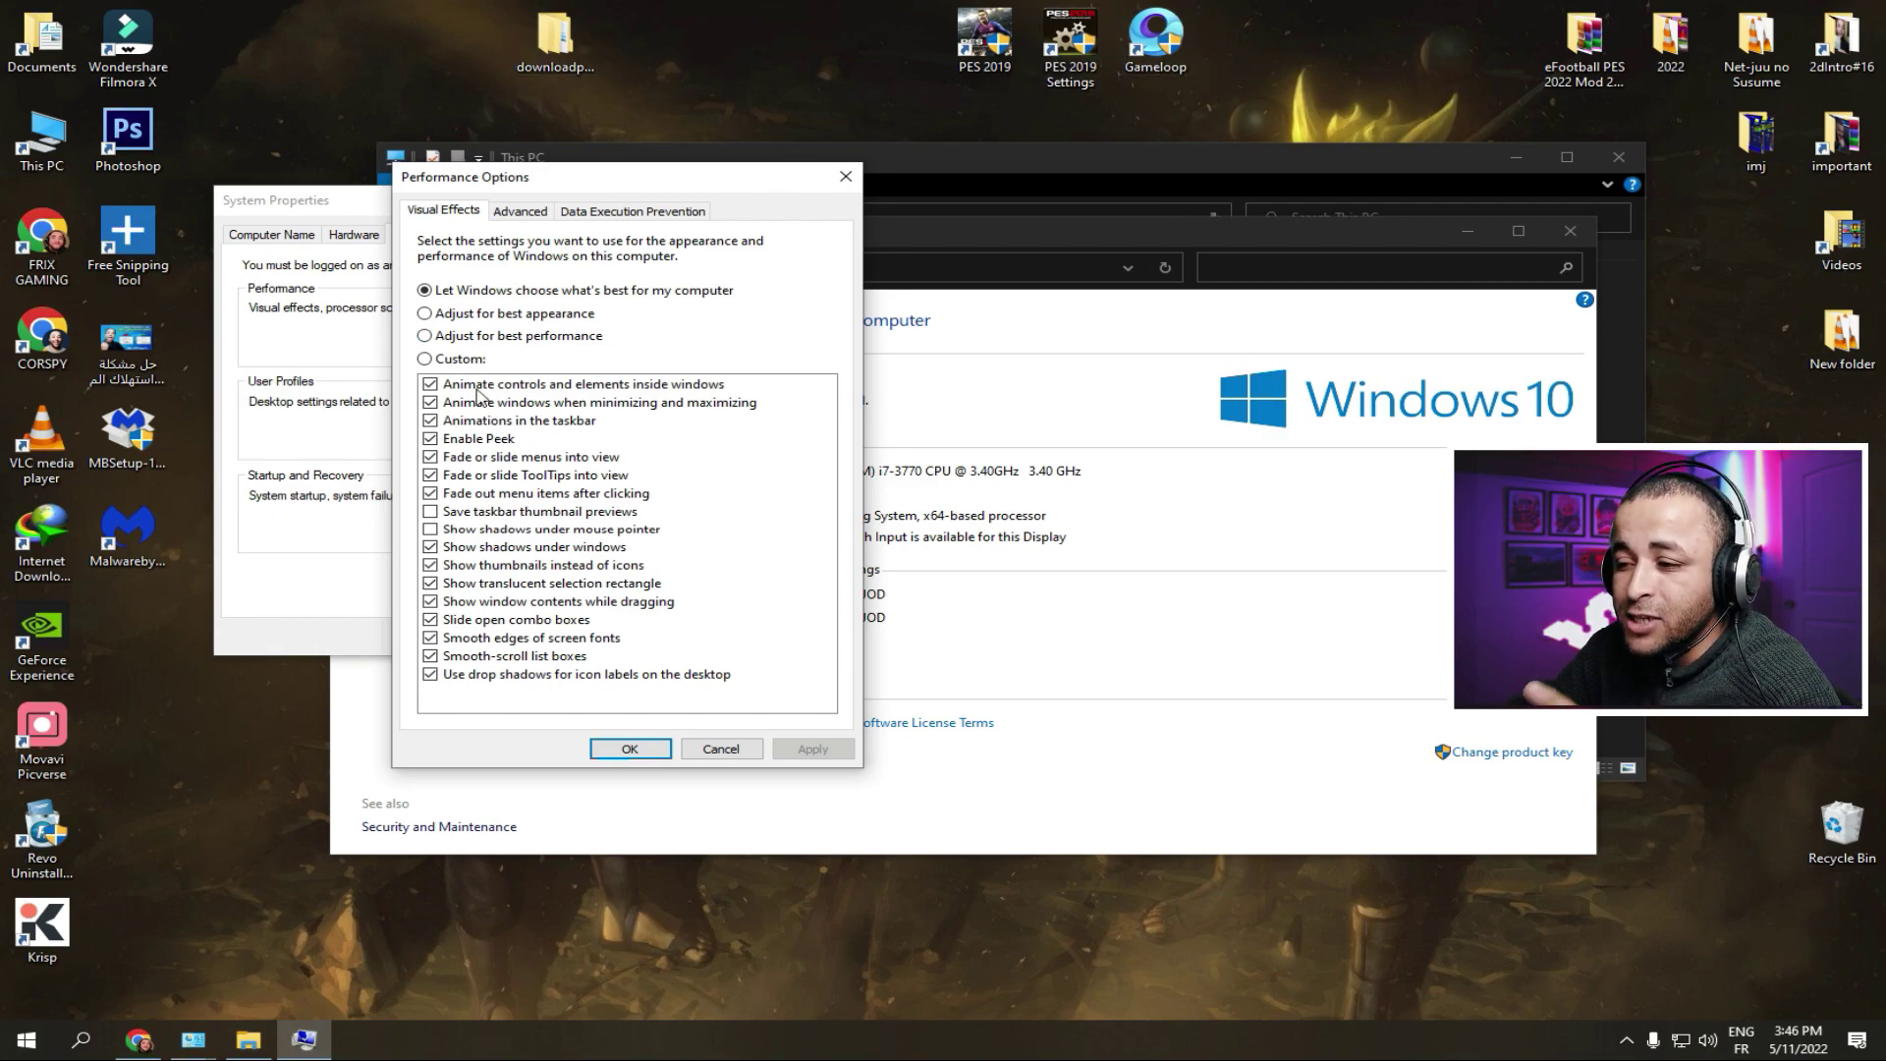
Set the visual effects to Adjust for best performance, apply the change and check how the desktop icons look.
click(426, 337)
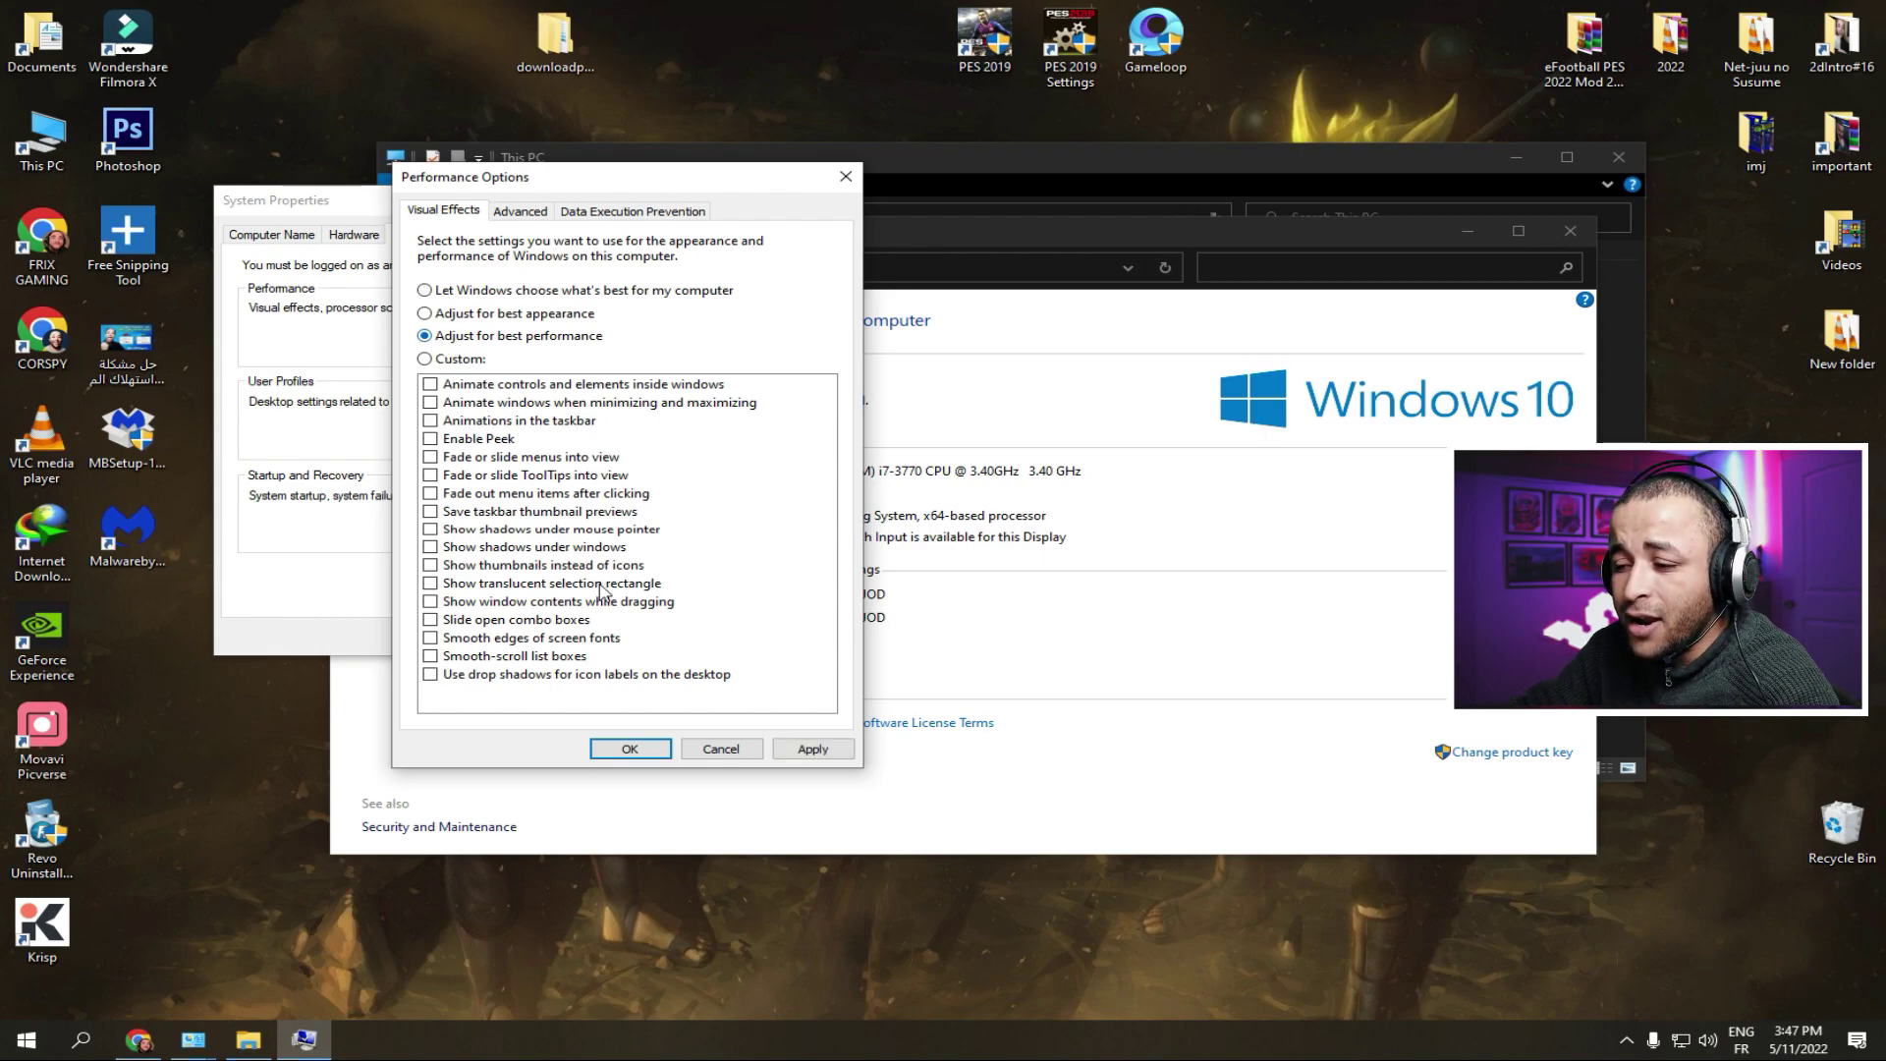
click(814, 749)
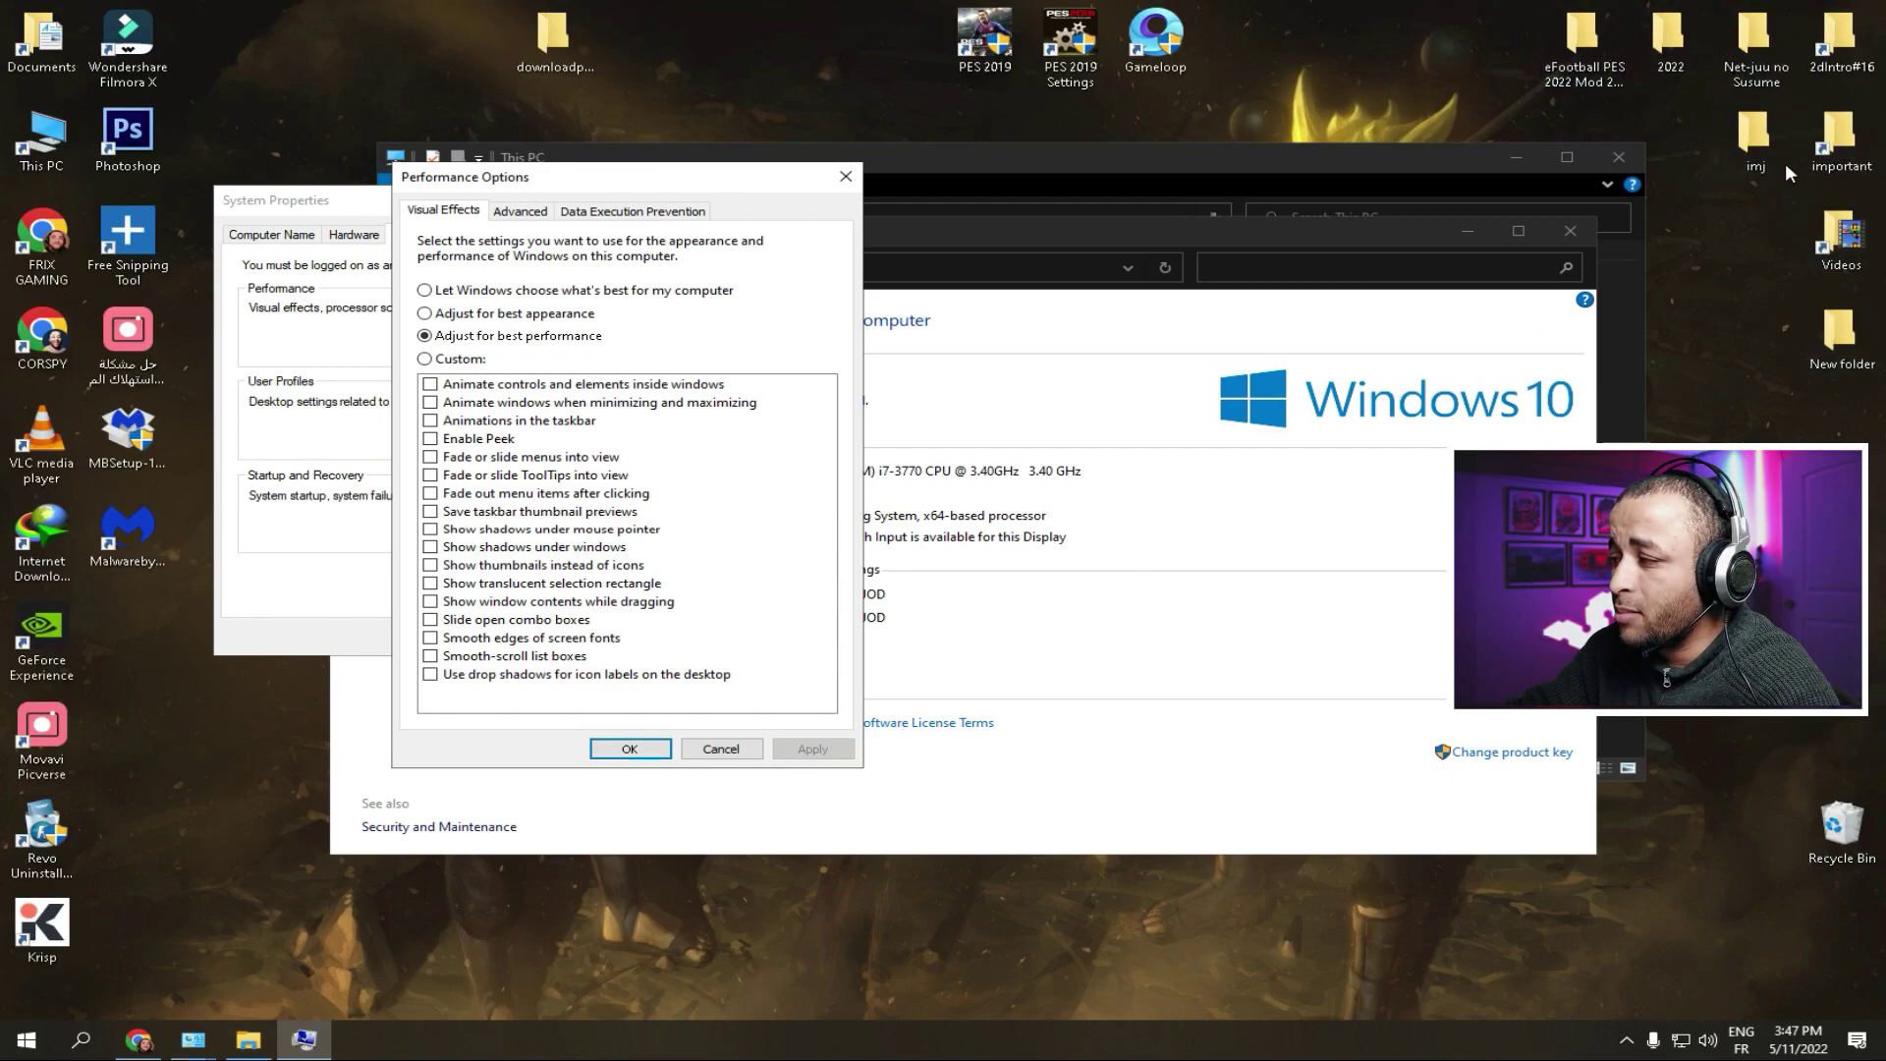
click(138, 163)
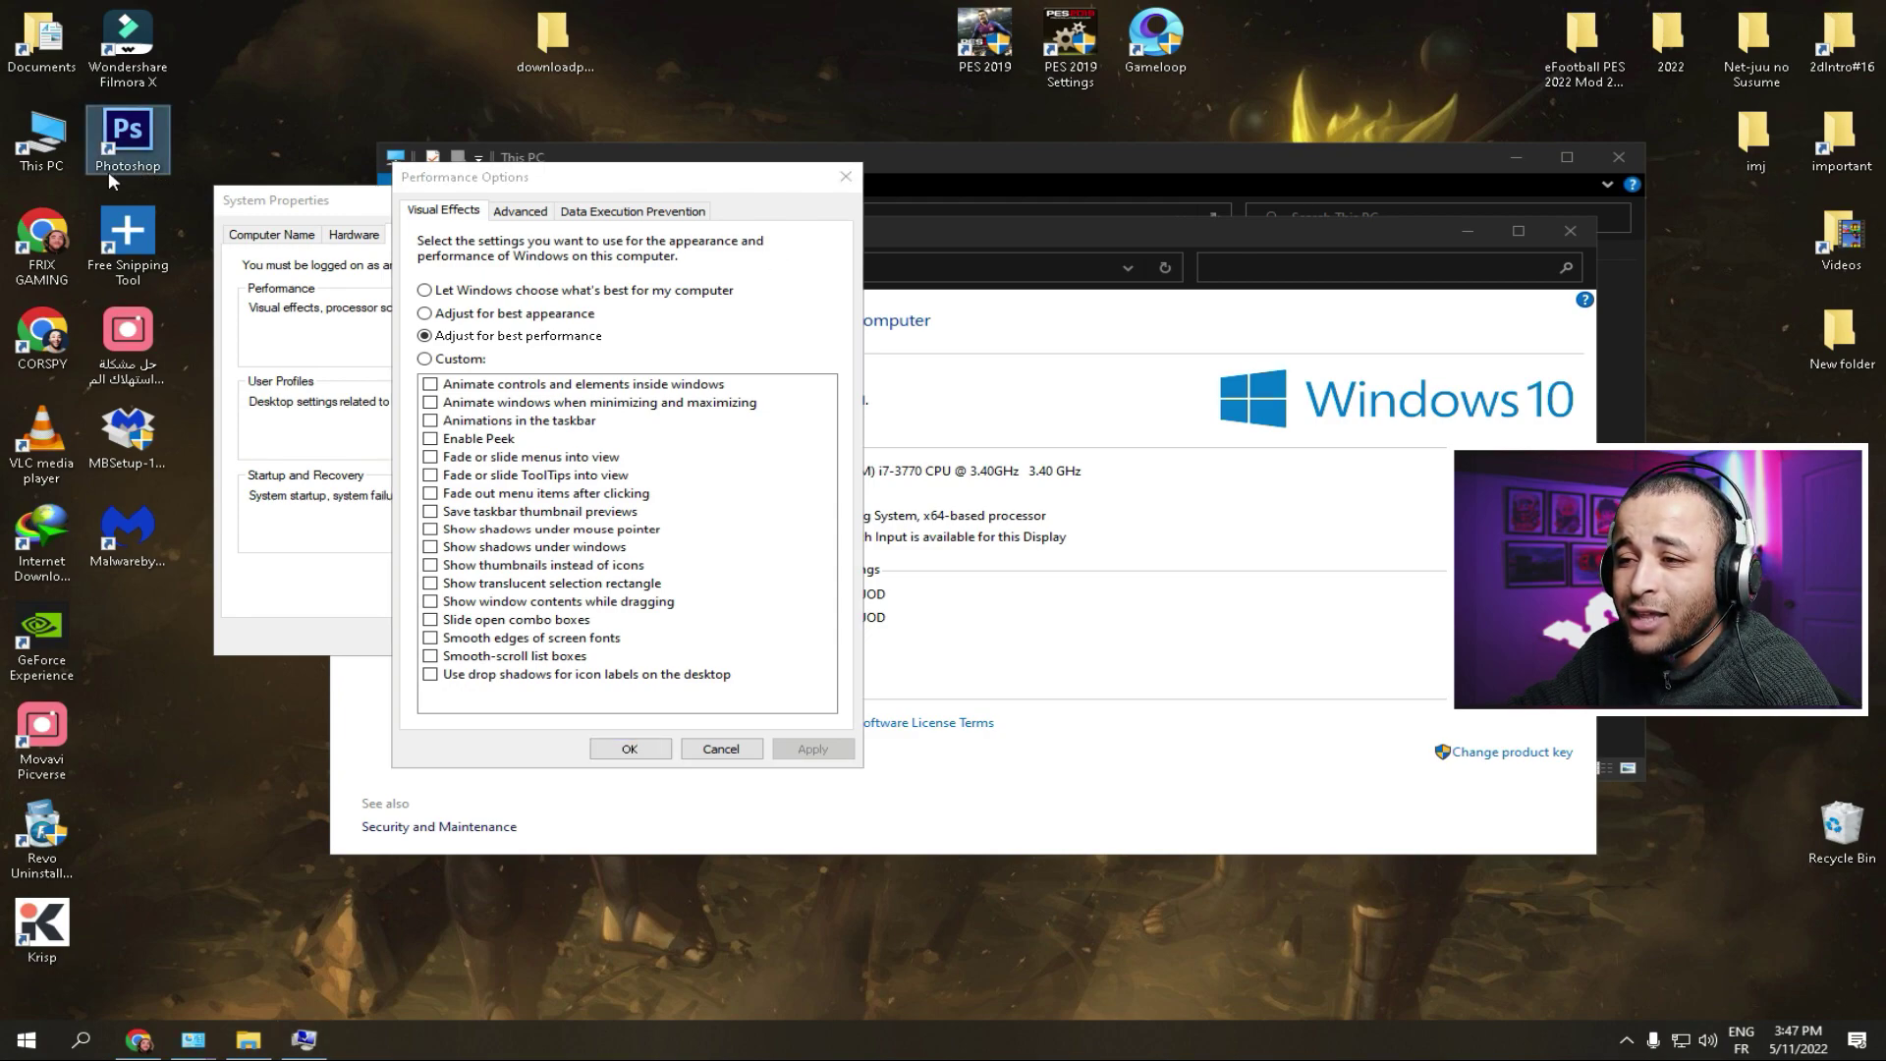
click(131, 68)
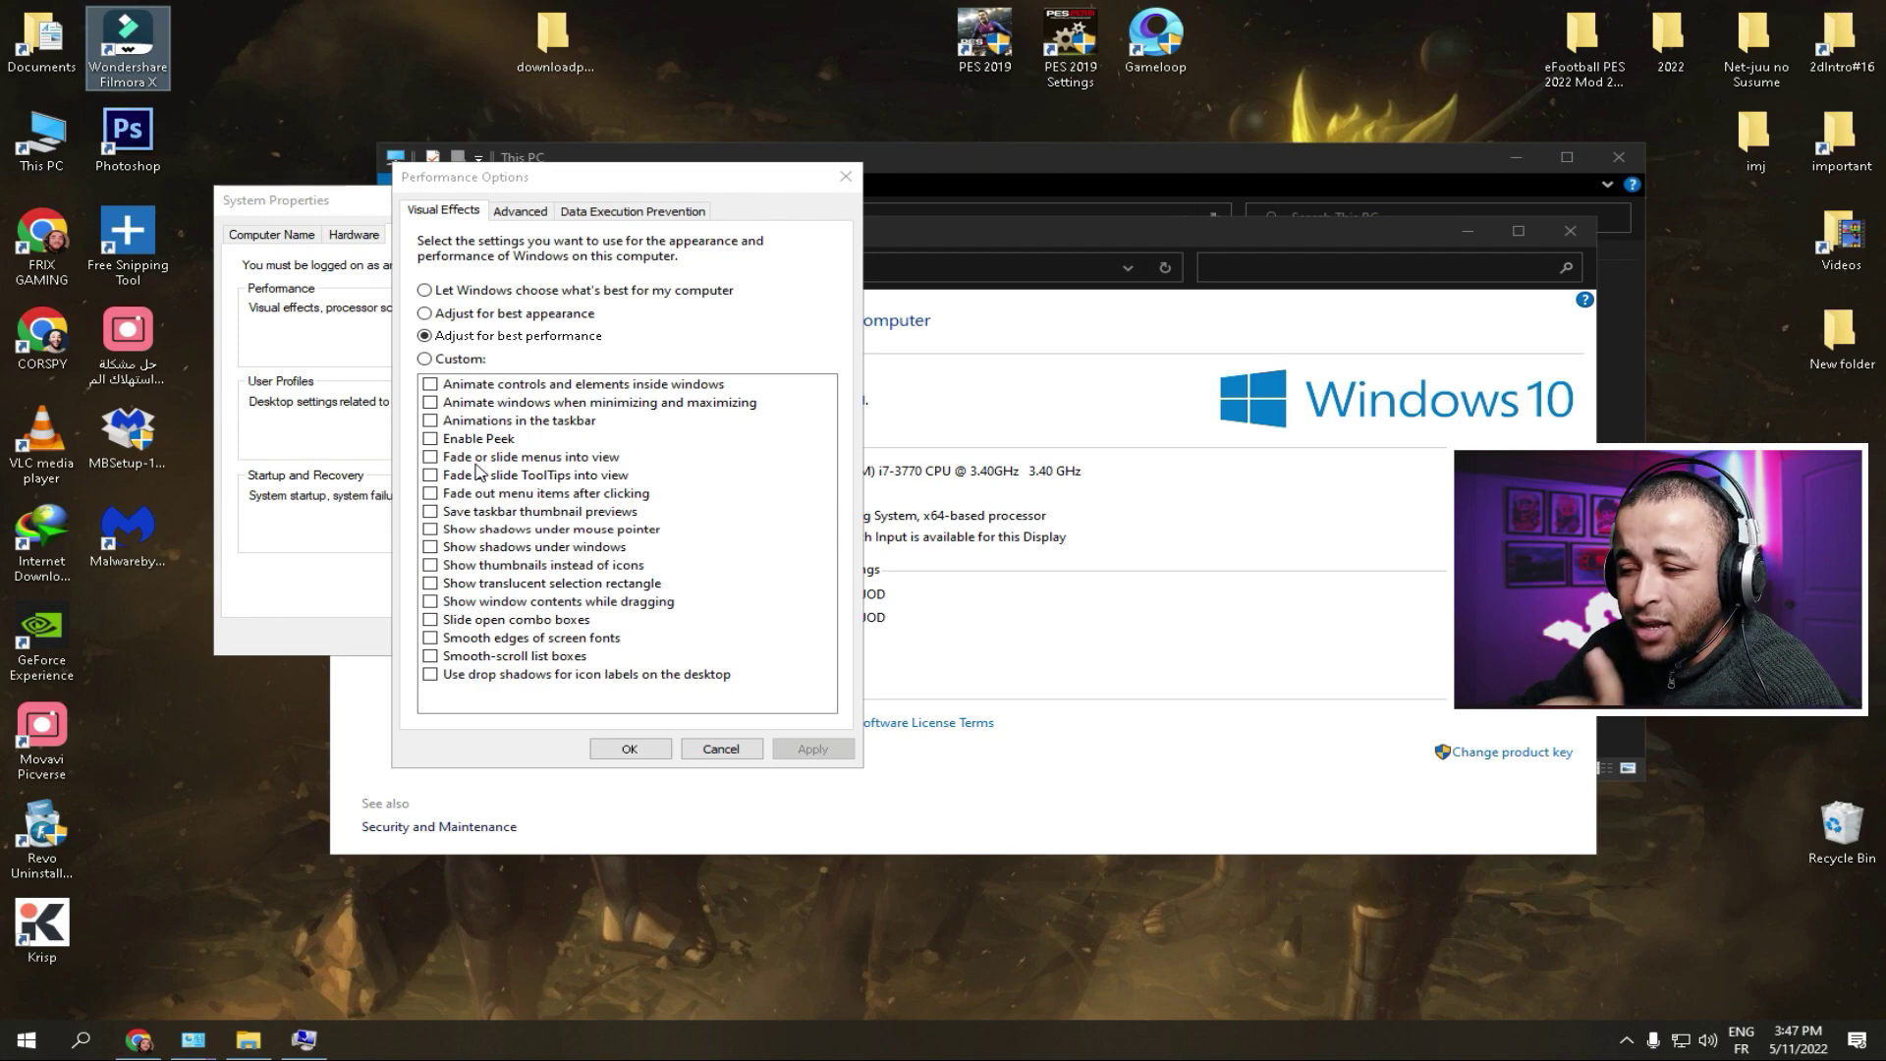
click(218, 702)
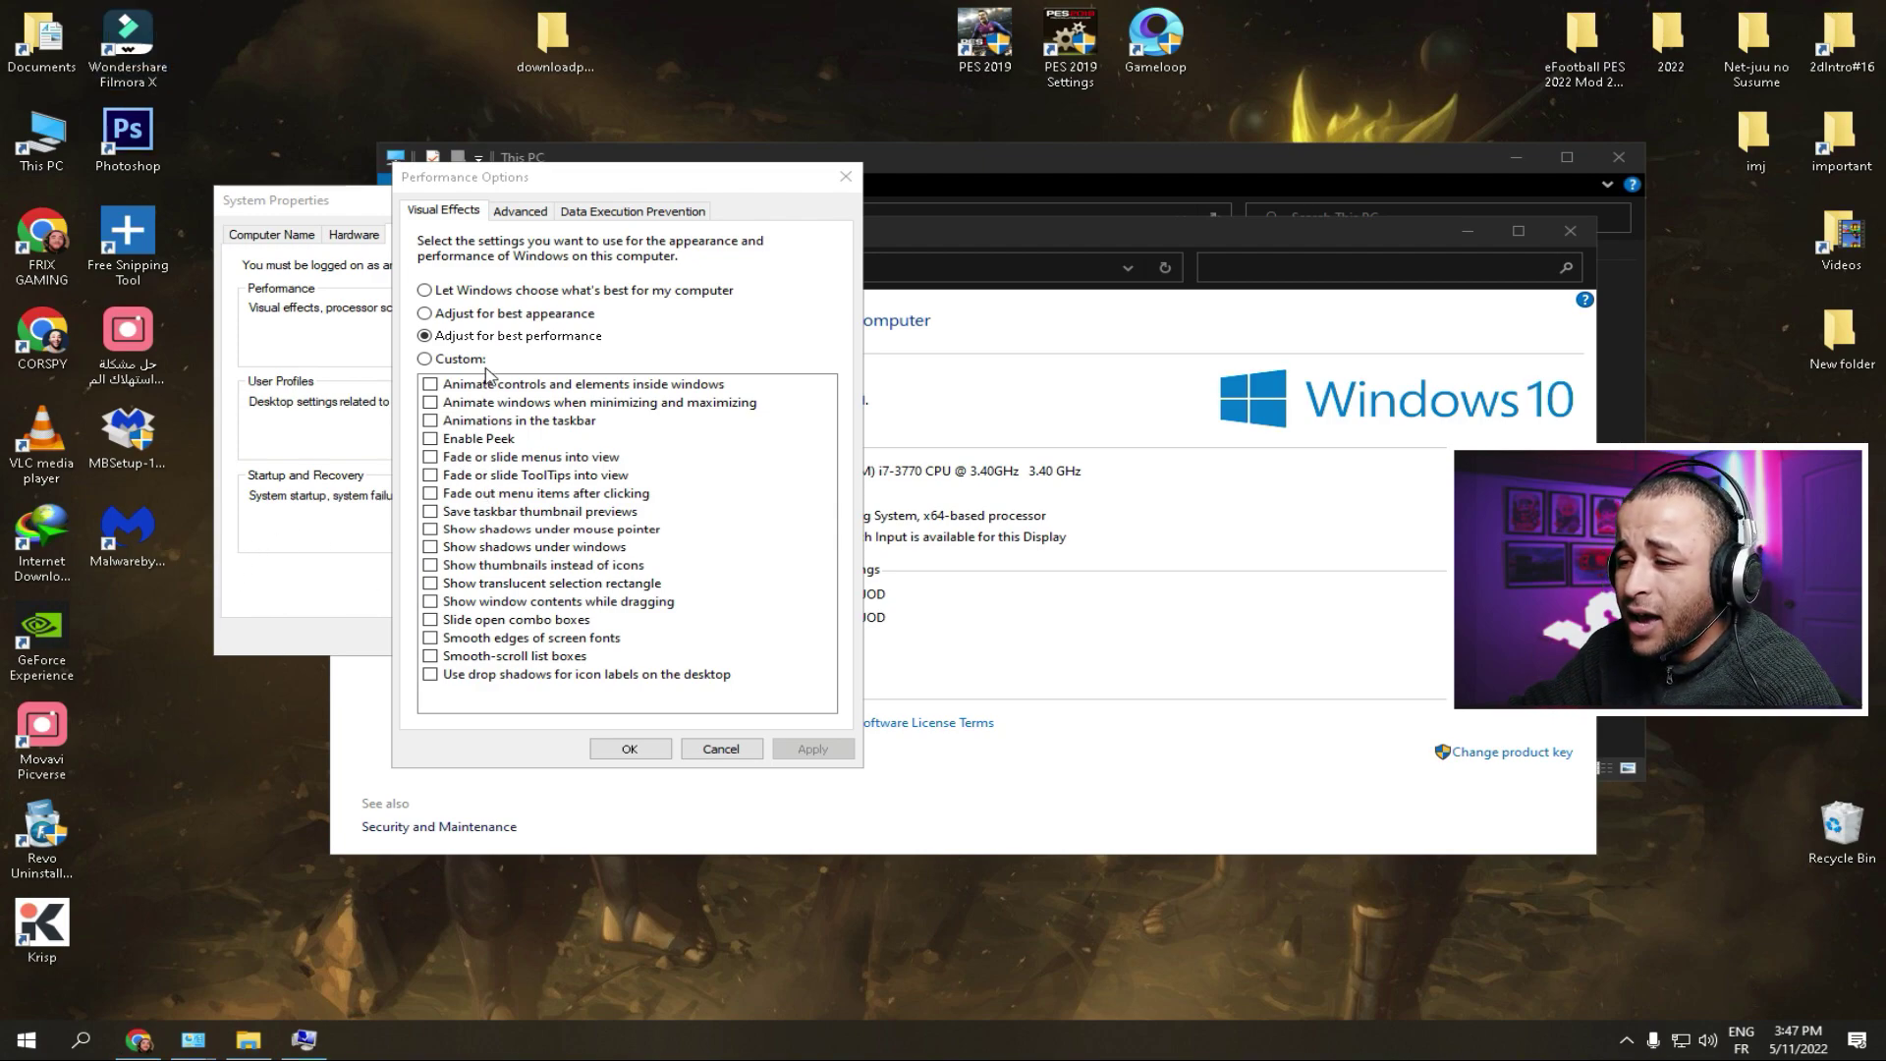
Enable Smooth edges of screen fonts and Show thumbnails instead of icons, apply the effects and confirm both dialogs.
click(438, 639)
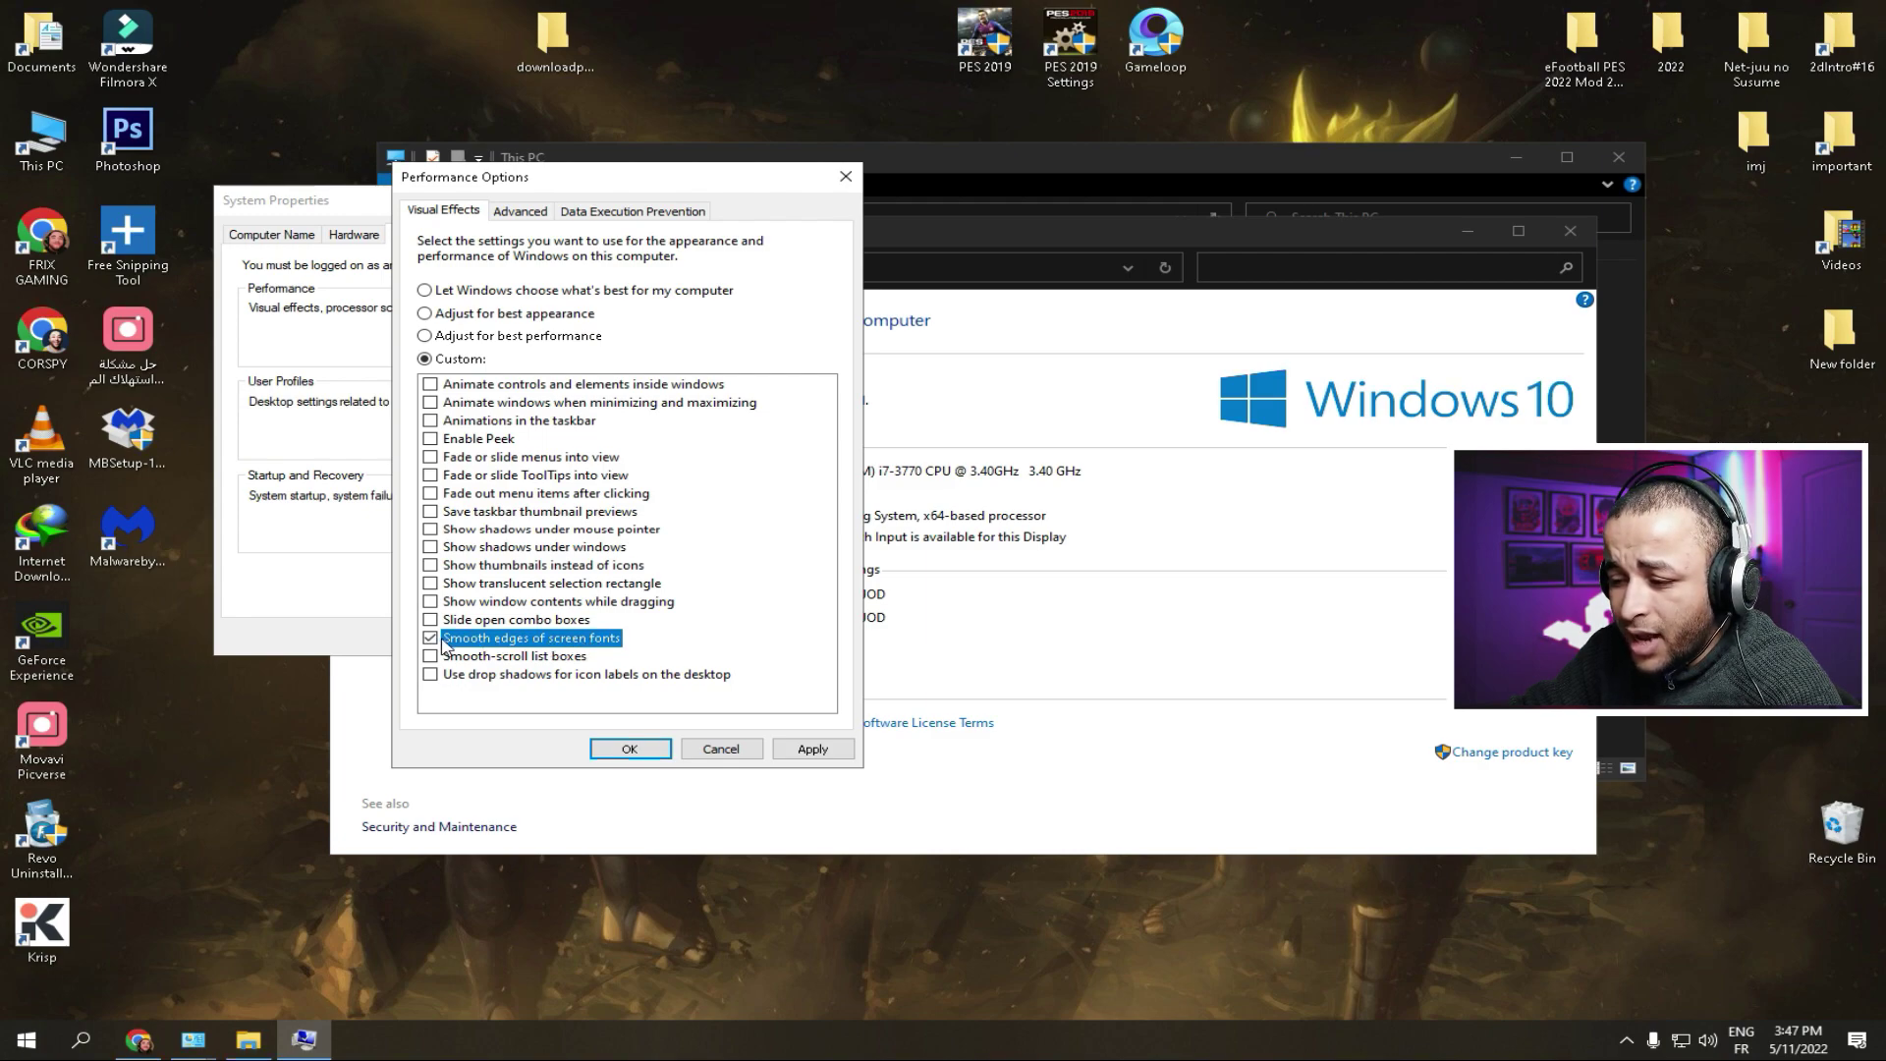
click(432, 567)
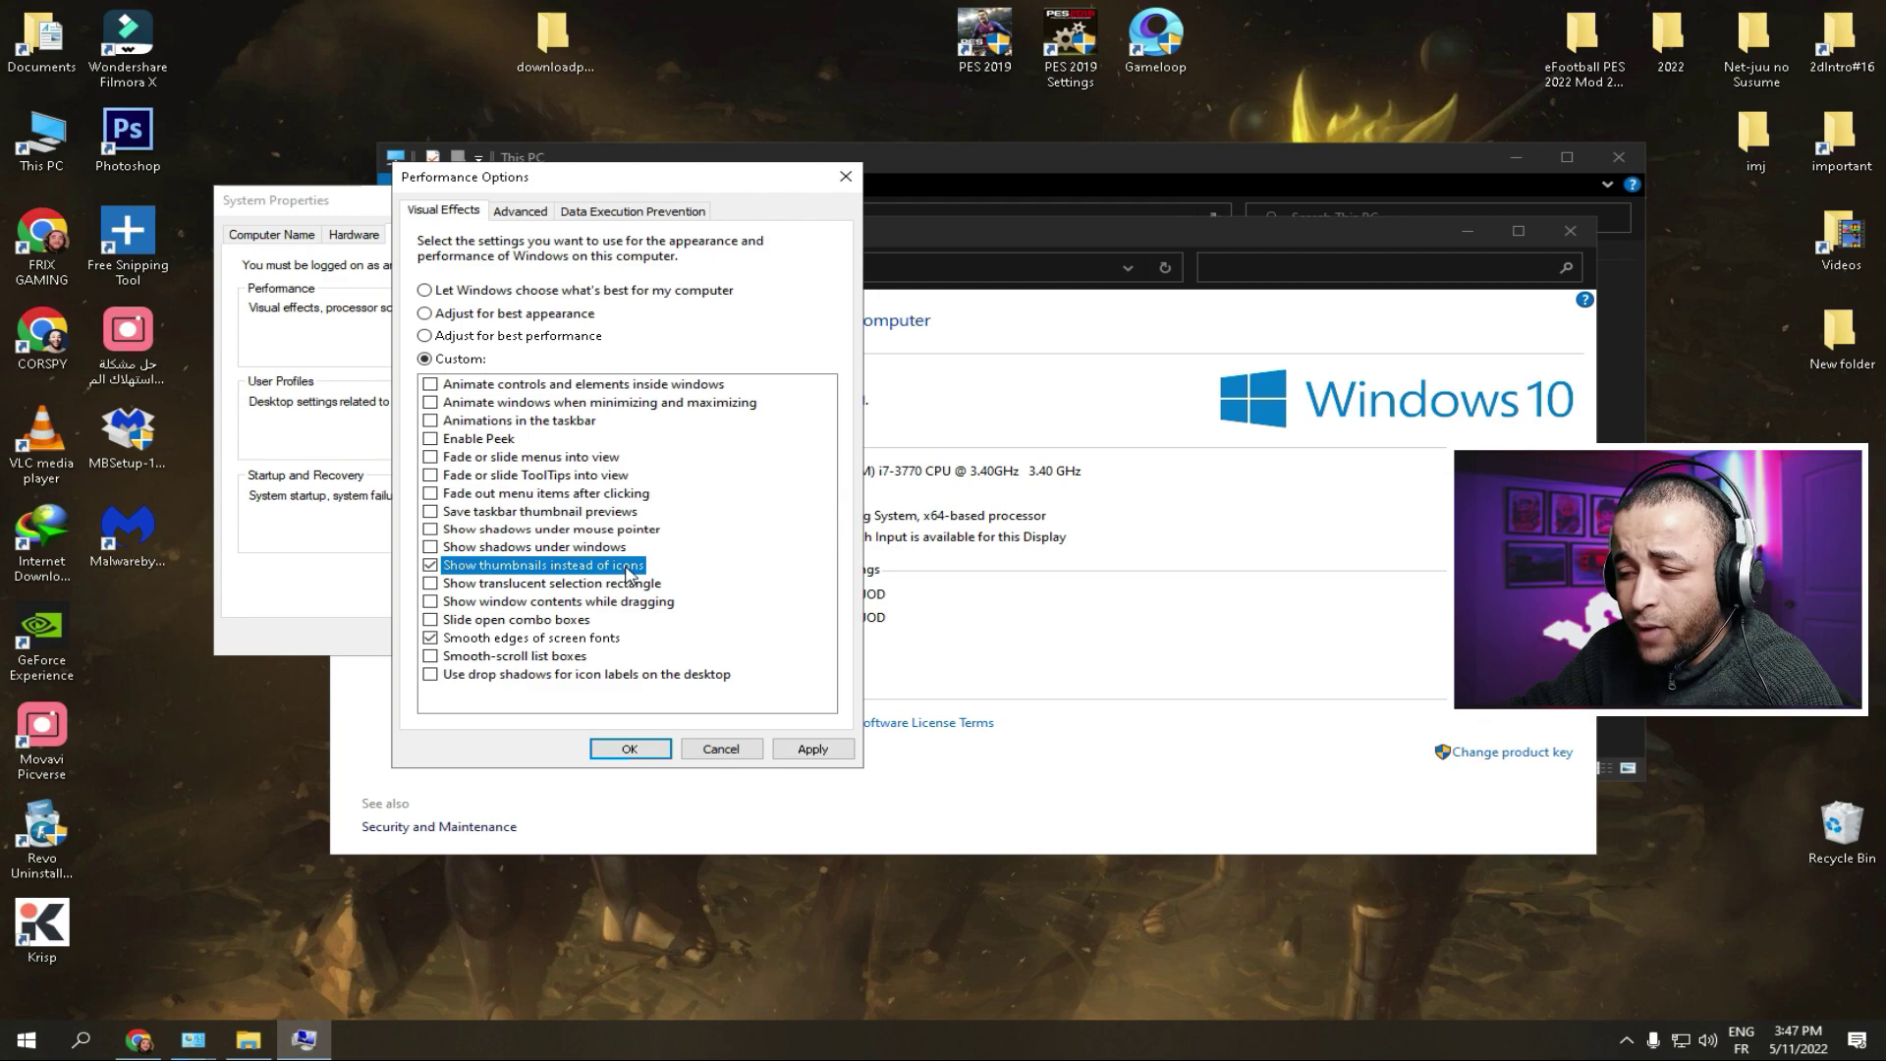
click(813, 750)
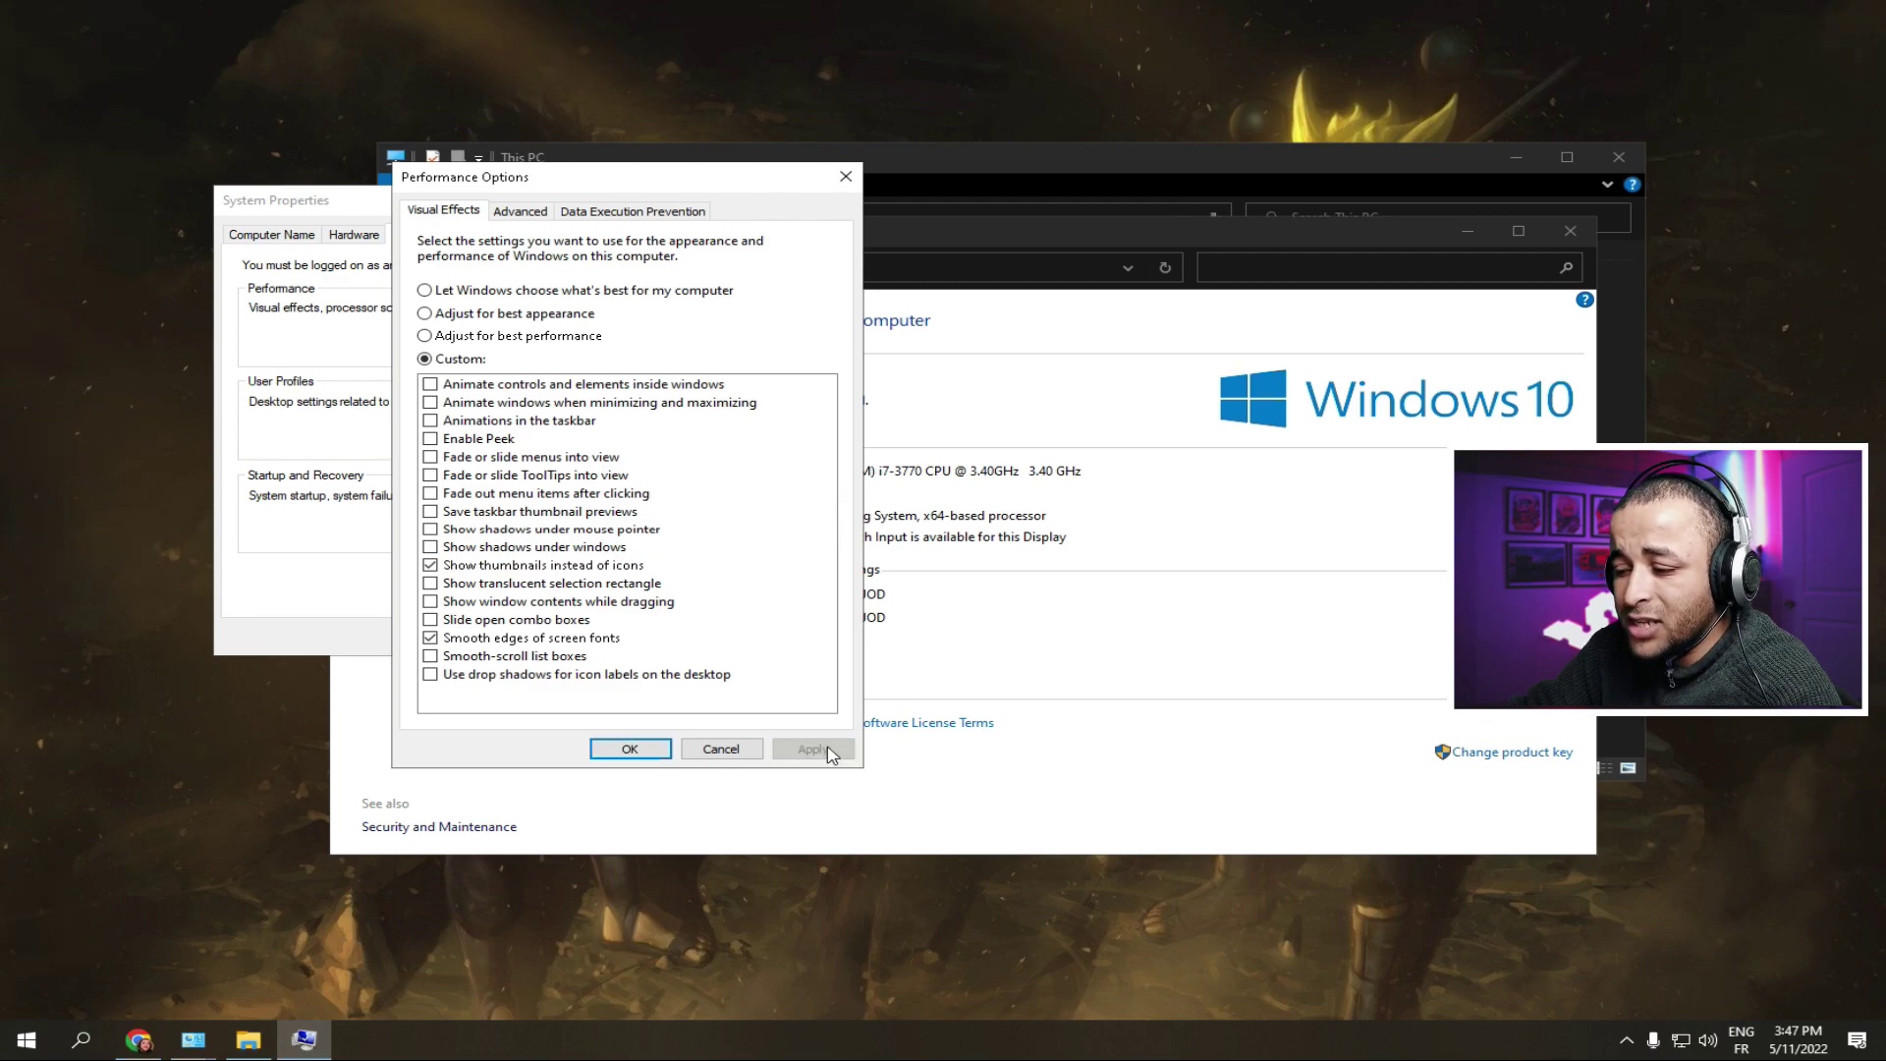
click(128, 535)
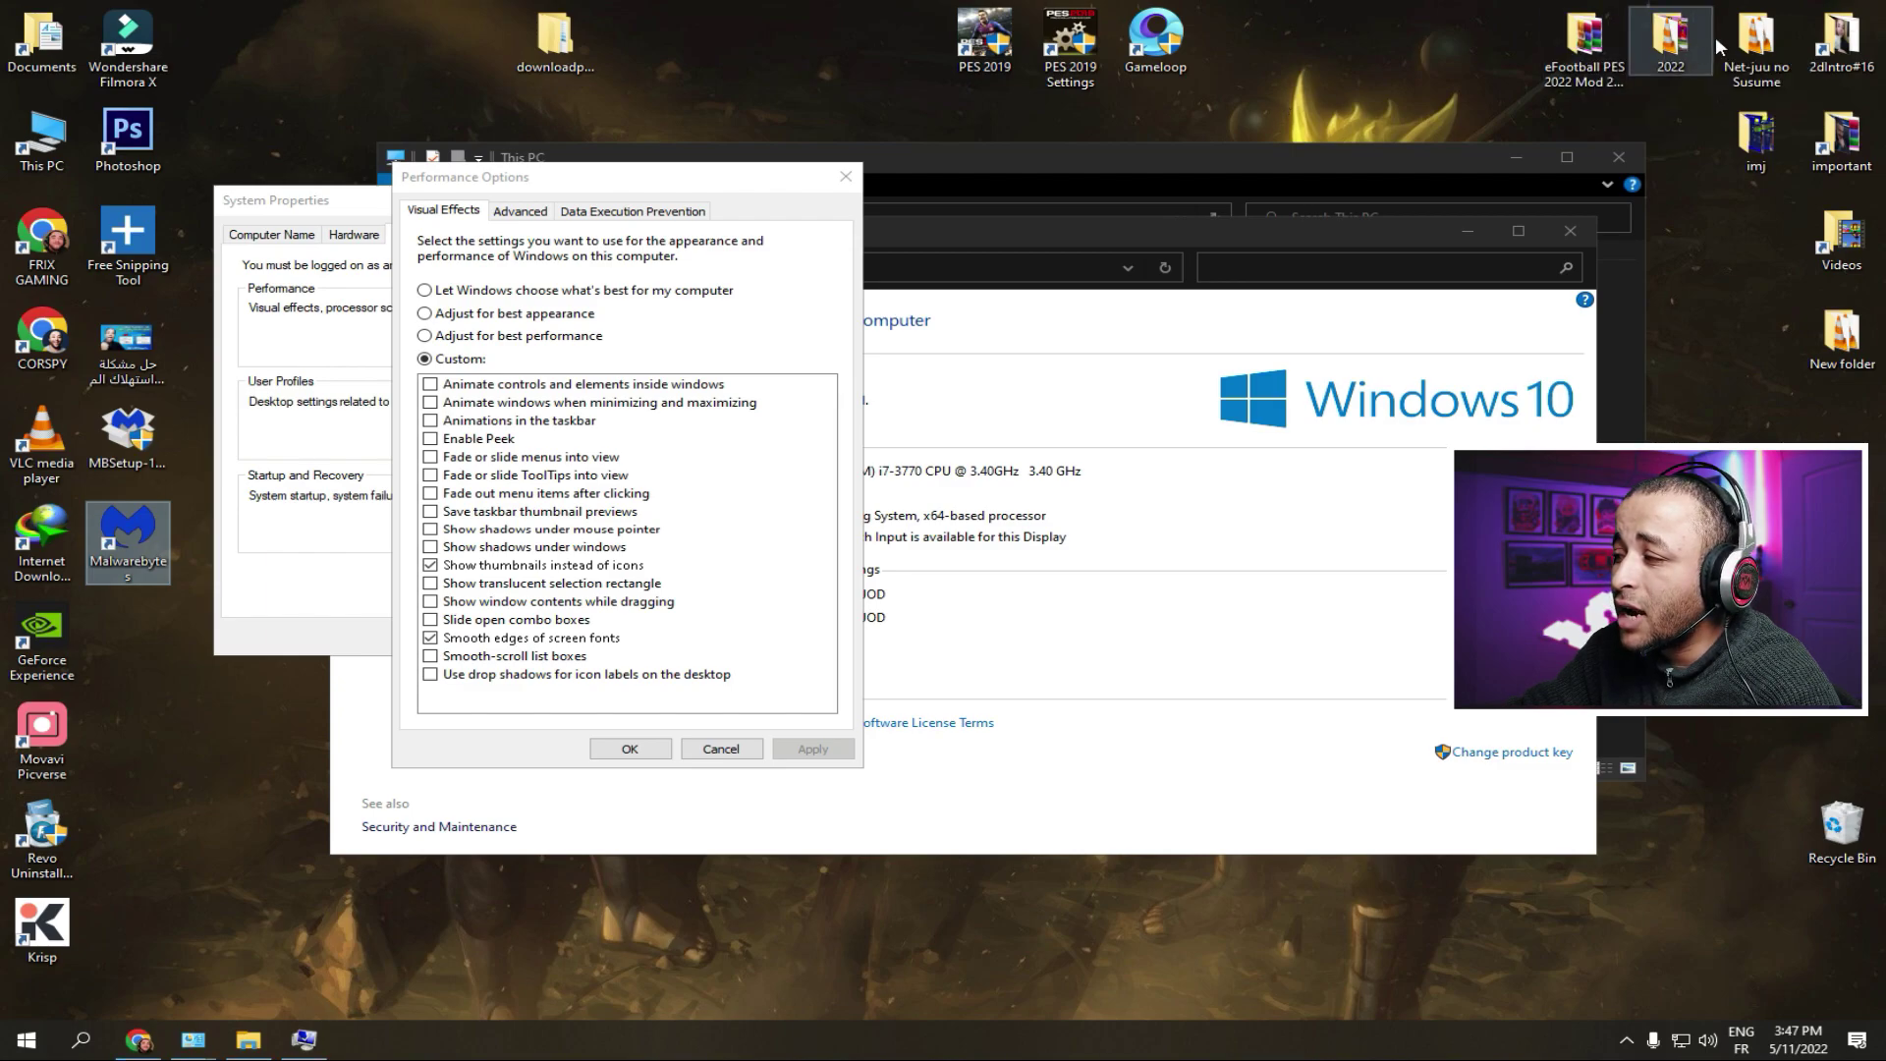
click(637, 752)
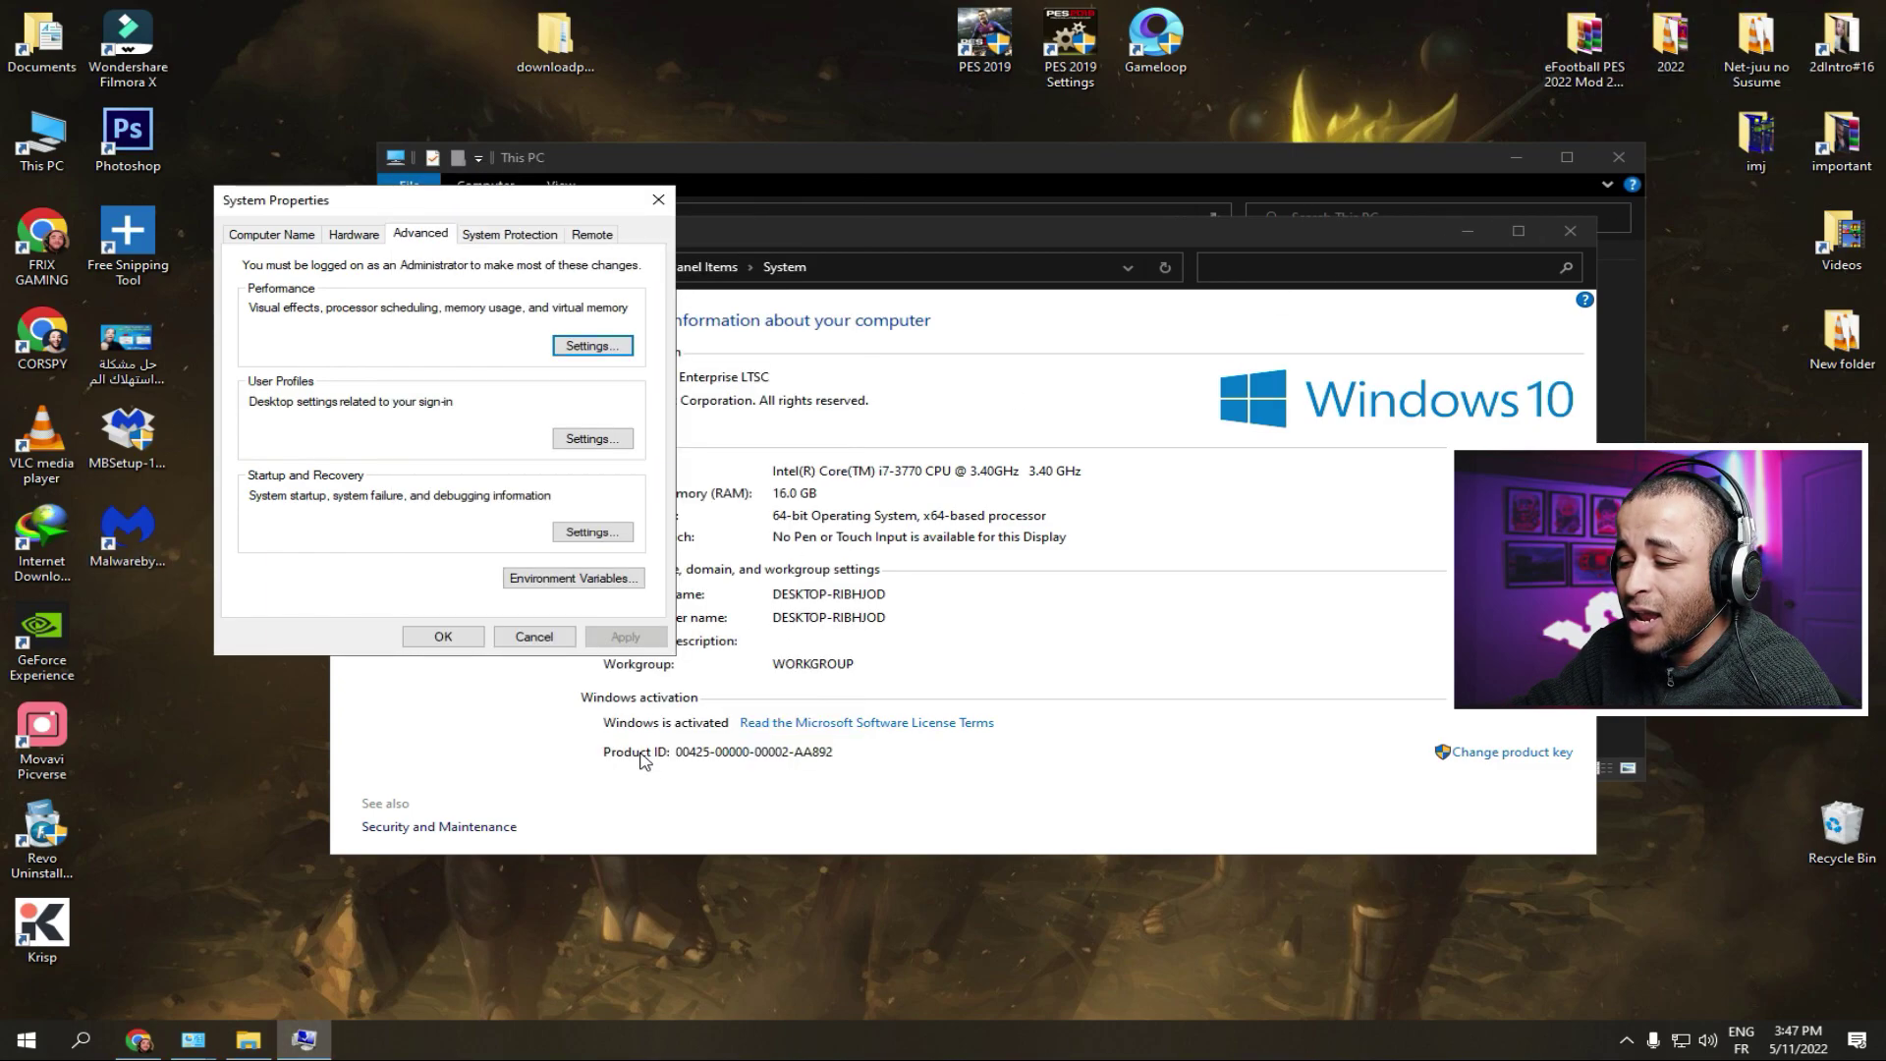
click(451, 637)
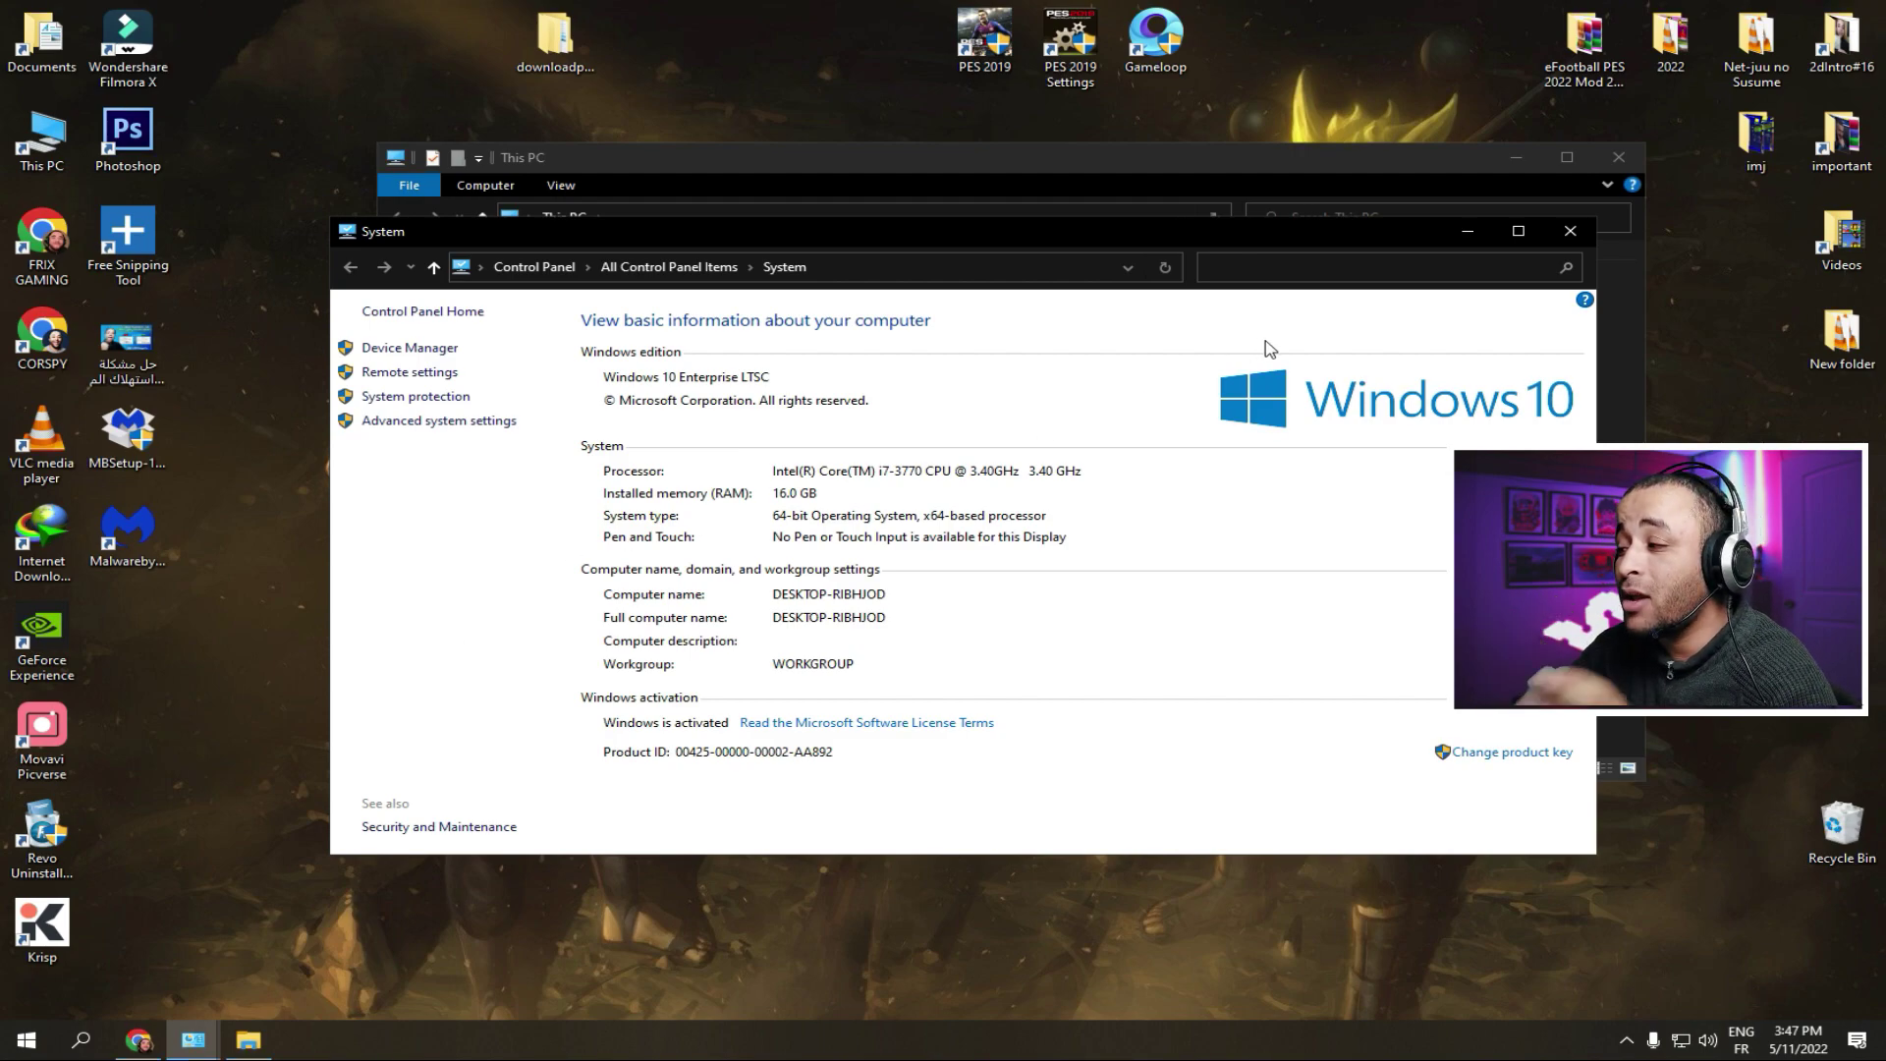
Close the System and This PC windows and refresh the desktop.
click(1570, 232)
click(1633, 155)
right_click(627, 279)
click(704, 332)
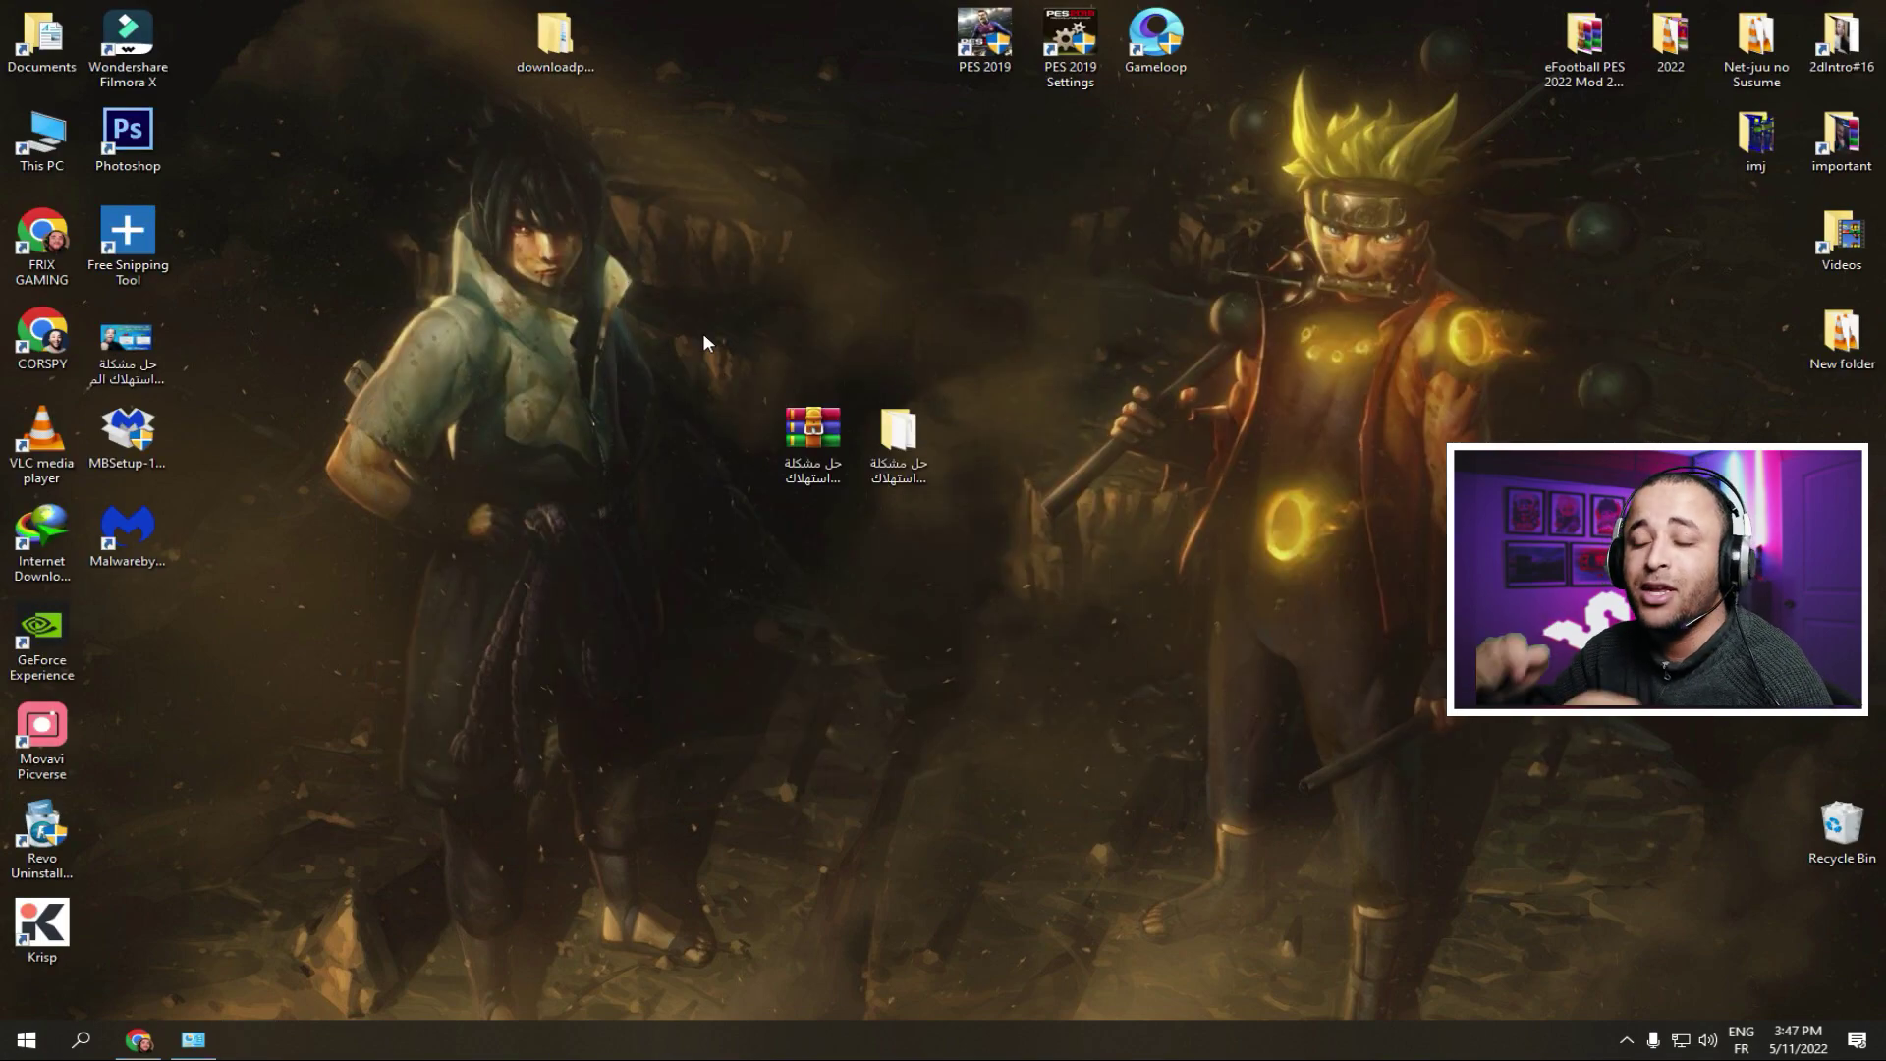